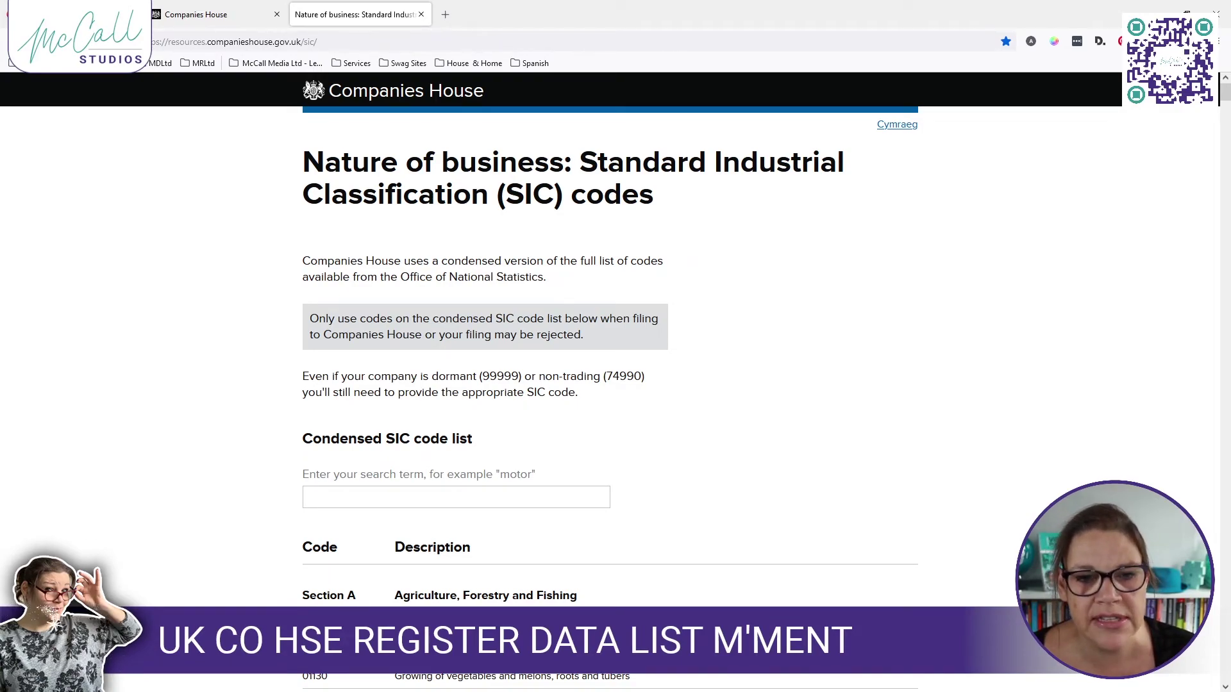
Select the entire condensed SIC code table, from the Section A heading through code 99999 Dormant Company
mouse_move(1225, 95)
mouse_down()
mouse_move(1226, 341)
mouse_move(1226, 95)
mouse_up()
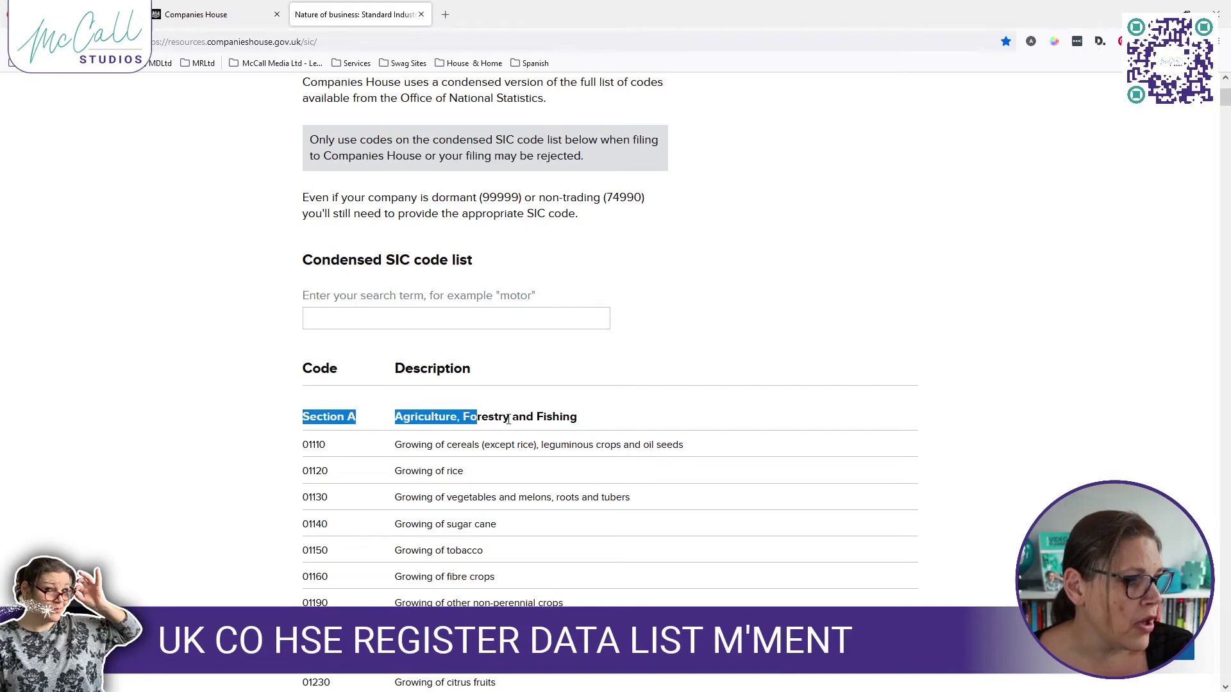
drag(595, 427, 676, 529)
scroll(674, 533, down, 7)
scroll(677, 535, down, 20)
scroll(677, 535, down, 20)
scroll(677, 536, down, 20)
scroll(678, 535, down, 20)
scroll(677, 535, down, 20)
scroll(677, 536, down, 20)
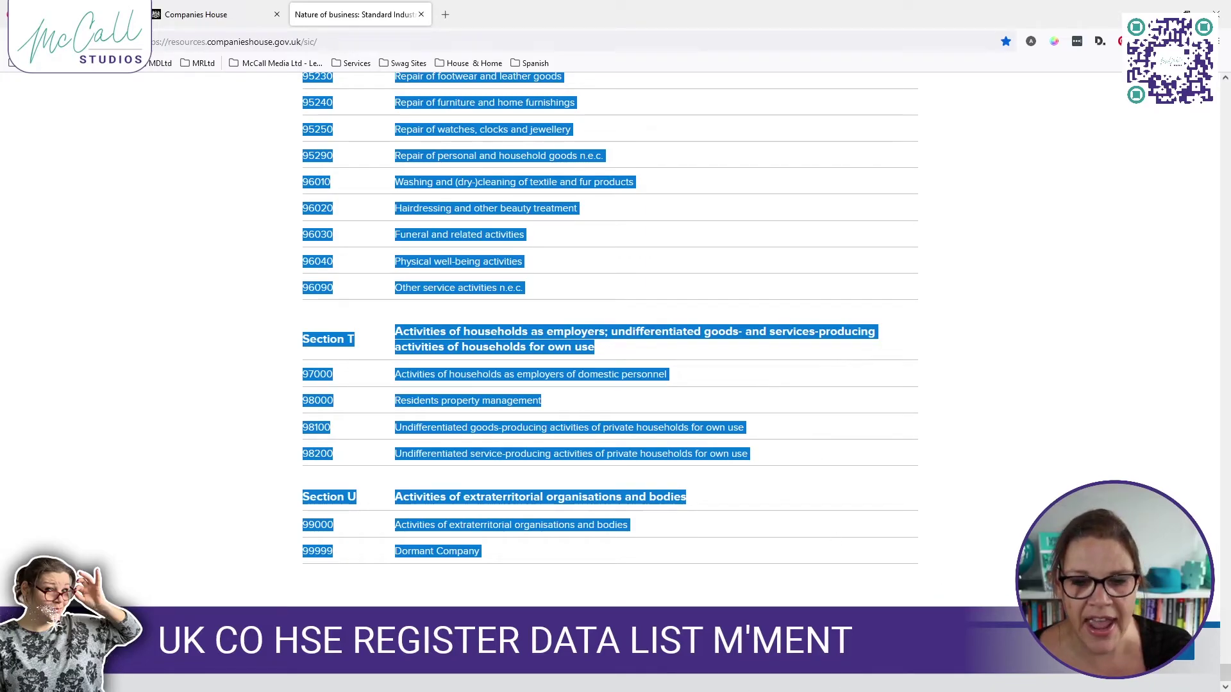
Switch to the blank Excel workbook and paste the copied SIC code table at cell A1
key(alt+Tab)
click(1020, 93)
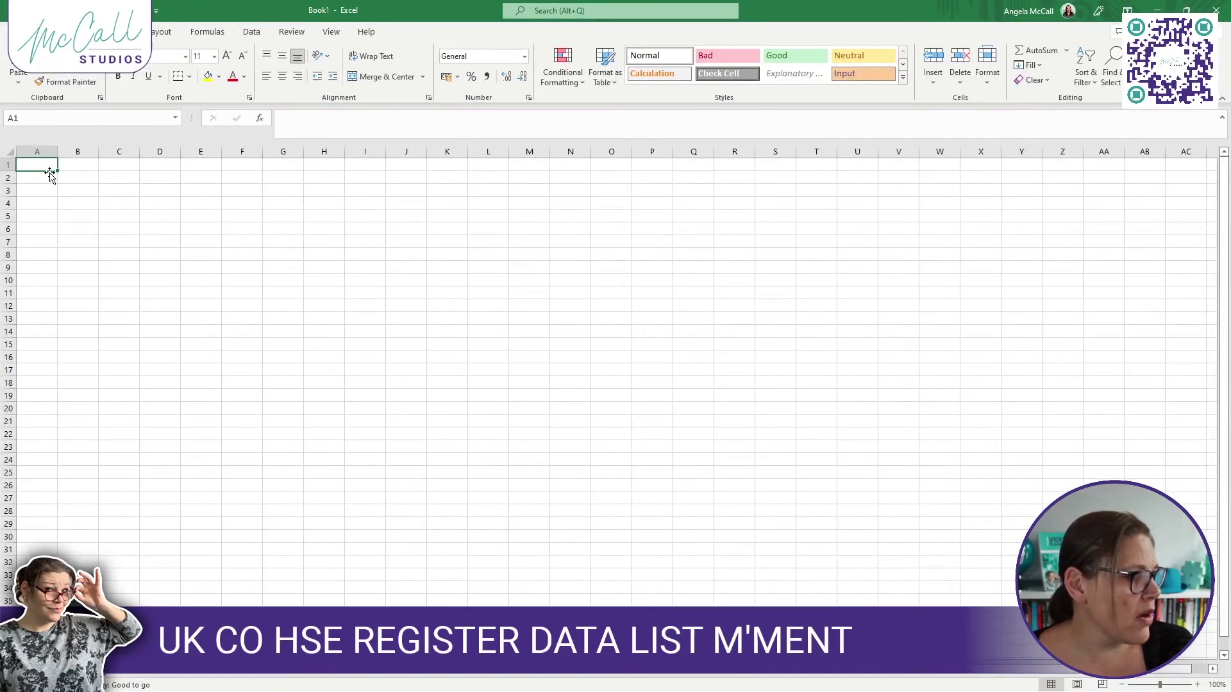
right_click(42, 166)
click(75, 230)
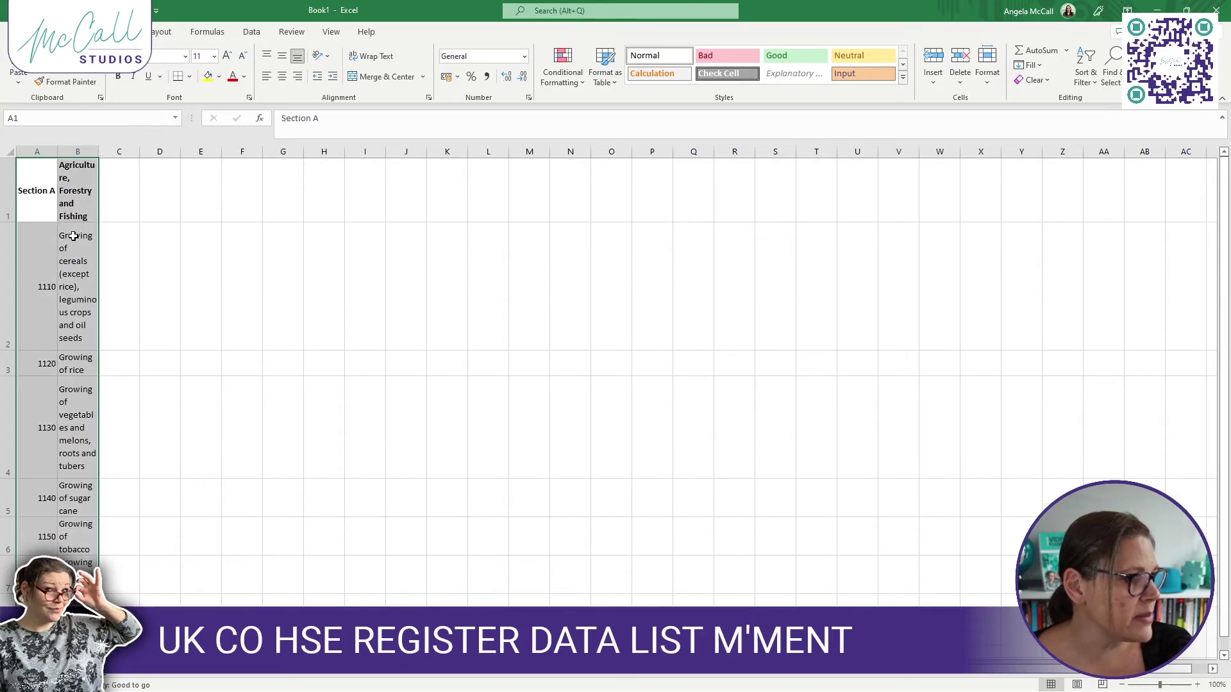
Widen the columns across the sheet and autofit all row heights and the code column to the pasted text
click(11, 152)
drag(99, 152, 241, 151)
drag(390, 152, 643, 143)
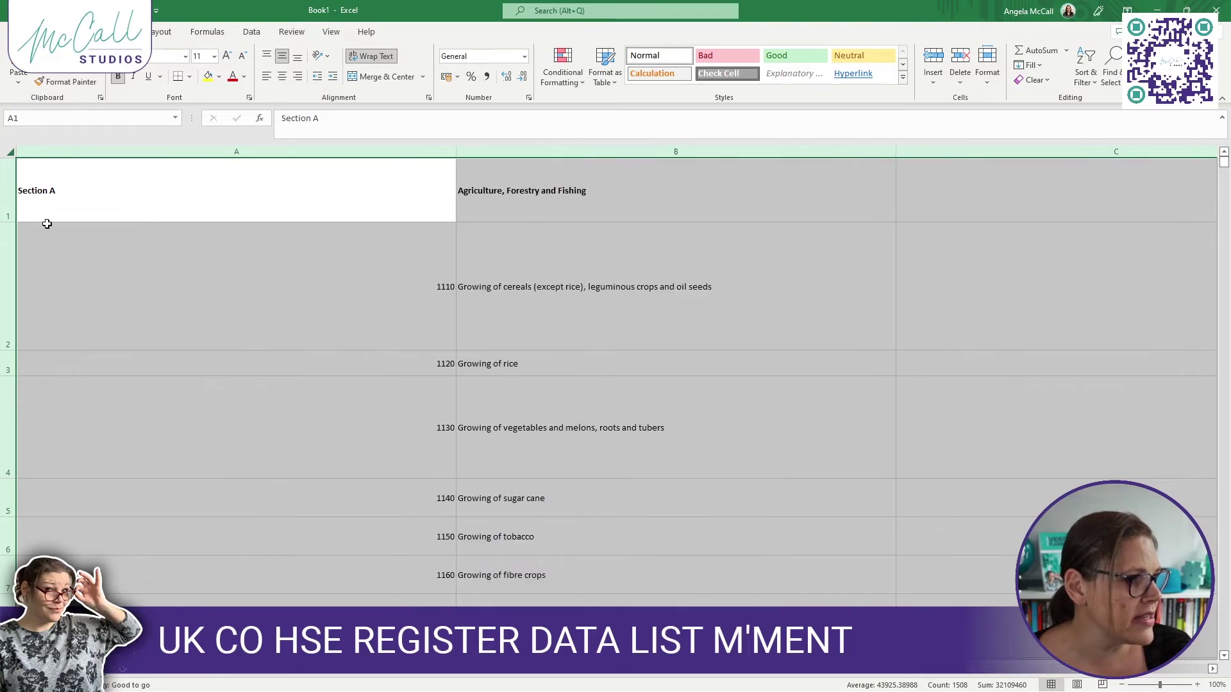
double_click(13, 222)
double_click(456, 151)
click(684, 256)
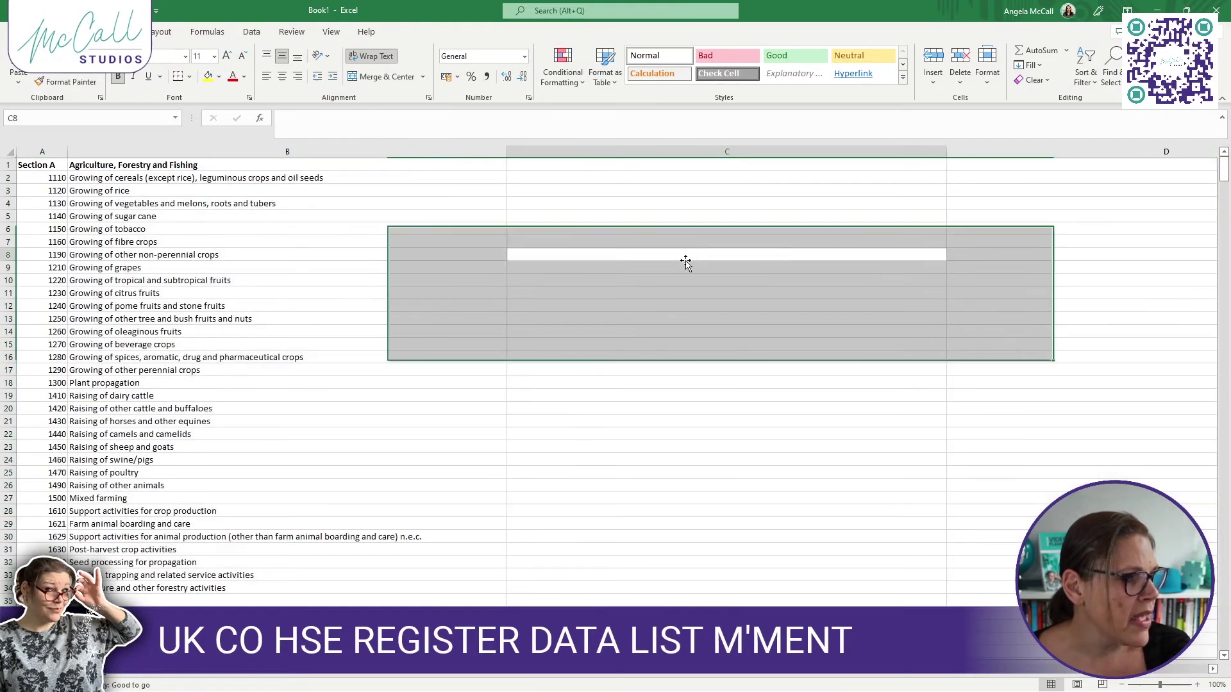
Check the extent of the pasted SIC list down to the empty rows below it, and return to cell A1
click(52, 160)
key(ctrl+a)
drag(1224, 184, 1225, 638)
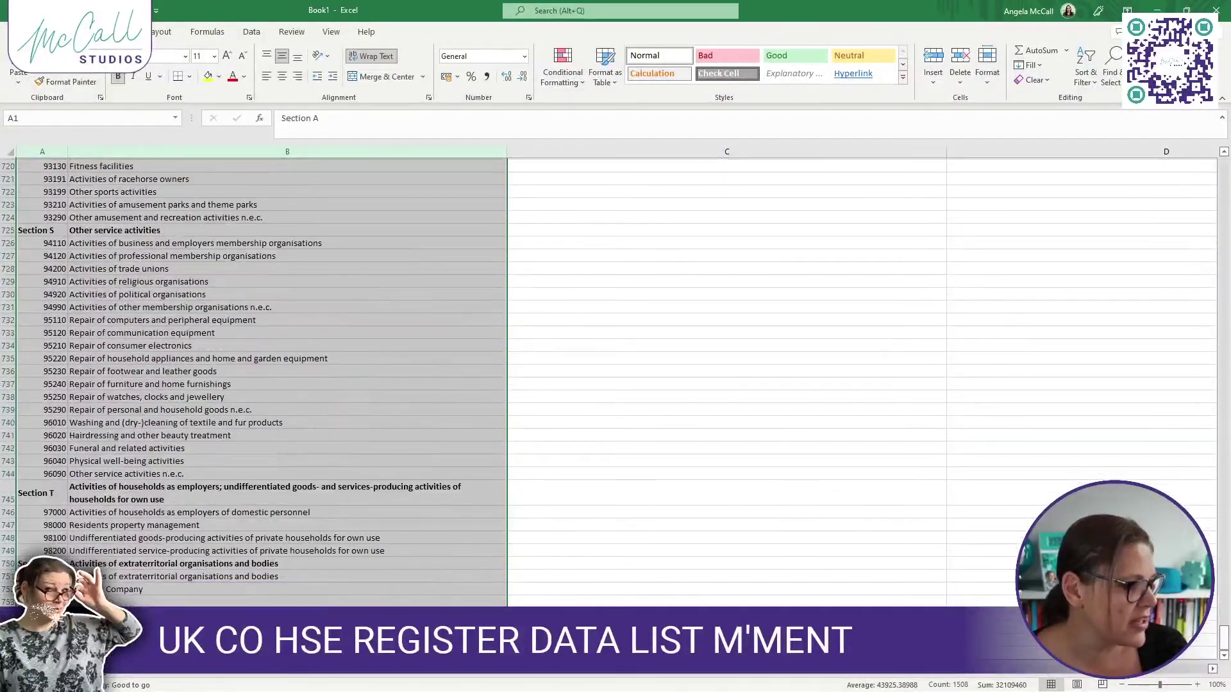
click(41, 603)
drag(8, 603, 8, 654)
scroll(154, 548, up, 18)
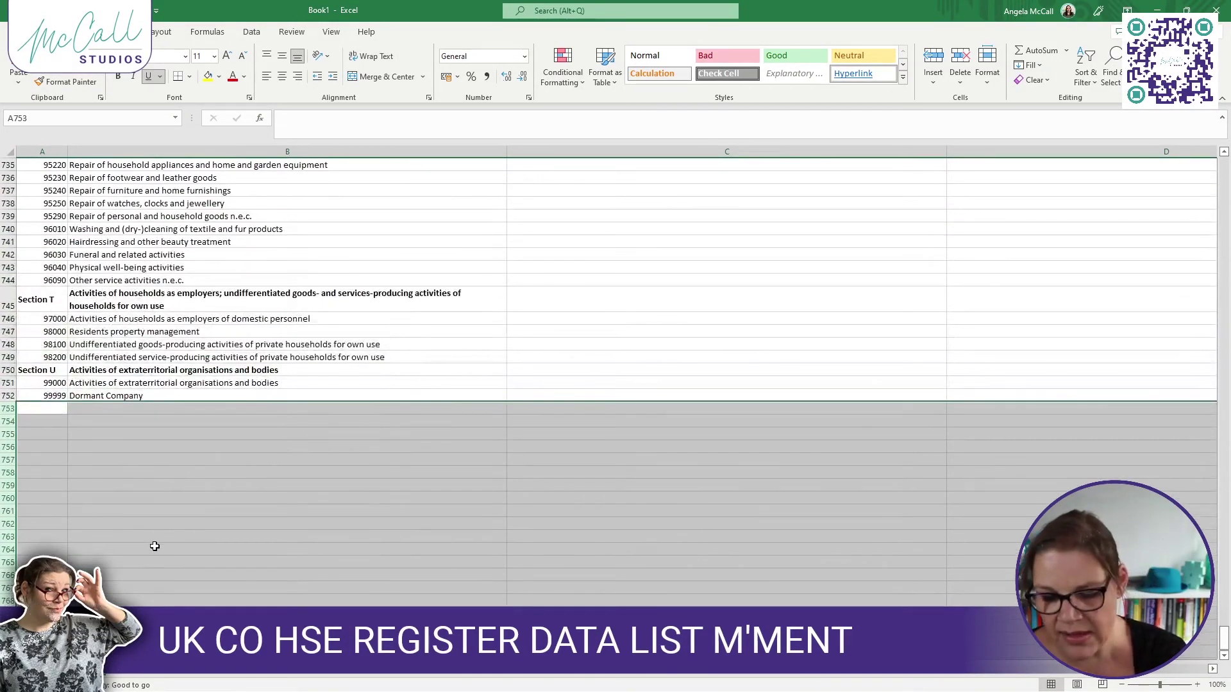
key(ctrl+Home)
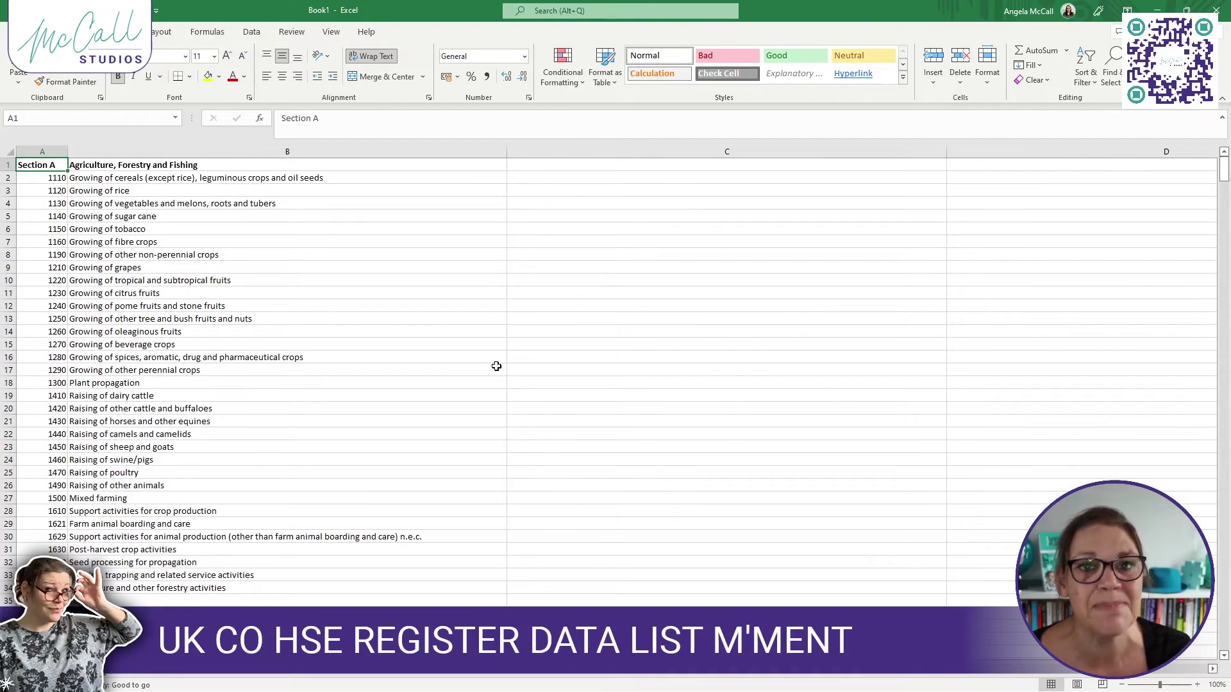
Clear the contents of the unwanted SIC rows 1, 3, 6, 8 and 12
click(9, 165)
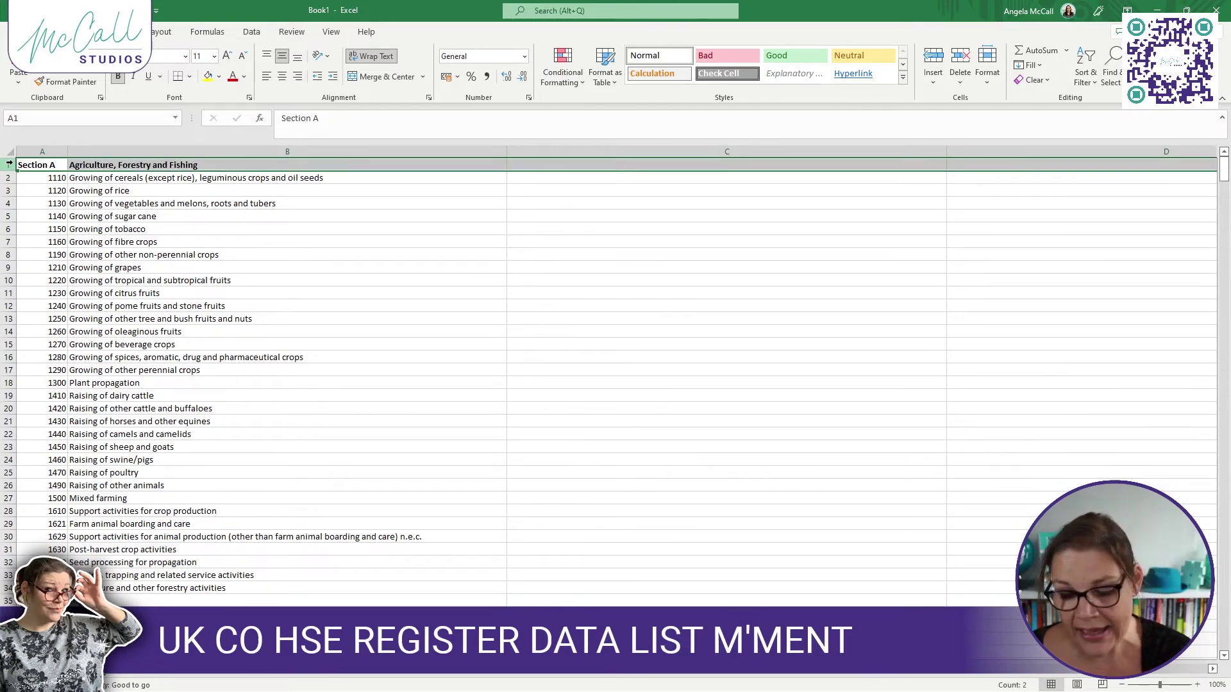
key(Delete)
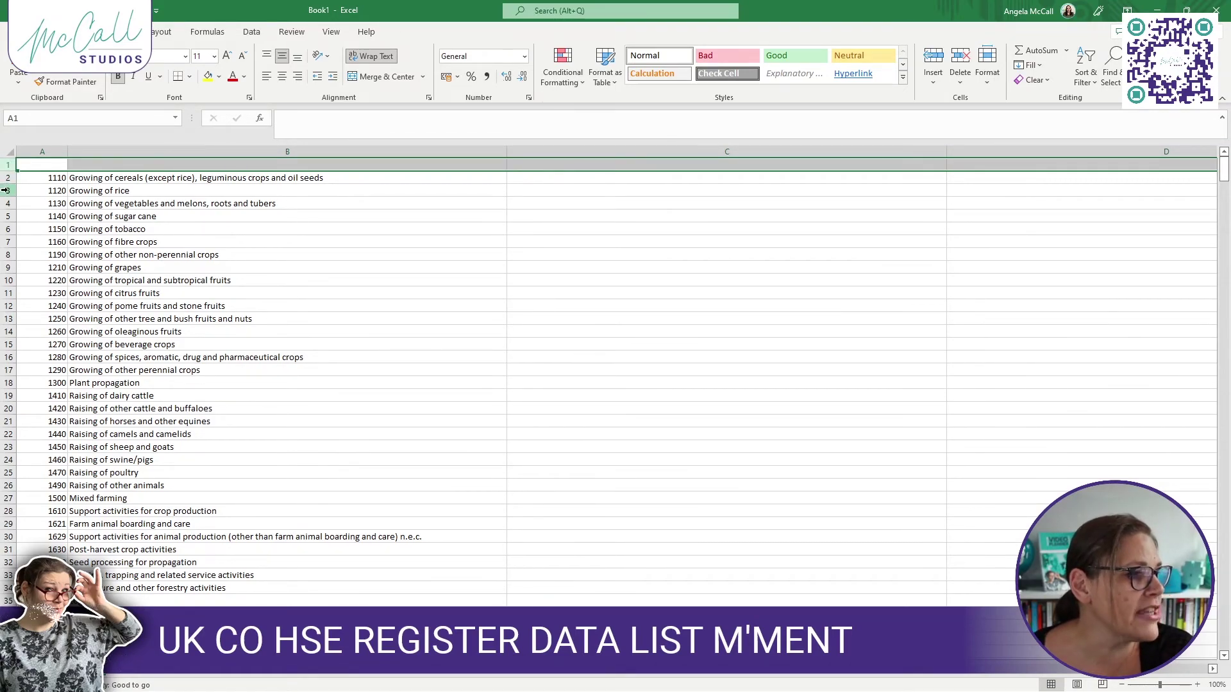
click(6, 191)
key(Delete)
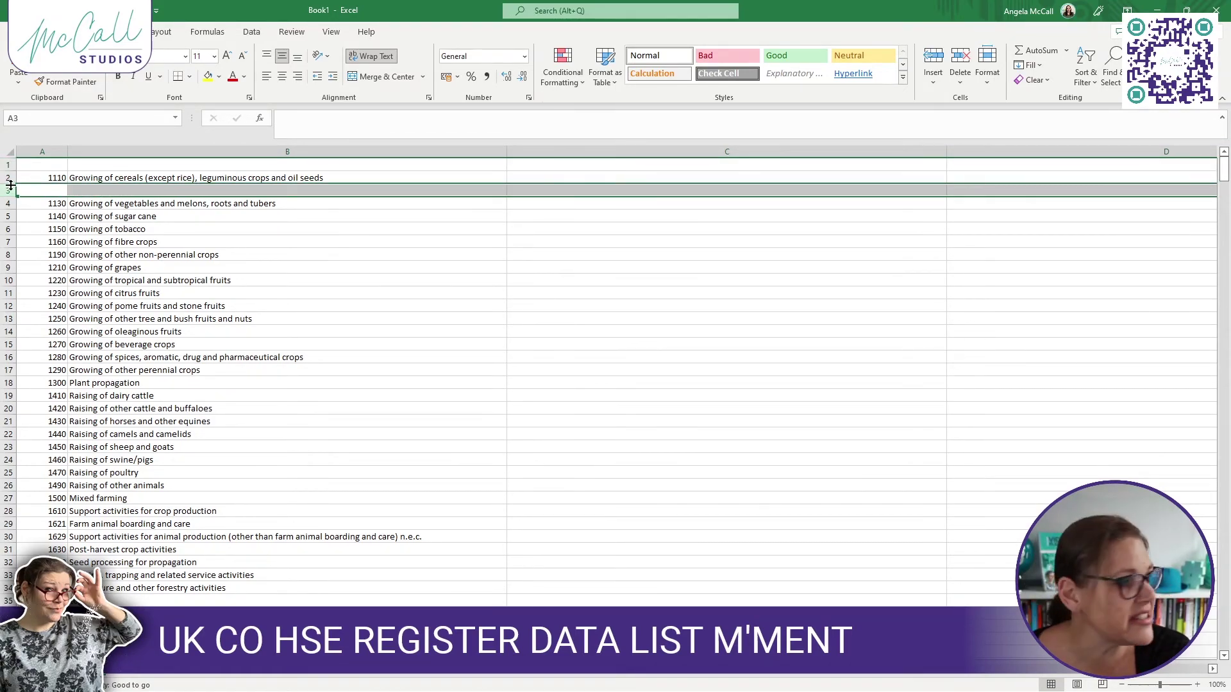
click(9, 227)
key(Delete)
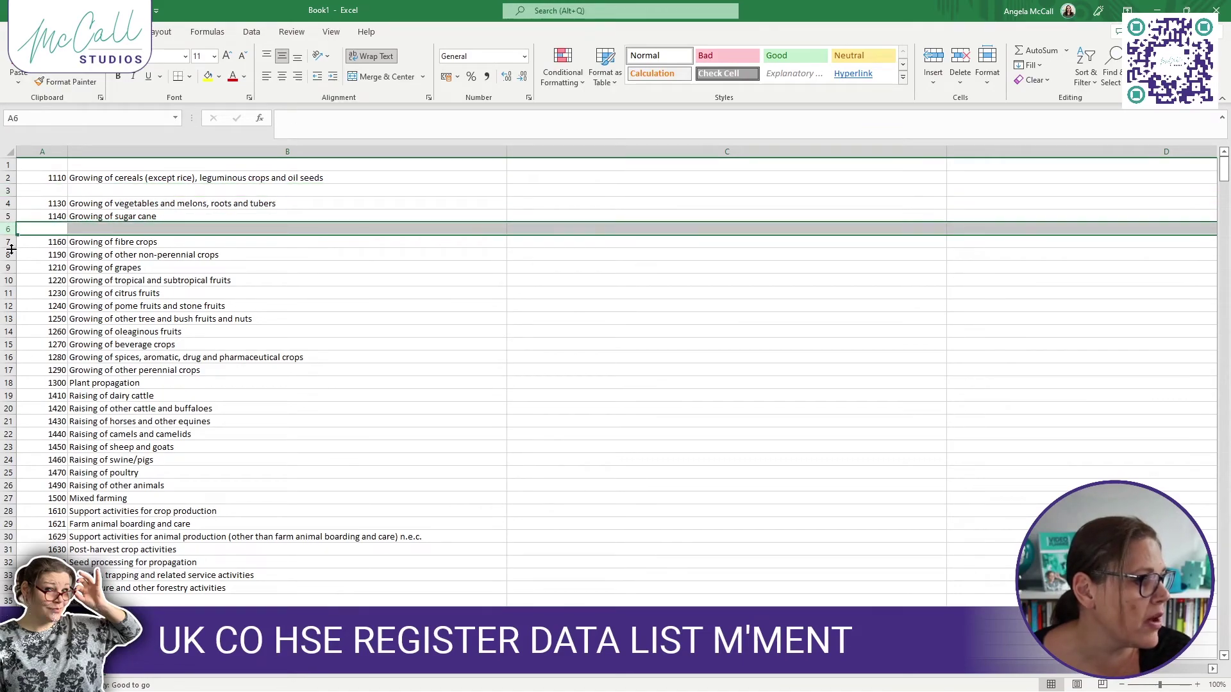
click(11, 254)
key(Delete)
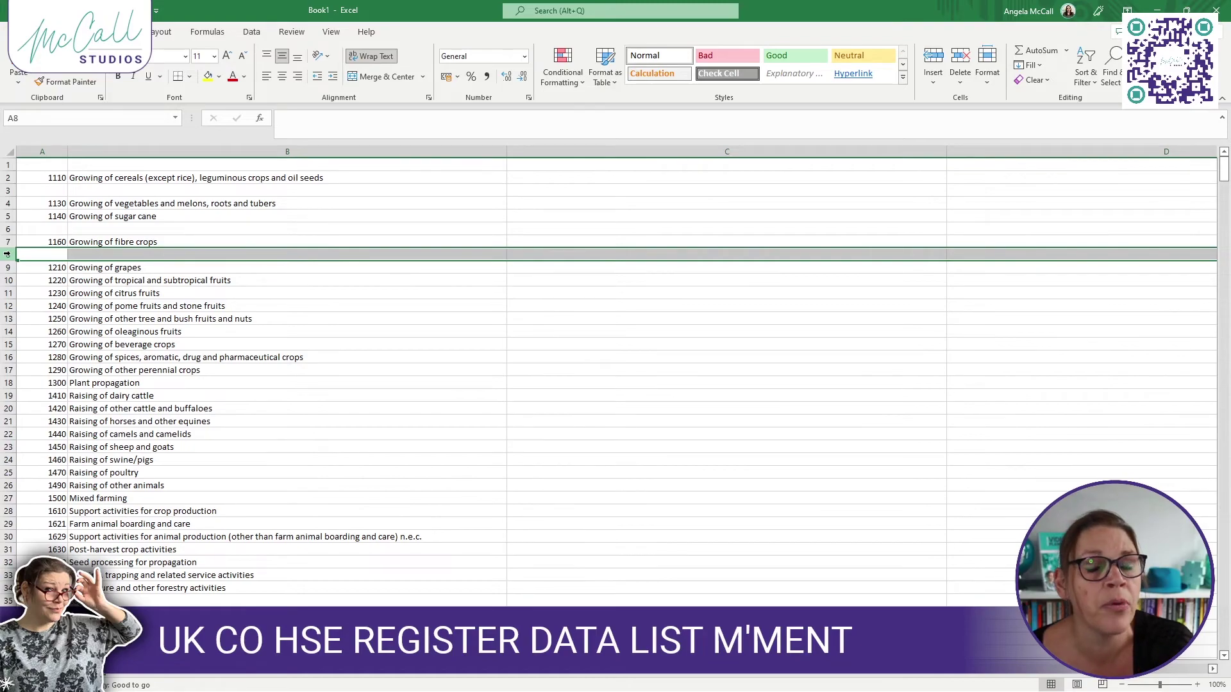
click(5, 306)
key(Delete)
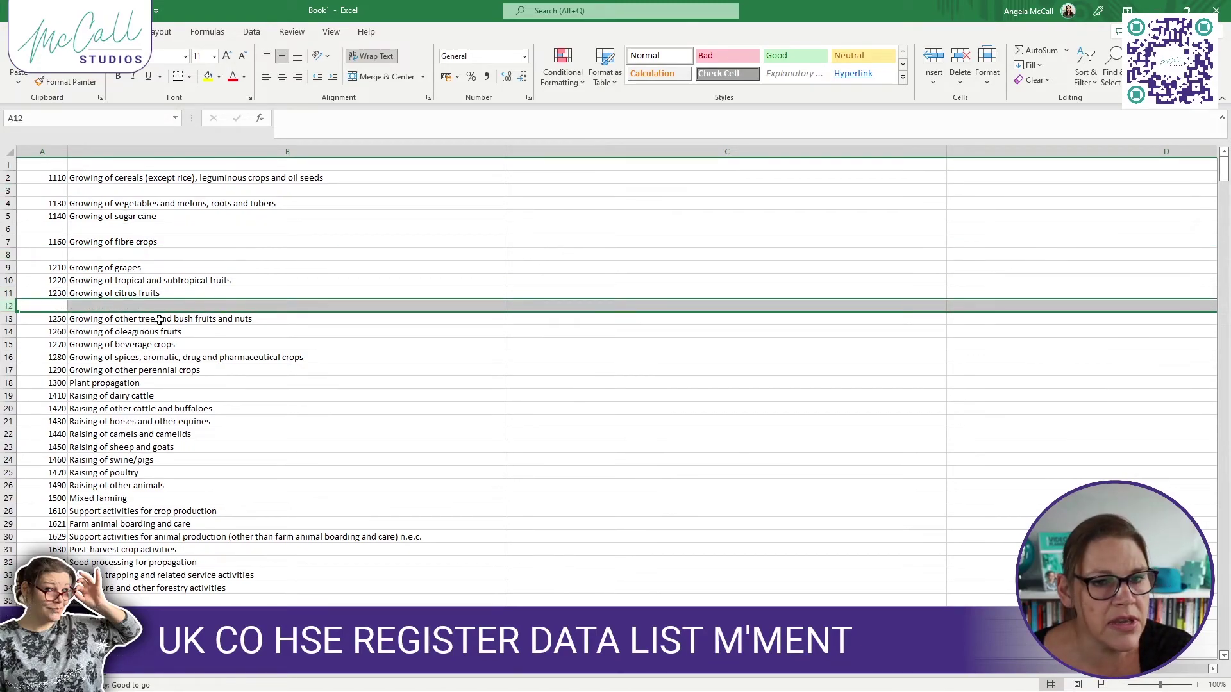
scroll(214, 425, down, 4)
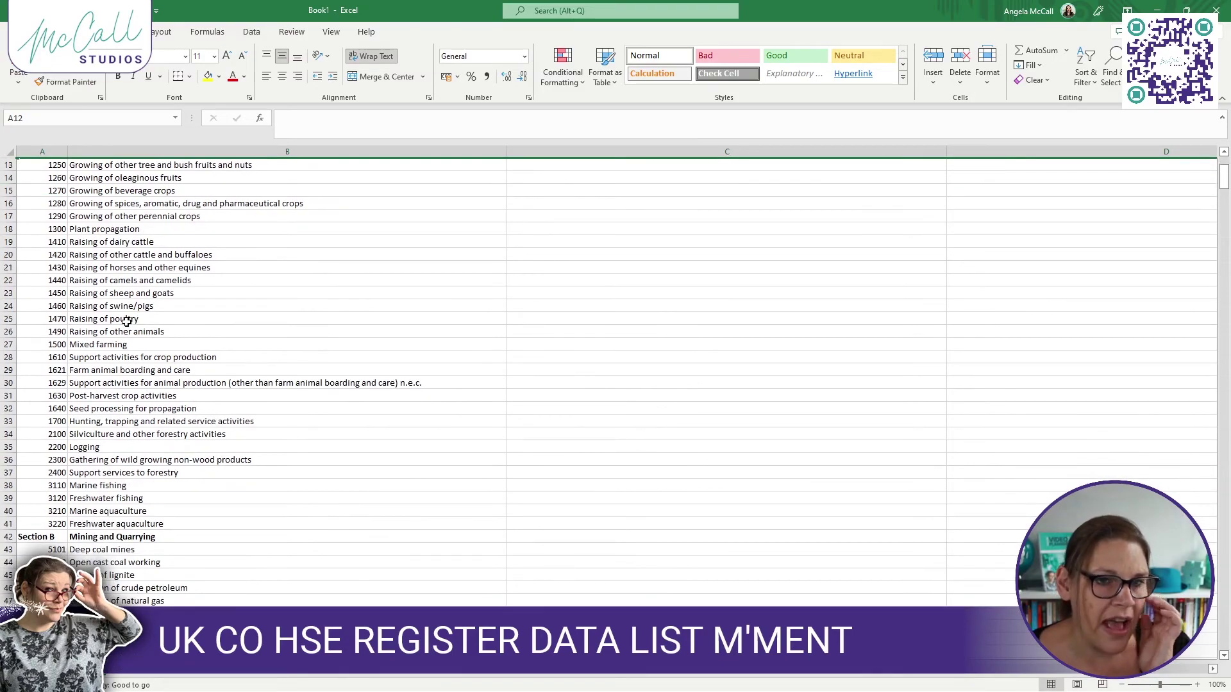
scroll(126, 321, up, 1)
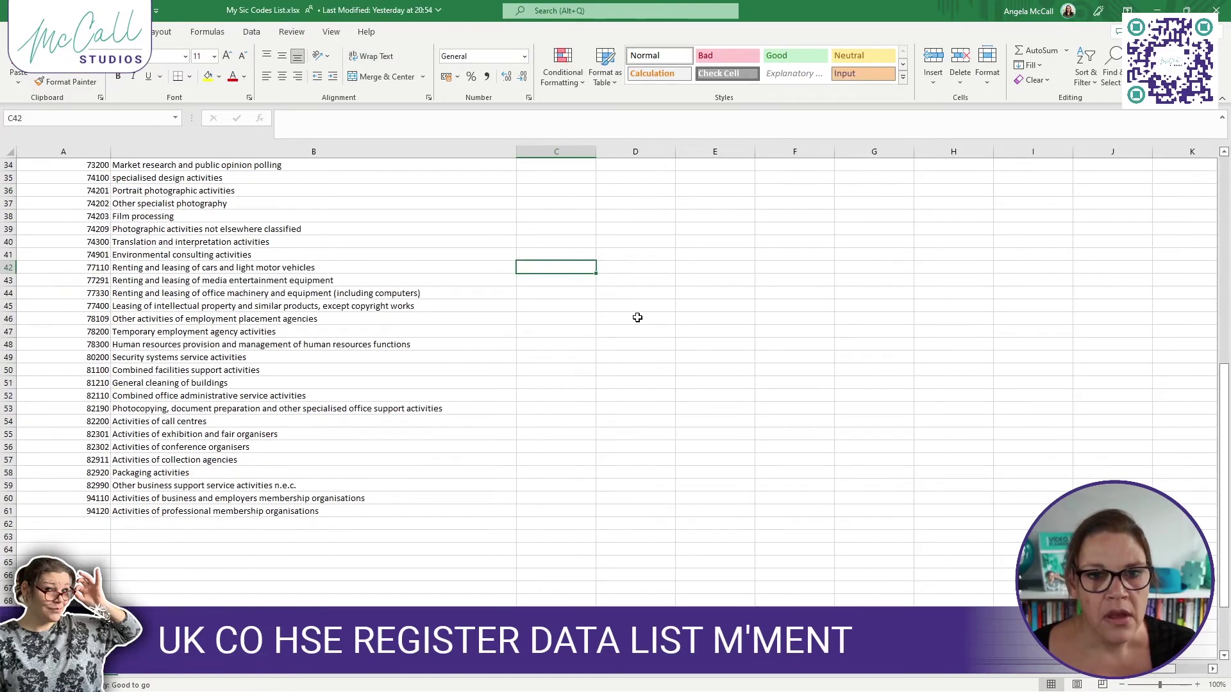
Review the shortened list of SIC codes and descriptions in My Sic Codes List.xlsx from start to end
scroll(638, 318, up, 3)
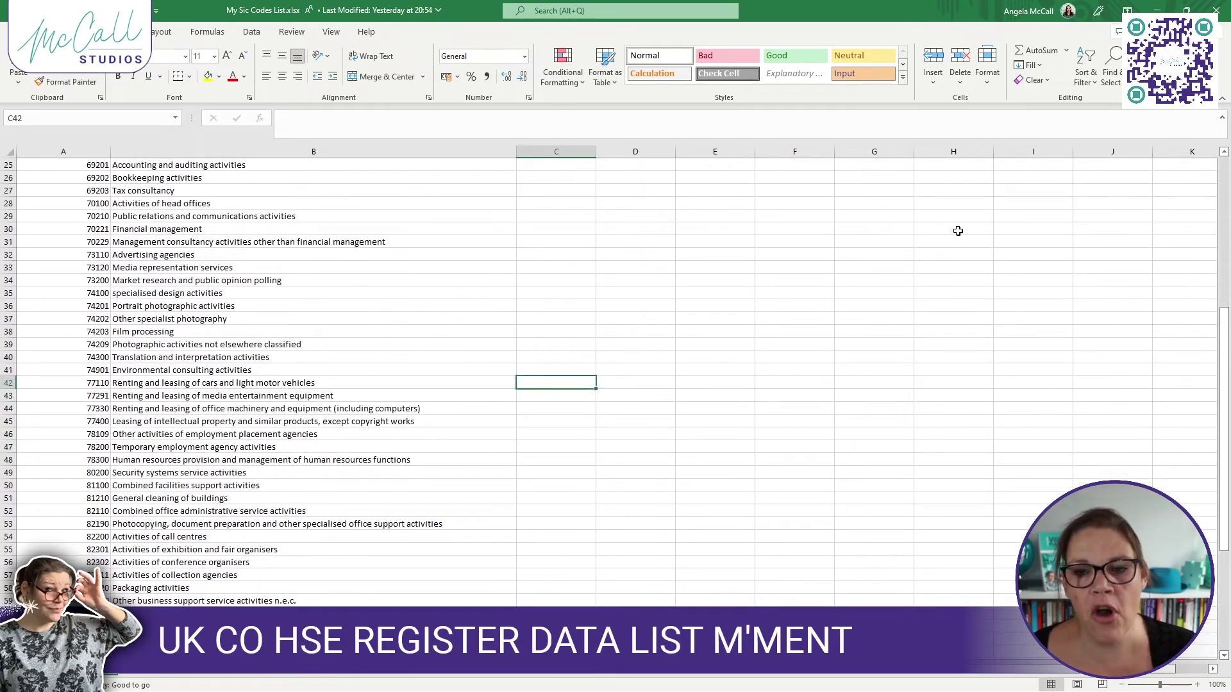
click(1226, 239)
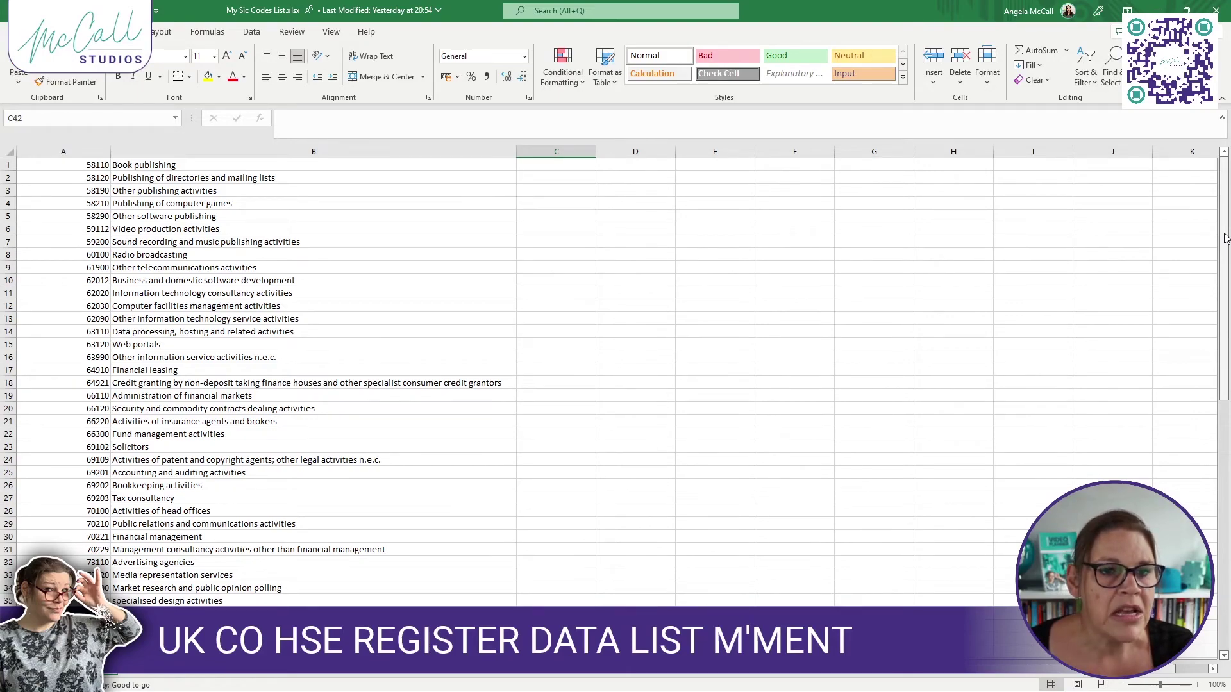
drag(100, 165, 103, 370)
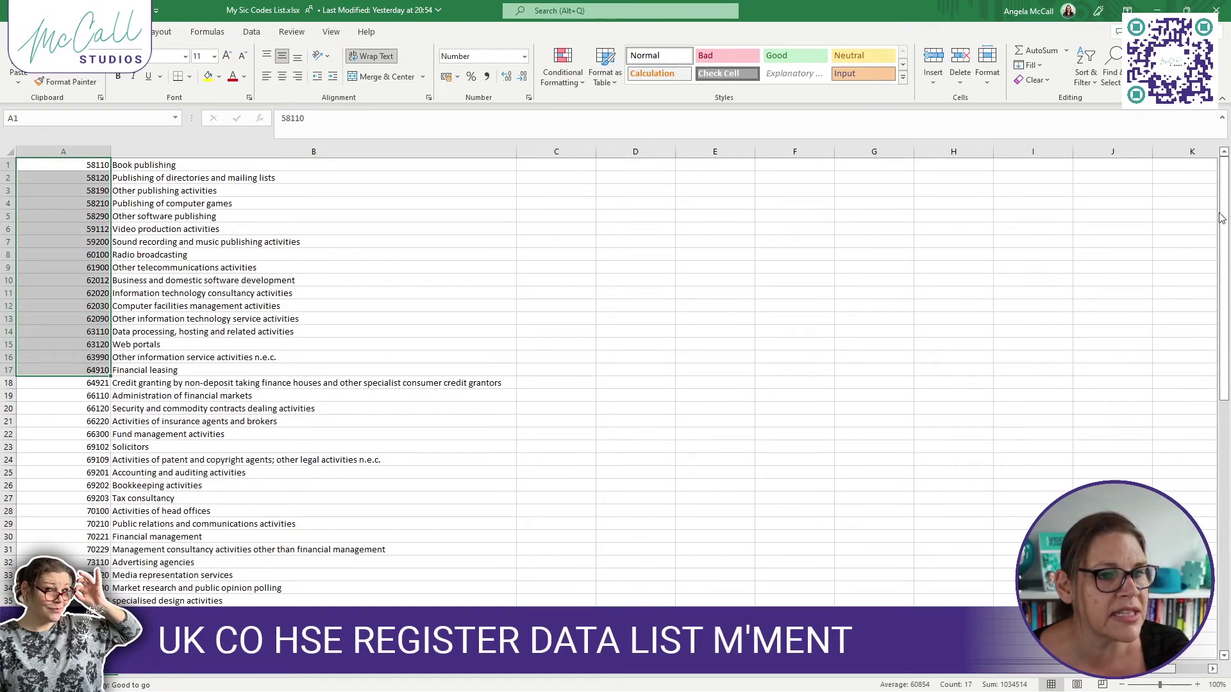
drag(1225, 218, 1210, 437)
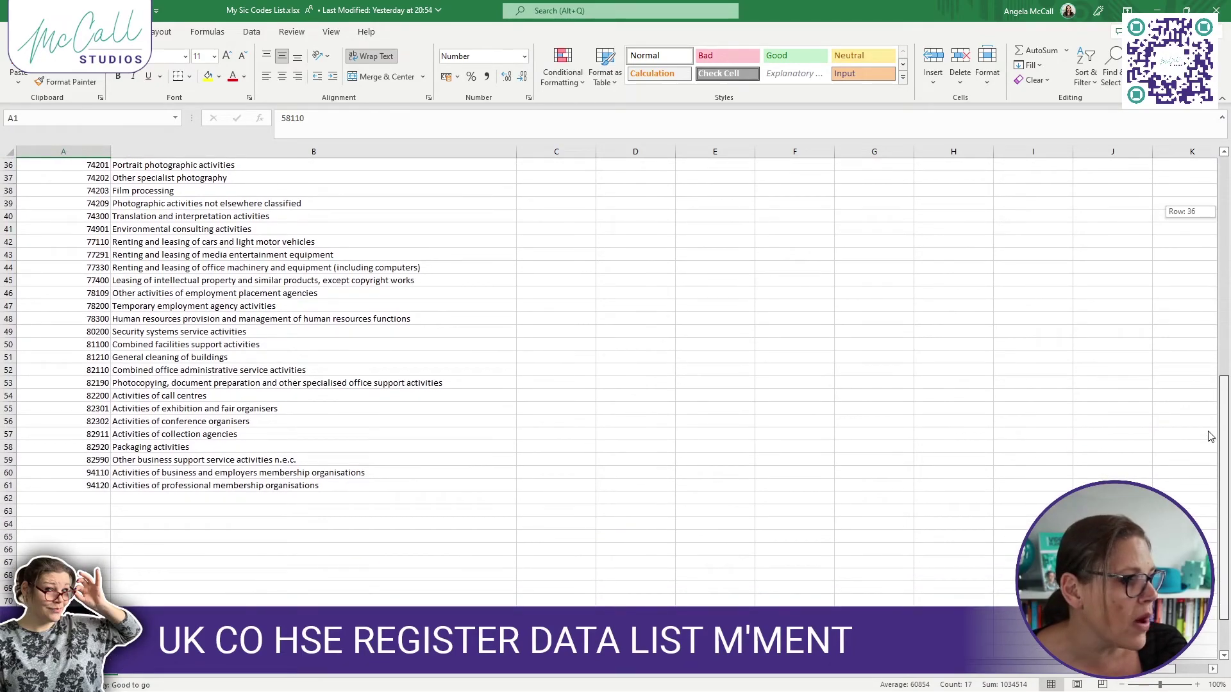
drag(1211, 437, 1198, 193)
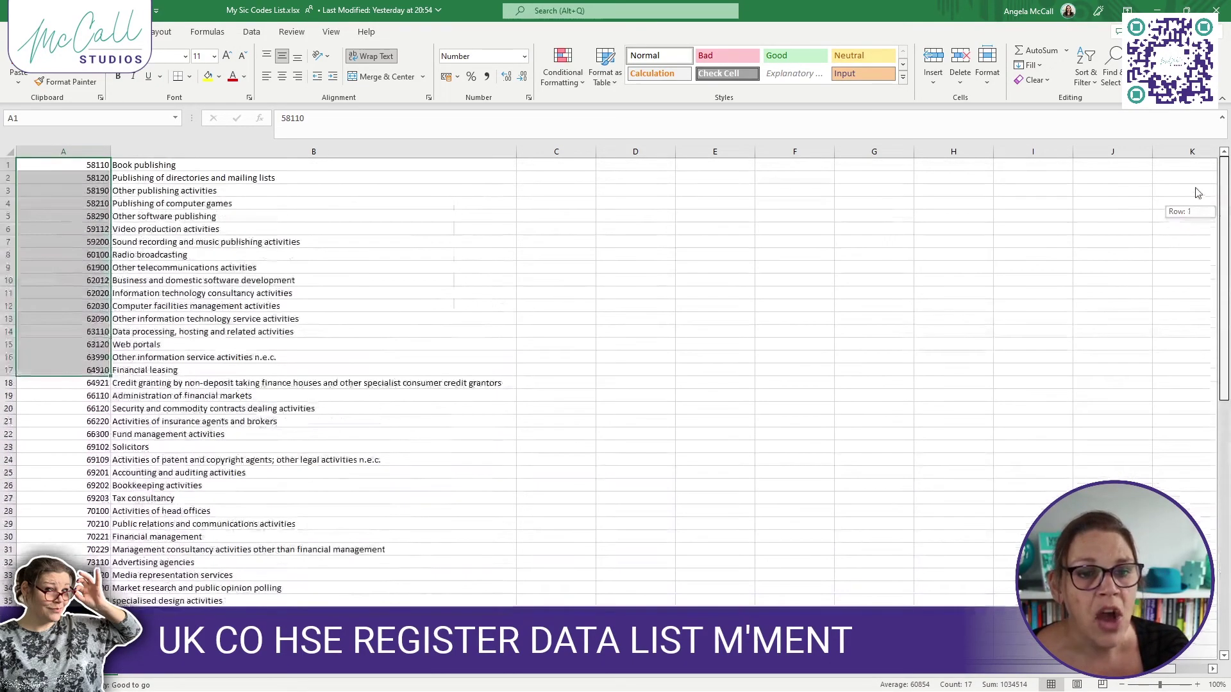
click(759, 187)
drag(84, 164, 182, 167)
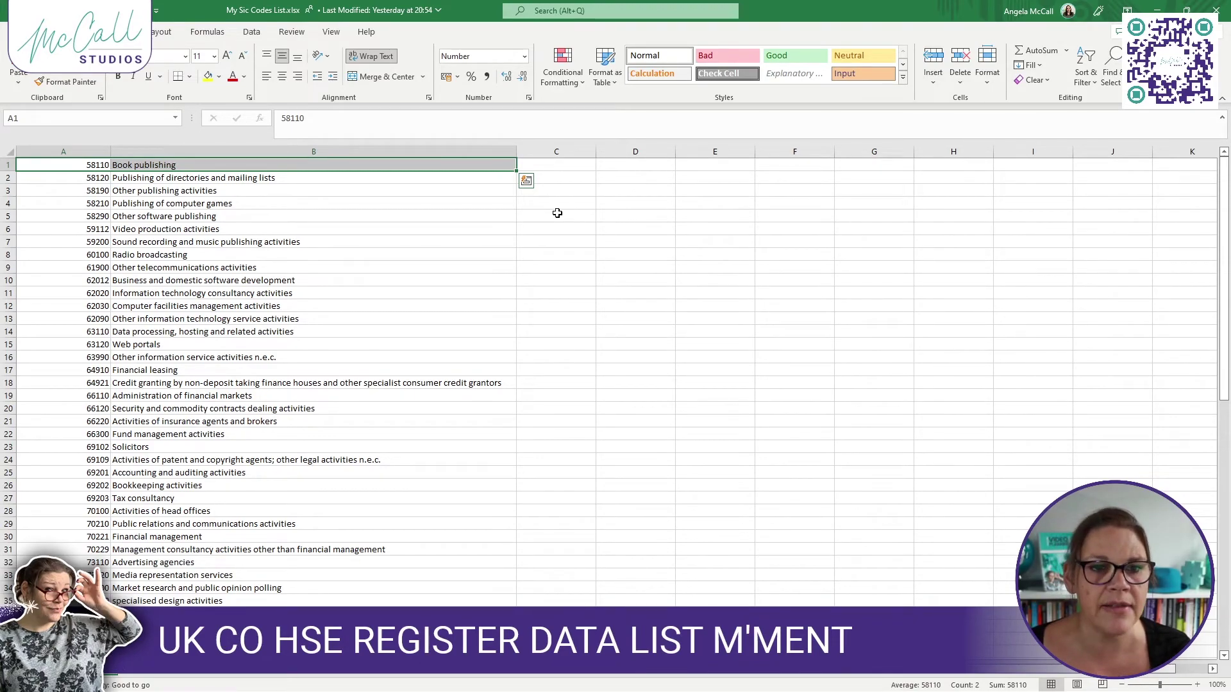
click(556, 177)
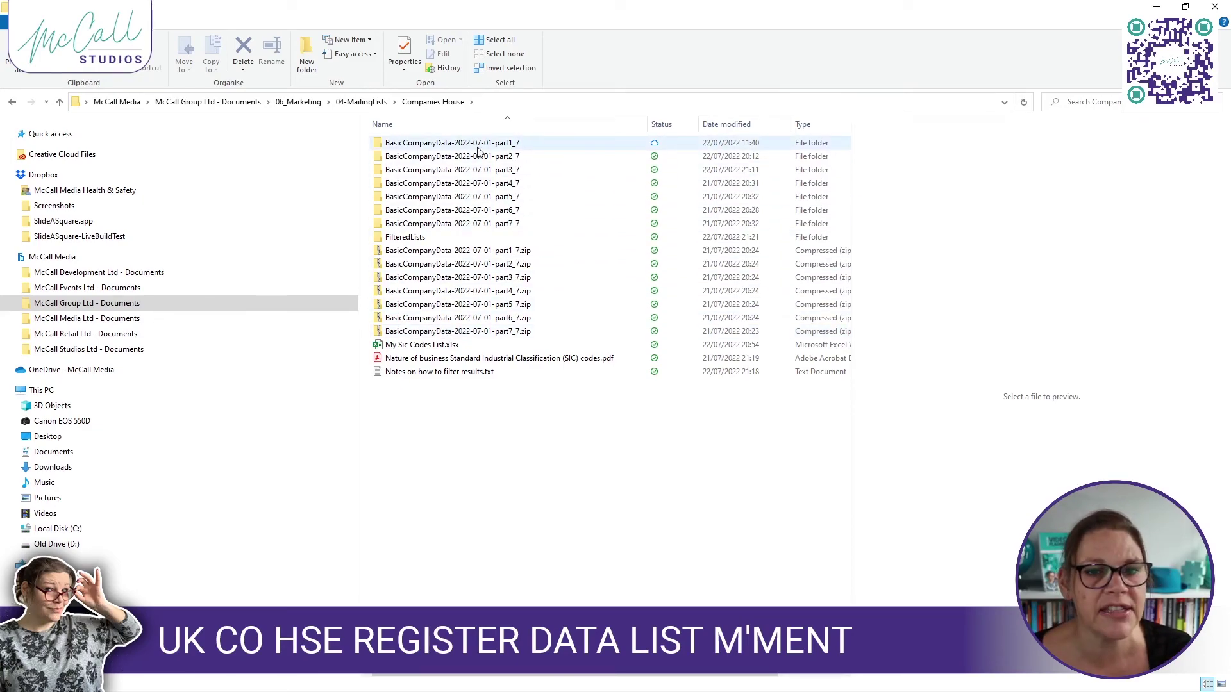
Inspect the BasicCompanyData-2022-07-01-part7_7 folder with its full file name visible, and return to the Companies House folder
double_click(465, 223)
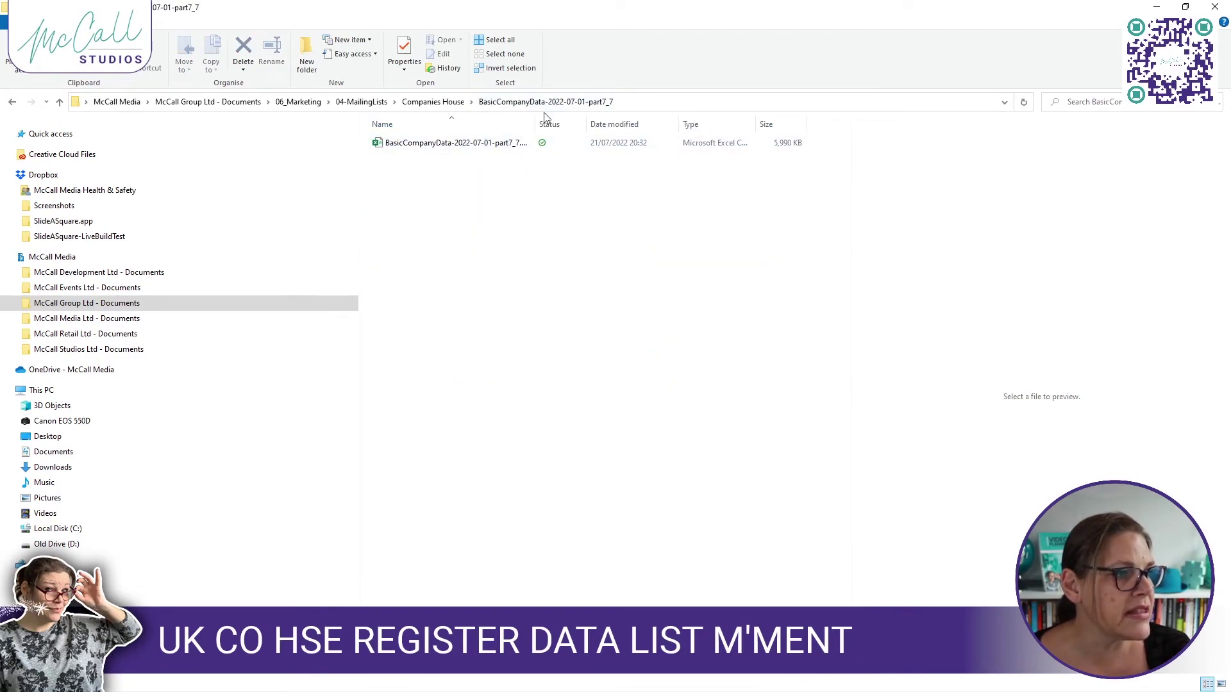
drag(536, 124, 588, 116)
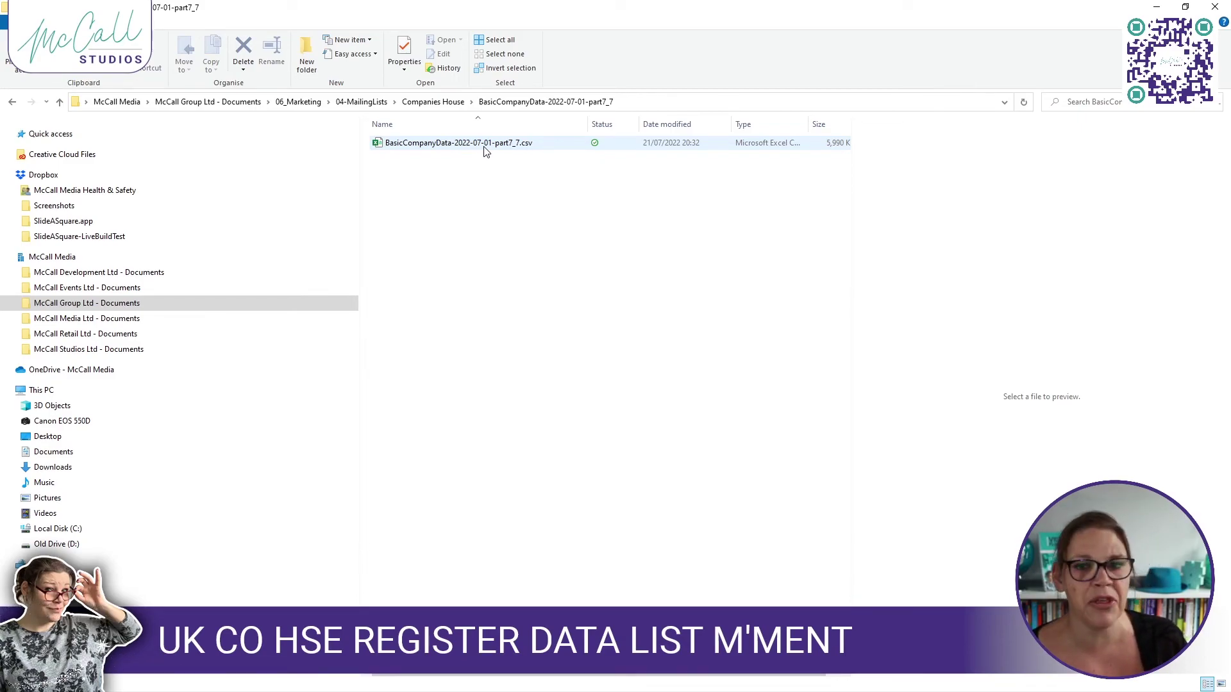
click(450, 108)
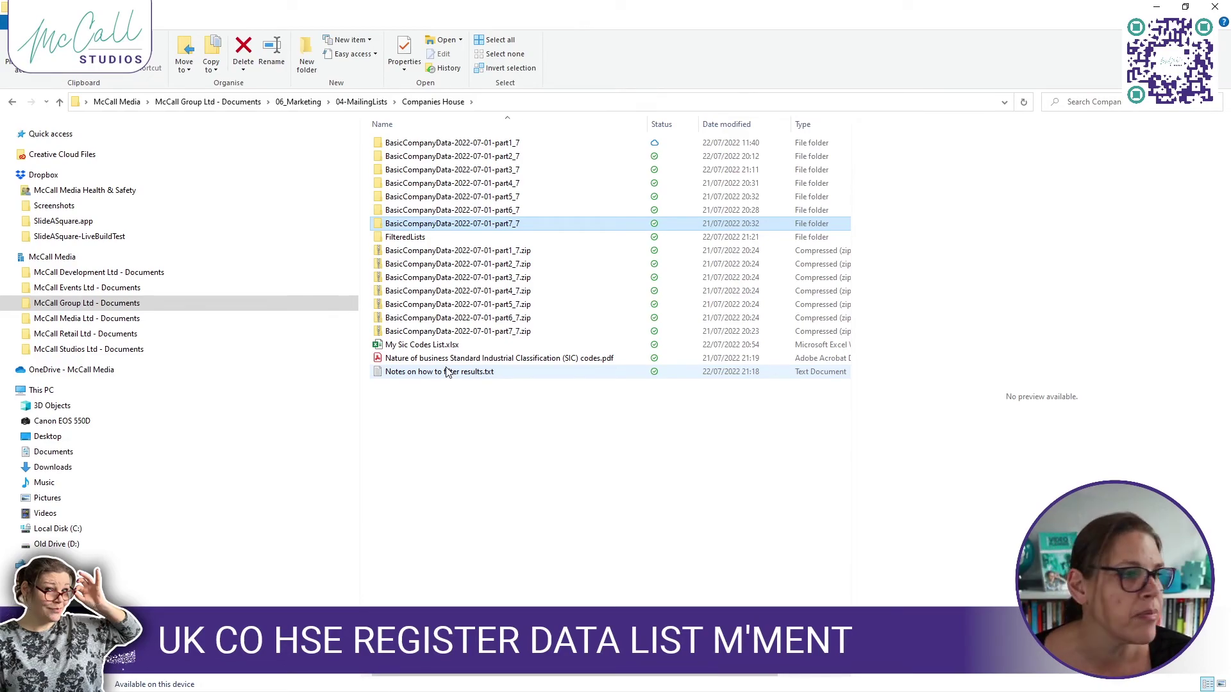
Inspect the saved workbook in the FilteredLists folder with its full name visible, and return to the Companies House folder
double_click(405, 238)
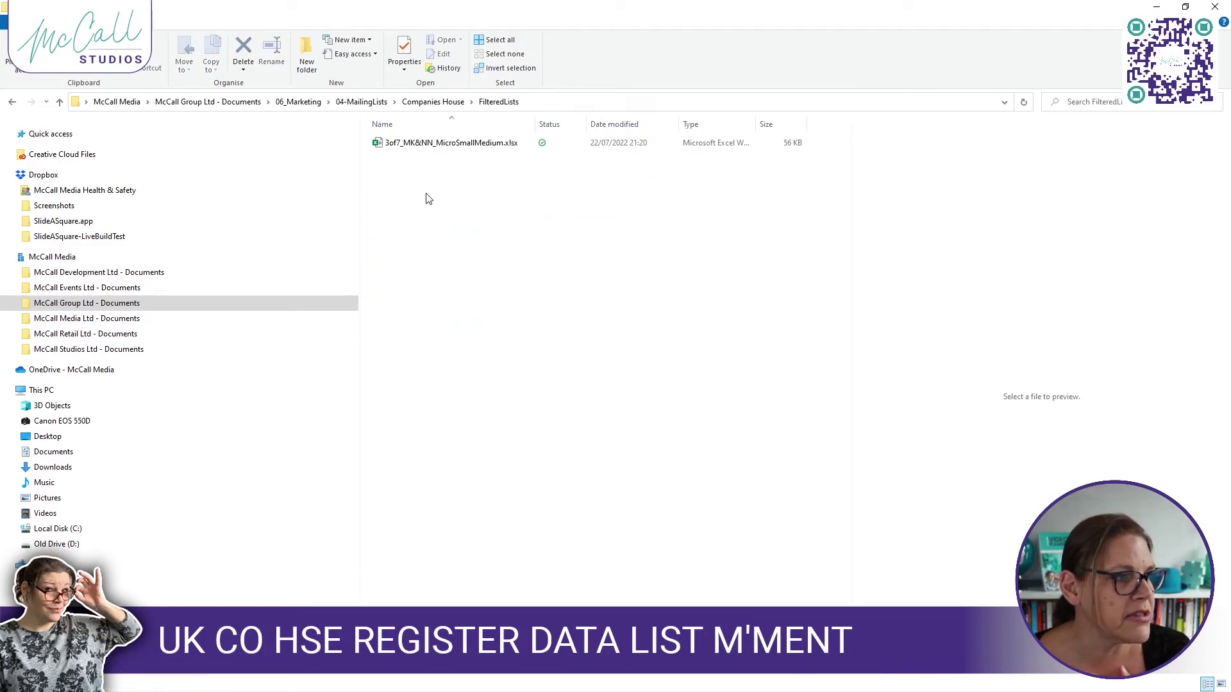
drag(536, 120, 592, 121)
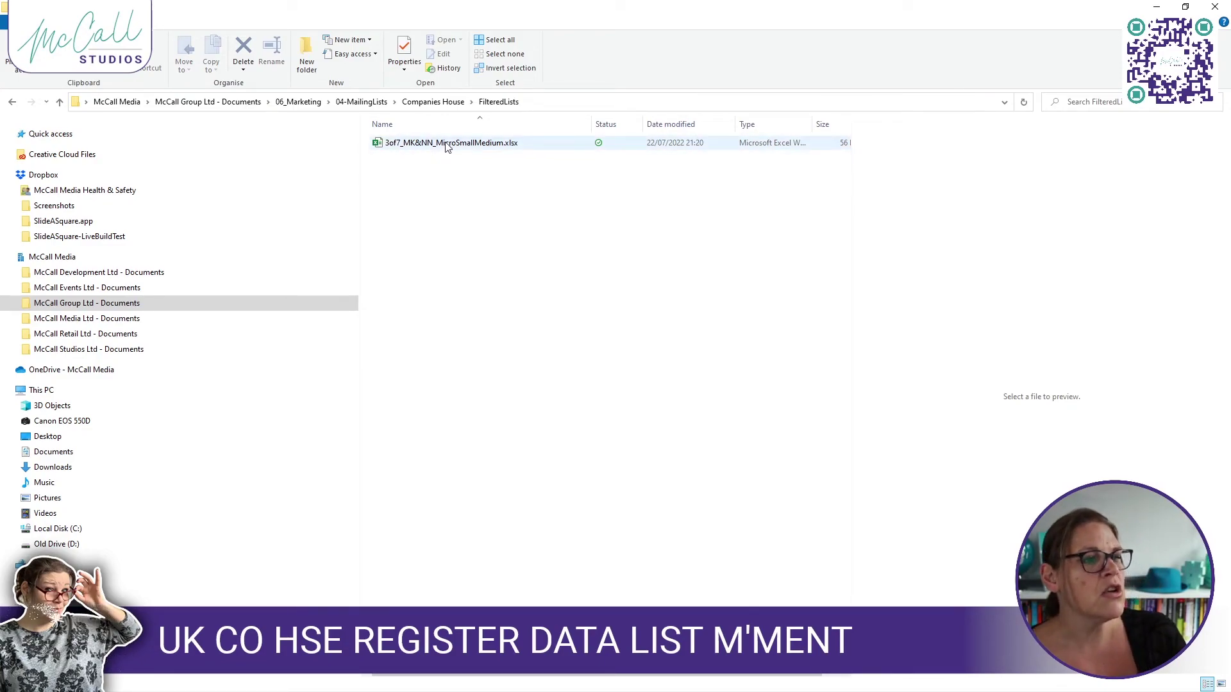
click(451, 102)
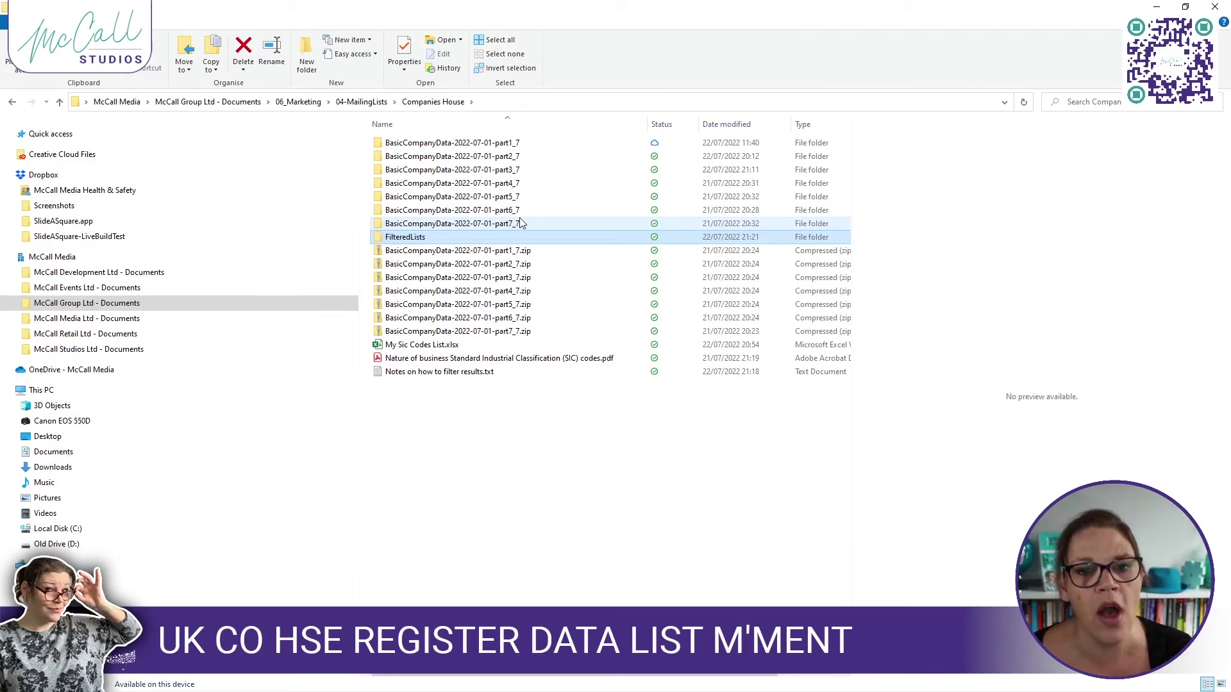
Open BasicCompanyData-2022-07-01-part4_7.csv from the BasicCompanyData-2022-07-01-part4_7 folder and bring it up in Excel
click(448, 185)
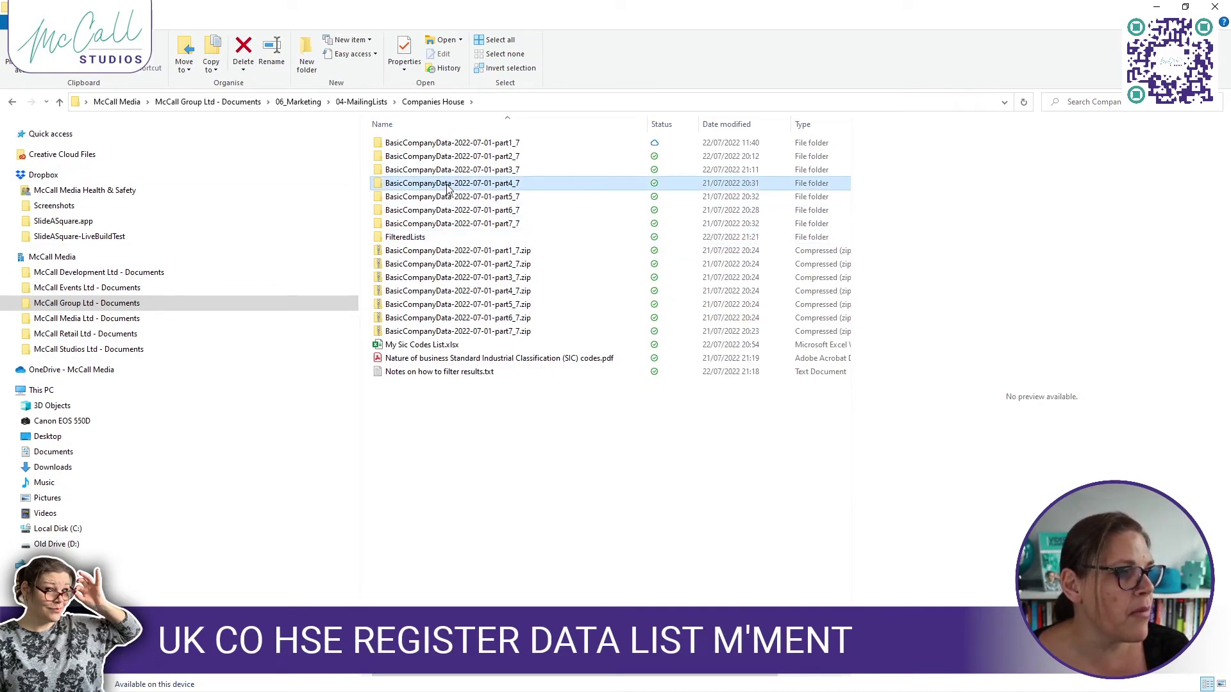
double_click(448, 185)
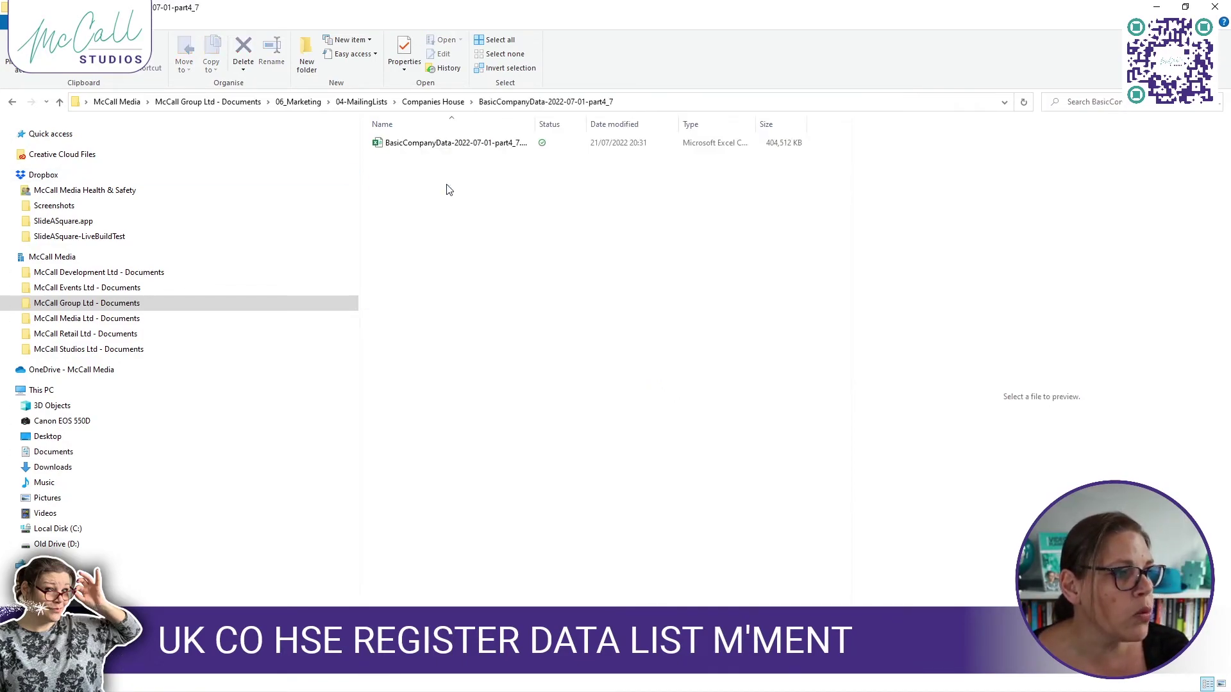
double_click(537, 123)
click(491, 146)
right_click(491, 146)
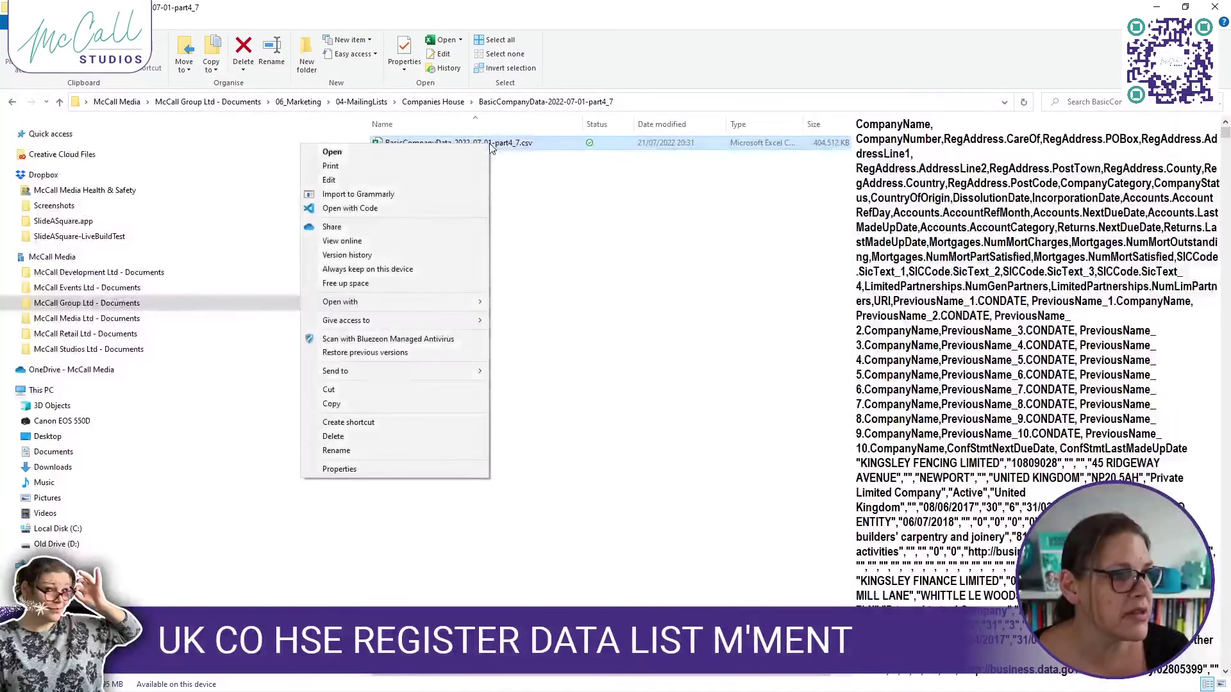
click(345, 154)
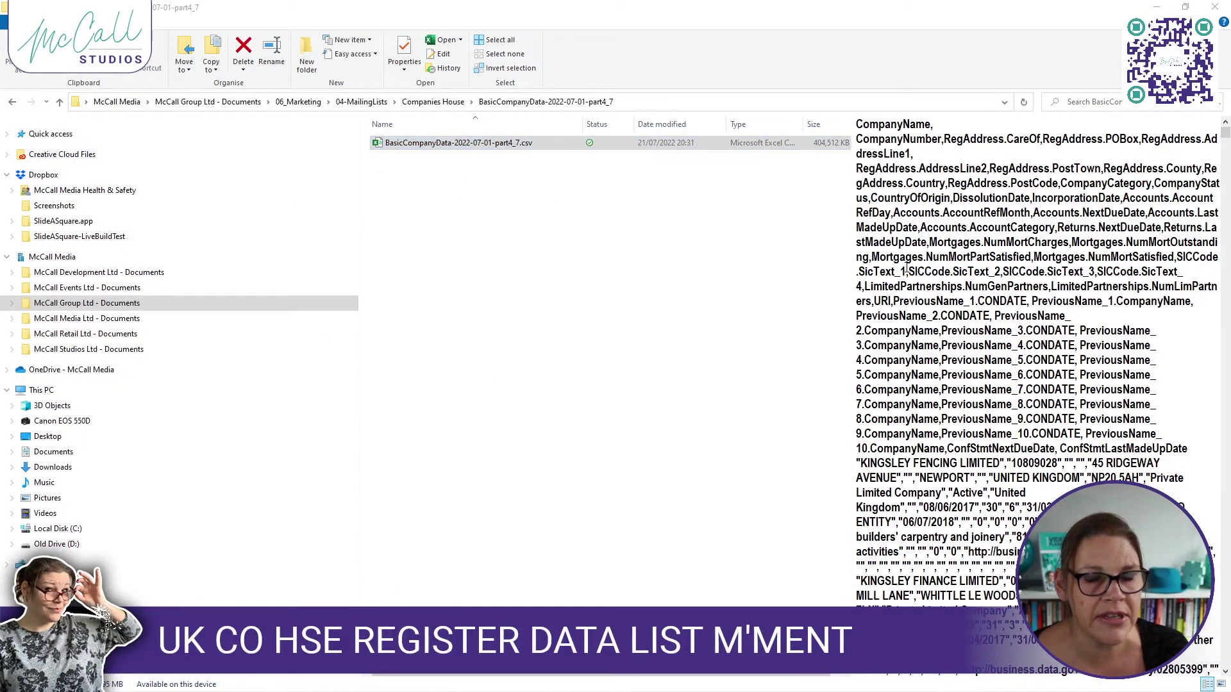
key(alt+Tab)
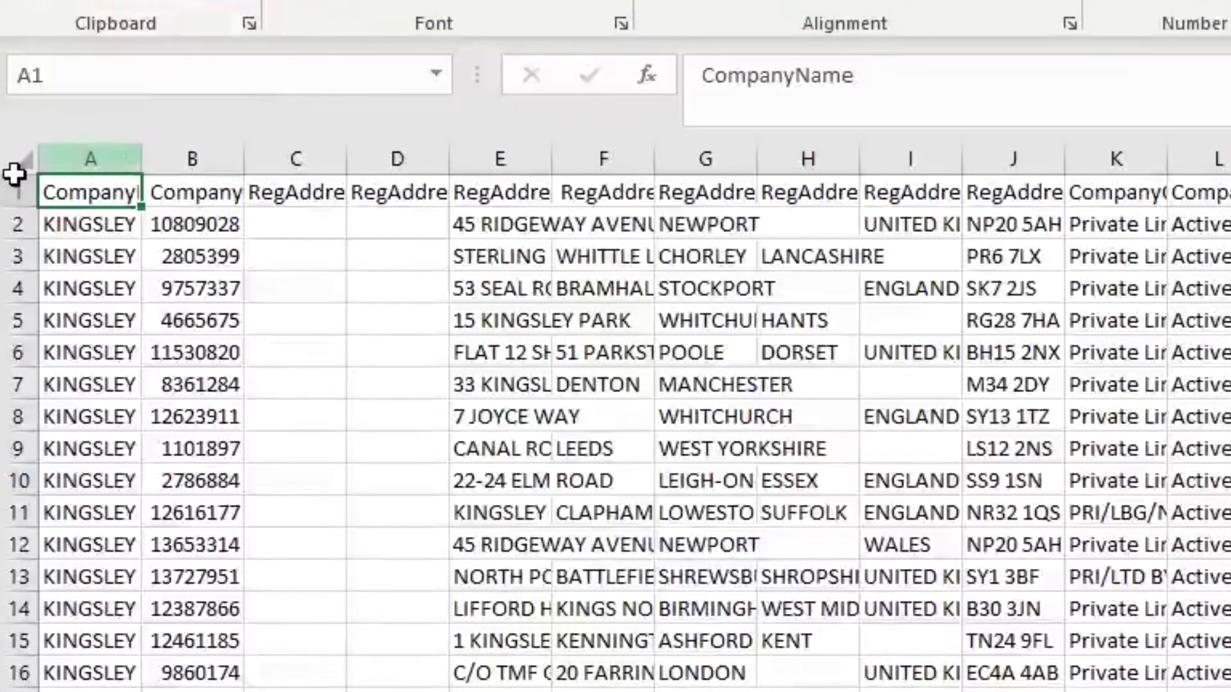
Auto-fit the width of all columns in the sheet, and narrow the CompanyName column
click(16, 158)
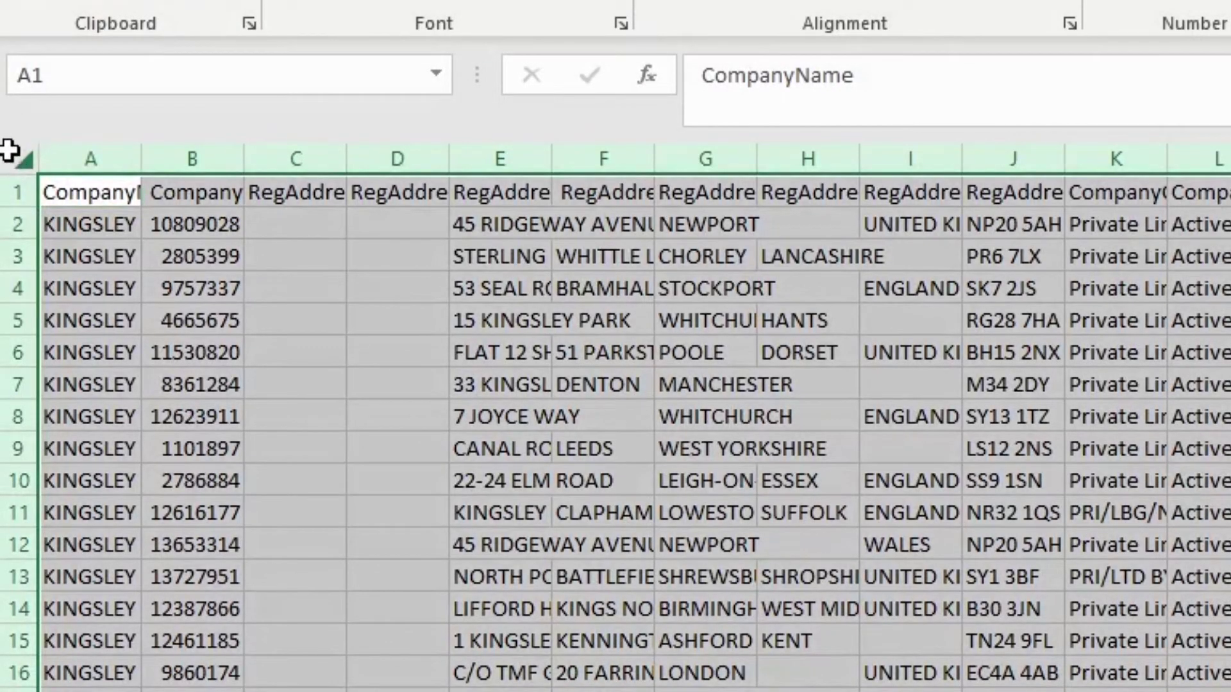
click(143, 158)
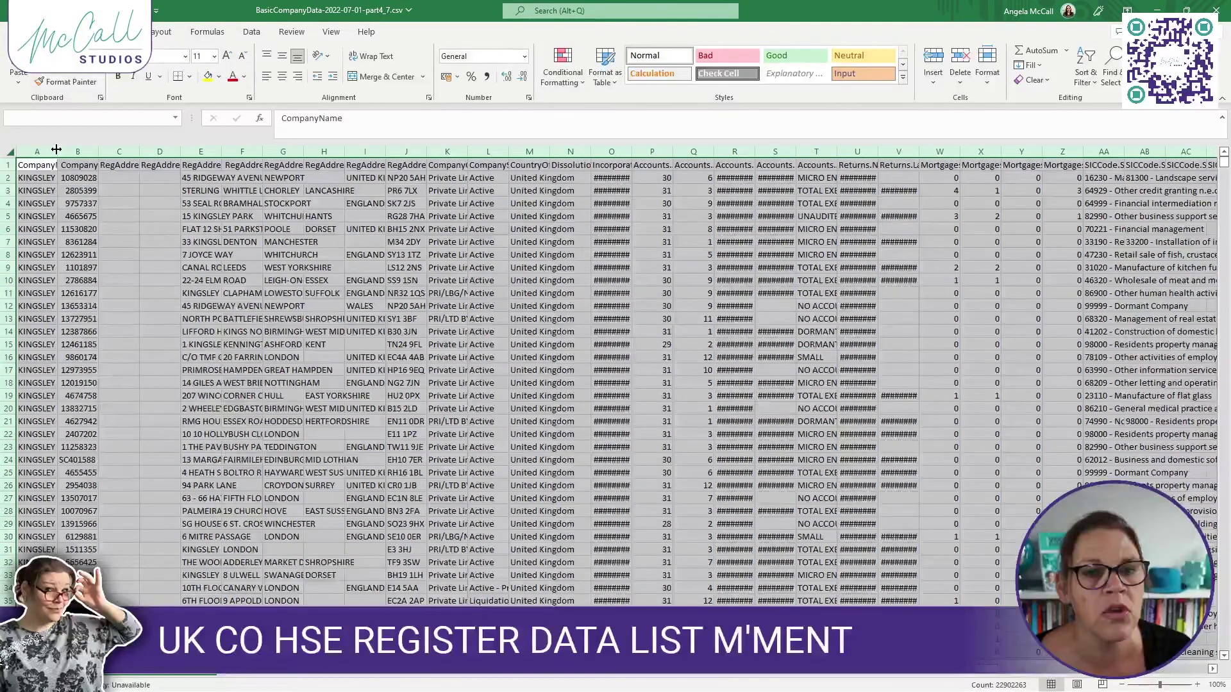
double_click(57, 149)
click(308, 206)
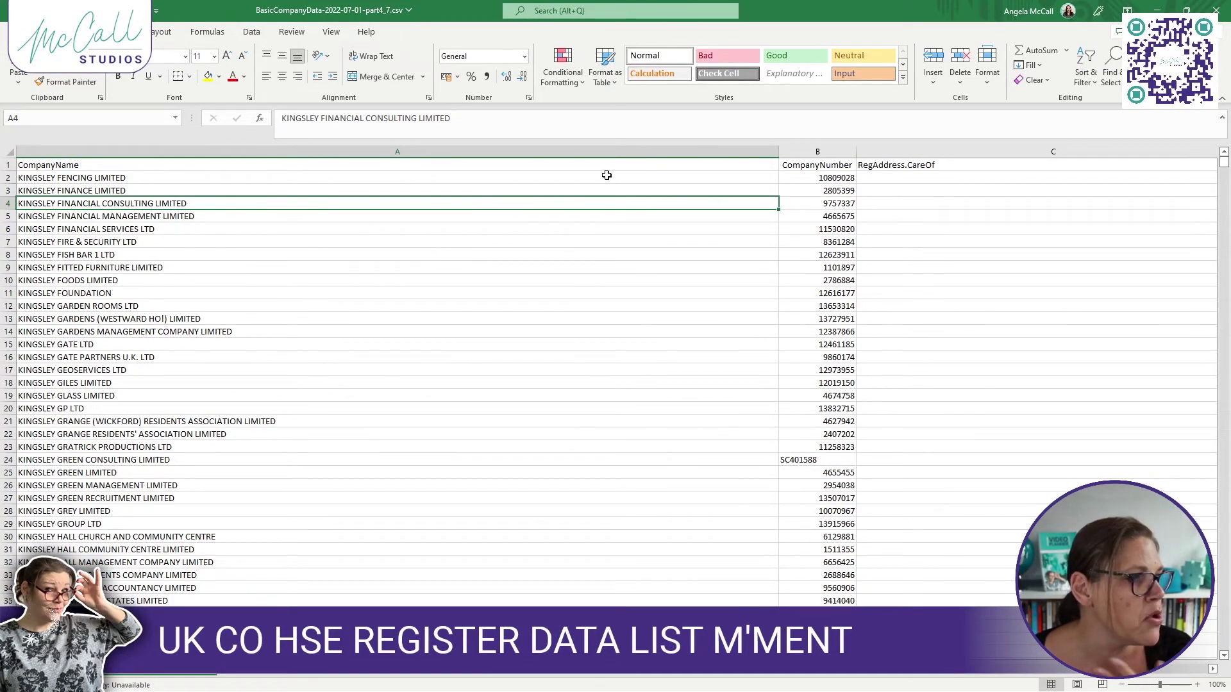
drag(781, 152, 214, 177)
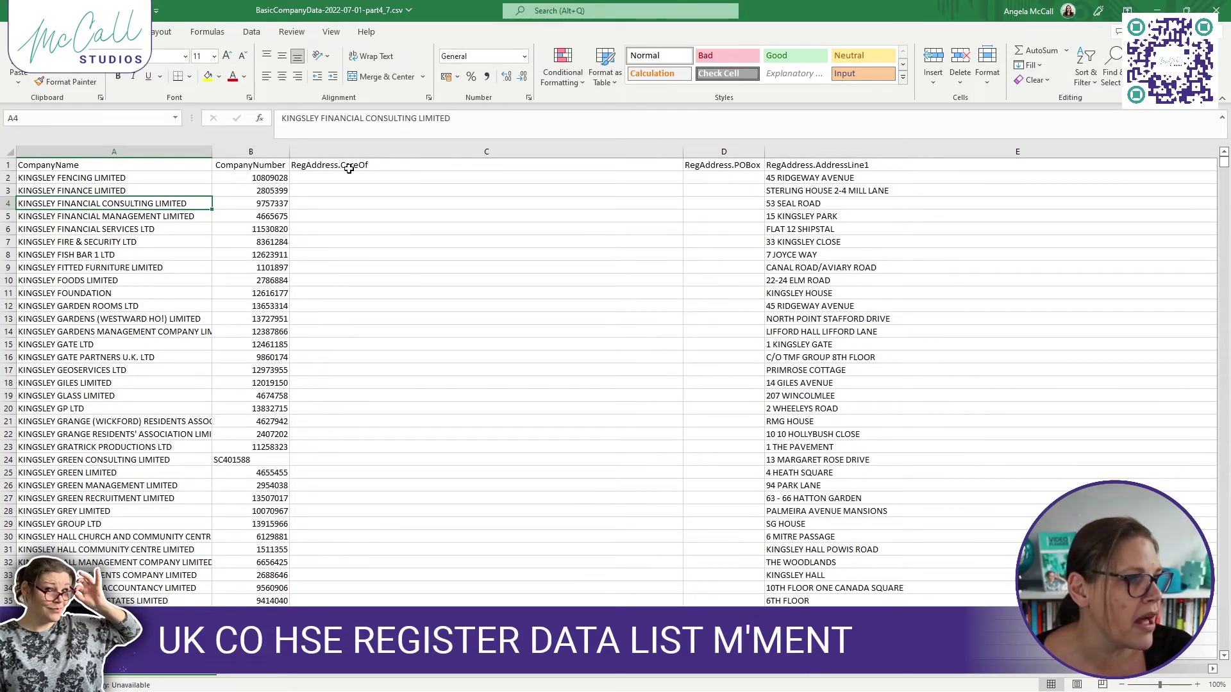
Delete the RegAddress.CareOf and RegAddress.POBox columns
drag(640, 152, 720, 156)
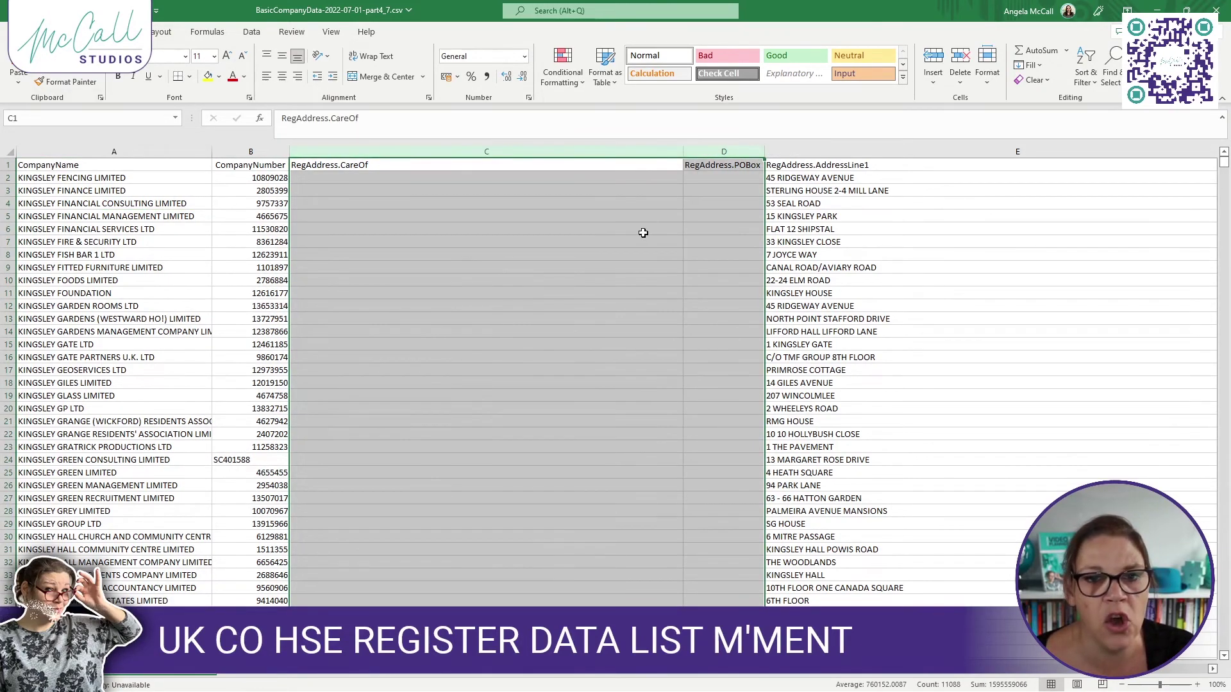
right_click(606, 240)
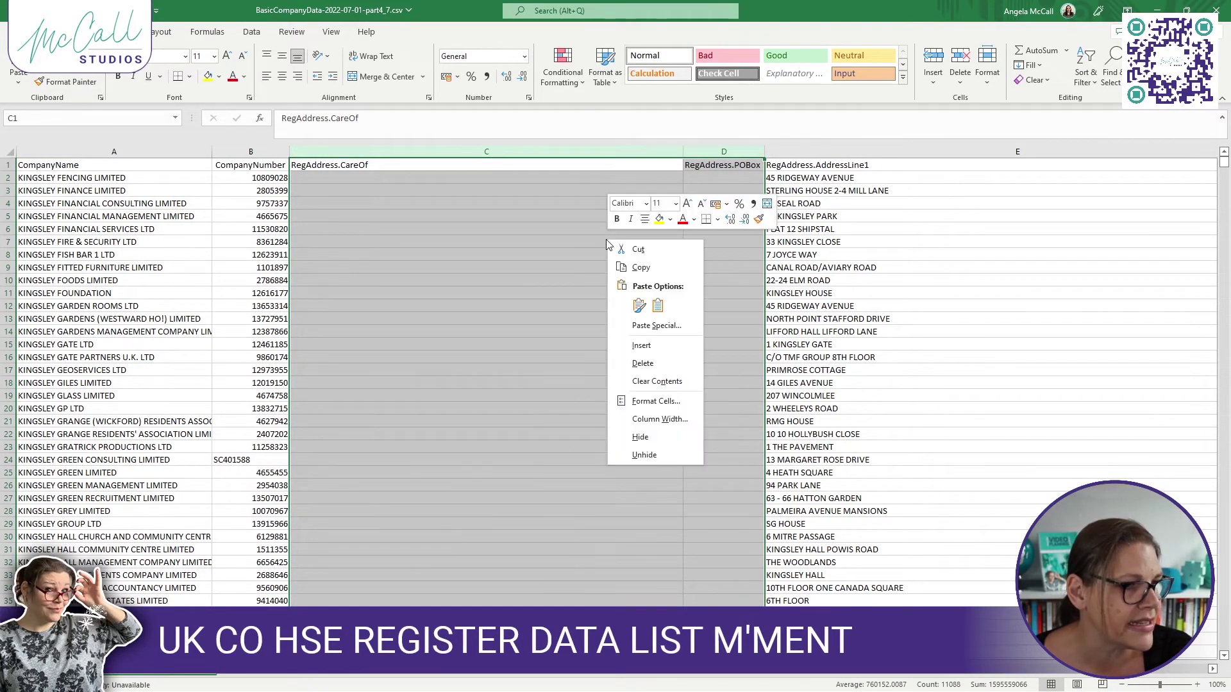
click(641, 364)
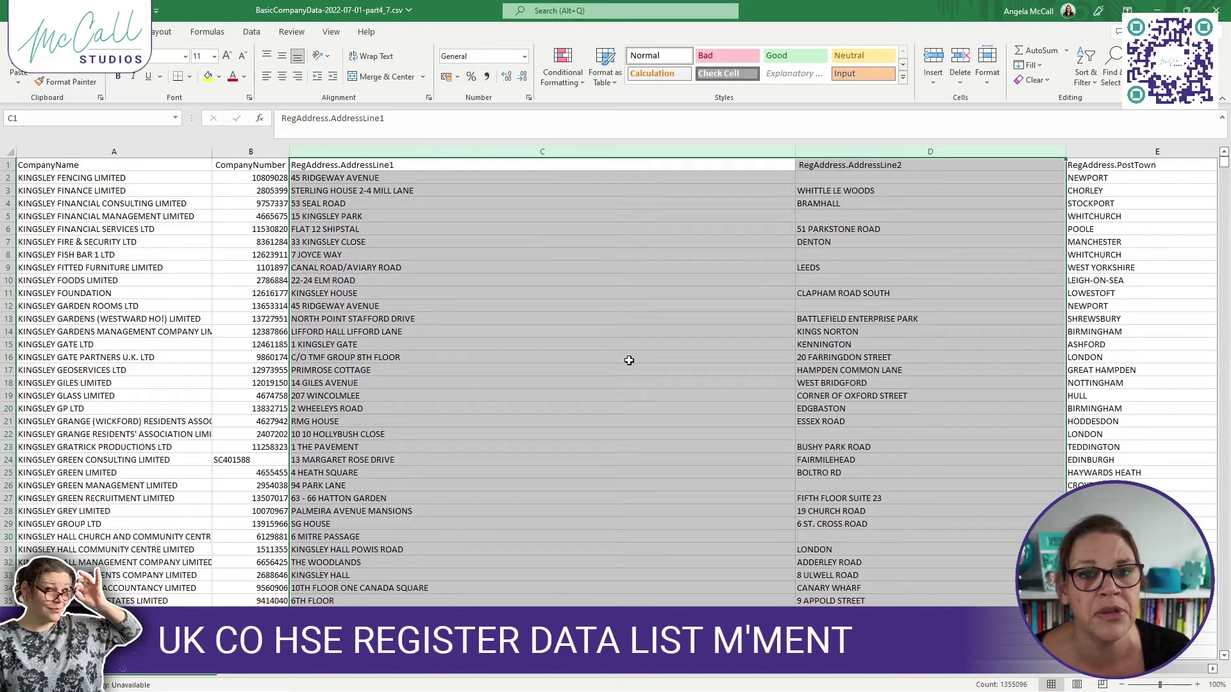
click(635, 258)
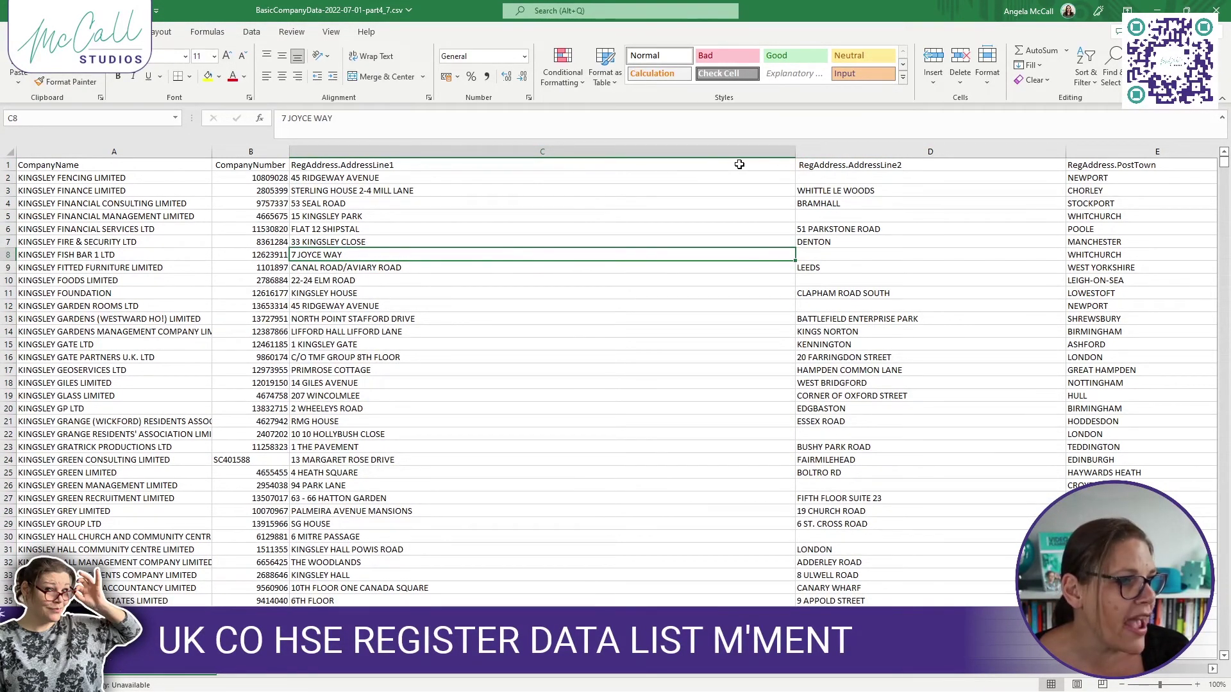
Narrow the RegAddress AddressLine1, AddressLine2, PostTown and County columns to roughly fit their headings
drag(795, 154, 430, 181)
drag(698, 152, 565, 151)
drag(747, 152, 660, 160)
drag(883, 152, 738, 152)
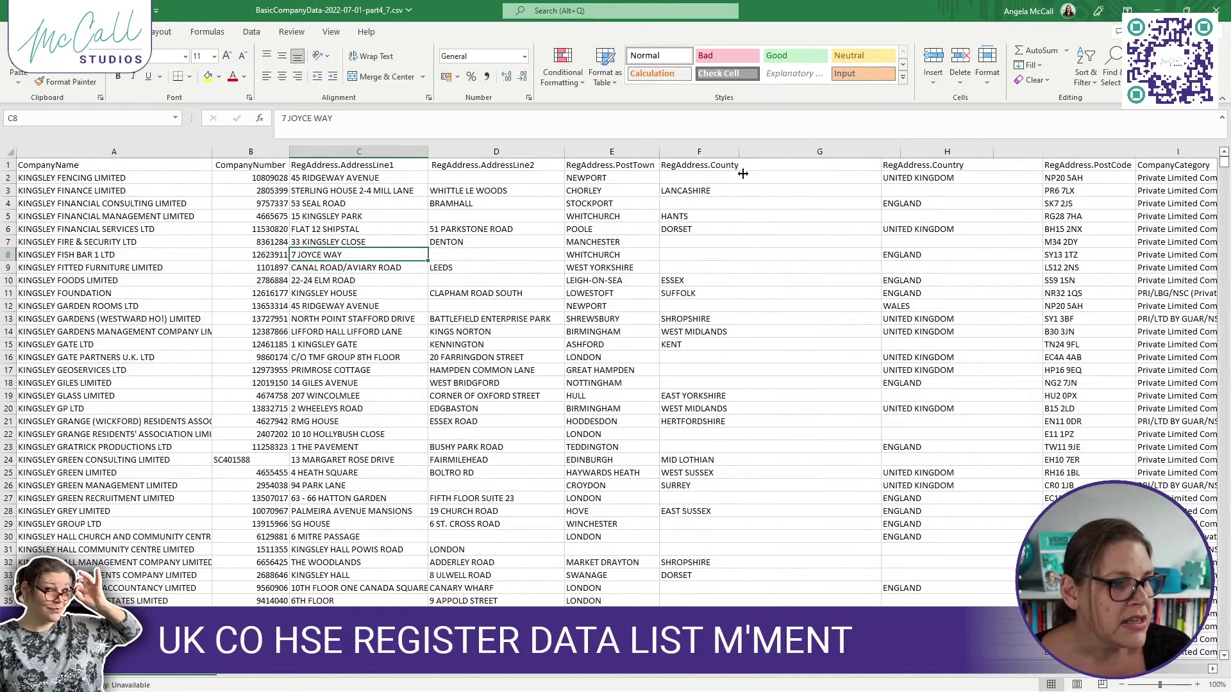
Delete the RegAddress.Country column
click(809, 151)
right_click(788, 303)
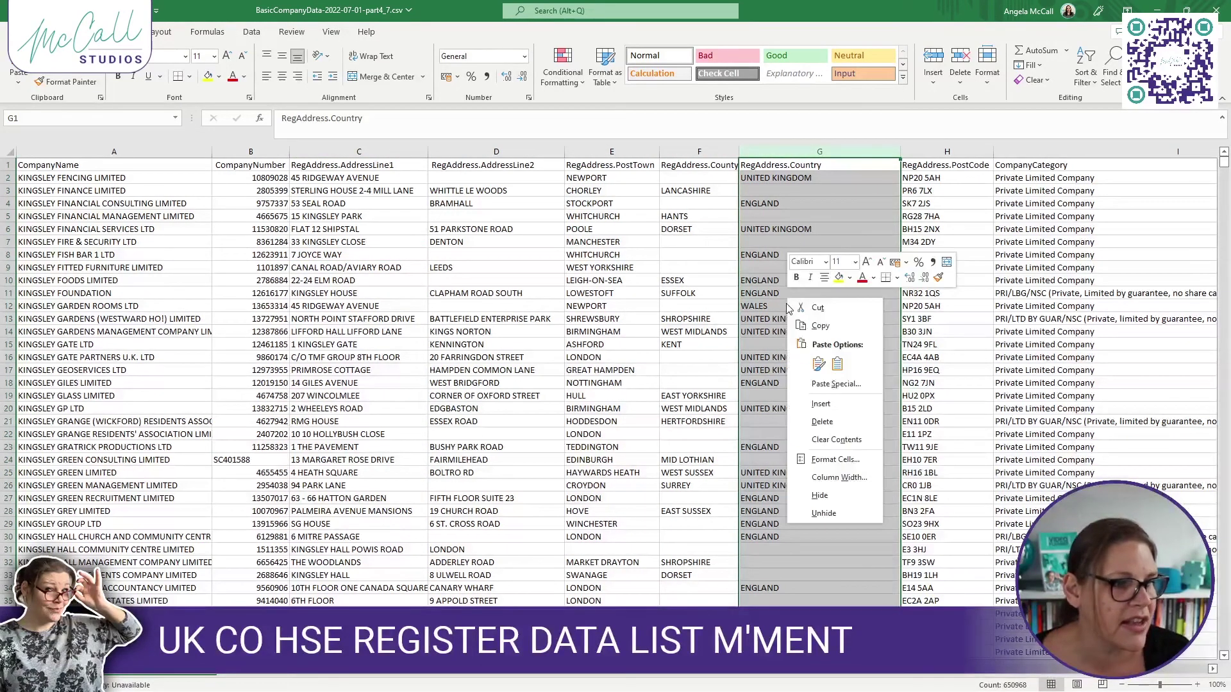
click(813, 422)
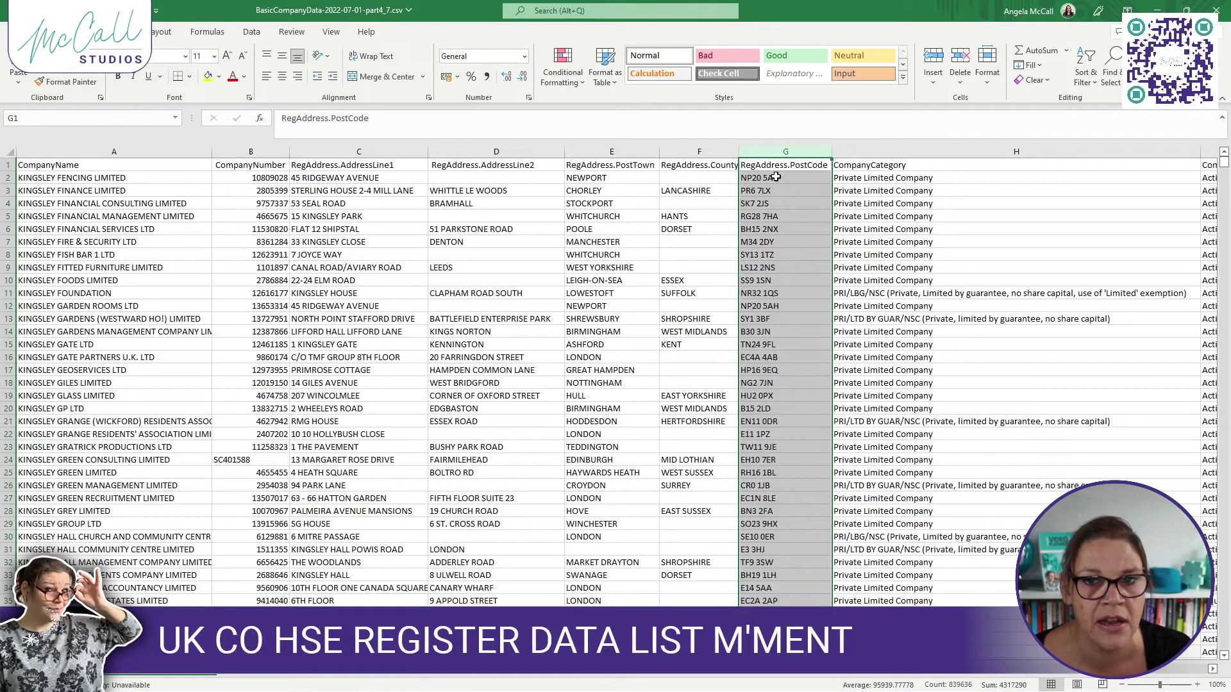
Add filters to the header row and check the RegAddress.PostCode filter options without applying any
click(907, 152)
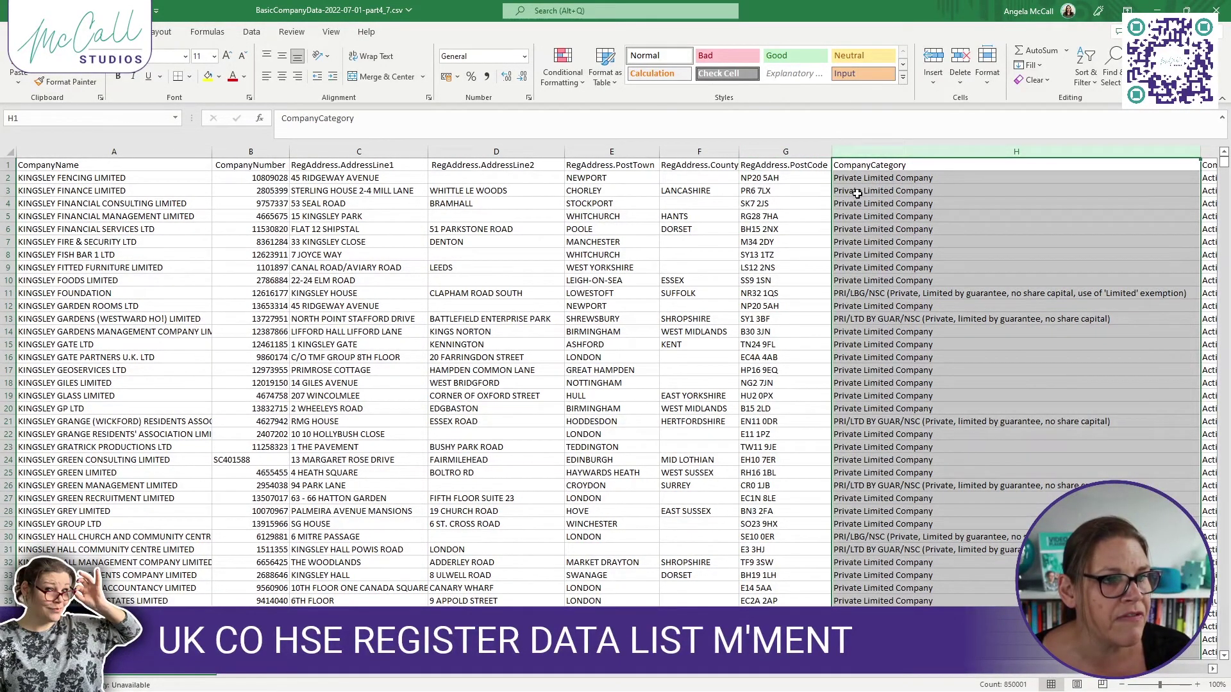
click(9, 166)
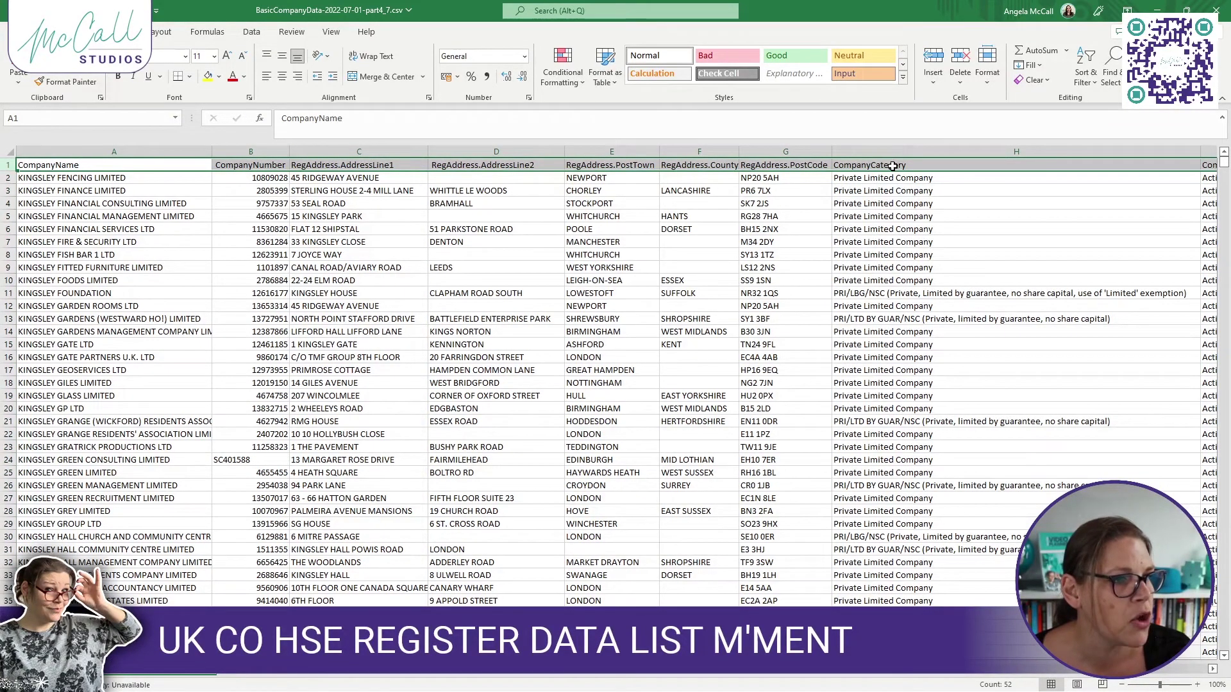
click(1085, 73)
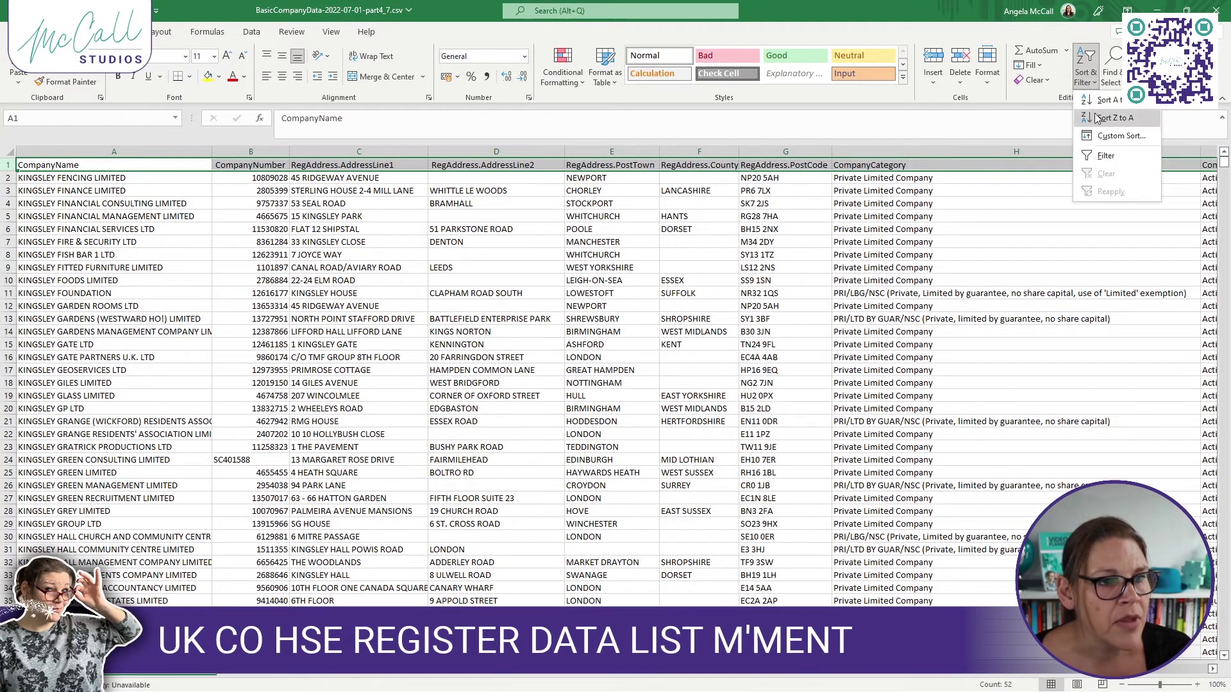
click(1101, 156)
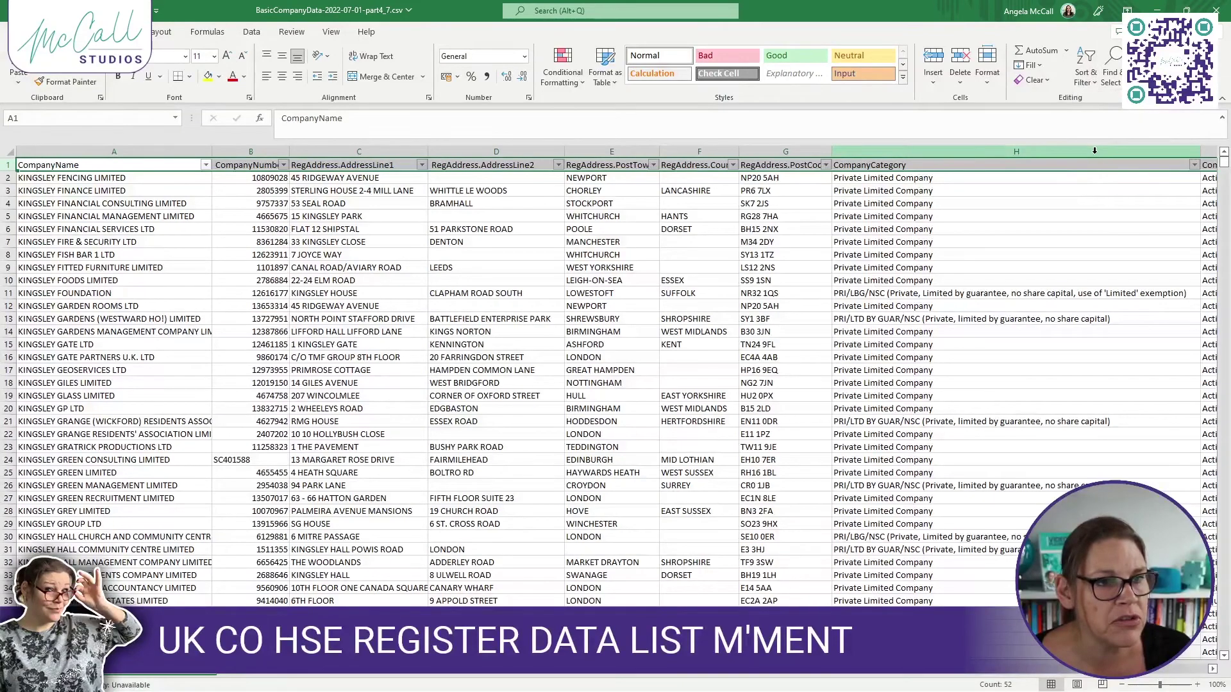
click(825, 166)
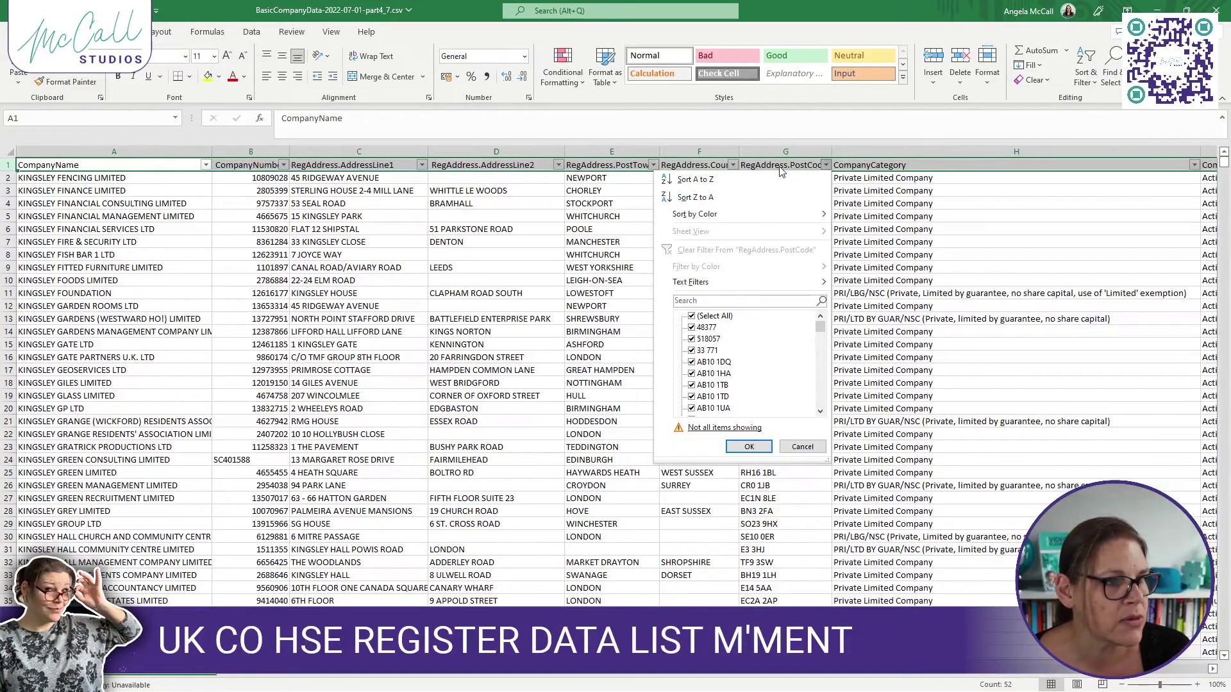
click(802, 447)
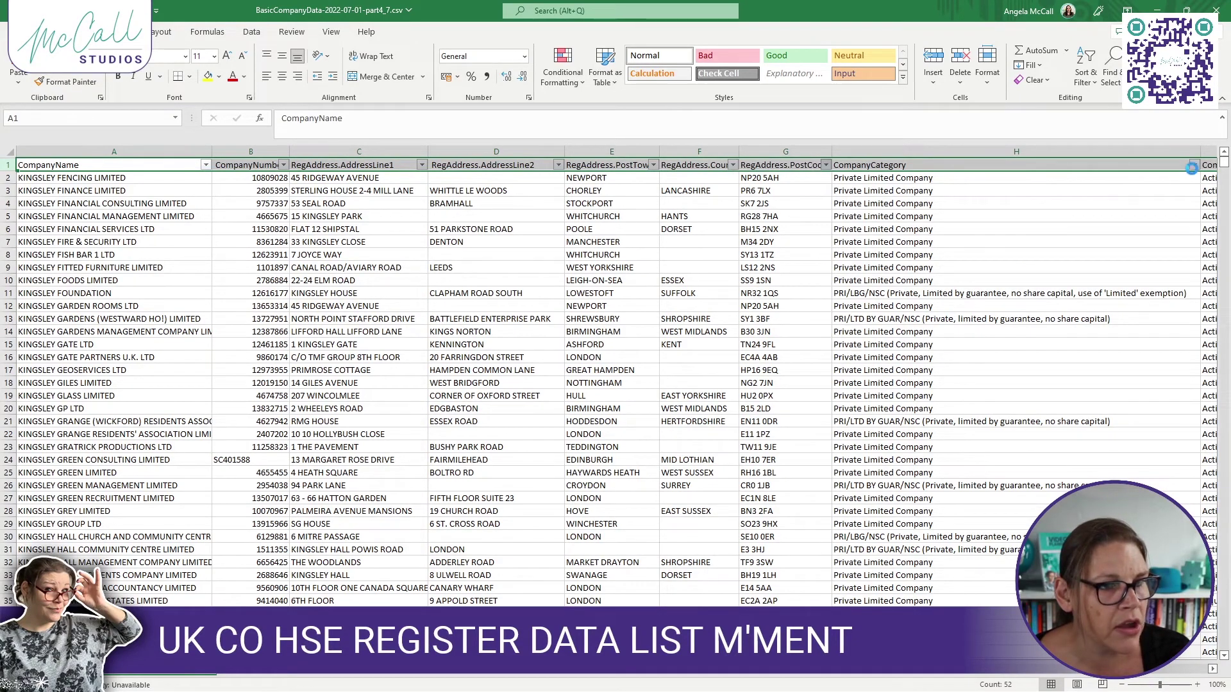
Narrow the CompanyCategory column and filter it to show only Private Limited Company
drag(1200, 152, 948, 154)
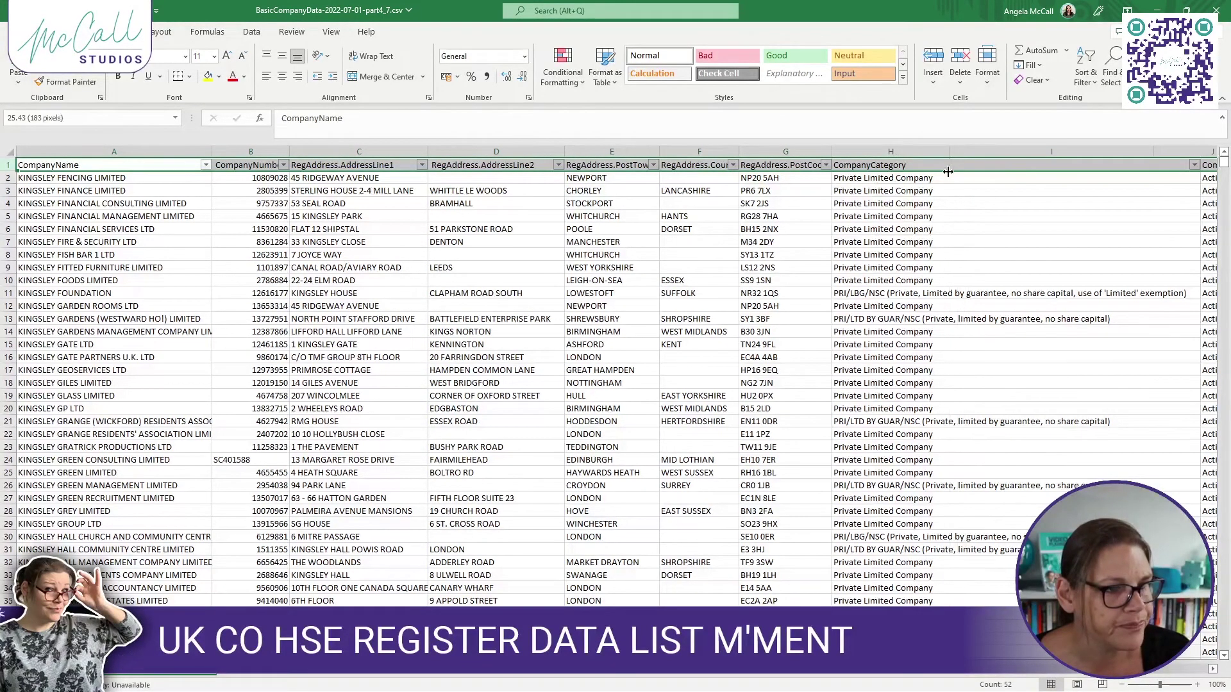
click(943, 165)
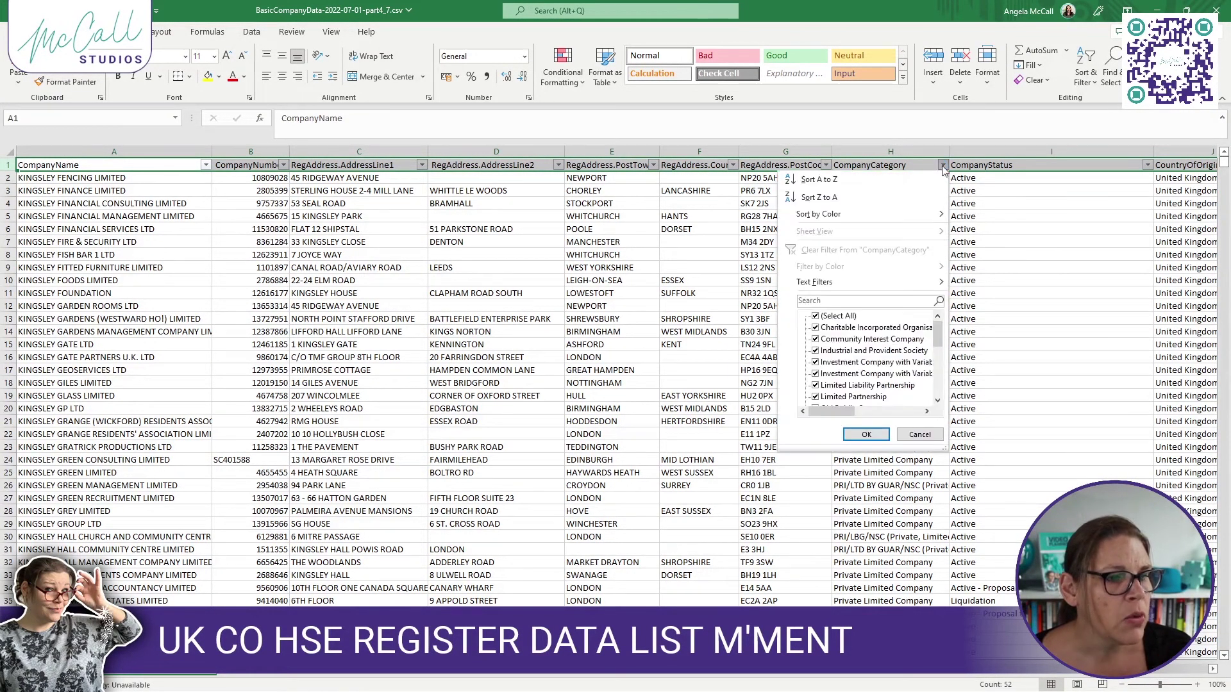
click(815, 317)
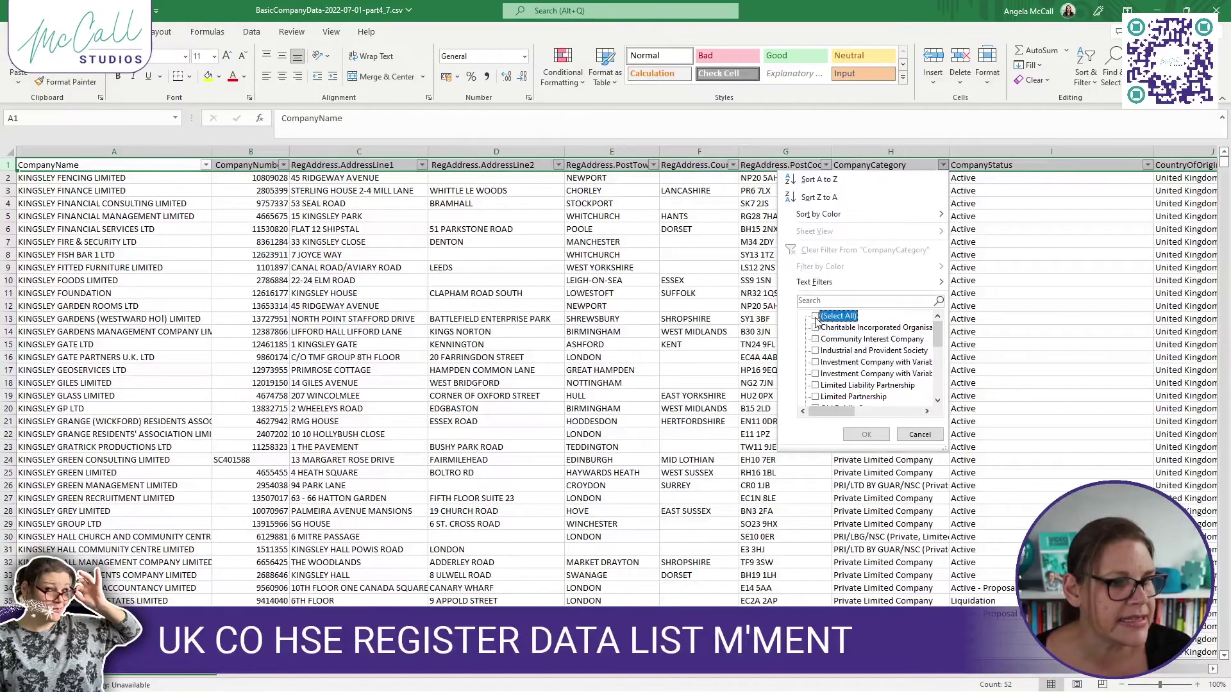
drag(938, 333, 932, 372)
click(873, 374)
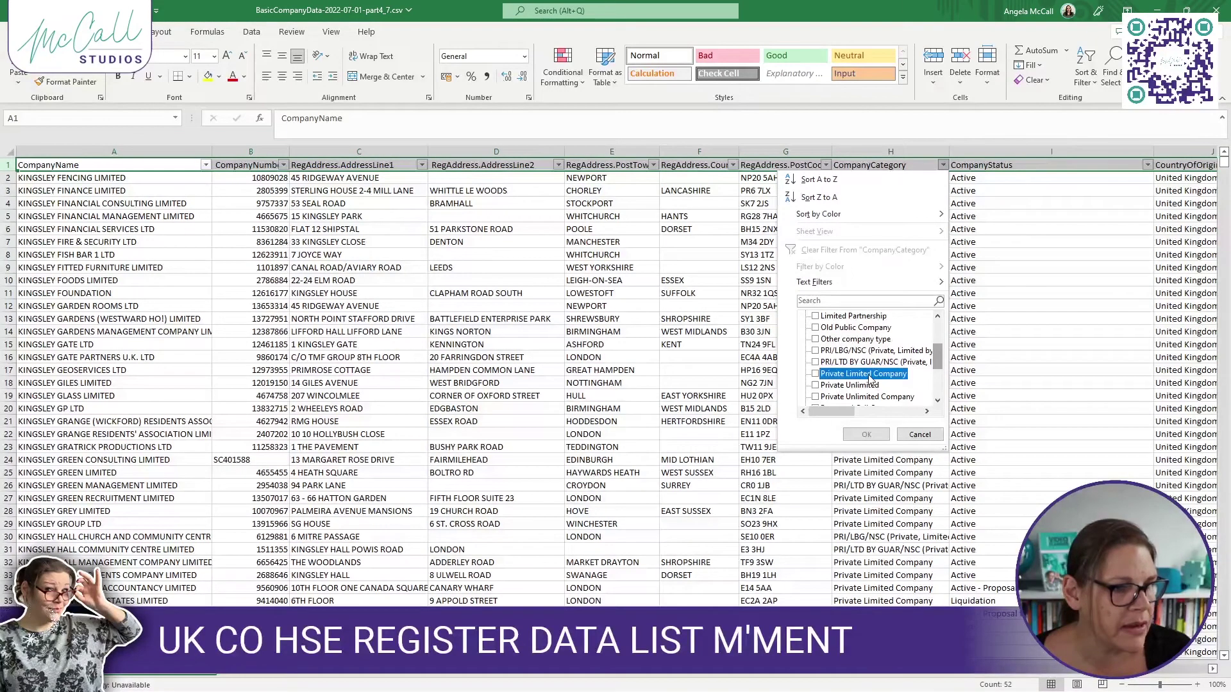
click(869, 434)
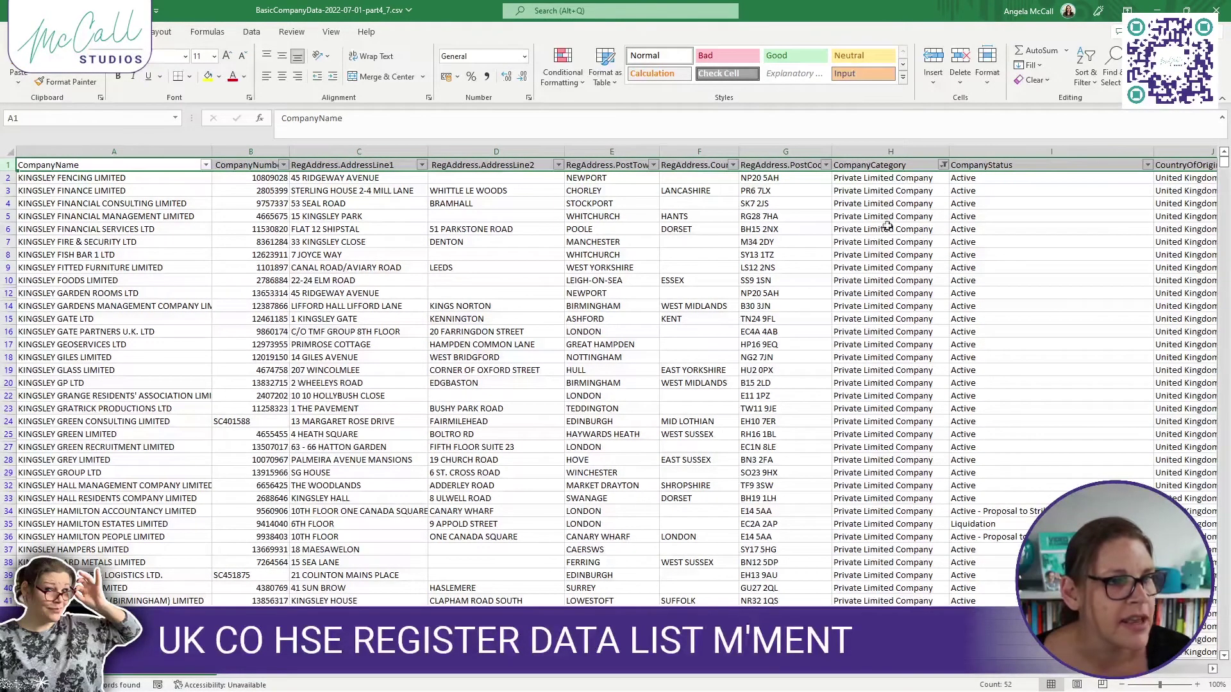
Review the CompanyStatus entries, filter the column to show only Active, and narrow it
click(1104, 166)
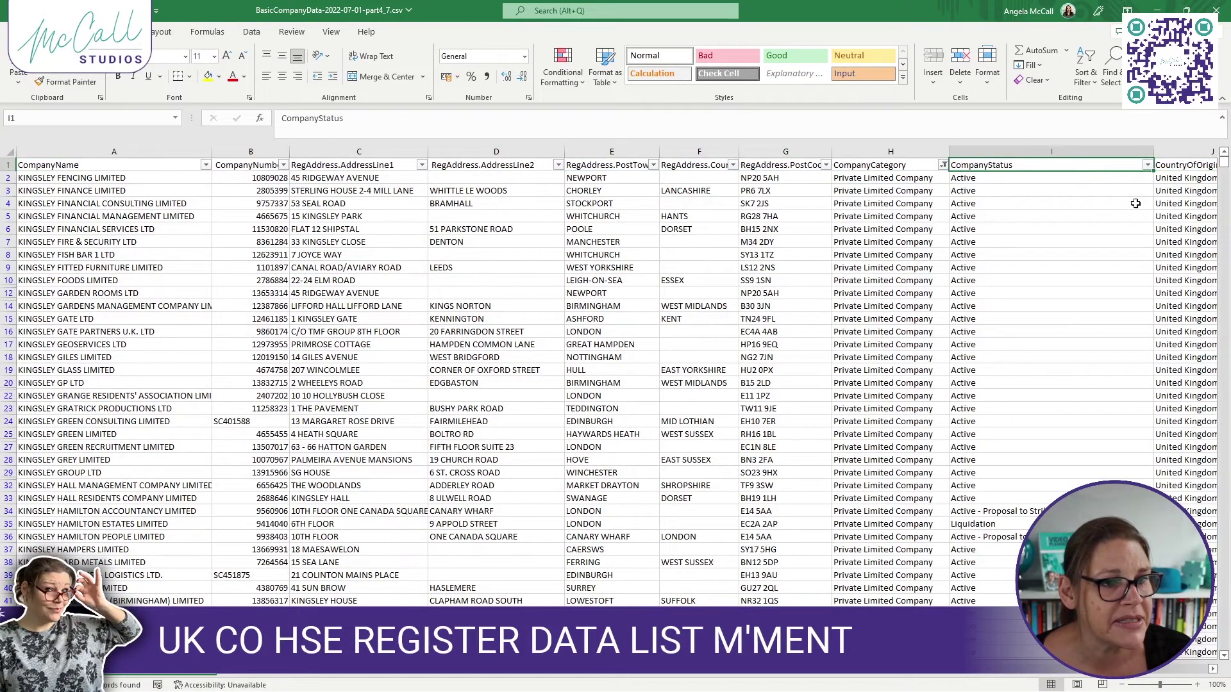
click(995, 514)
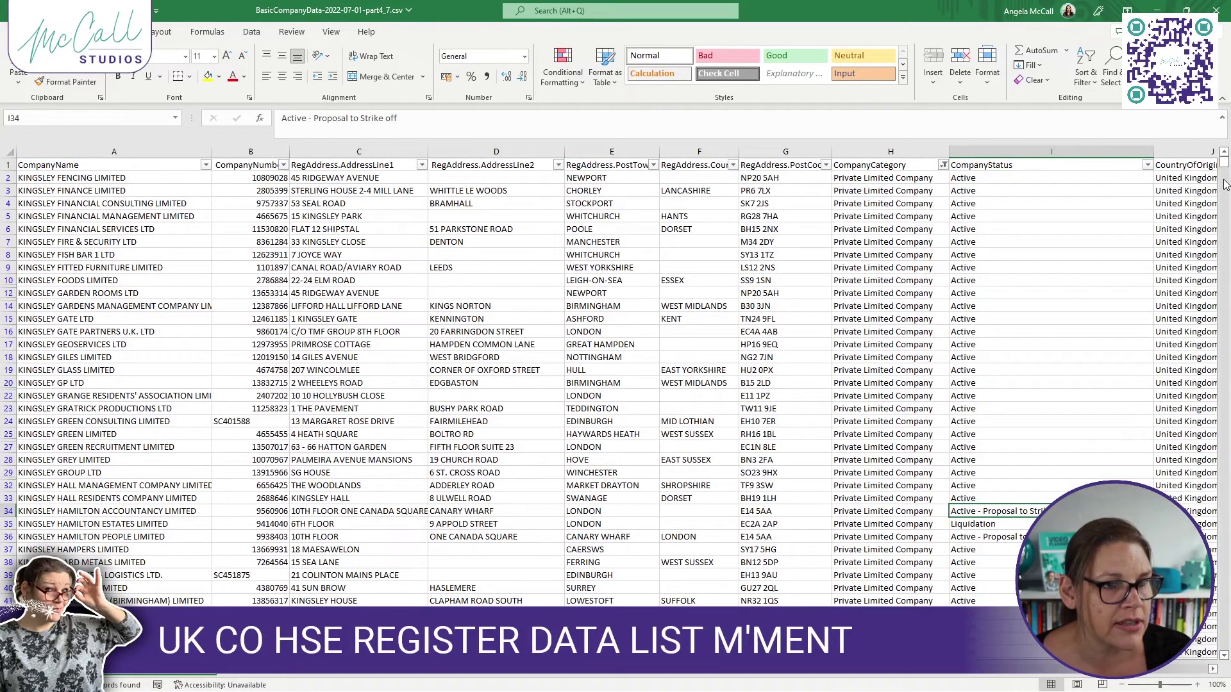
scroll(1224, 184, down, 13)
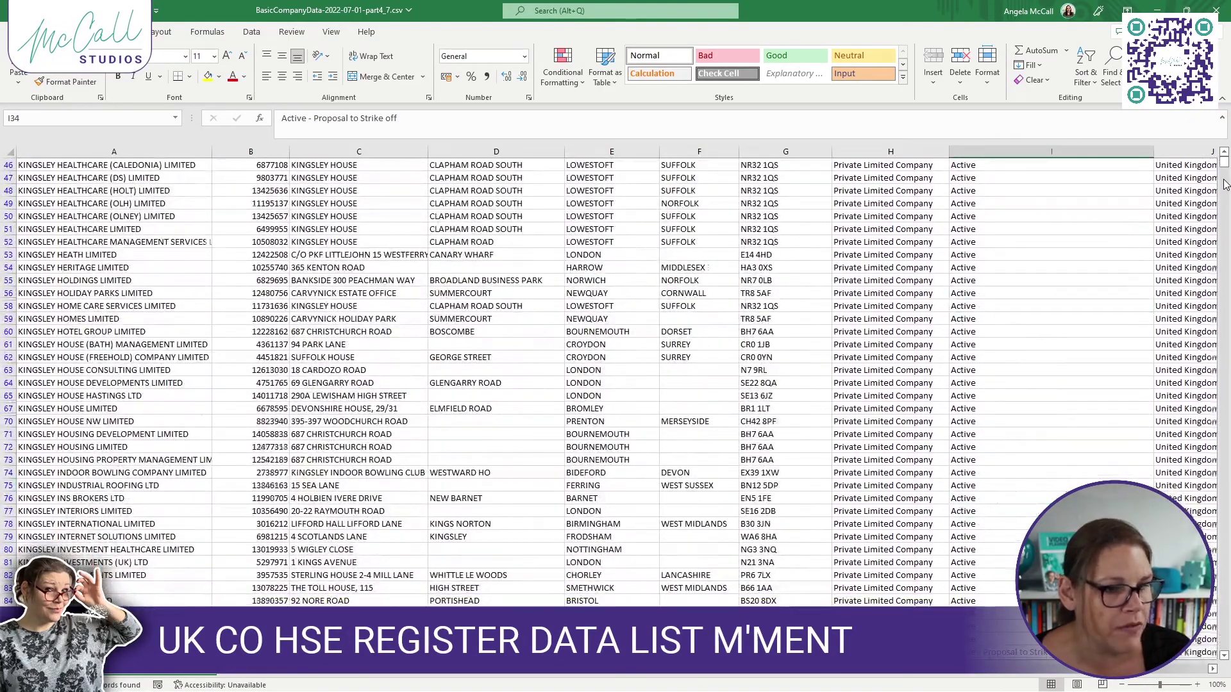
scroll(1224, 184, down, 13)
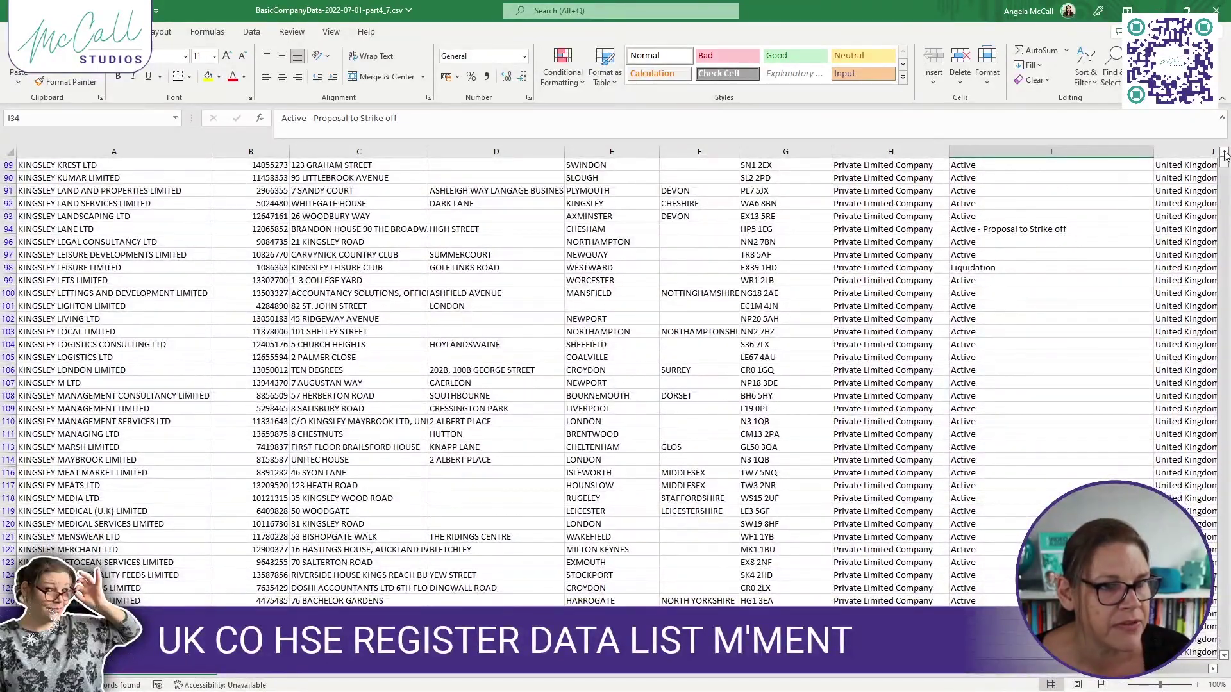
scroll(1222, 170, up, 20)
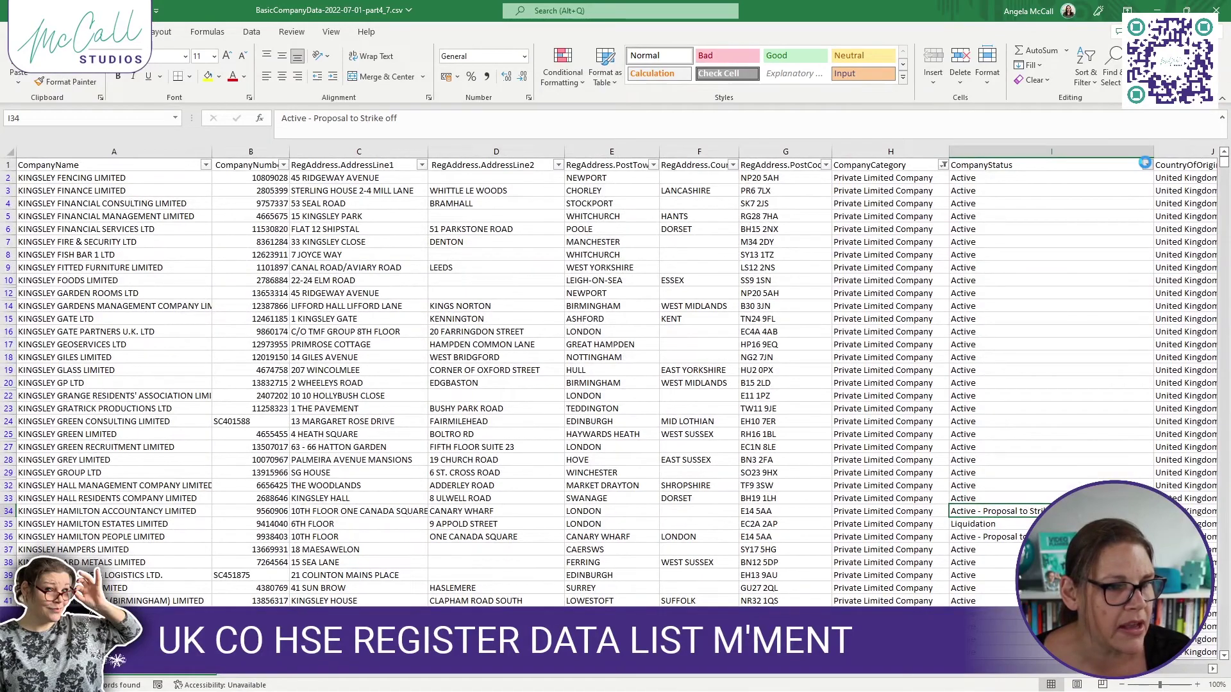
click(1147, 165)
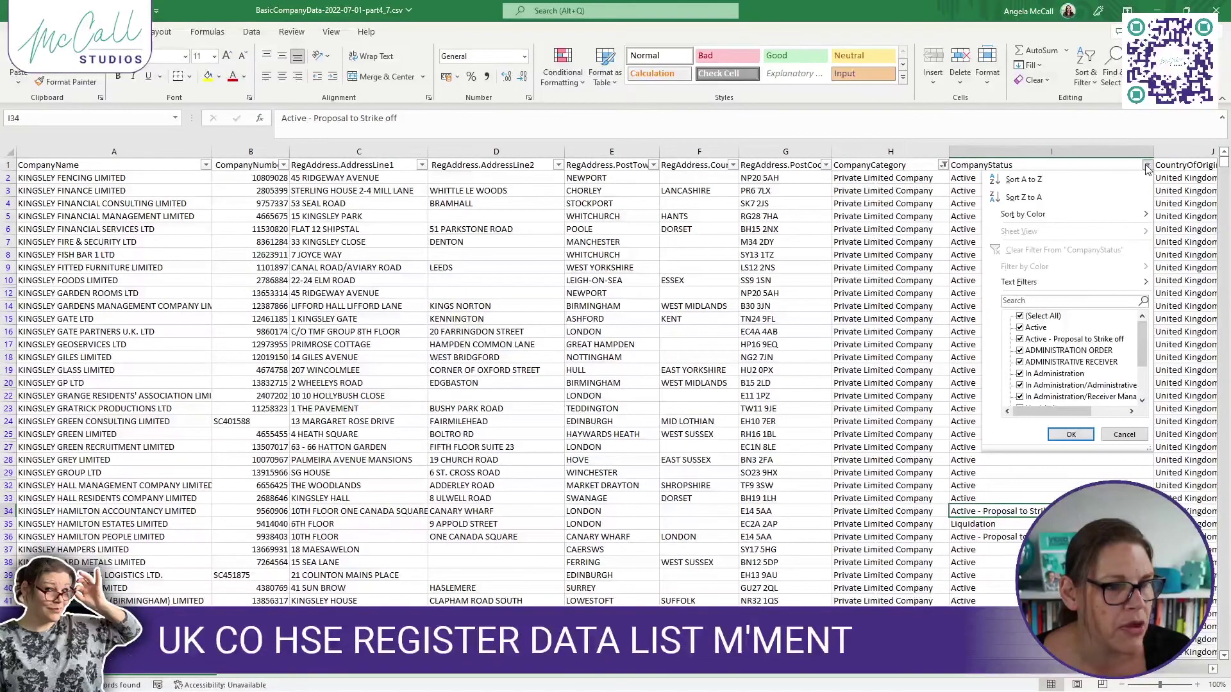
click(1020, 327)
click(1069, 434)
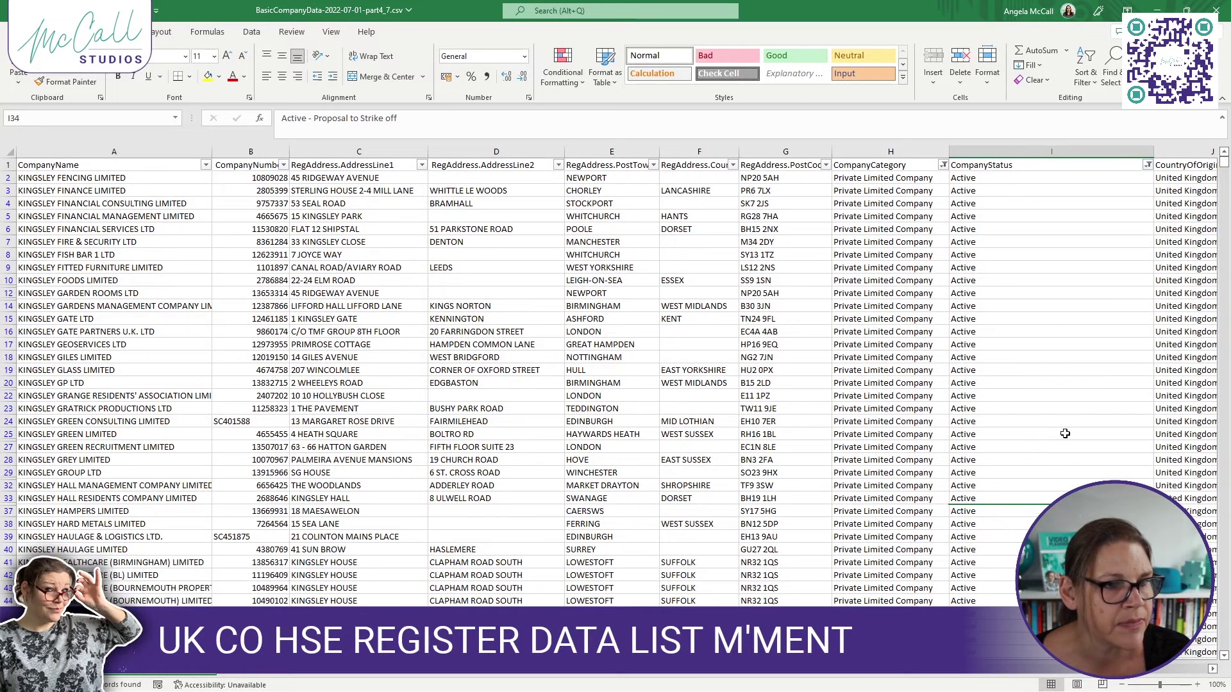
drag(1154, 152, 994, 152)
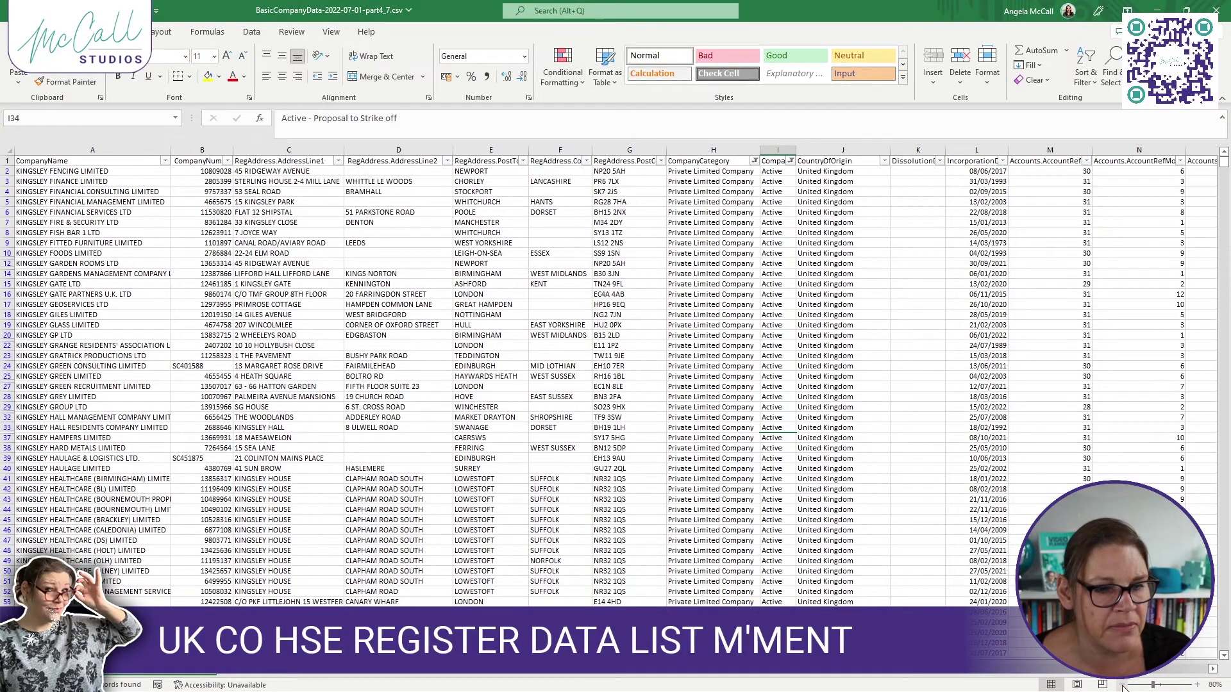
Delete the CountryOfOrigin and DissolutionDate columns
click(1122, 685)
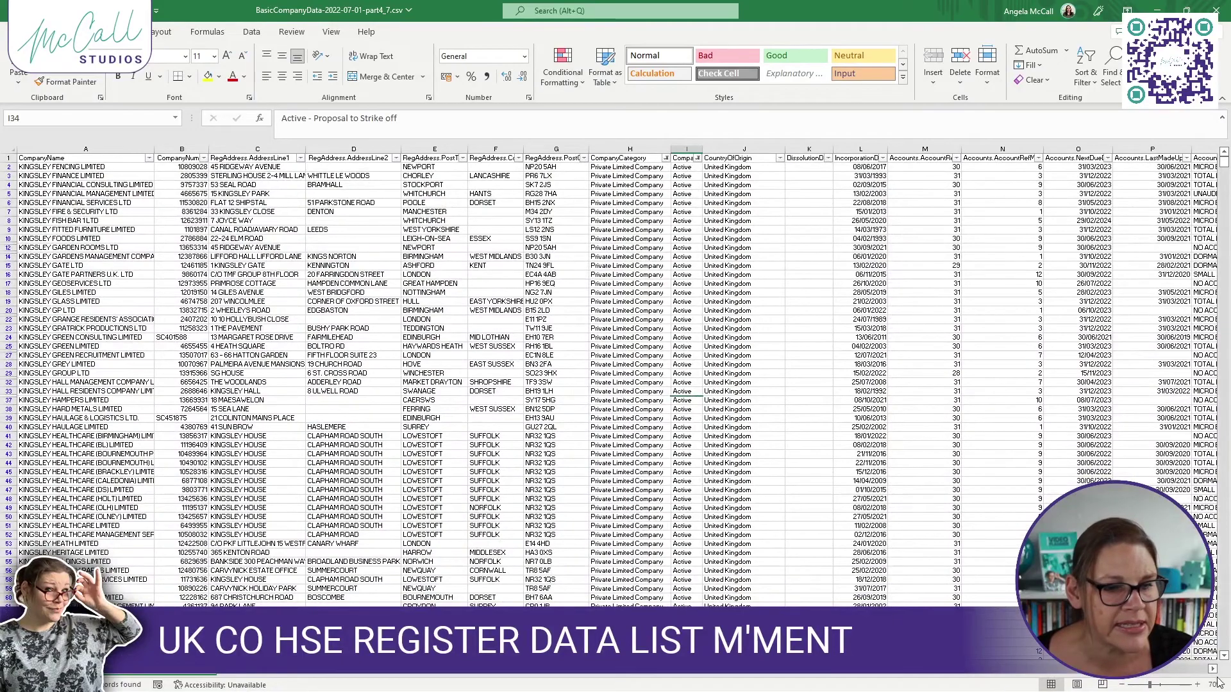
click(685, 149)
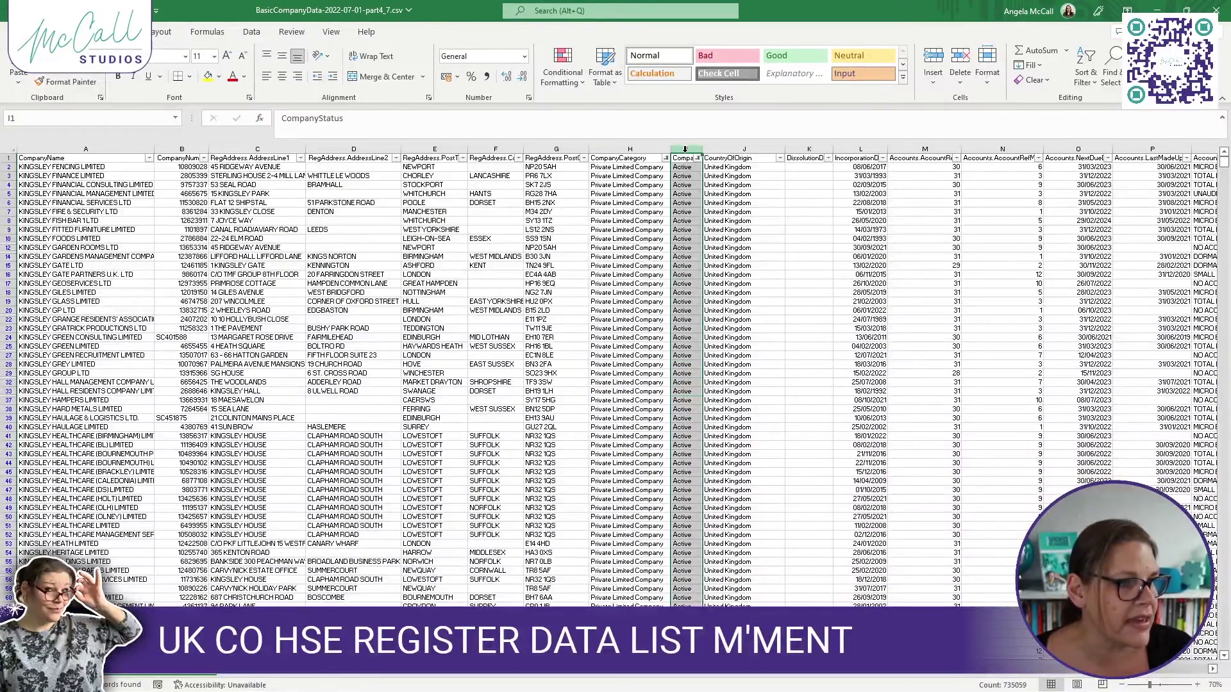
click(748, 147)
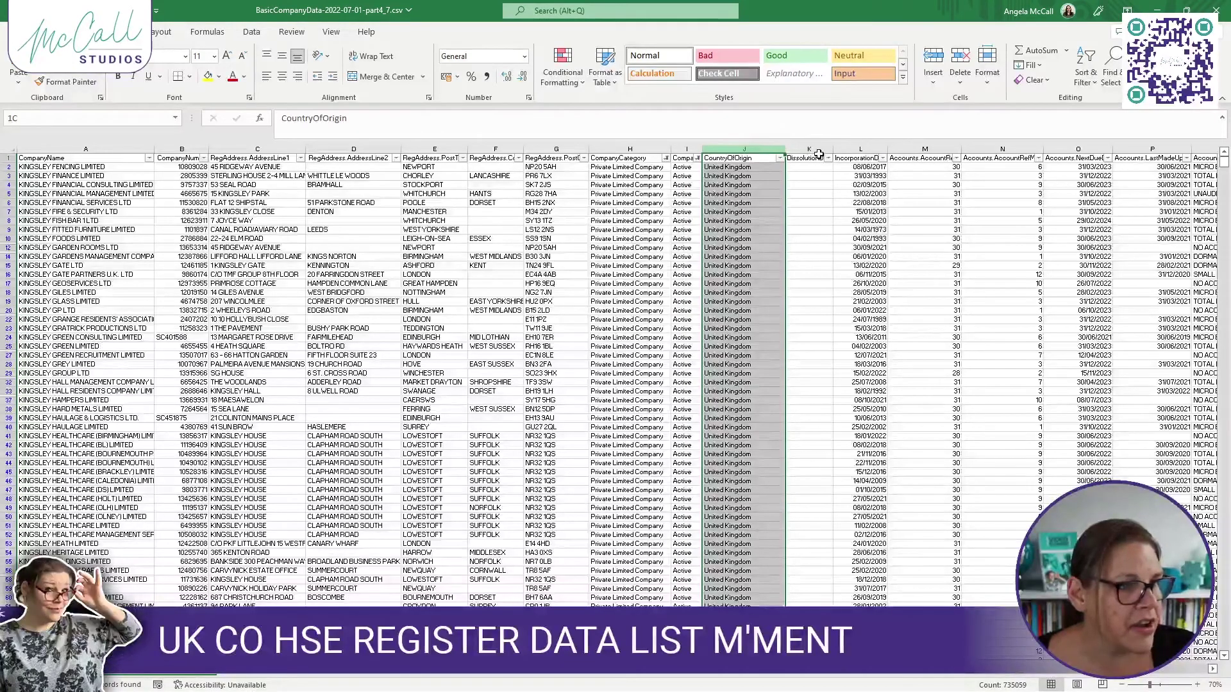
drag(820, 154, 820, 151)
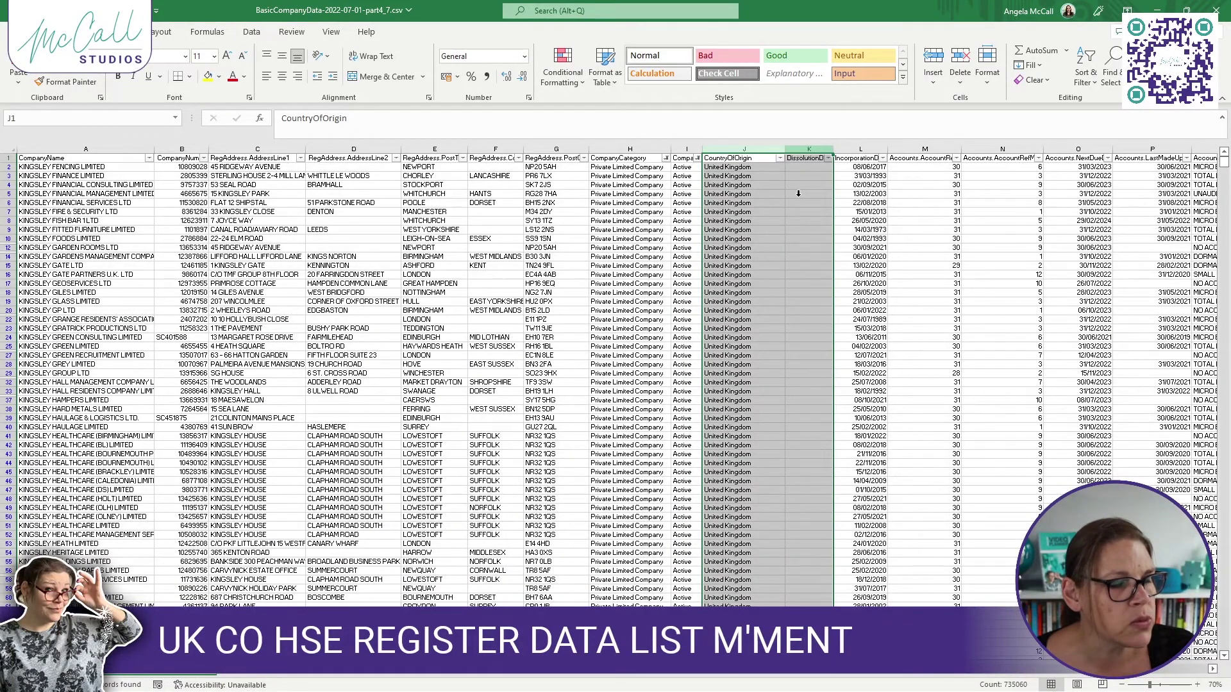
right_click(799, 195)
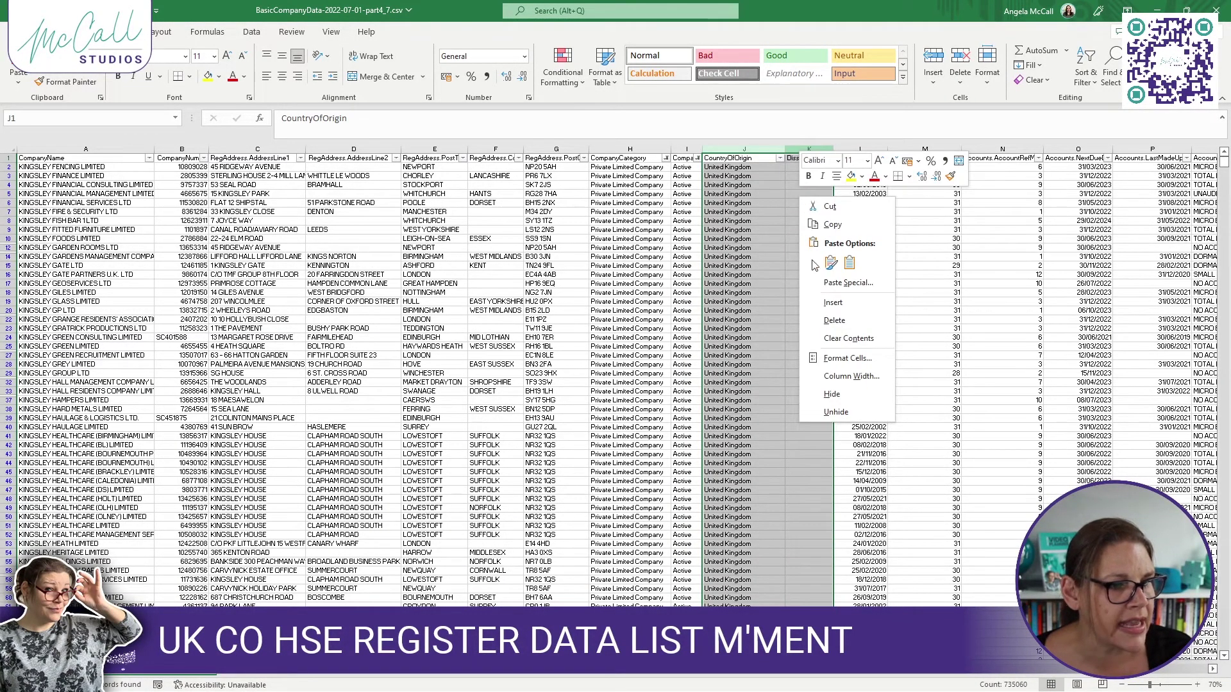
click(831, 321)
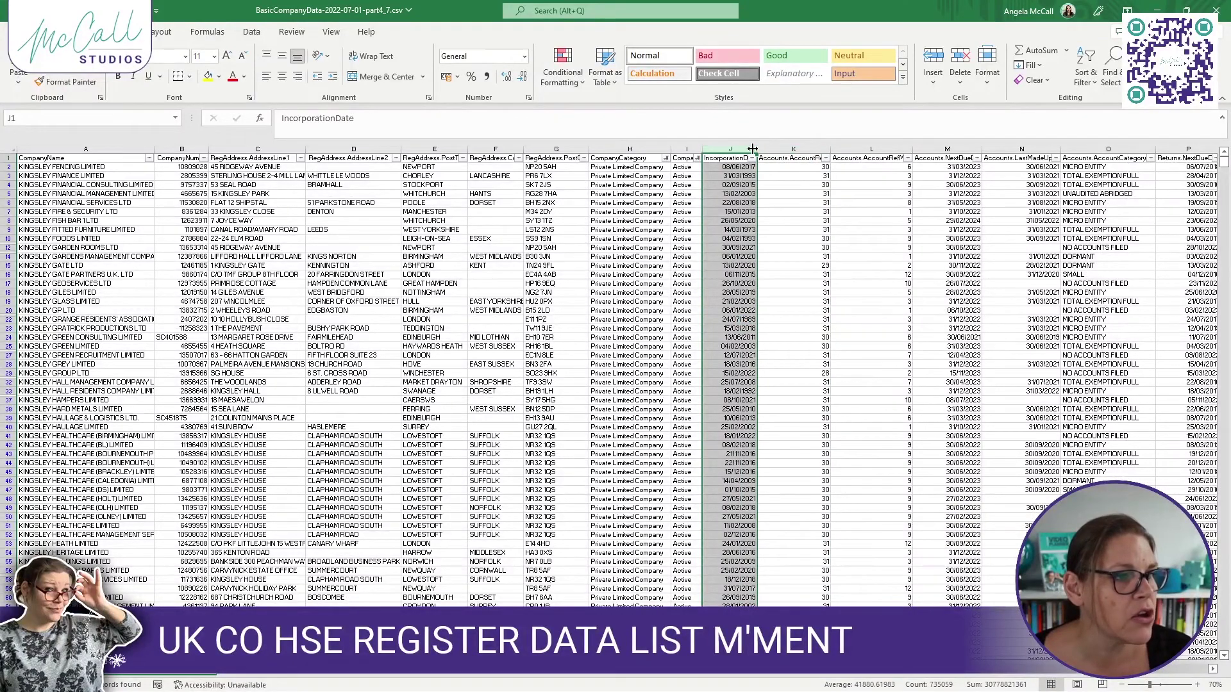
Check the IncorporationDate entries, then delete that column together with the two Accounts.AccountRef columns for day and month
click(739, 159)
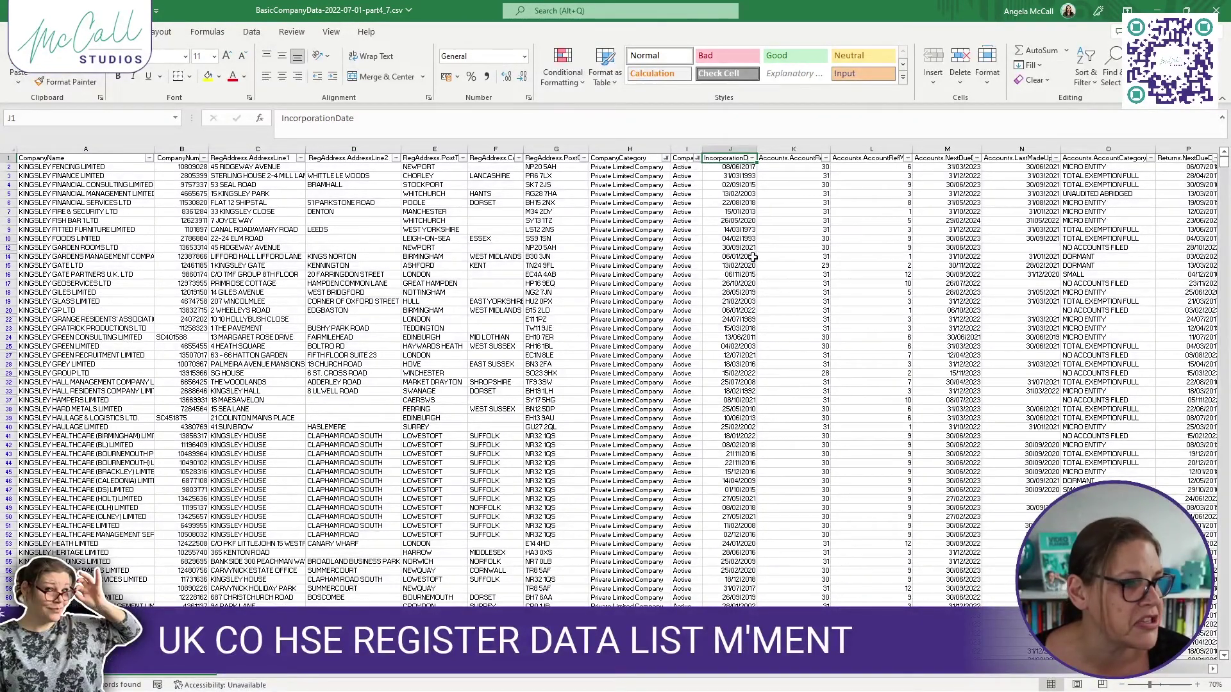
click(741, 240)
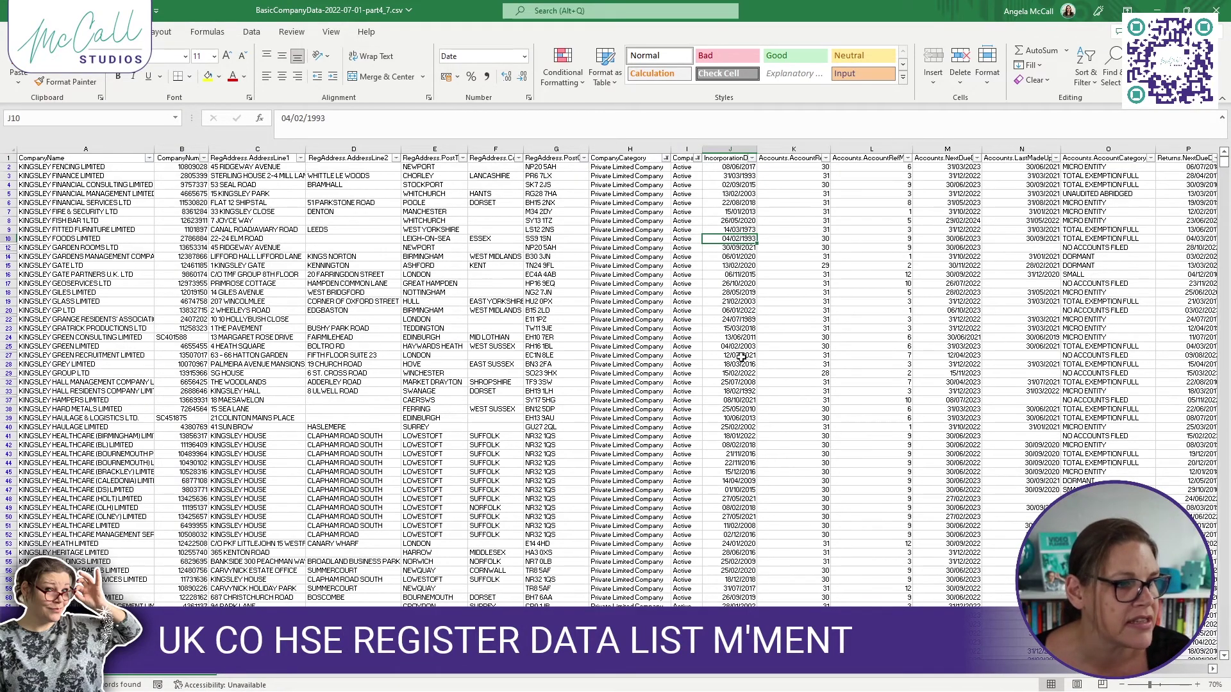
click(743, 275)
click(743, 285)
click(746, 320)
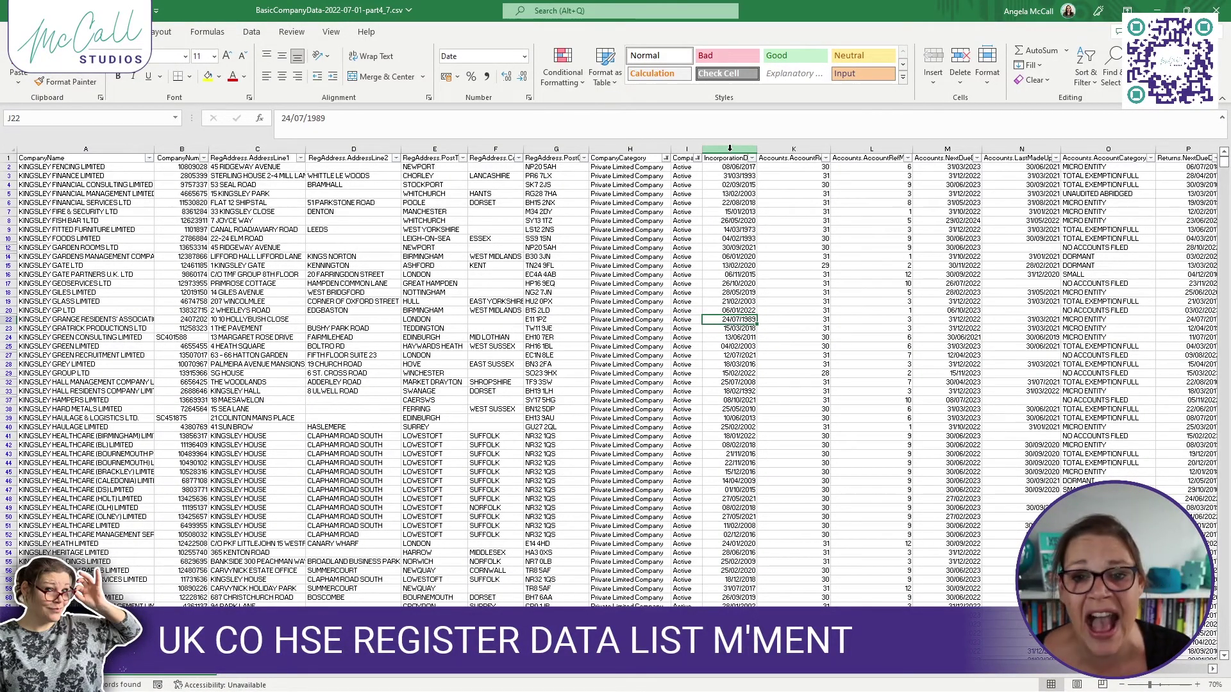
drag(730, 149, 901, 154)
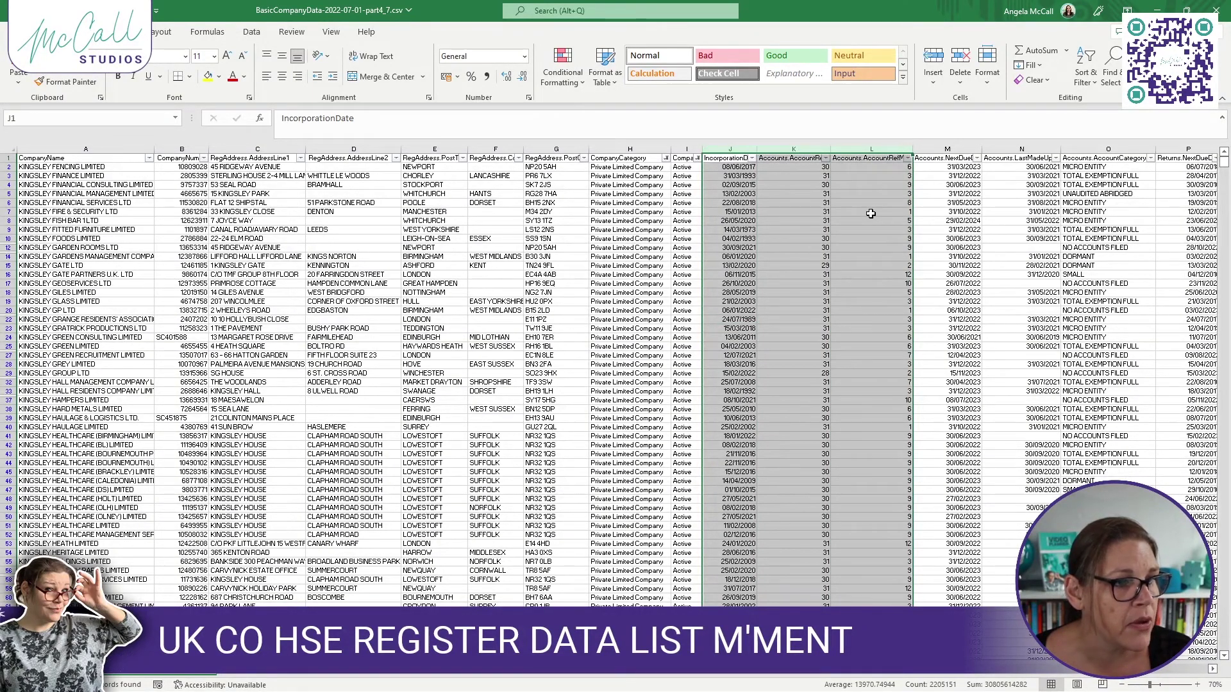
right_click(874, 218)
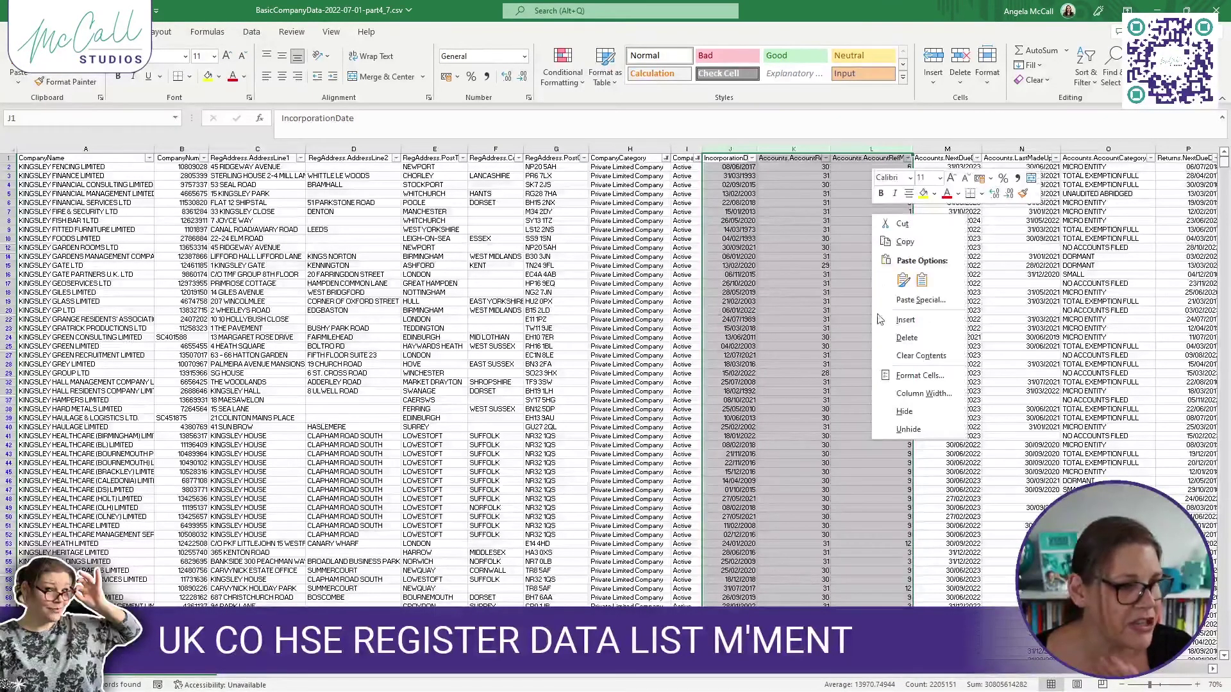
click(905, 338)
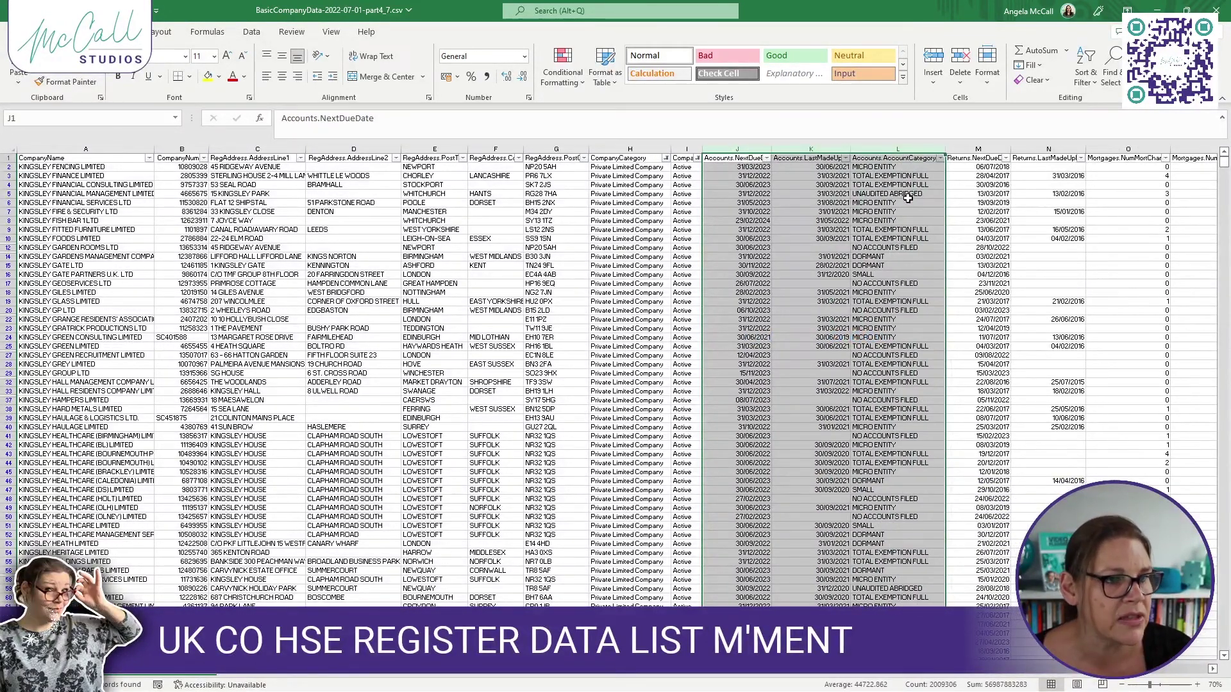
Delete the Accounts.NextDueDate column
click(891, 196)
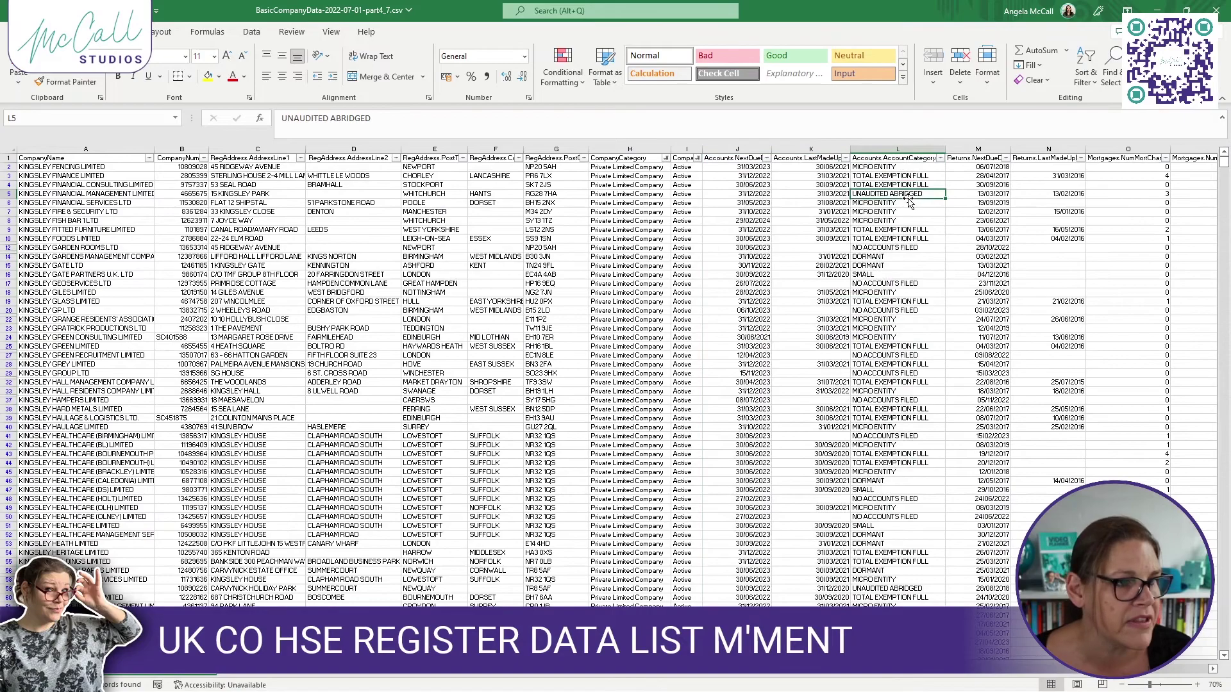
click(740, 148)
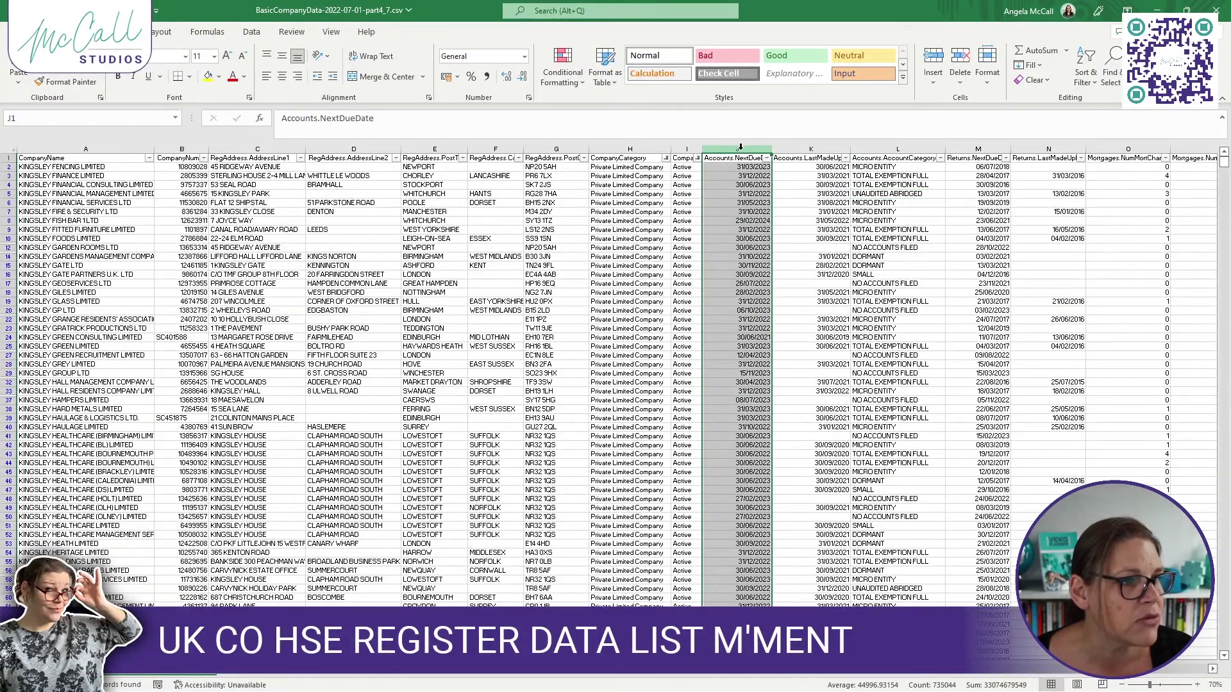
right_click(741, 191)
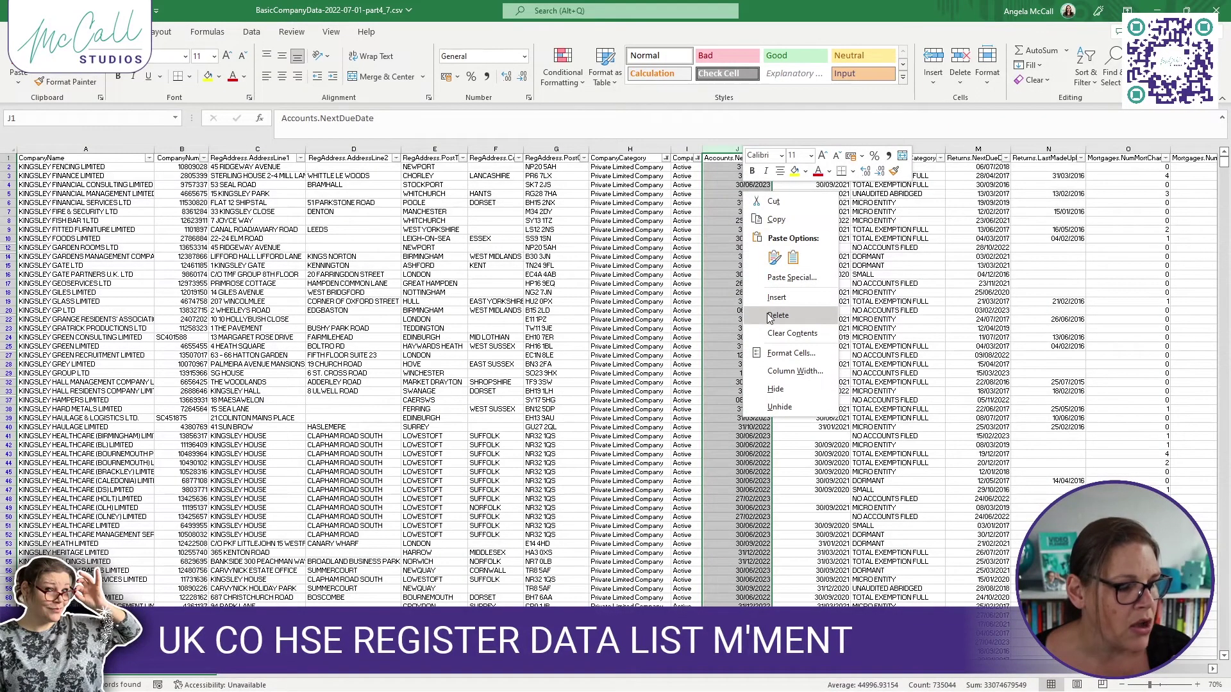
click(777, 315)
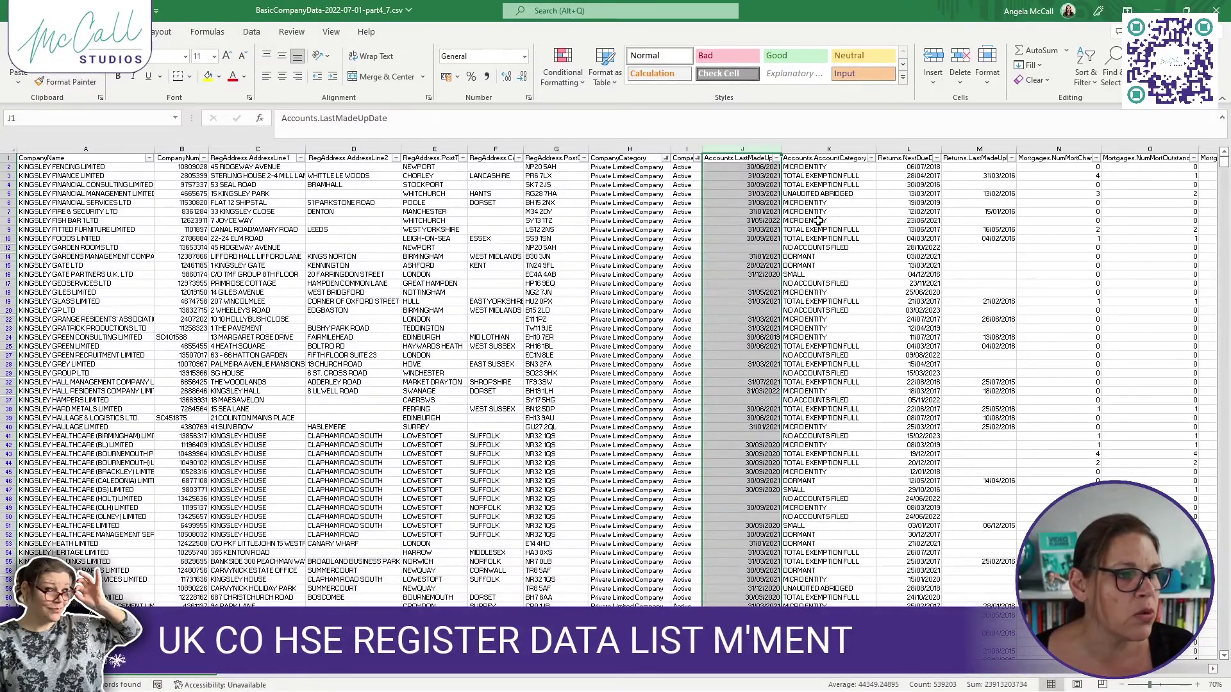
Examine the dates in the Accounts.LastMadeUpDate column alongside the account categories
click(819, 220)
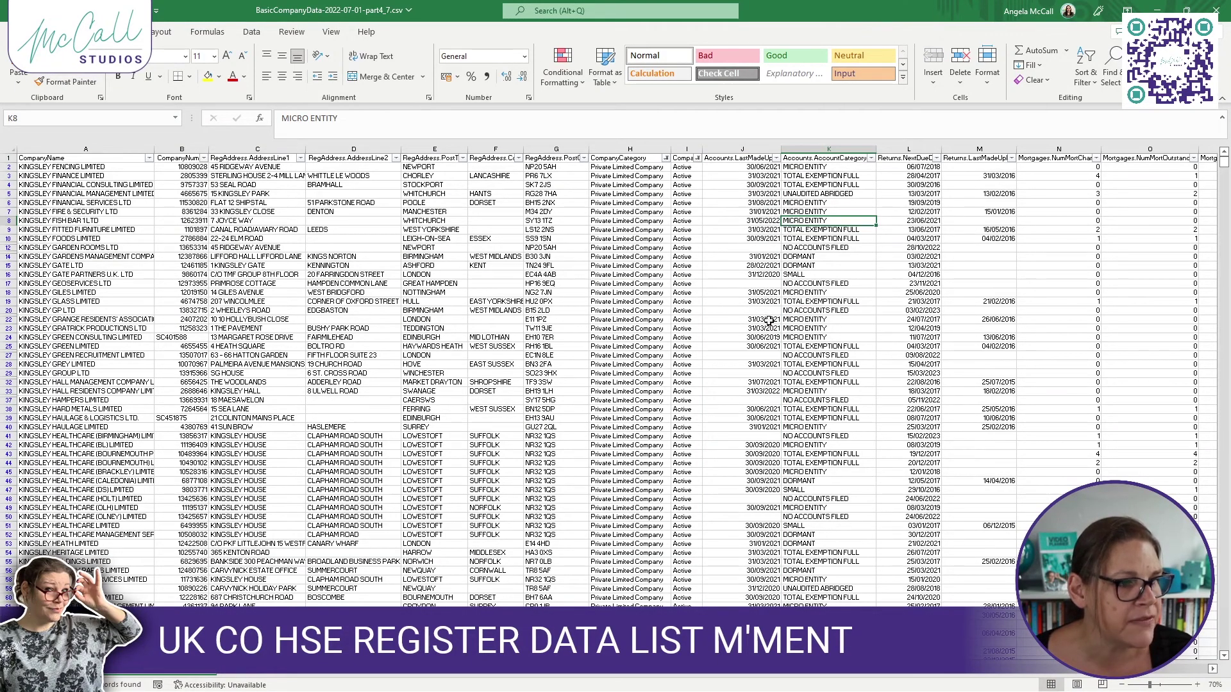
click(769, 274)
scroll(768, 521, down, 1)
scroll(768, 528, up, 1)
scroll(768, 528, down, 2)
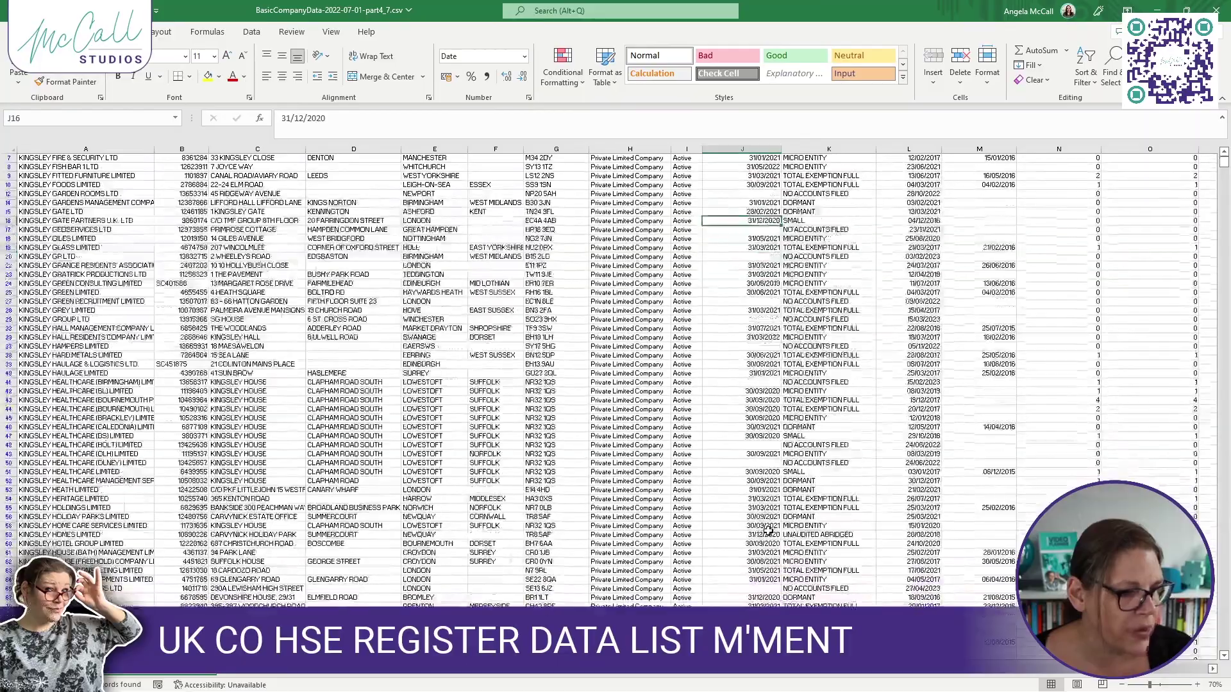
scroll(763, 494, up, 1)
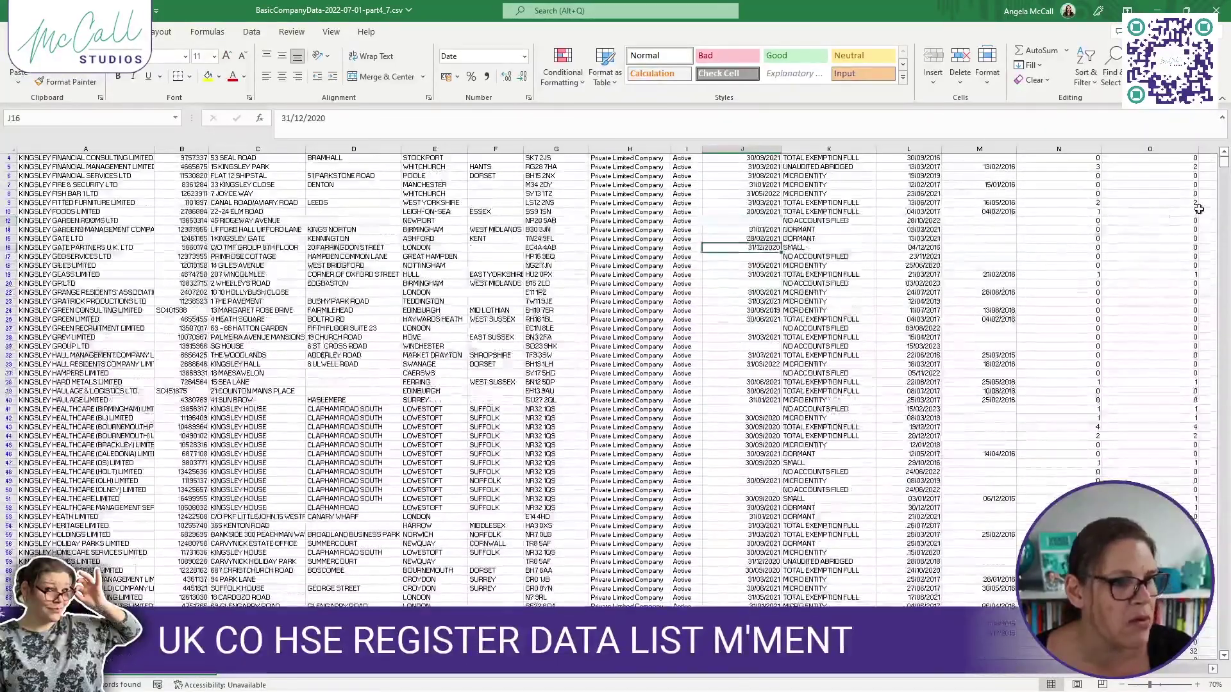
click(1223, 157)
click(1223, 158)
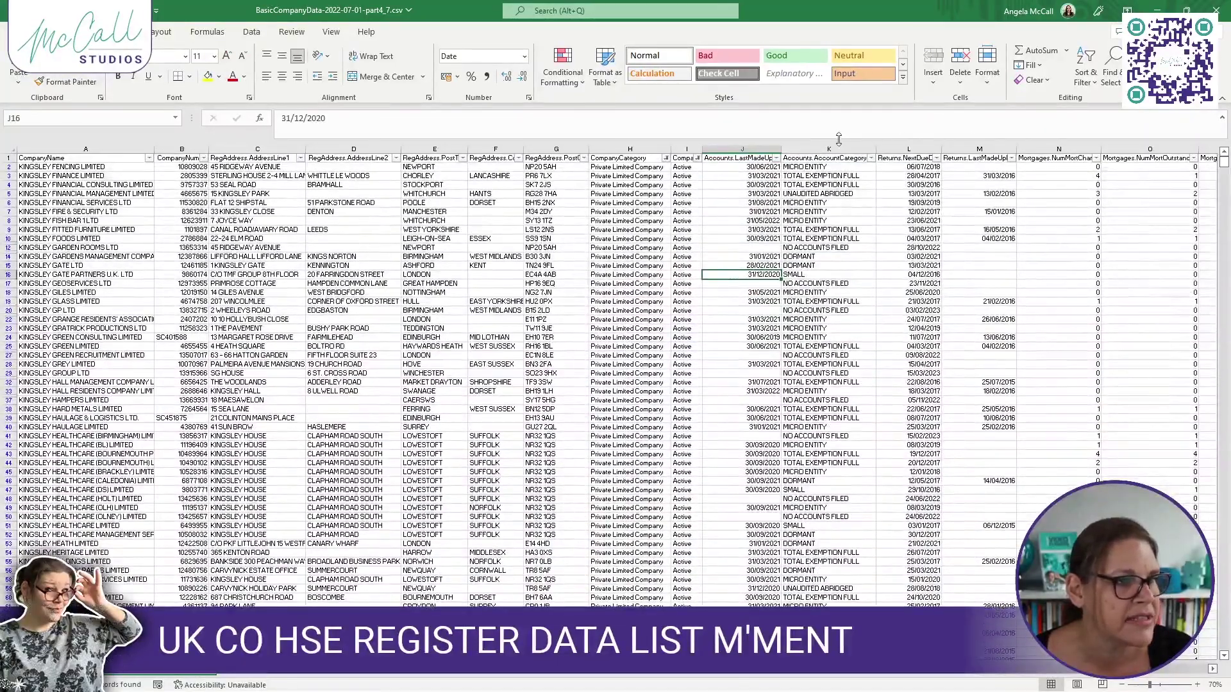
Filter the Accounts.LastMadeUpDate column to show only dates in 2022 and 2021
click(751, 147)
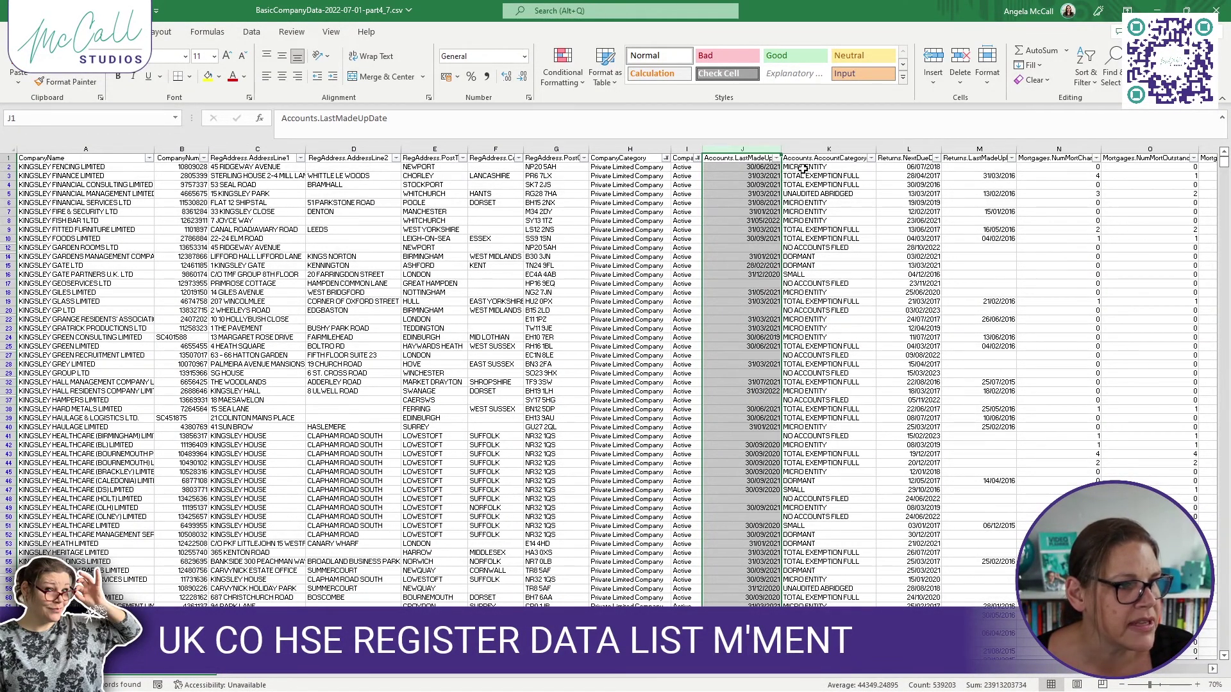
click(807, 167)
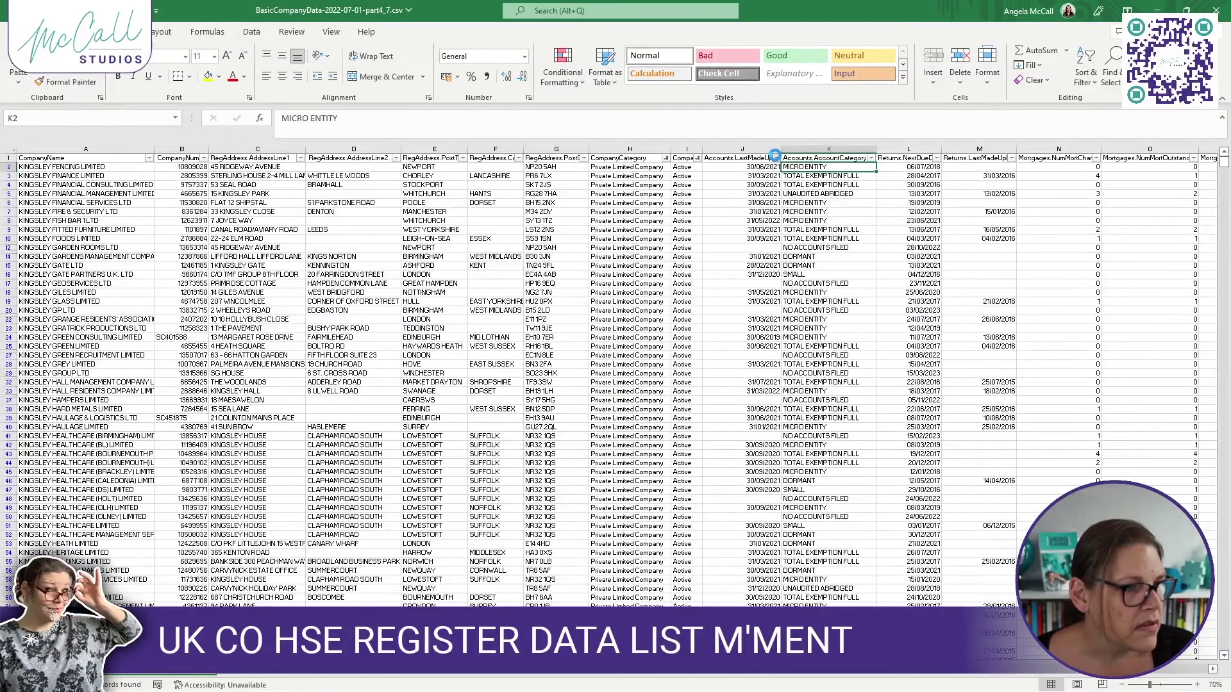
click(776, 158)
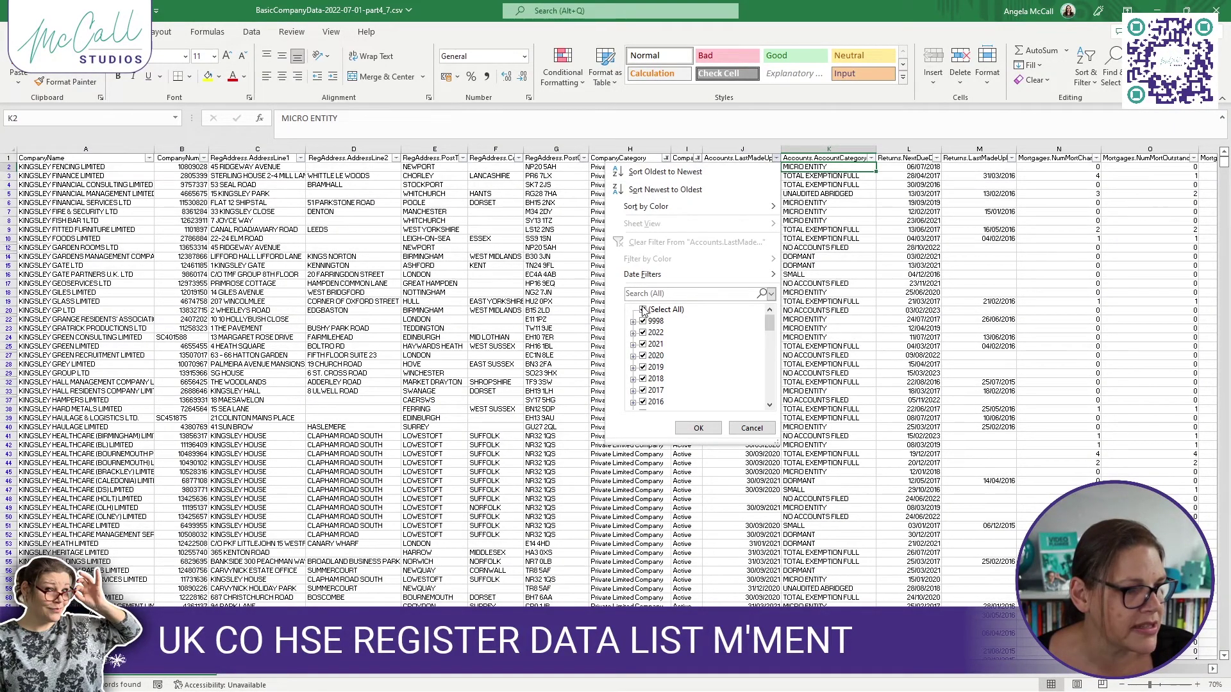
click(644, 310)
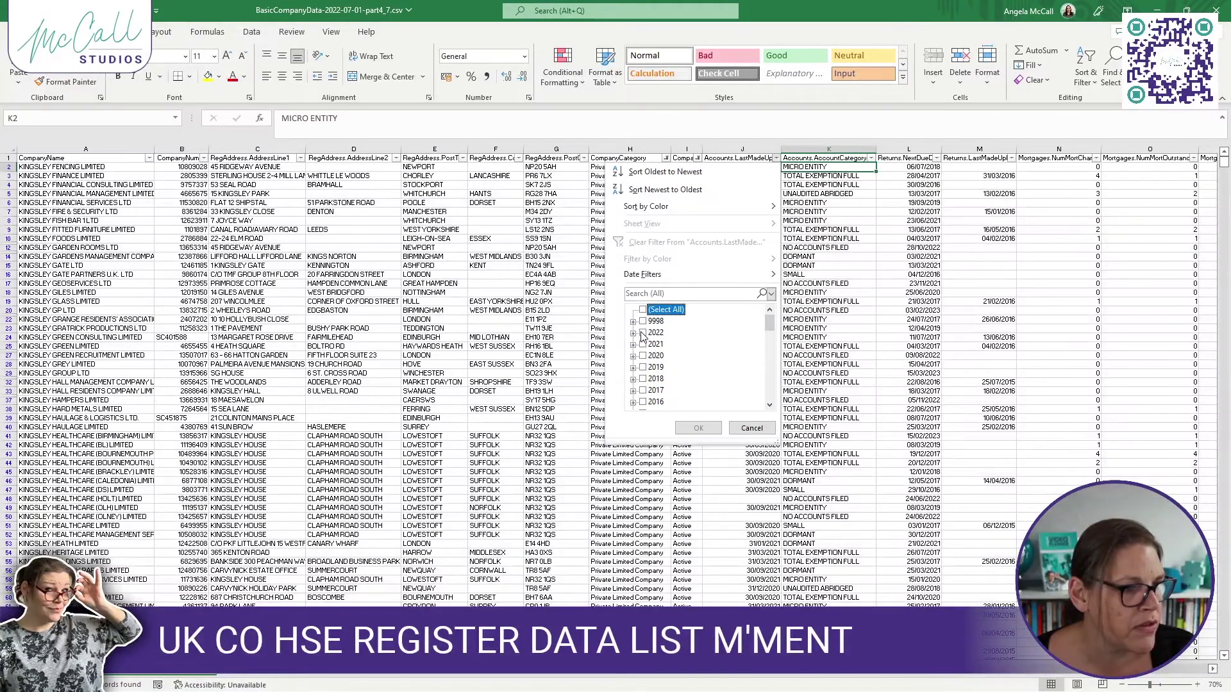
click(643, 333)
click(643, 344)
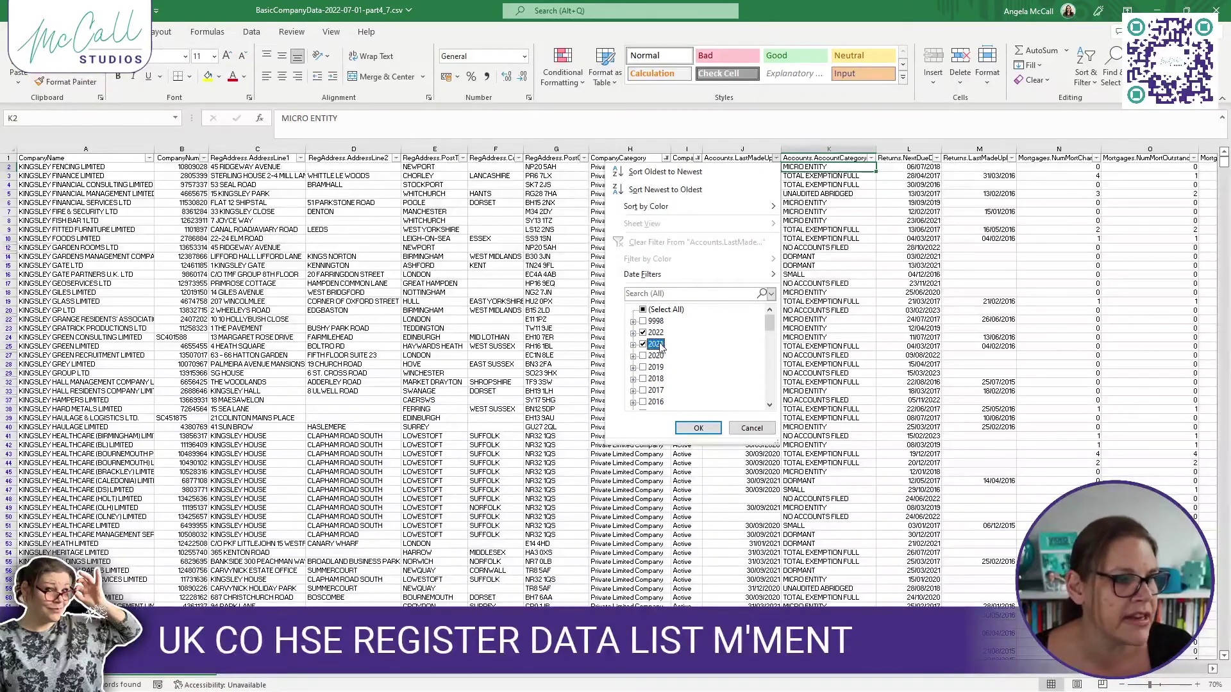
click(697, 427)
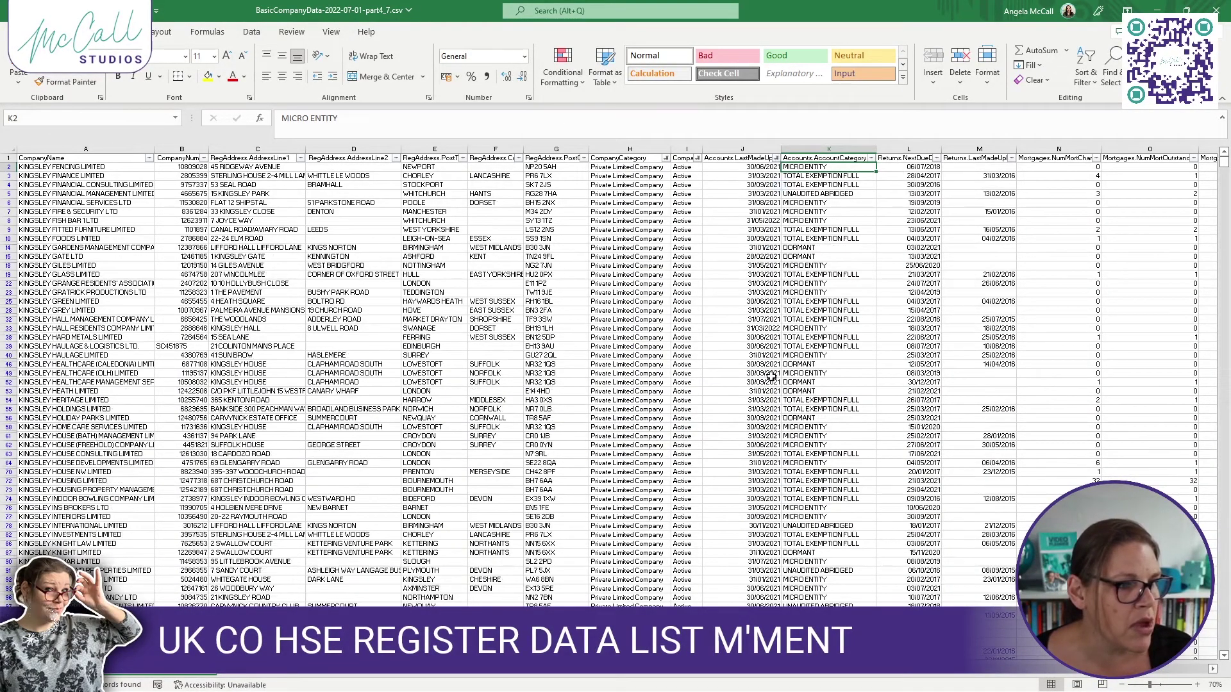
Filter the Accounts.AccountCategory column to show only MEDIUM, MICRO ENTITY and SMALL, and narrow it and the Accounts.LastMadeUpDate column
click(871, 158)
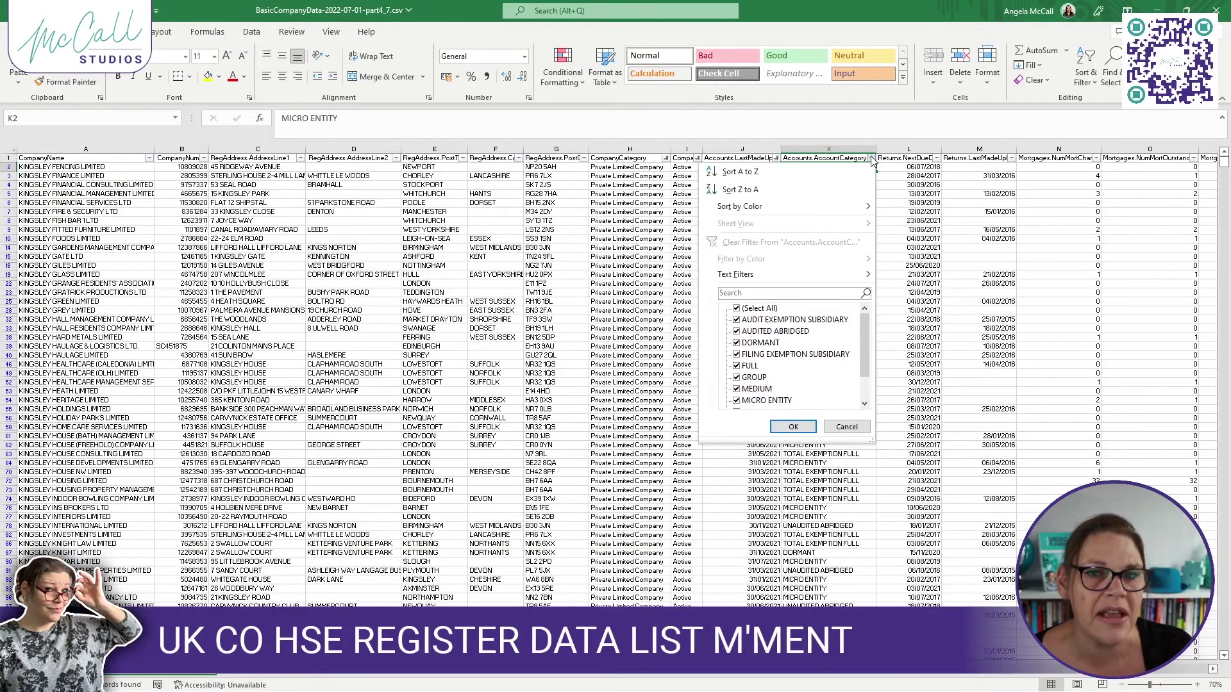
click(738, 309)
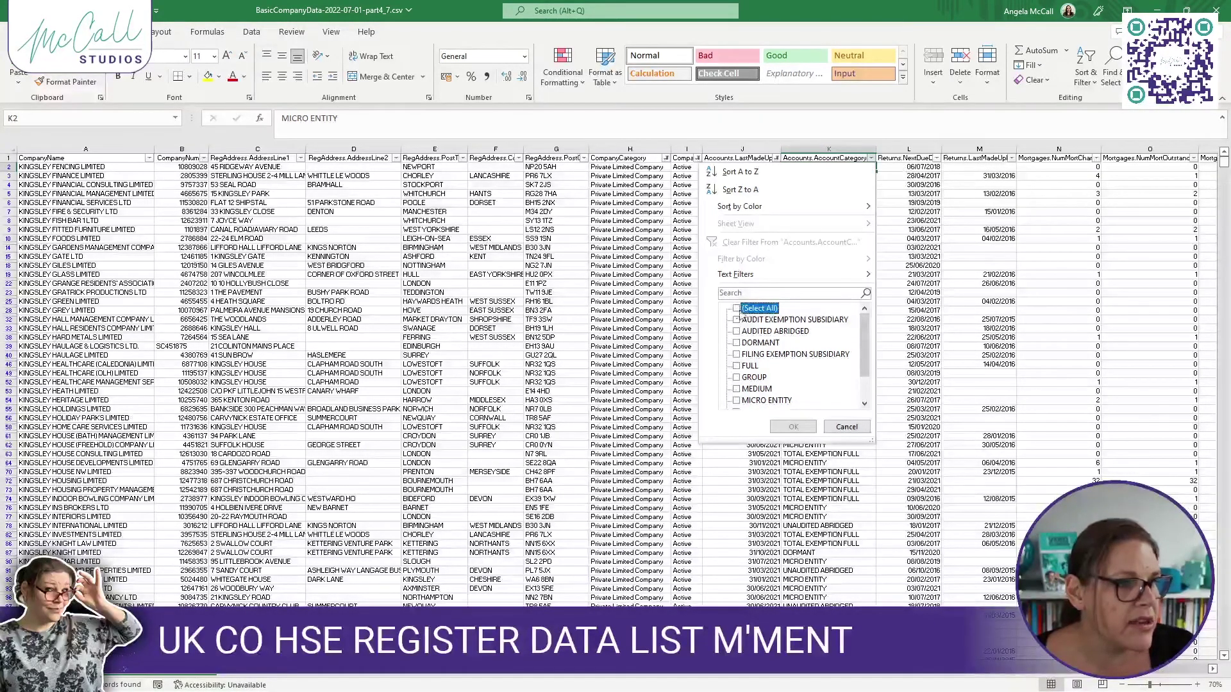
drag(865, 331, 864, 363)
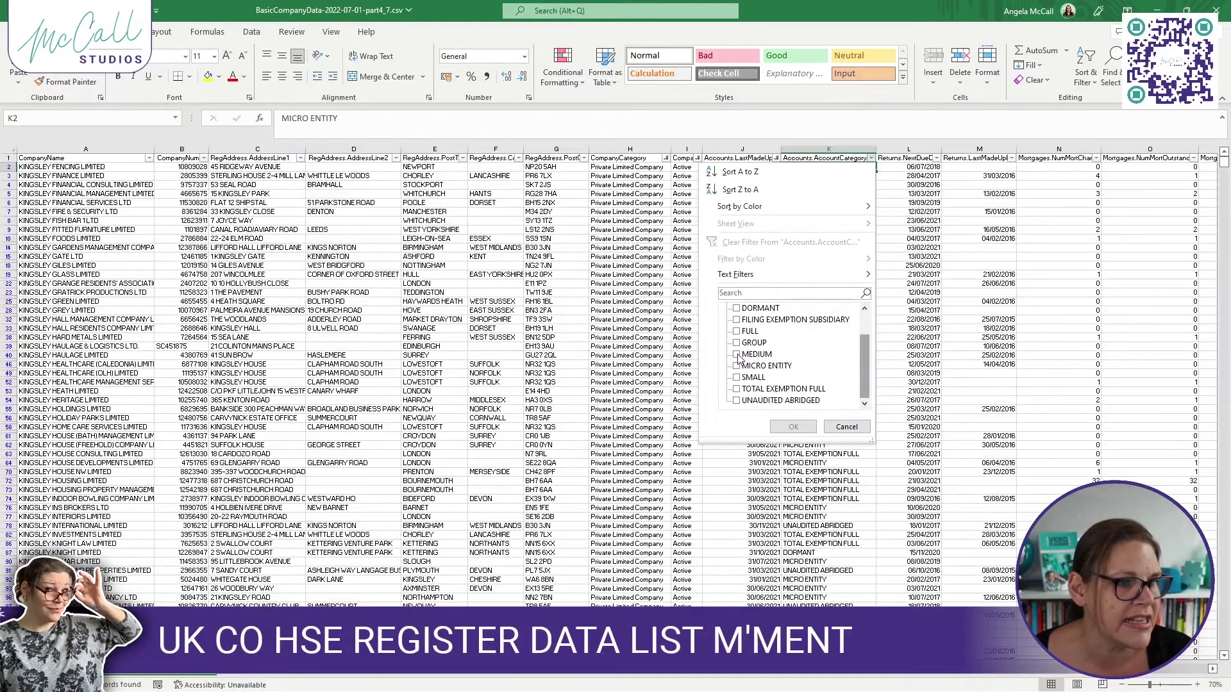
click(736, 378)
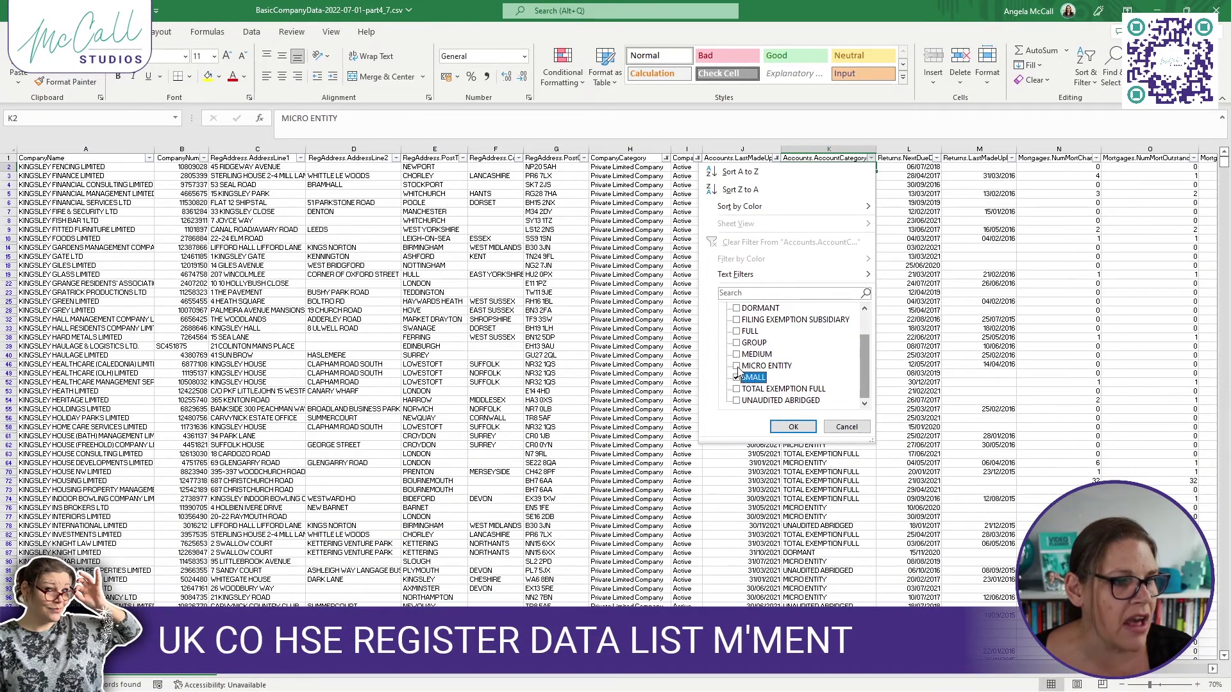
click(737, 366)
click(737, 355)
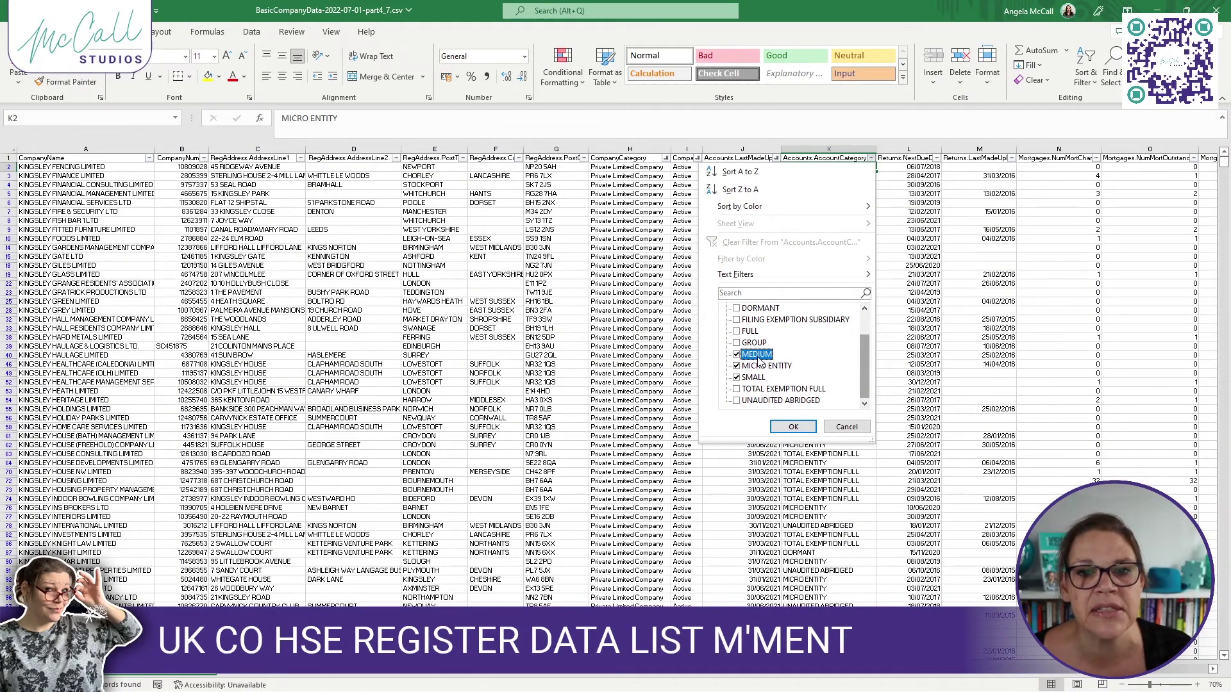
click(803, 431)
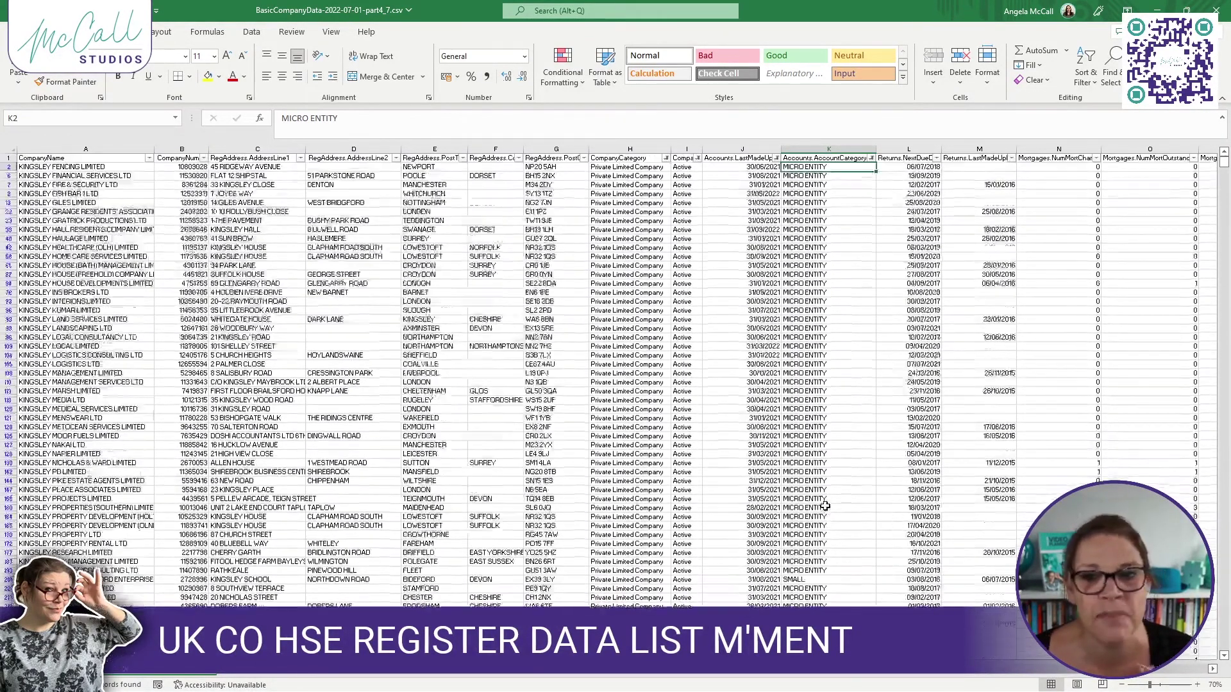
scroll(825, 507, down, 6)
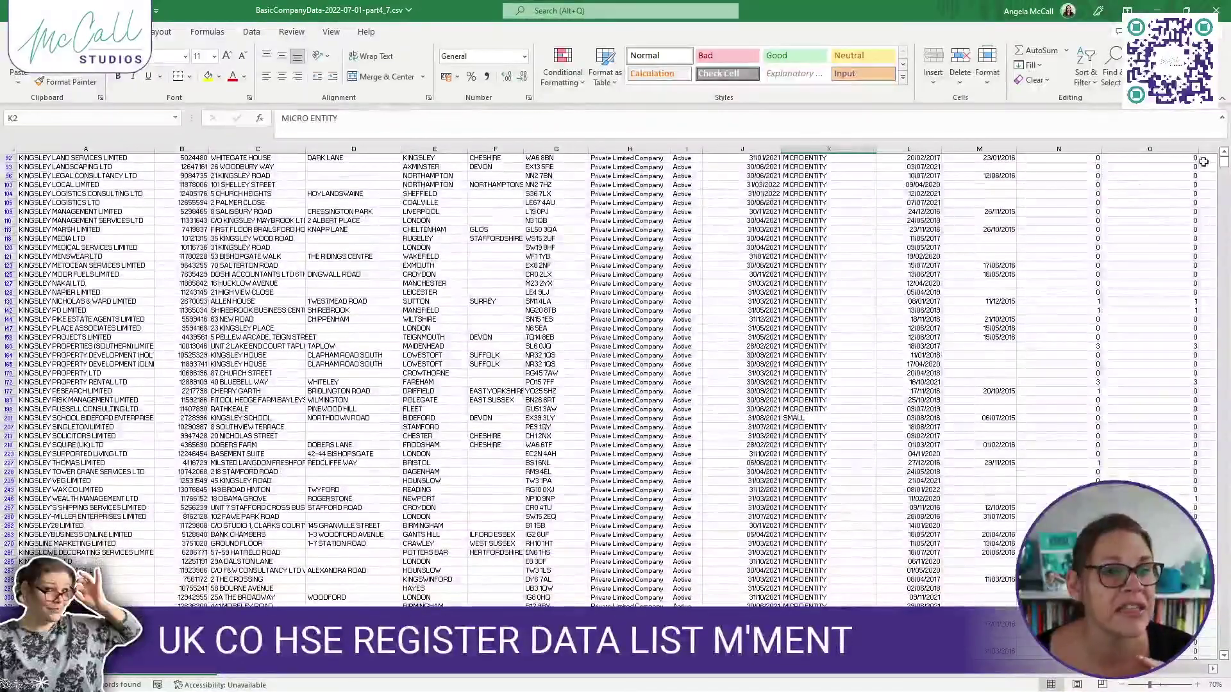
scroll(1225, 158, up, 6)
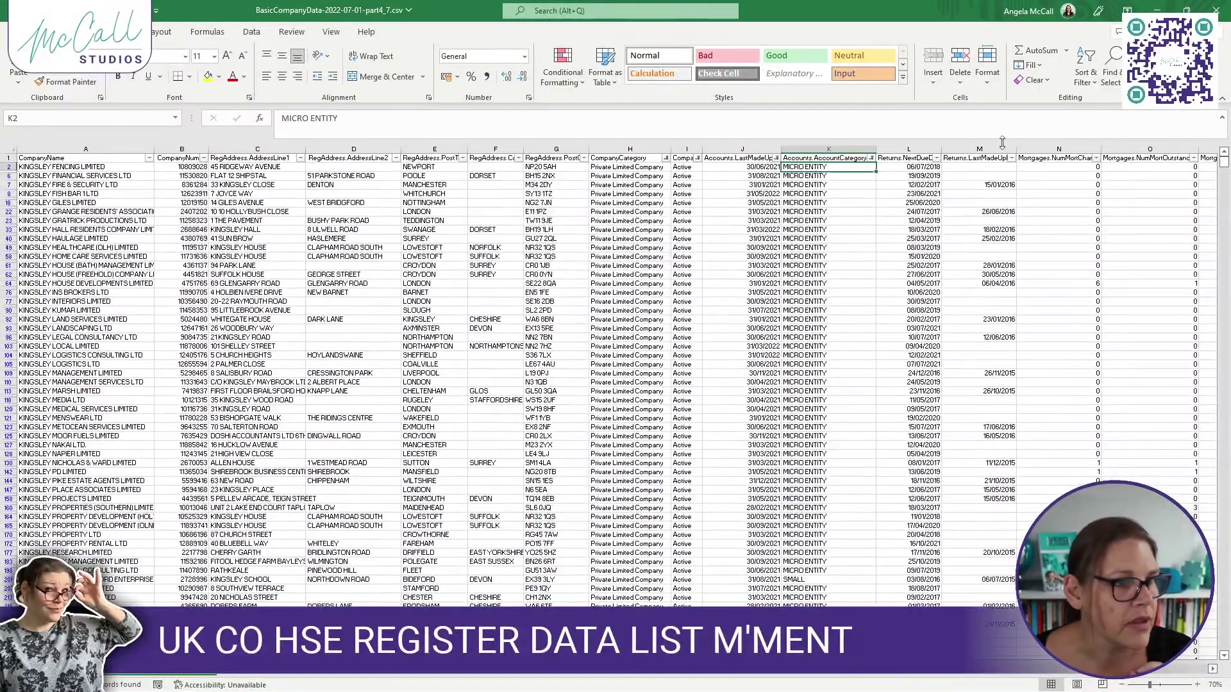
drag(876, 149, 750, 149)
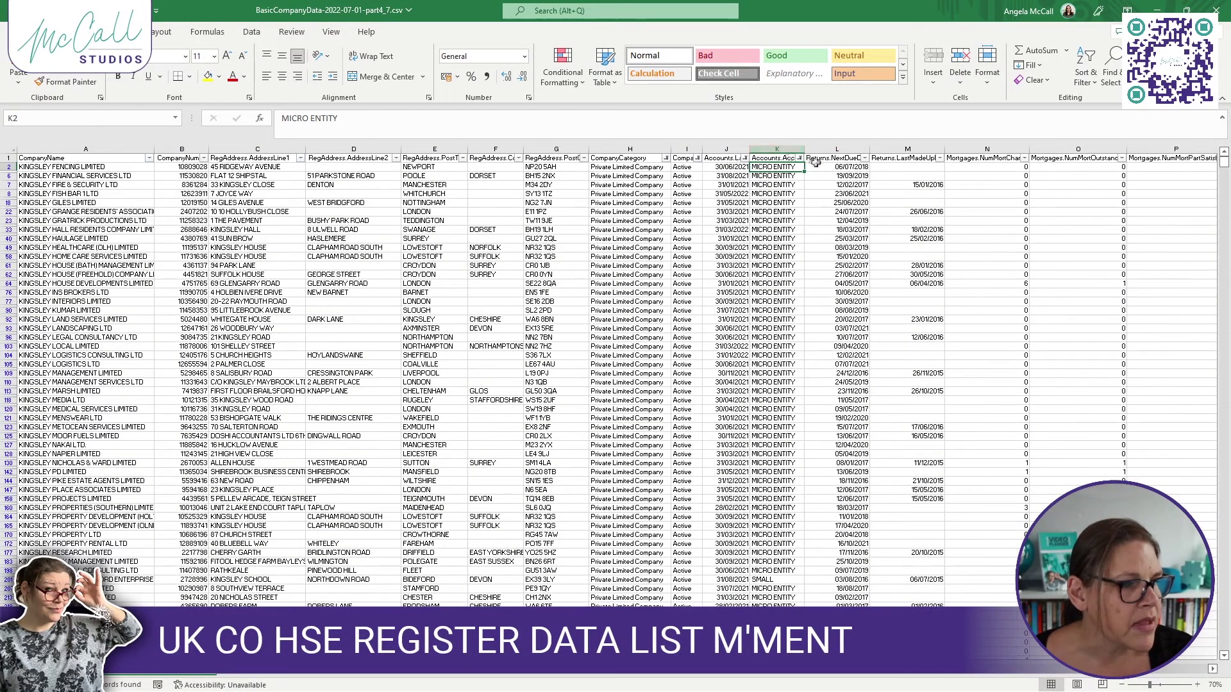
Delete the columns from Returns.NextDueDate through Mortgages.NumMortSatisfied
drag(832, 149, 1177, 154)
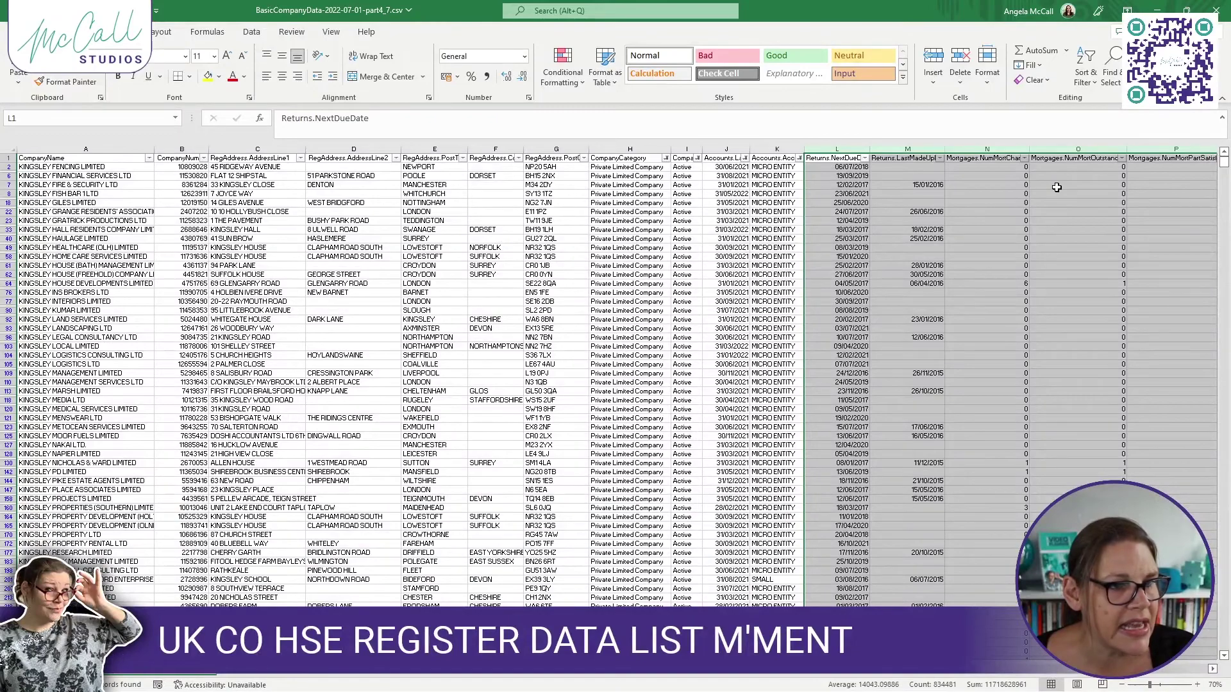
right_click(1057, 187)
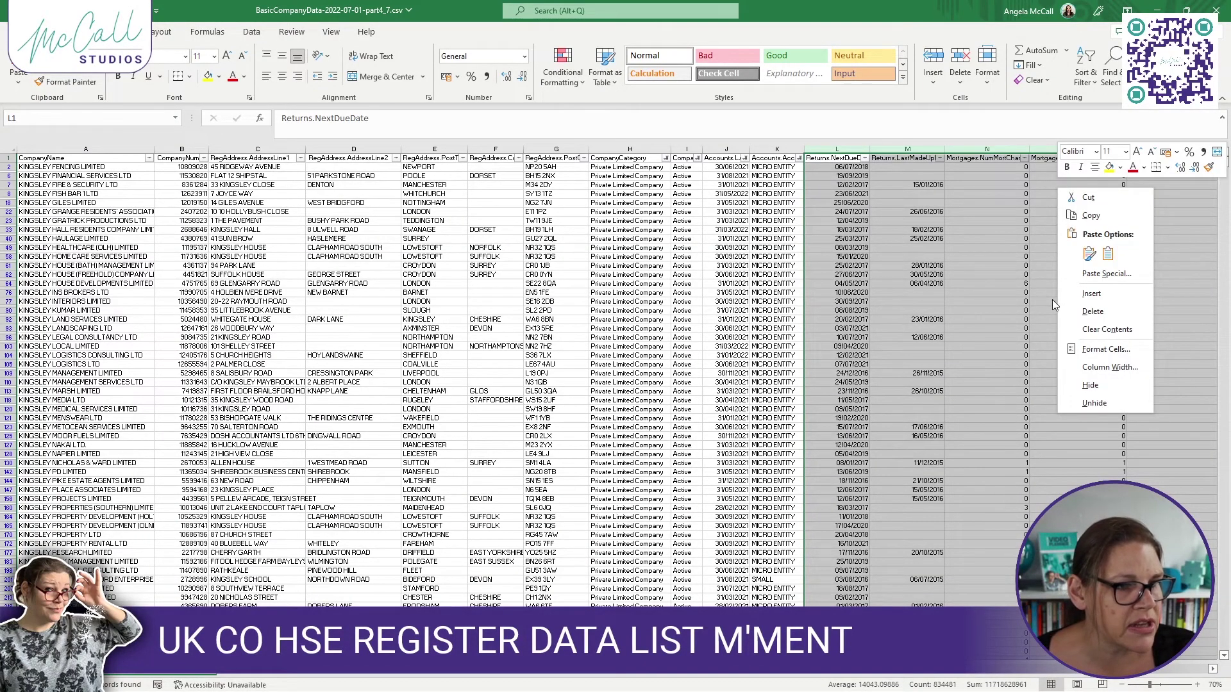
click(1088, 307)
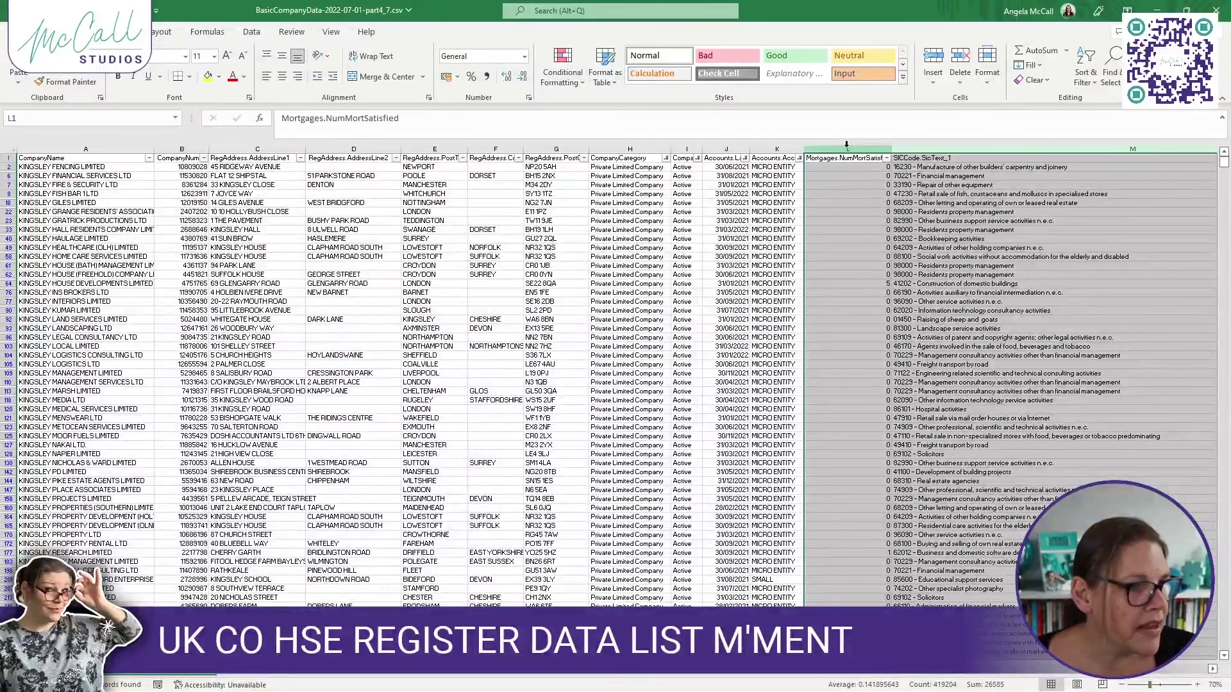
right_click(856, 202)
click(879, 328)
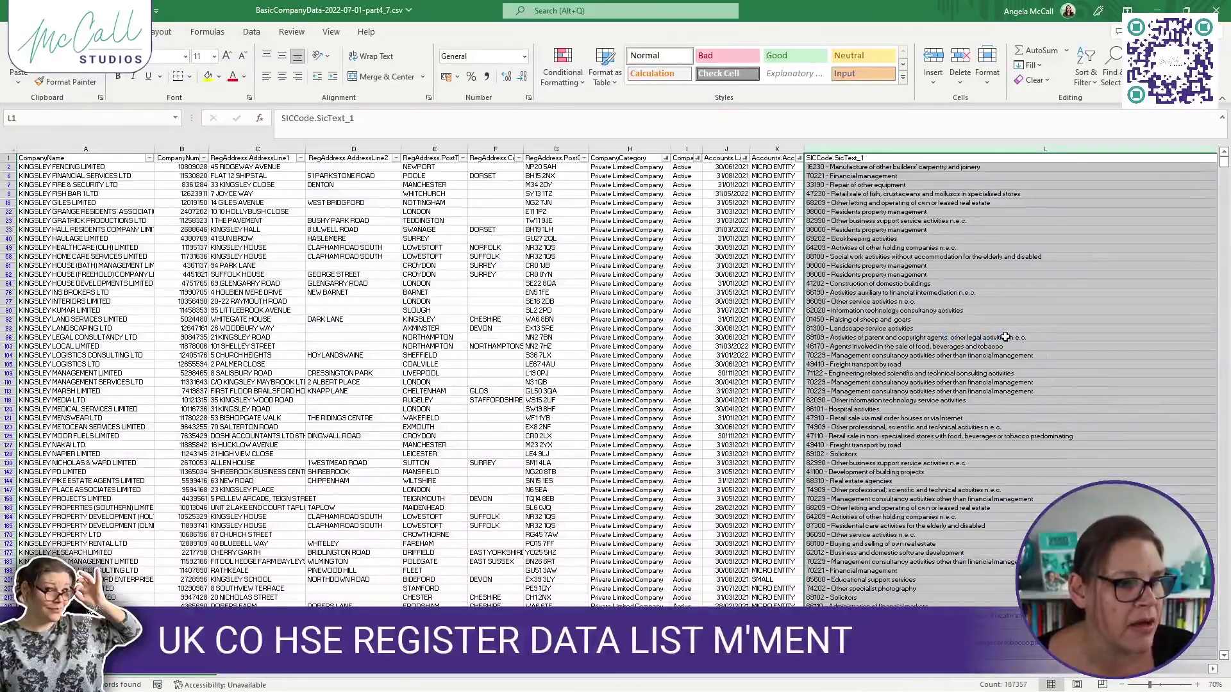
Narrow the SICCode.SicText_1 column
click(1081, 246)
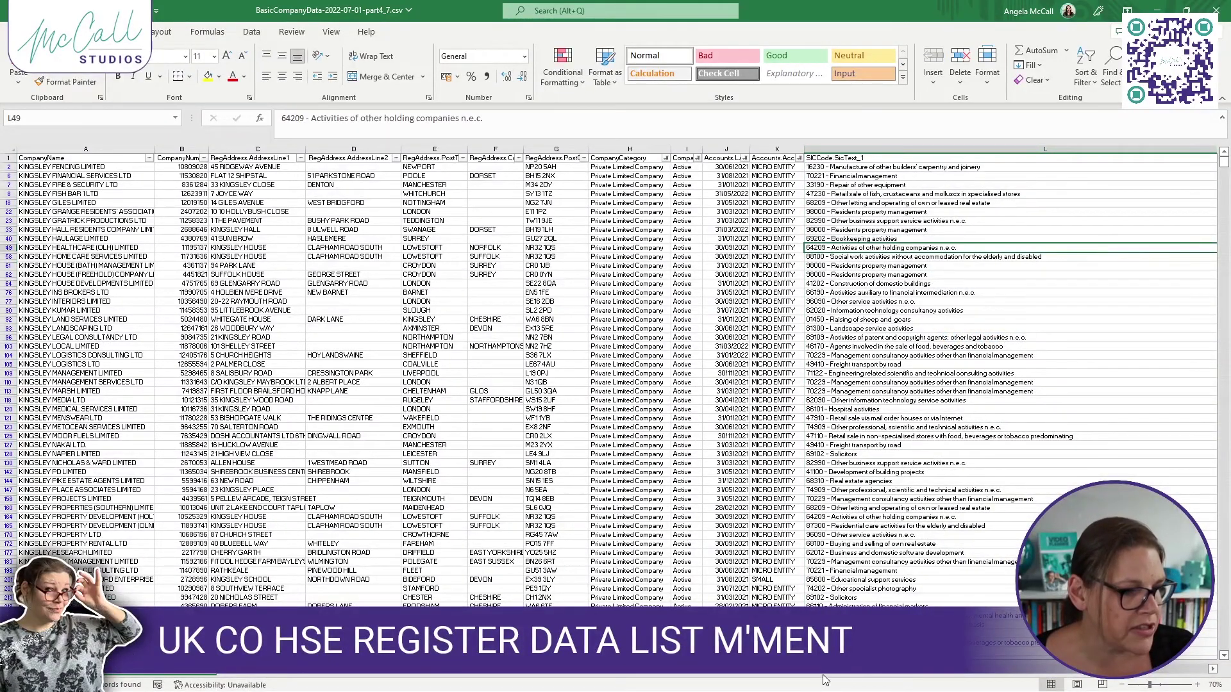
scroll(827, 676, right, 2)
scroll(837, 676, right, 3)
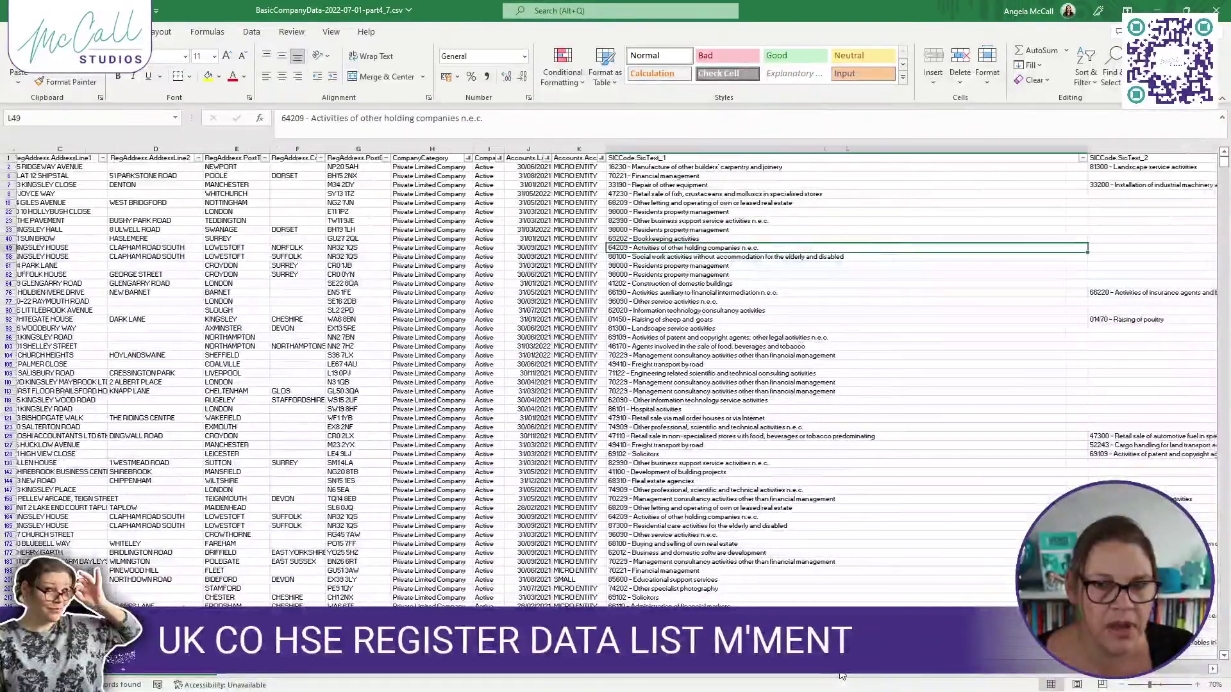
scroll(851, 675, right, 2)
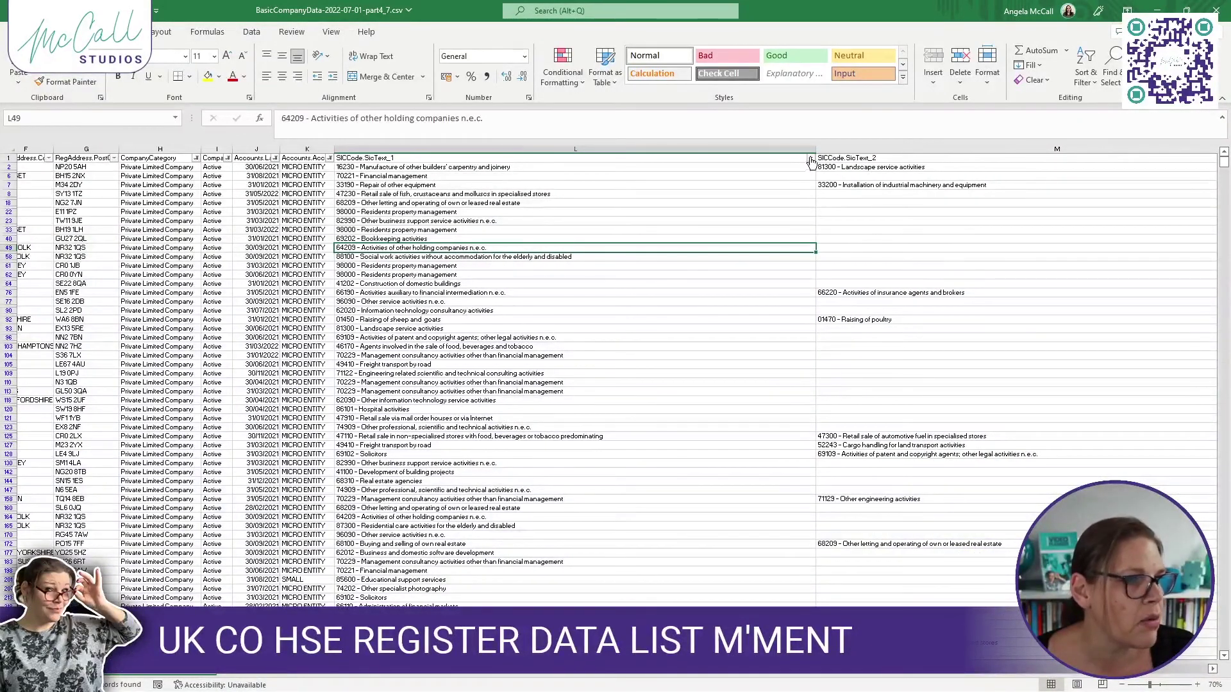
drag(811, 150, 543, 165)
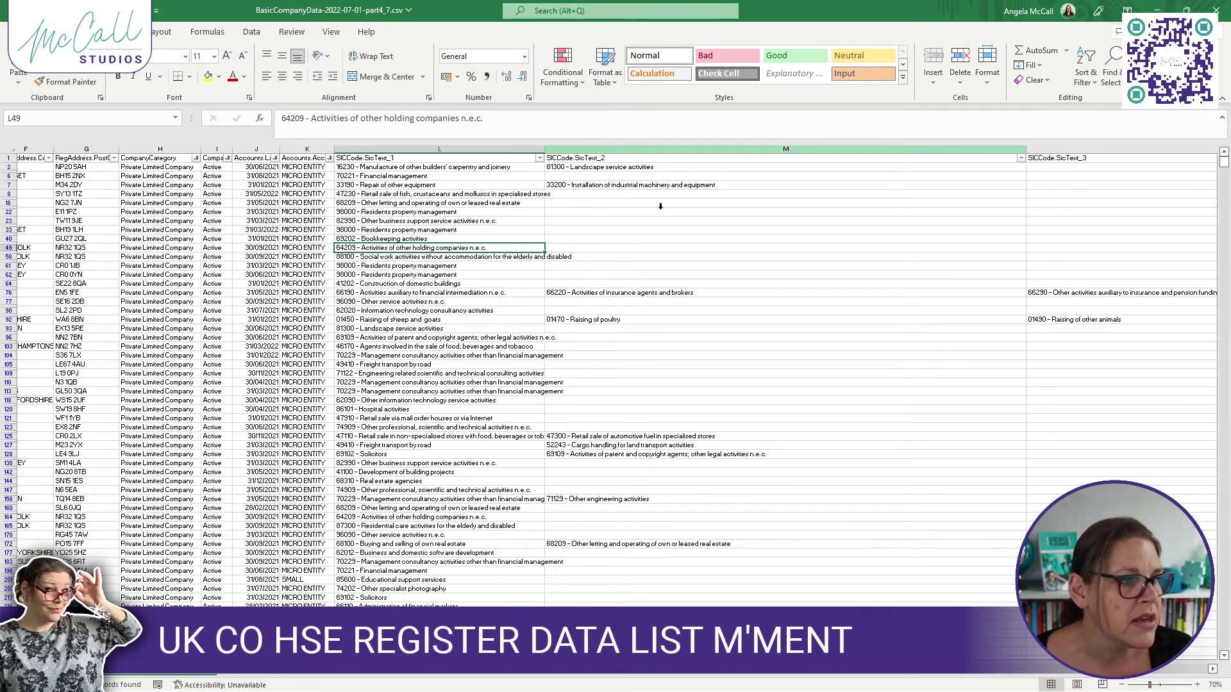
Delete the SICCode.SicText_2 column
click(625, 149)
right_click(765, 234)
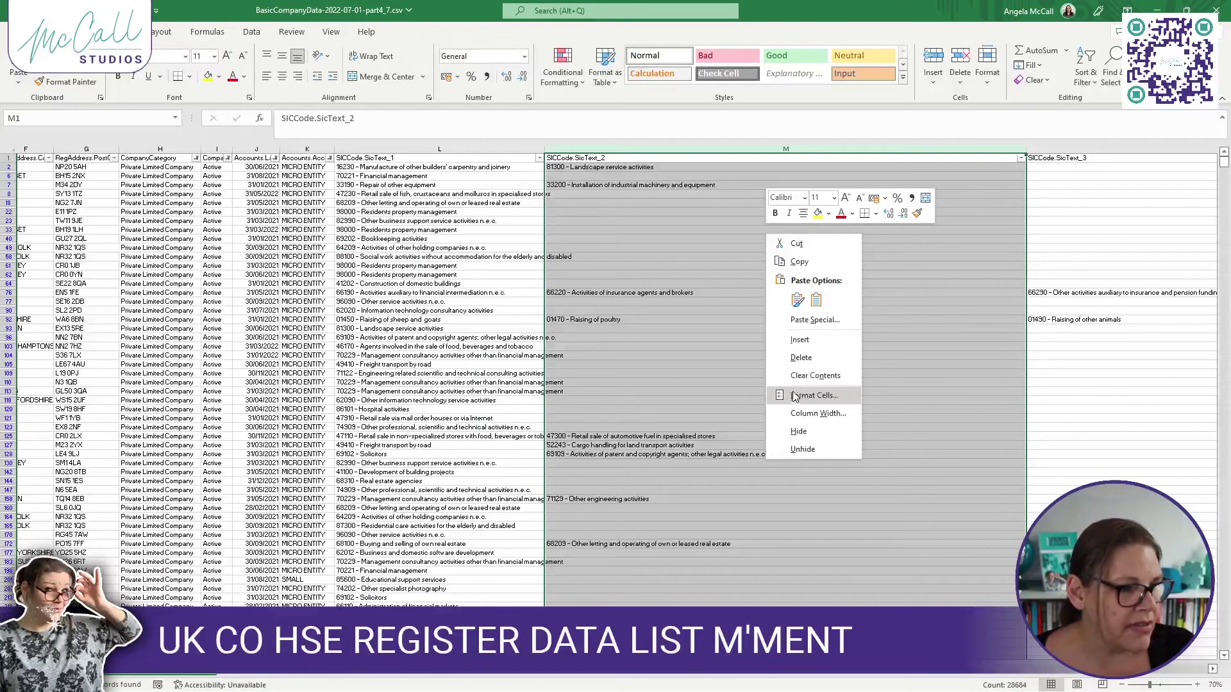
click(798, 359)
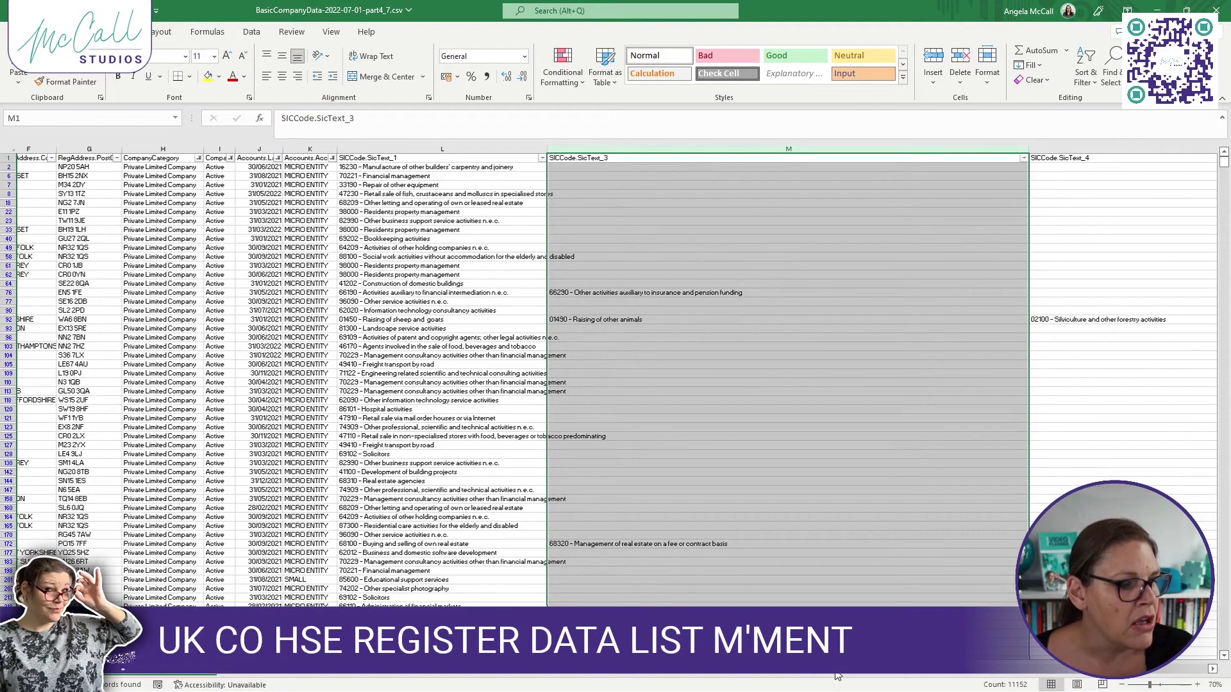
Delete the SICCode.SicText_4 column together with the two LimitedPartnerships columns
scroll(847, 673, right, 6)
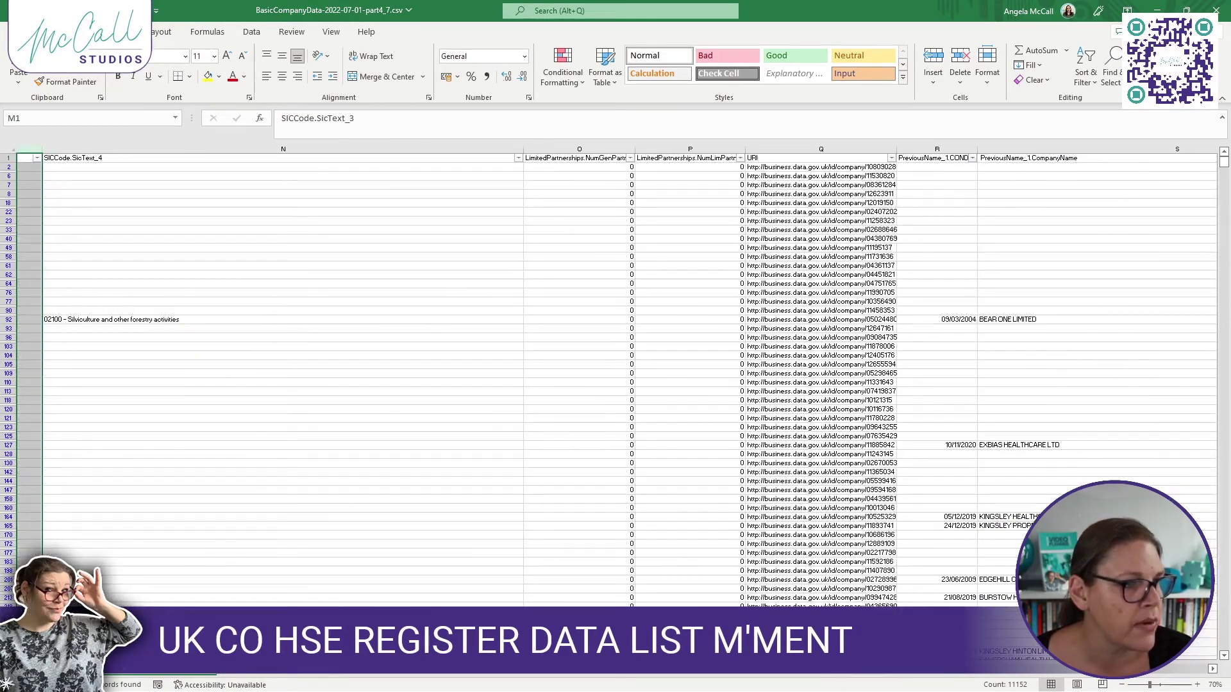
click(666, 154)
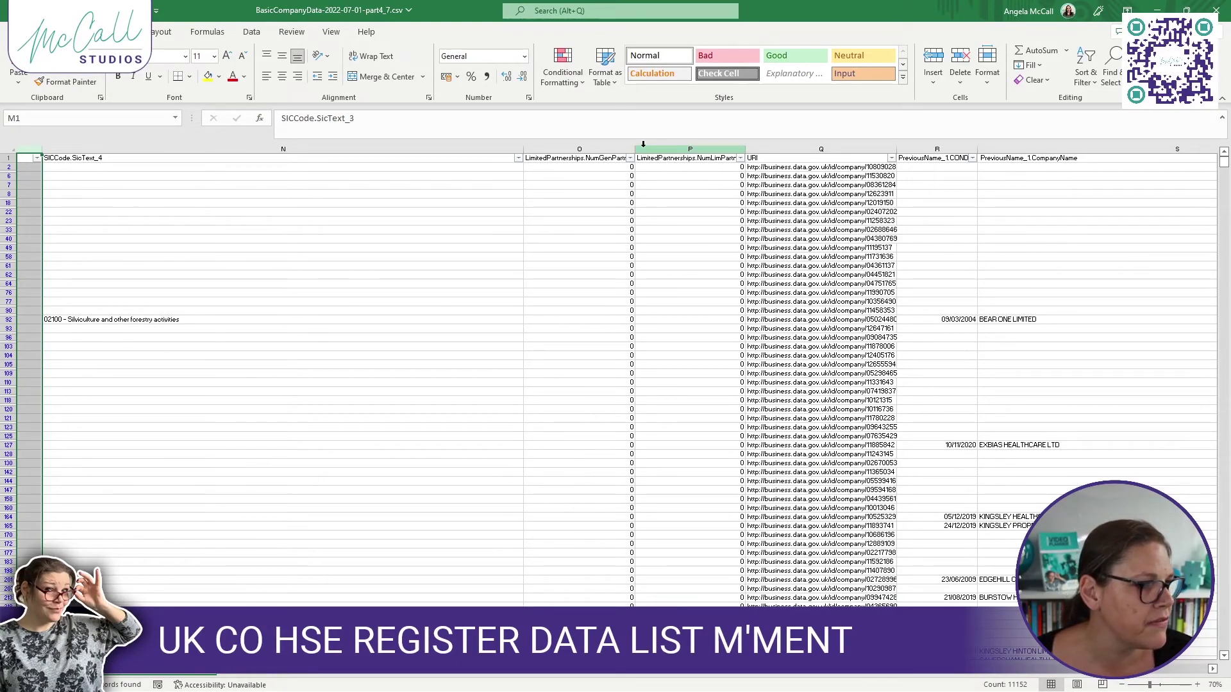
shift+click(357, 148)
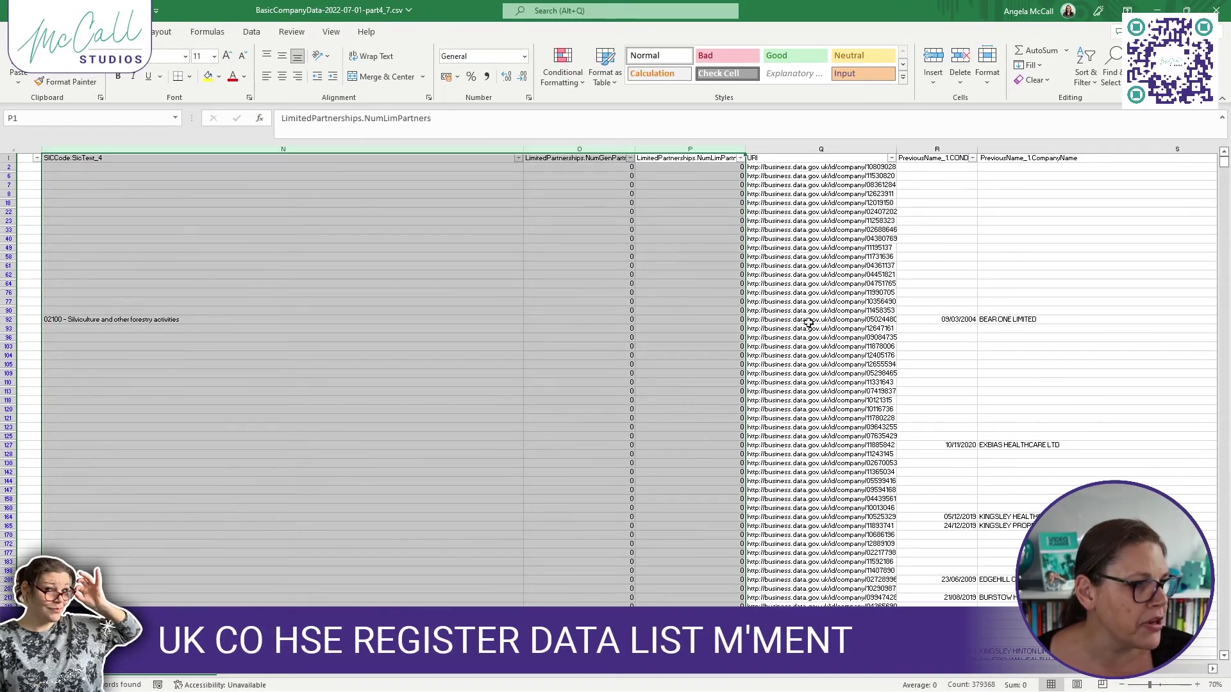
right_click(469, 284)
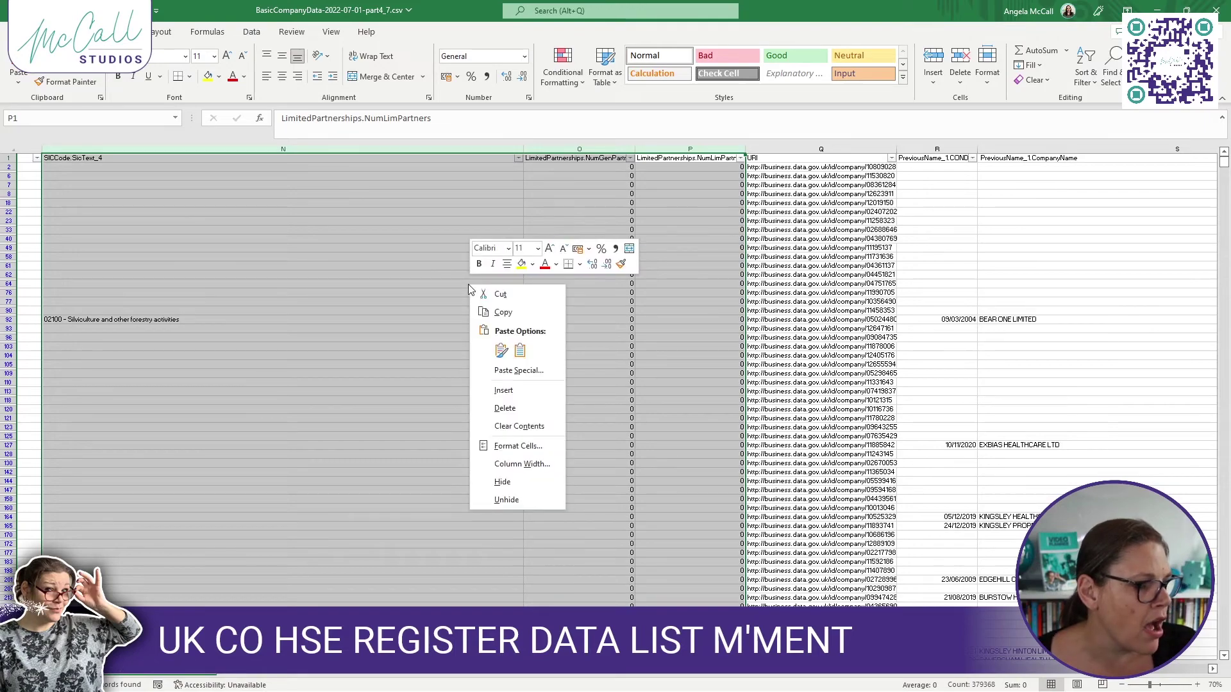
click(509, 411)
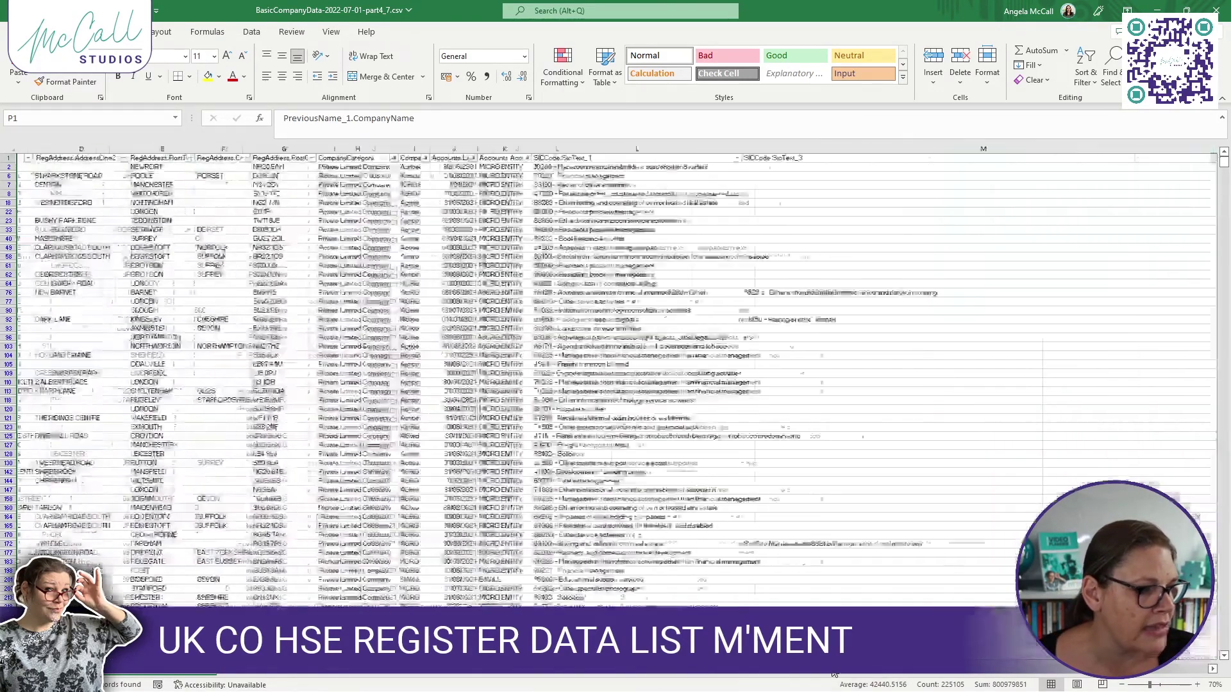
Delete the SICCode.SicText_3 column
scroll(971, 274, left, 5)
click(1054, 147)
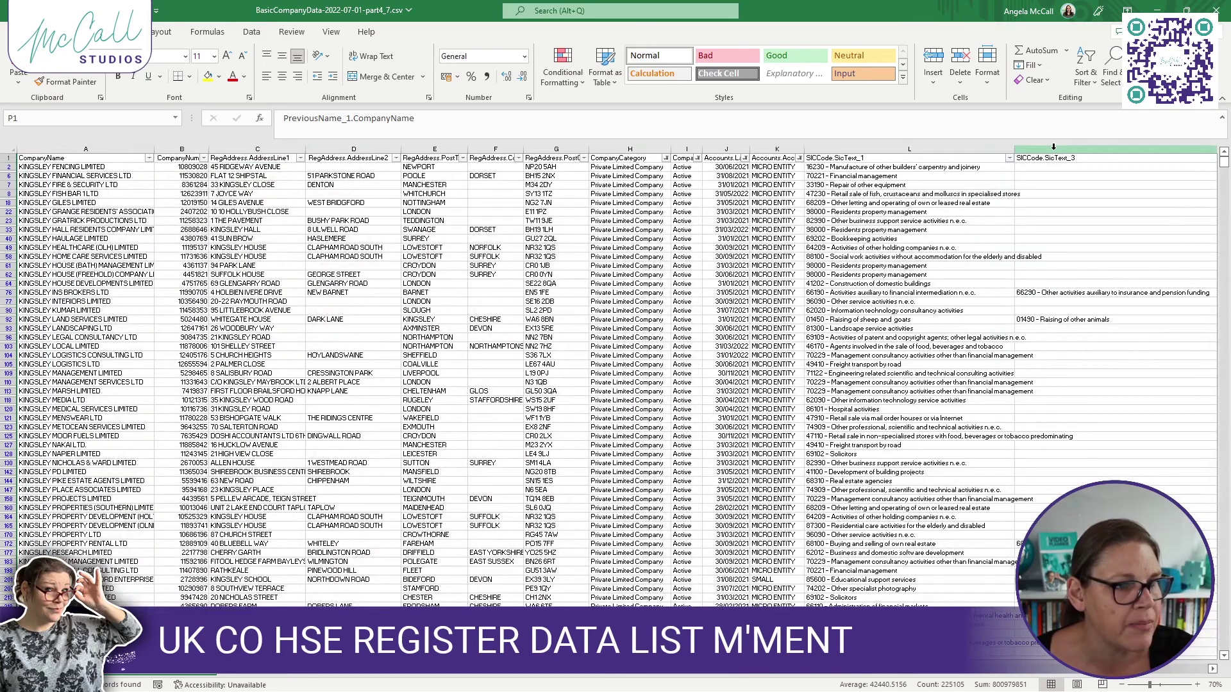
right_click(1064, 198)
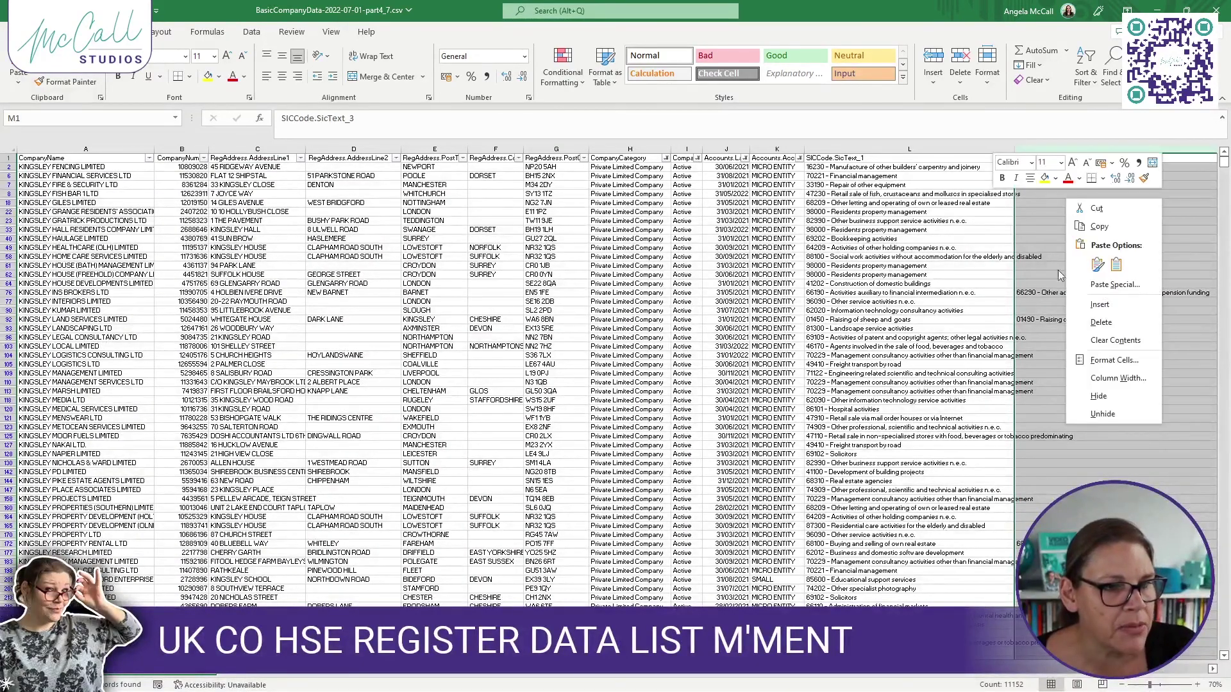
click(1099, 323)
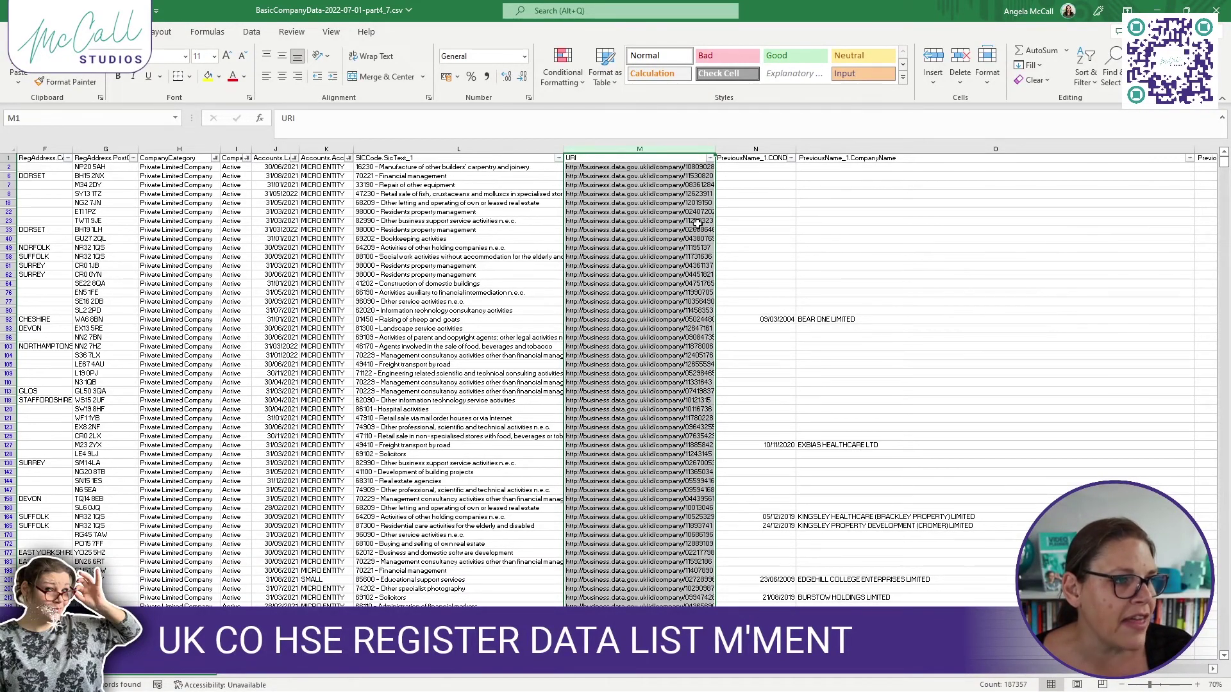
Delete every column after URI, from PreviousName_1.CONDATE past the ConfStmt date columns, and return to cell A1
drag(758, 148, 1077, 154)
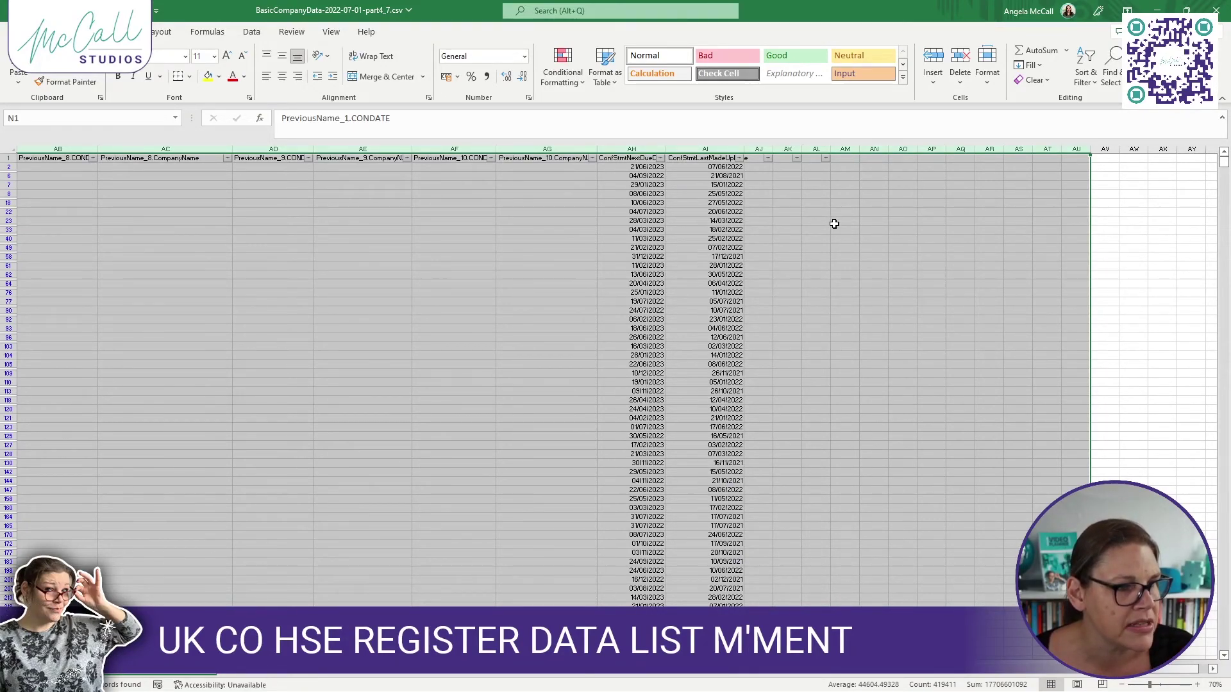
right_click(835, 224)
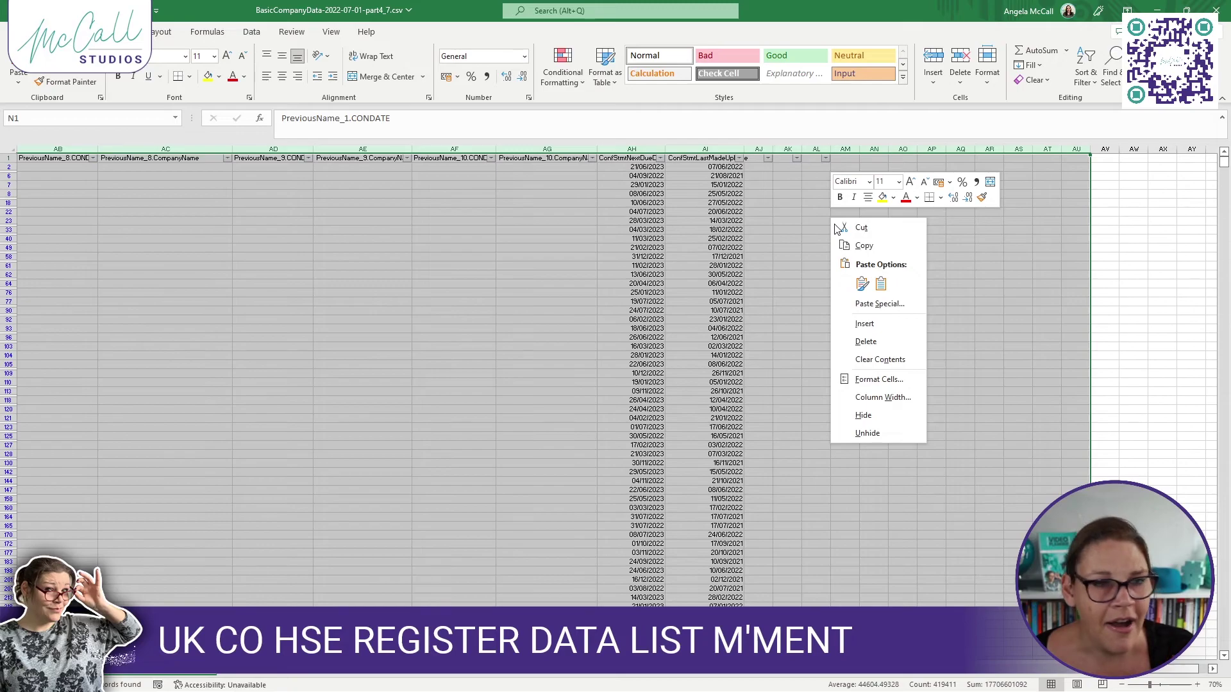
click(866, 342)
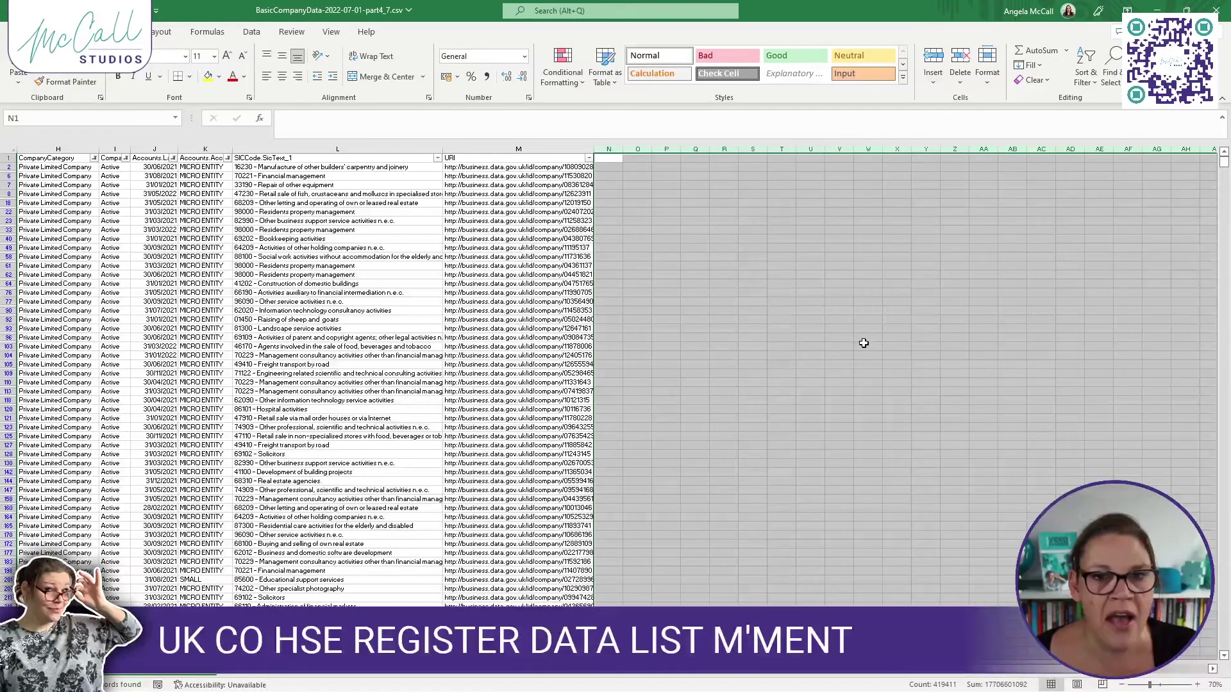
key(ctrl+Home)
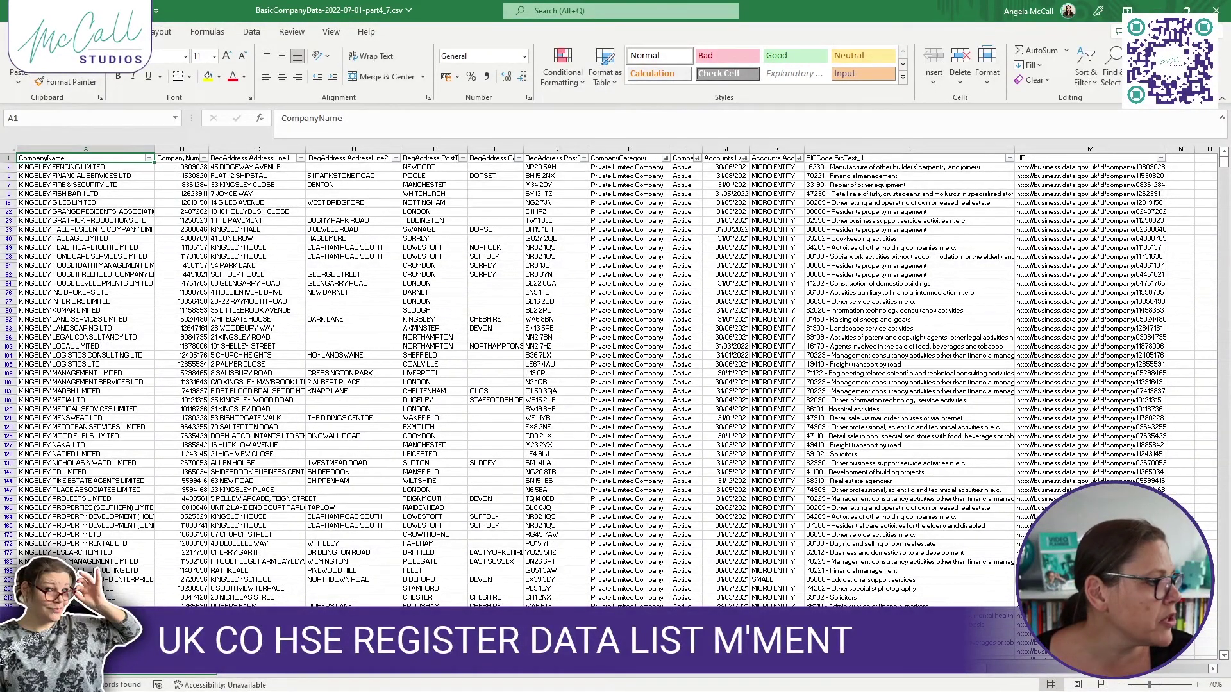
Copy all the filtered data in the columns from CompanyName through URI
drag(34, 145, 914, 148)
drag(1026, 146, 1141, 148)
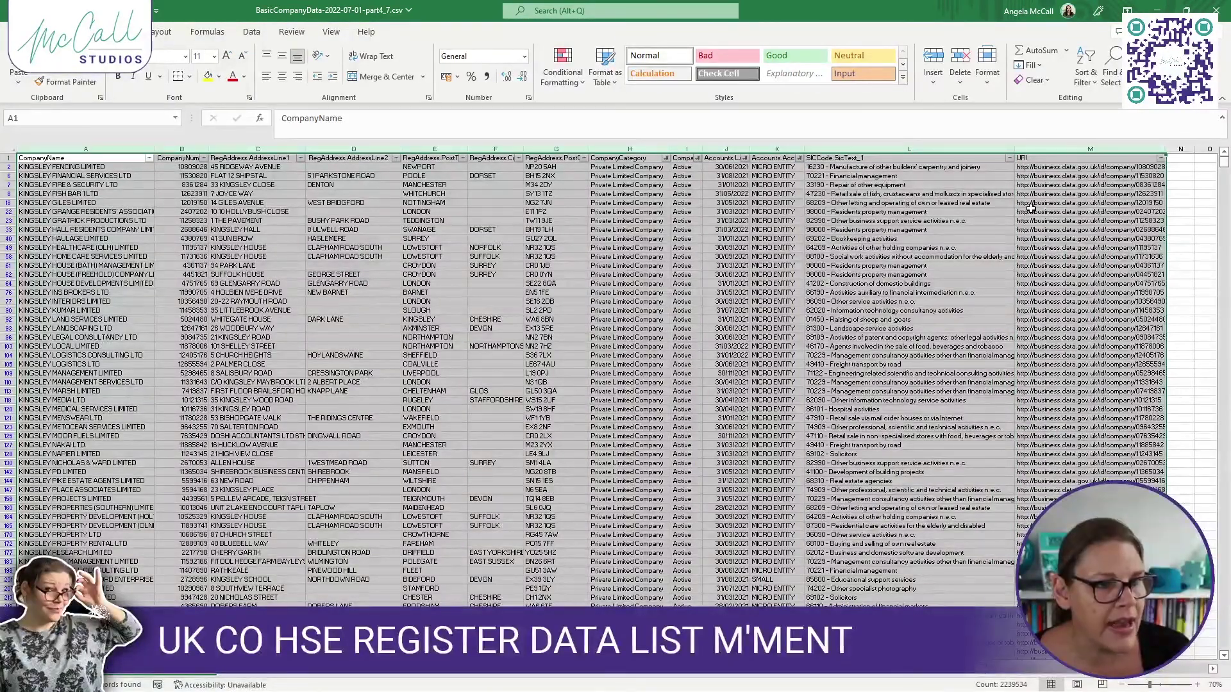
right_click(1031, 207)
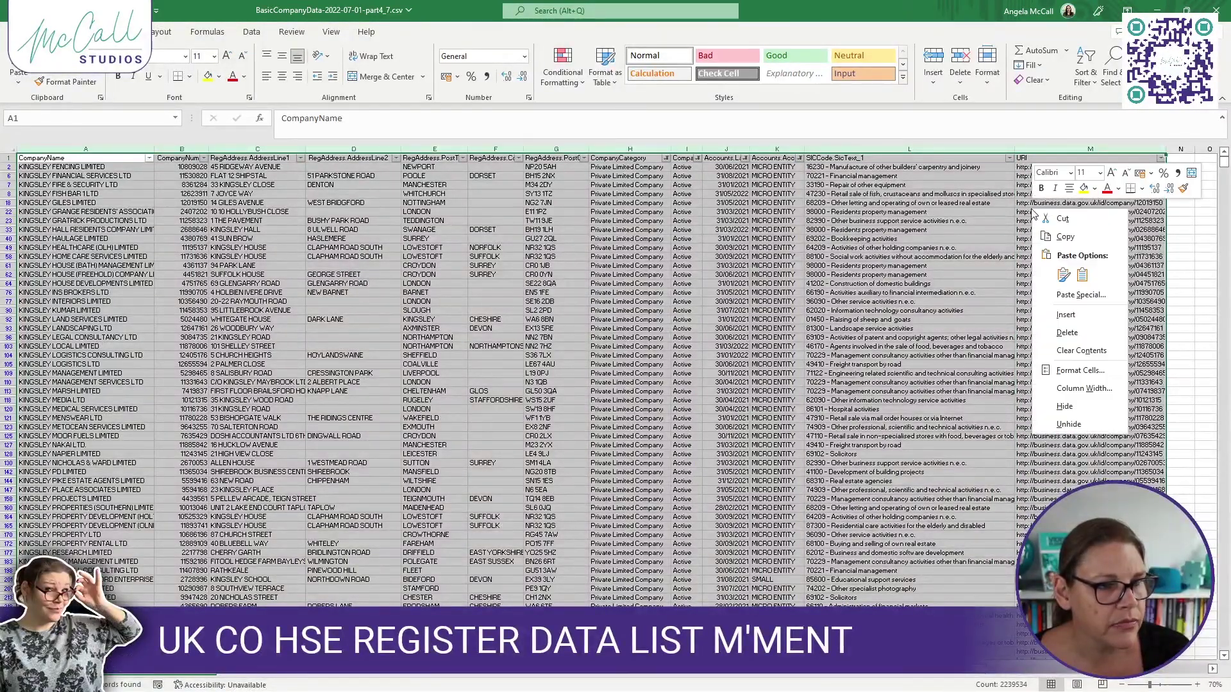
click(1072, 237)
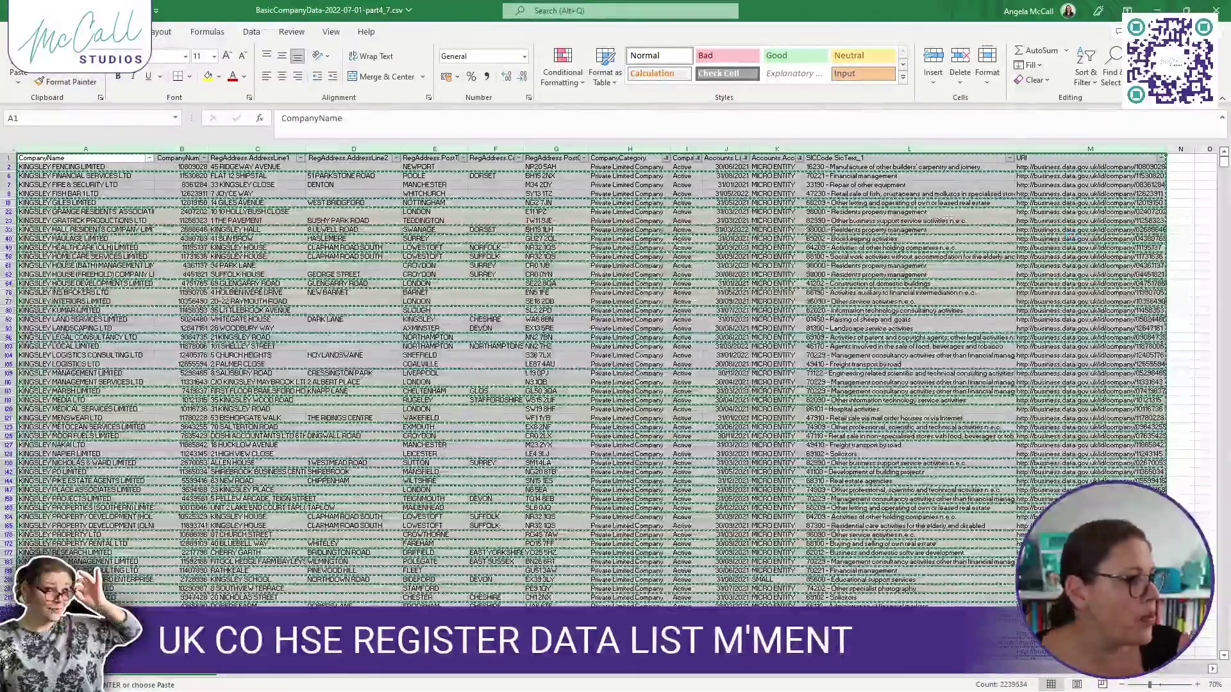
Create a new blank workbook and paste the copied data as values starting at cell A1
click(16, 32)
click(162, 131)
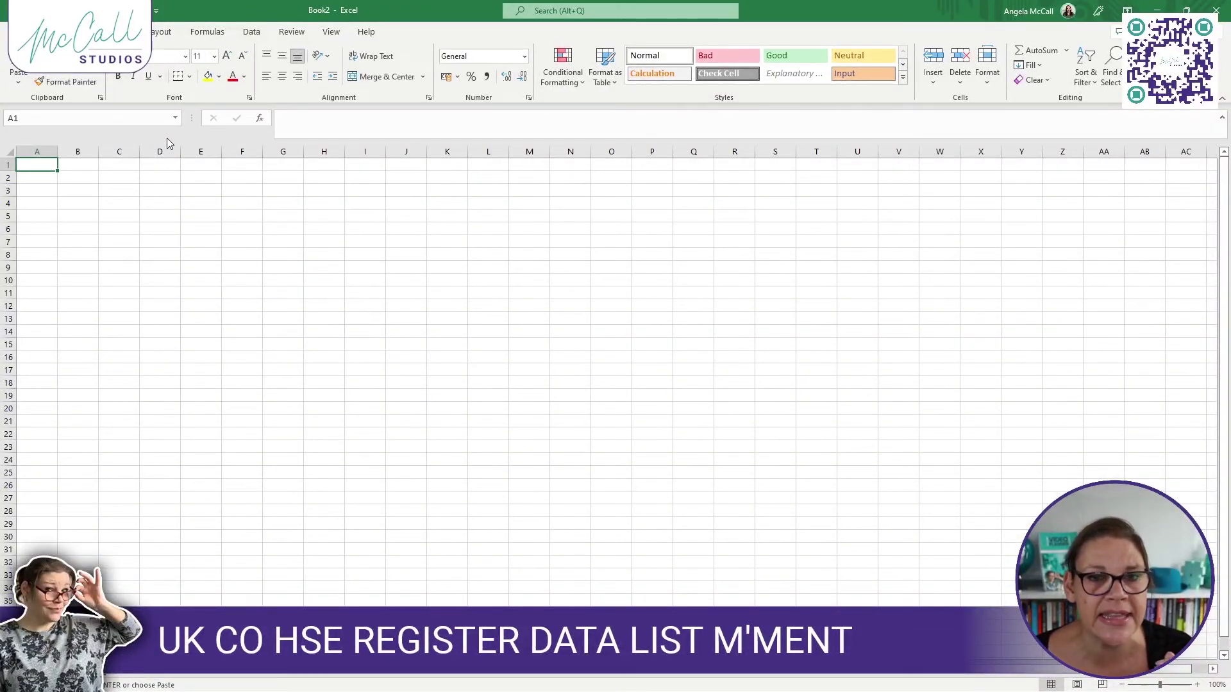
right_click(45, 163)
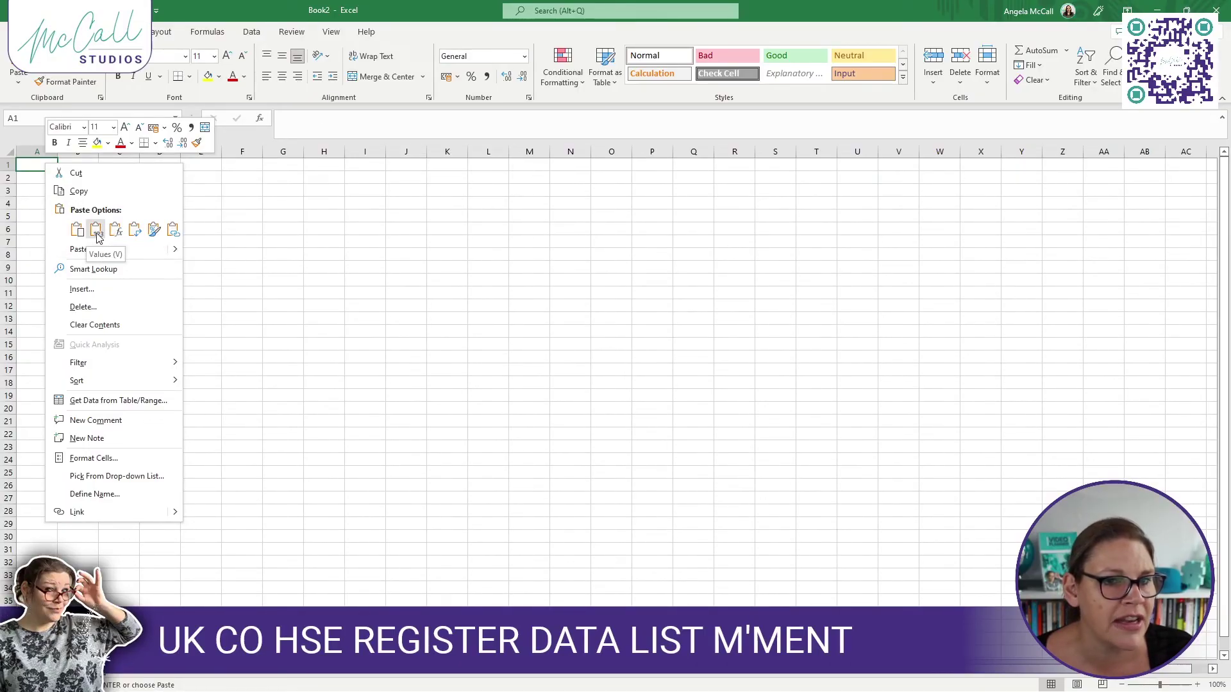
click(96, 230)
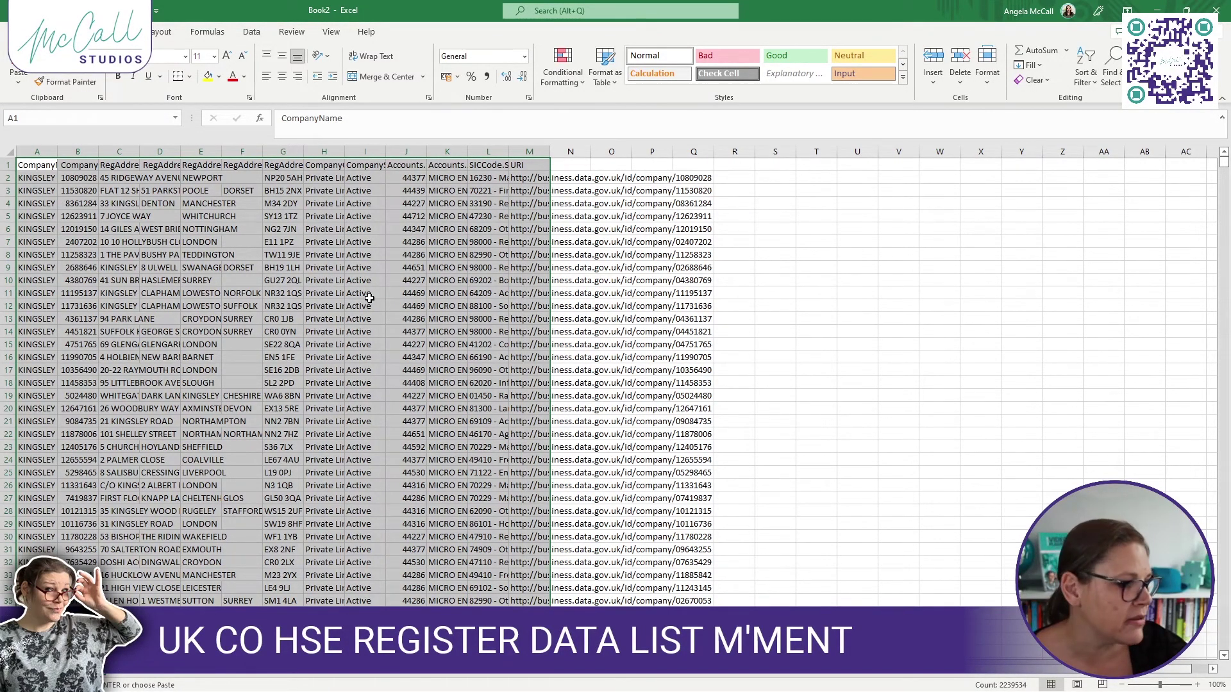
Autofit the width of all columns in the new workbook to their contents
click(10, 152)
double_click(57, 152)
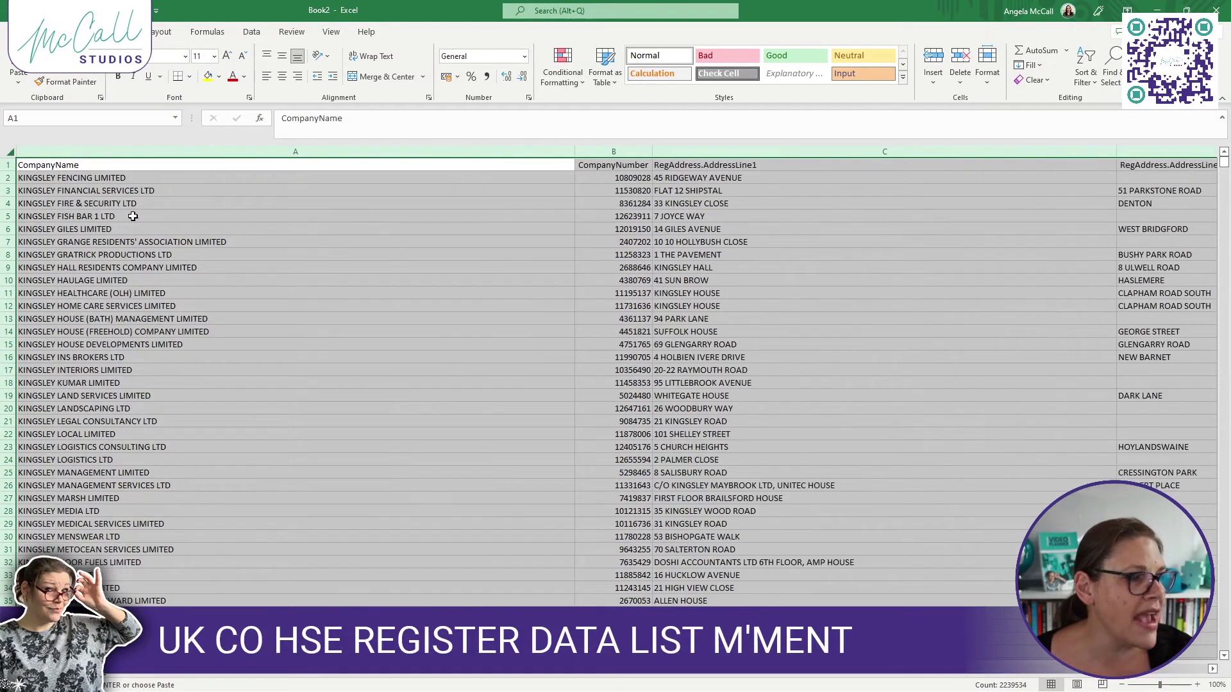
click(372, 191)
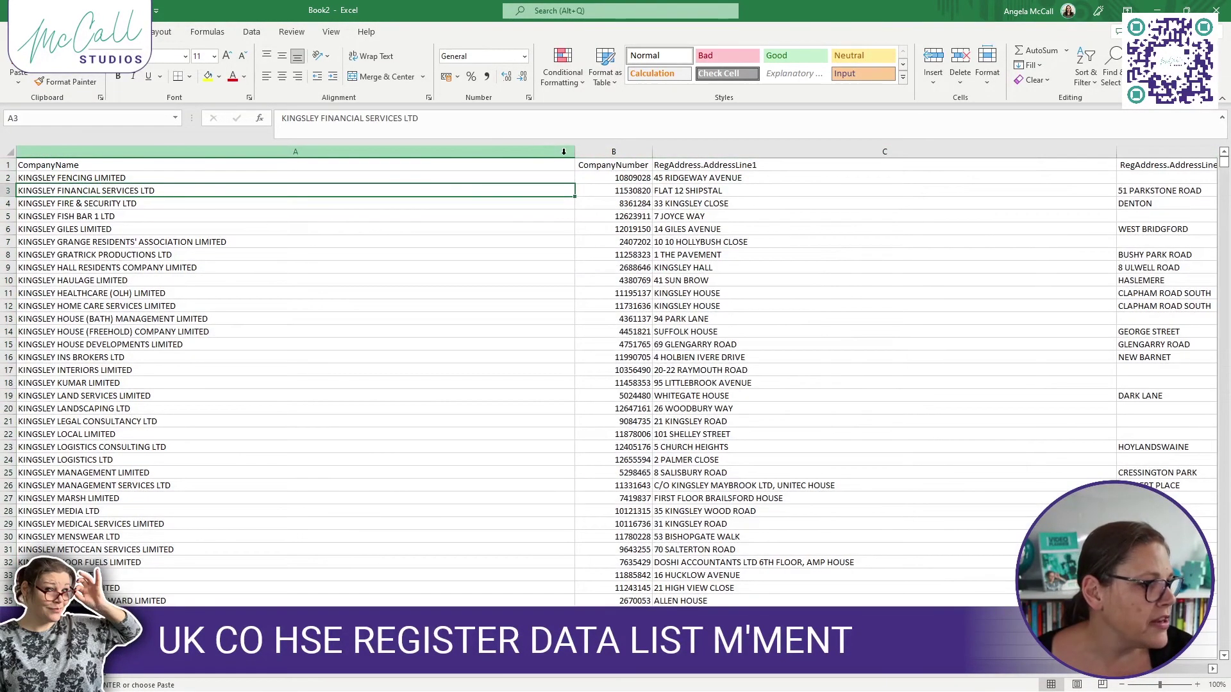
Narrow the CompanyName, RegAddress.AddressLine1, RegAddress.AddressLine2, RegAddress.PostTown and RegAddress.County columns
drag(575, 152, 197, 159)
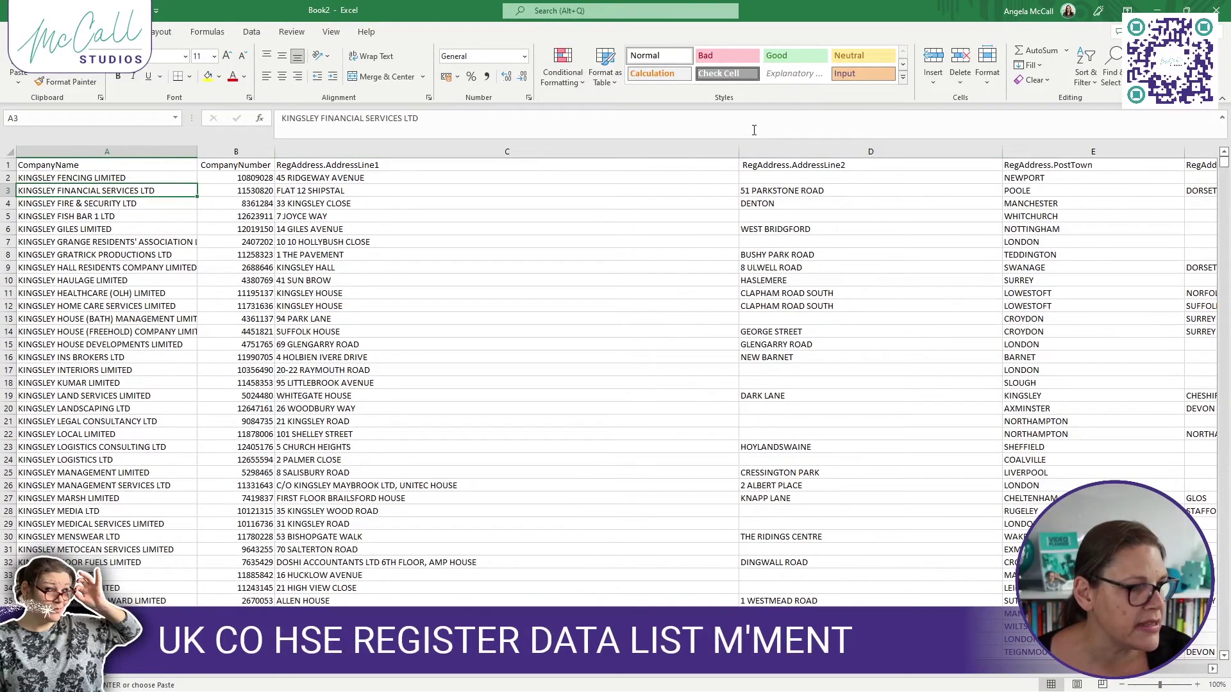
drag(739, 148, 428, 149)
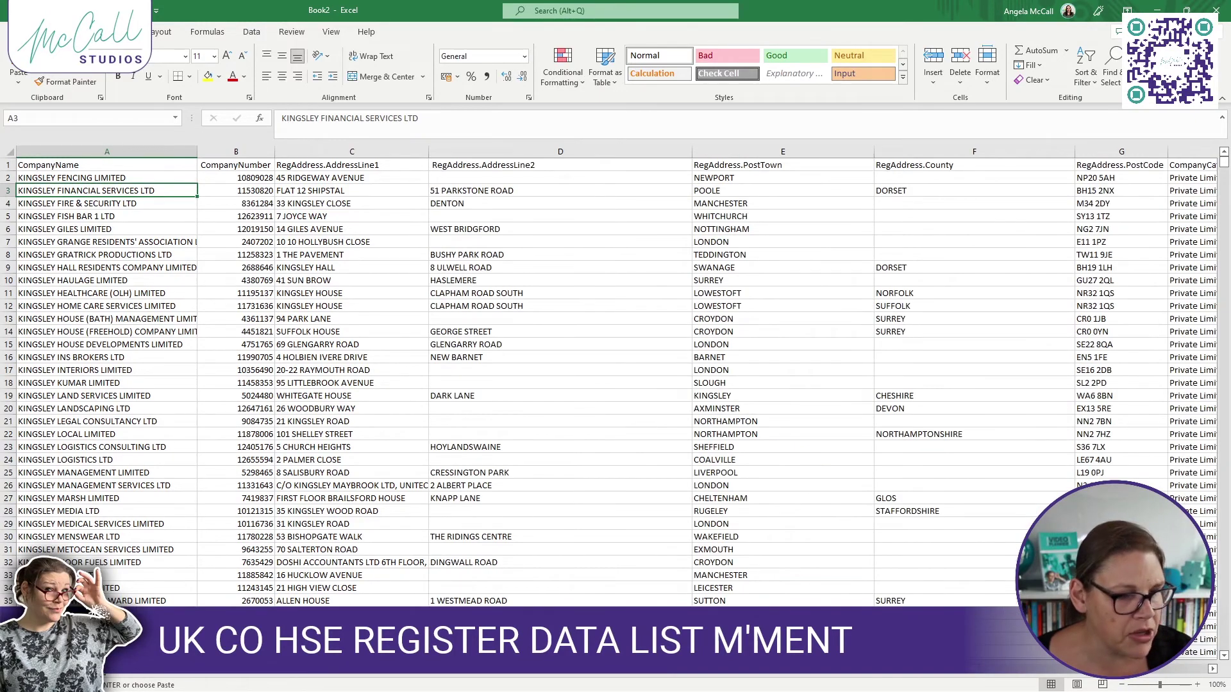
click(1126, 685)
click(1126, 684)
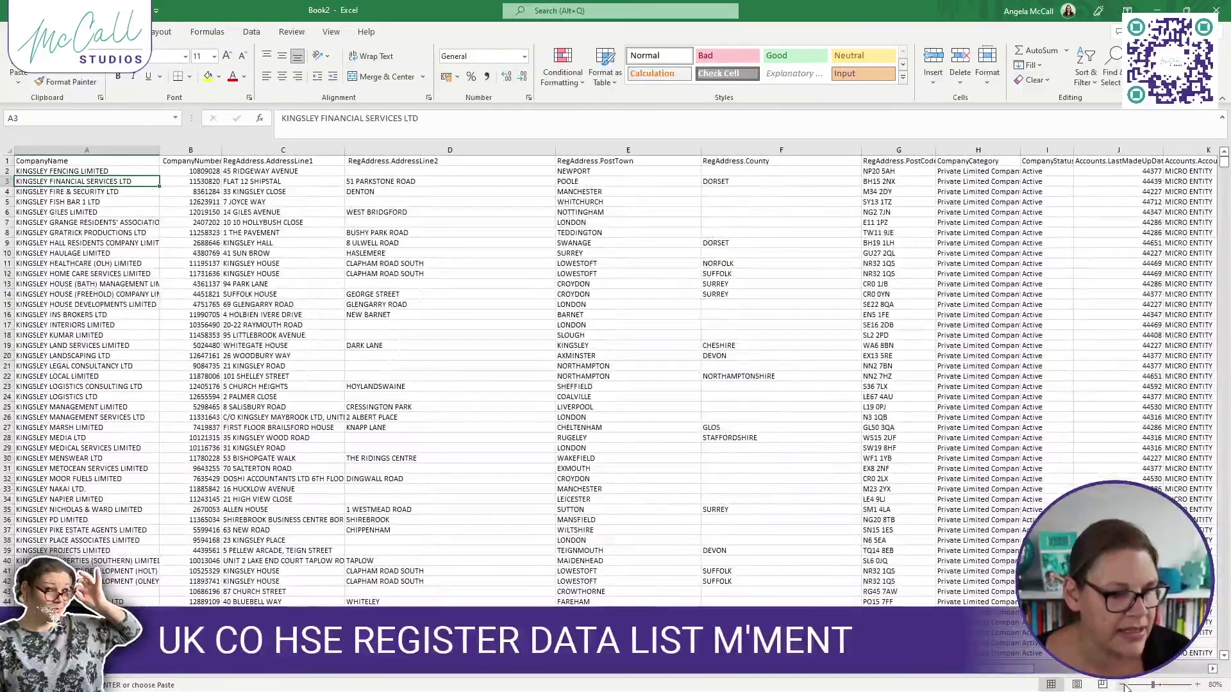
click(1125, 685)
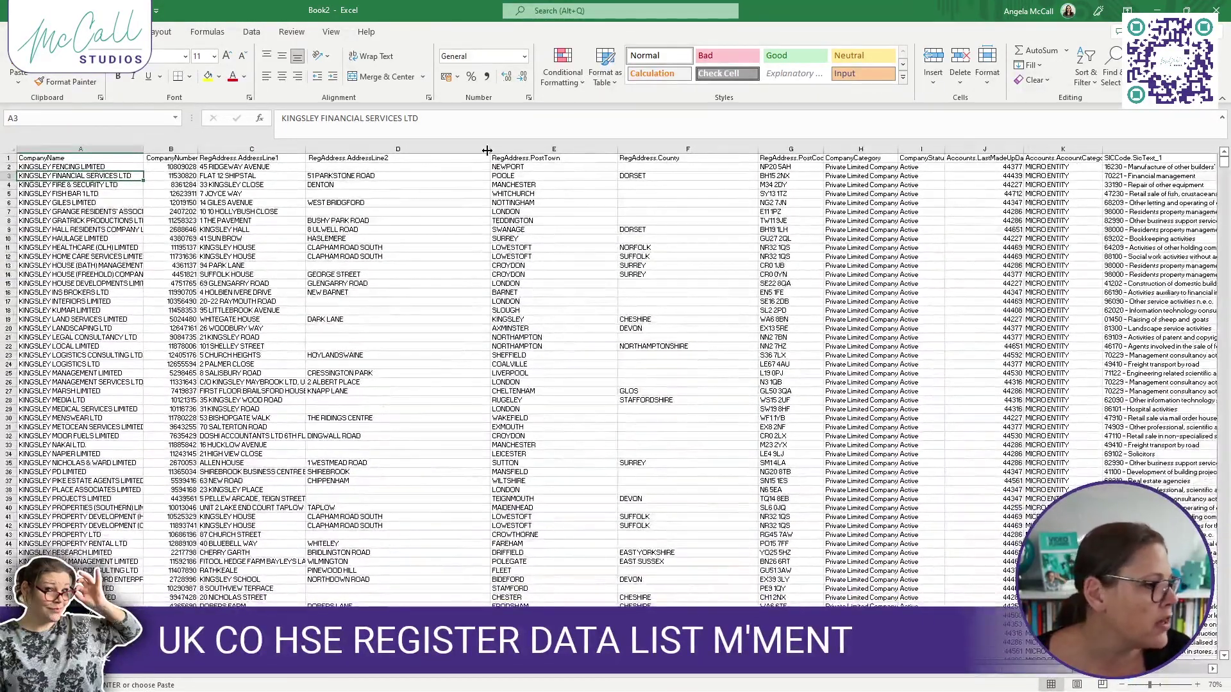
drag(490, 152, 392, 153)
drag(520, 149, 463, 149)
drag(603, 148, 540, 153)
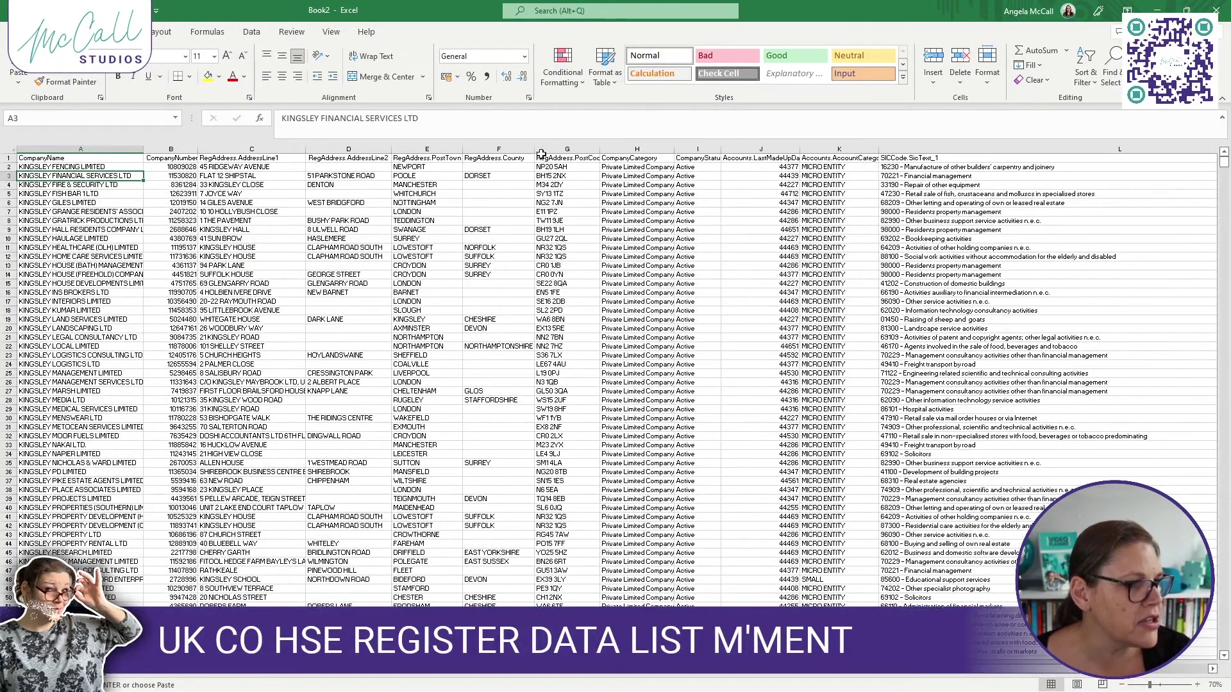
Format the Accounts.LastMadeUpDate column as a date of type *14/03/2012 with the English (United Kingdom) locale
click(637, 149)
drag(703, 149, 740, 153)
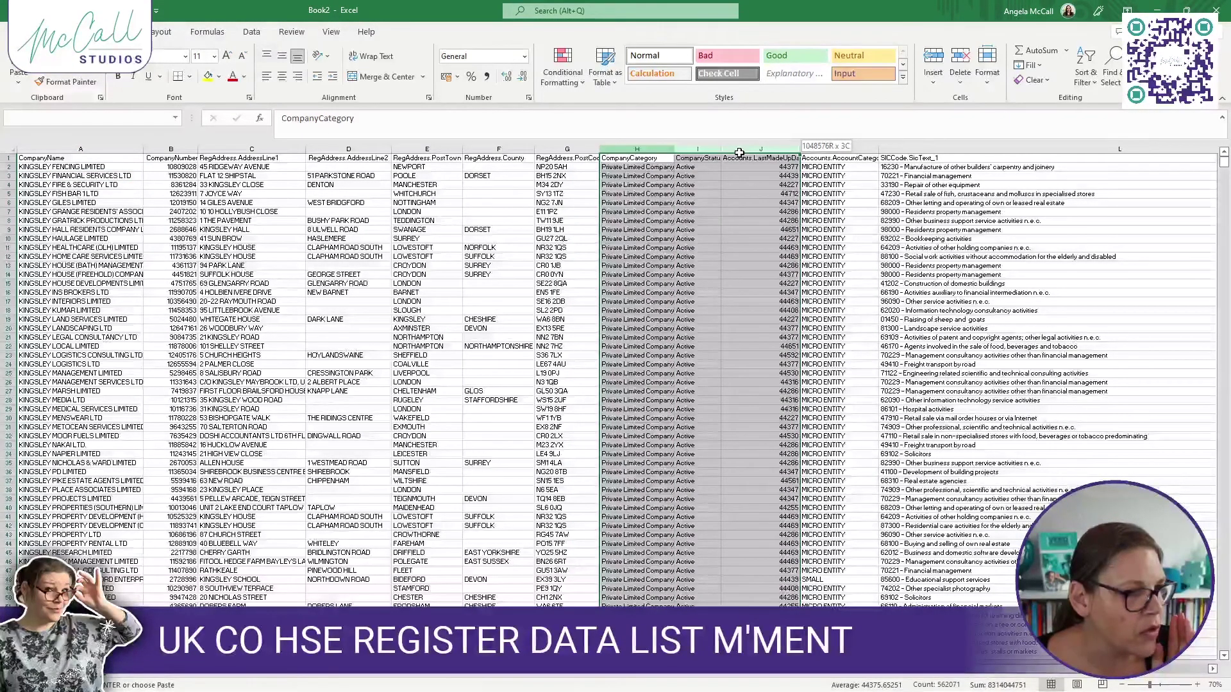
drag(740, 153, 755, 162)
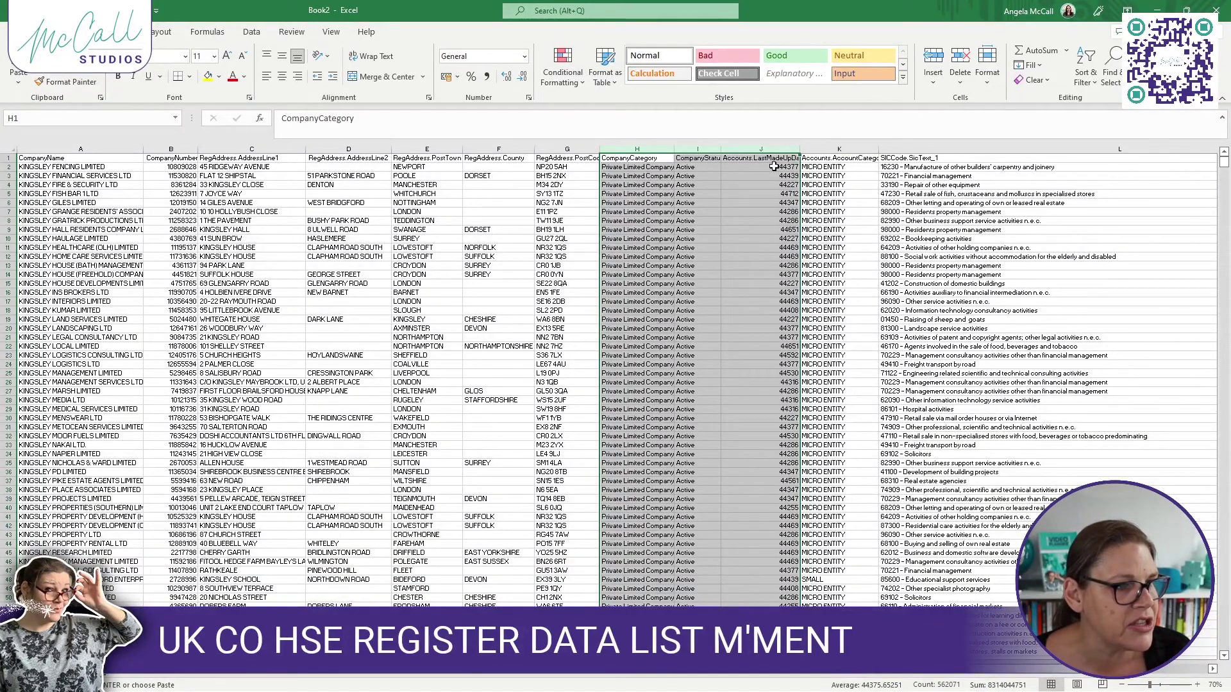
click(773, 166)
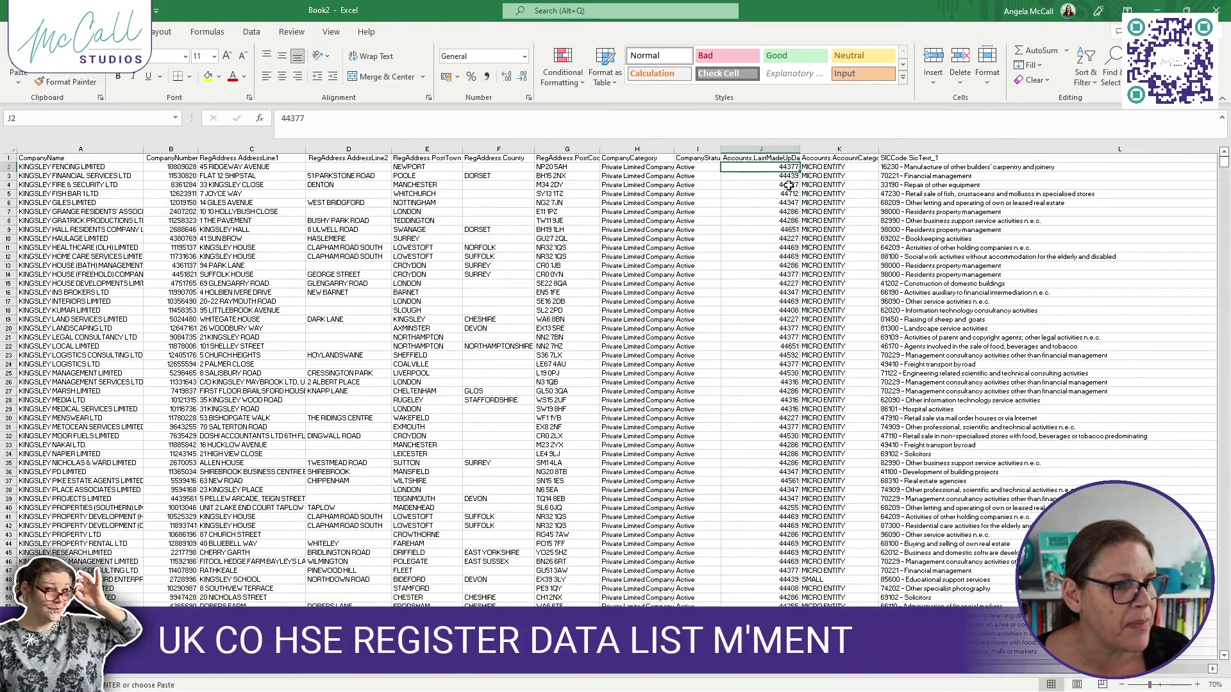
click(761, 149)
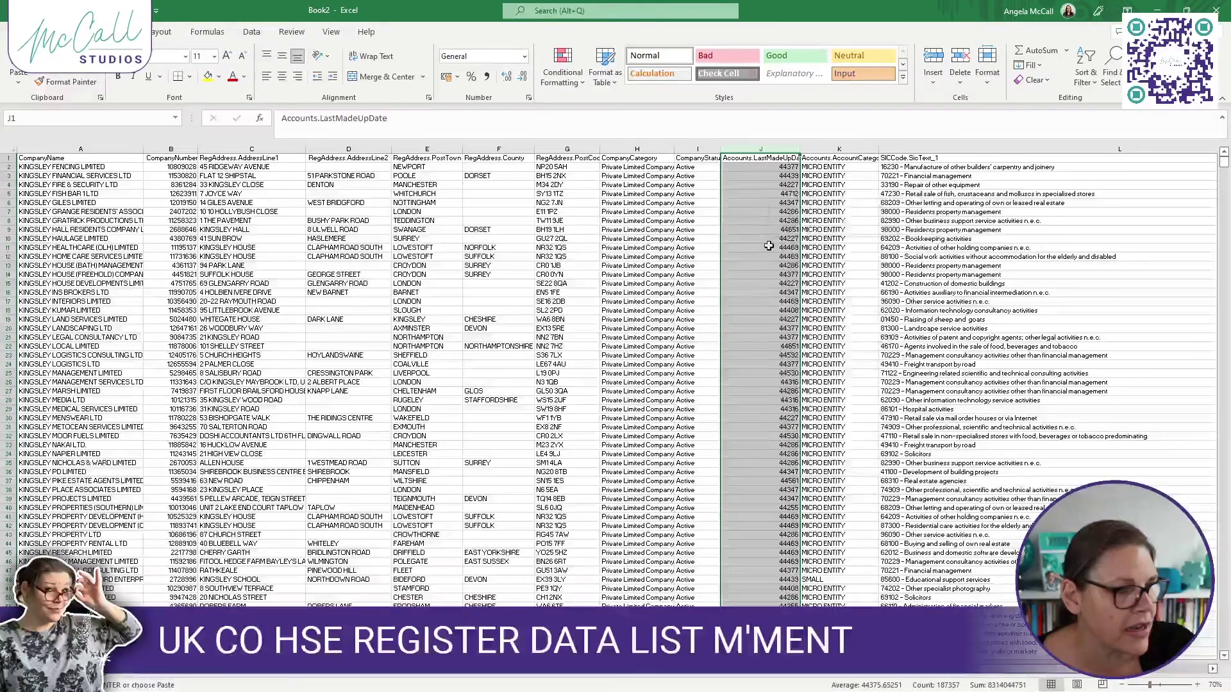
right_click(769, 245)
key(Escape)
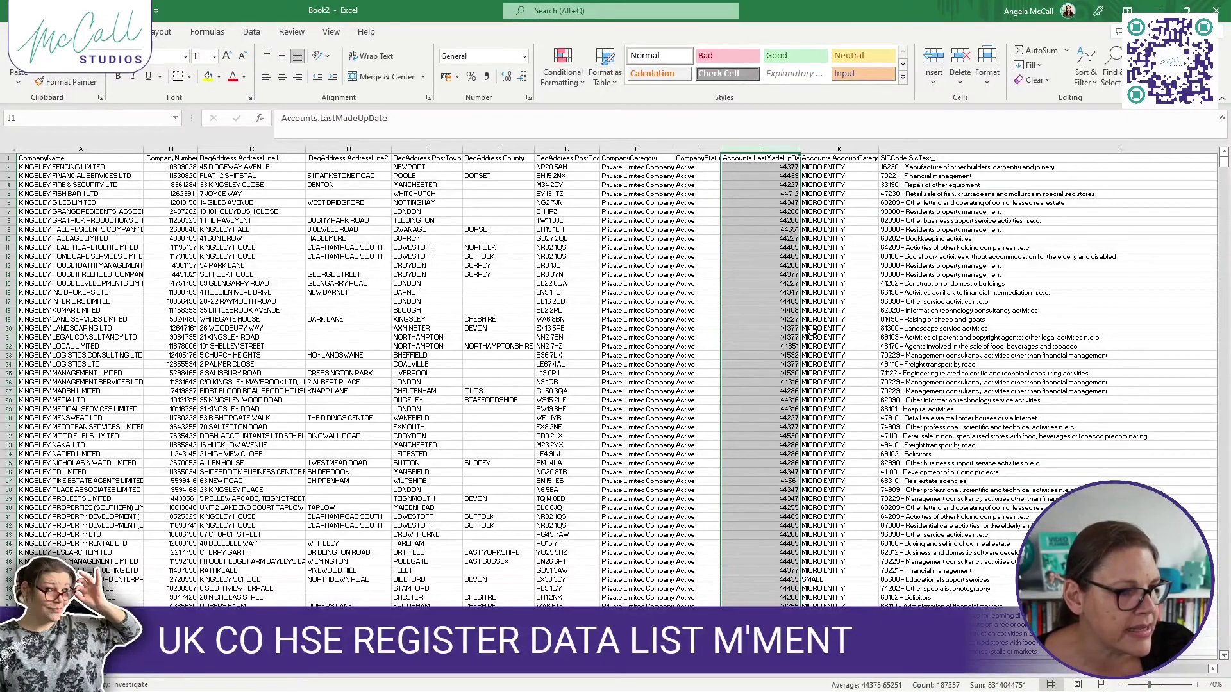
key(ctrl+1)
click(670, 337)
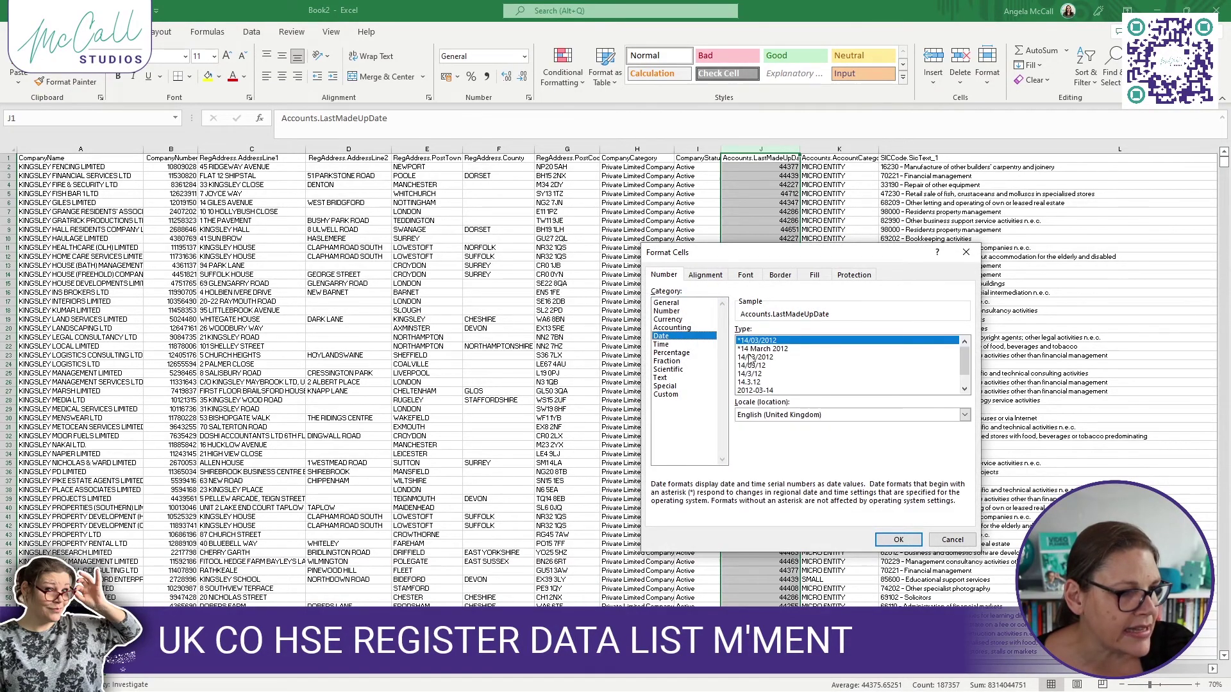
click(898, 540)
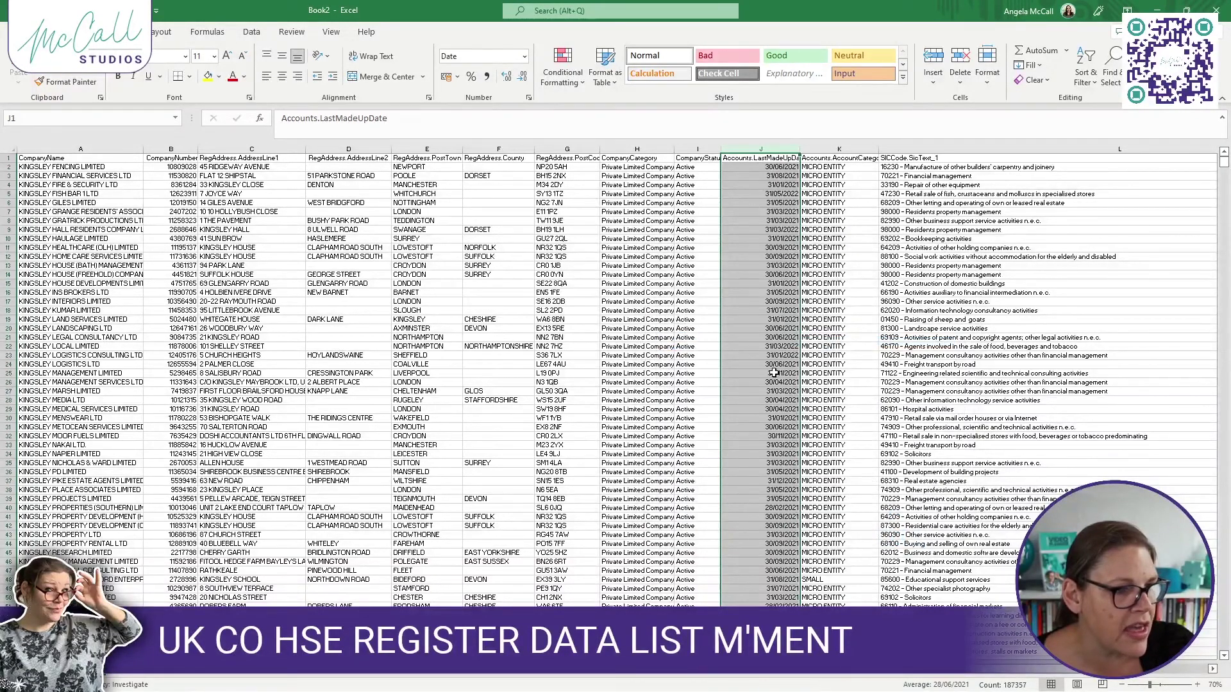
Delete the four columns from CompanyCategory through Accounts.AccountCategory, and narrow the SICCode.SicText_1 column
click(637, 149)
drag(700, 149, 852, 153)
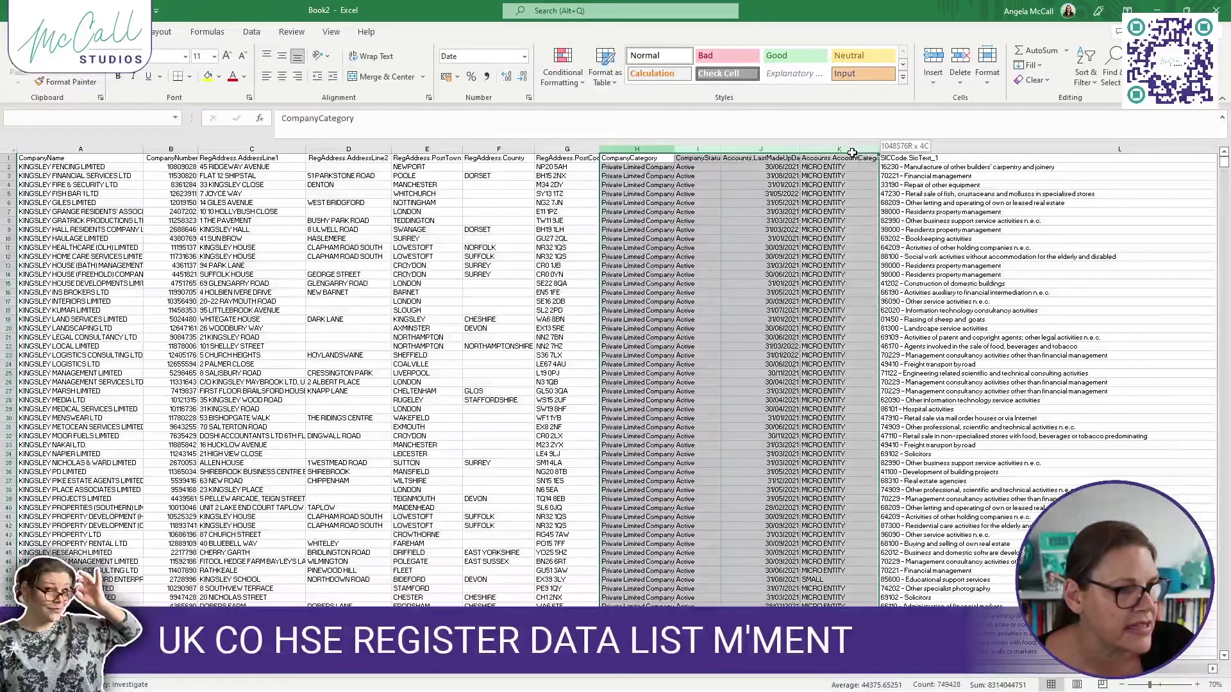
right_click(744, 202)
click(766, 327)
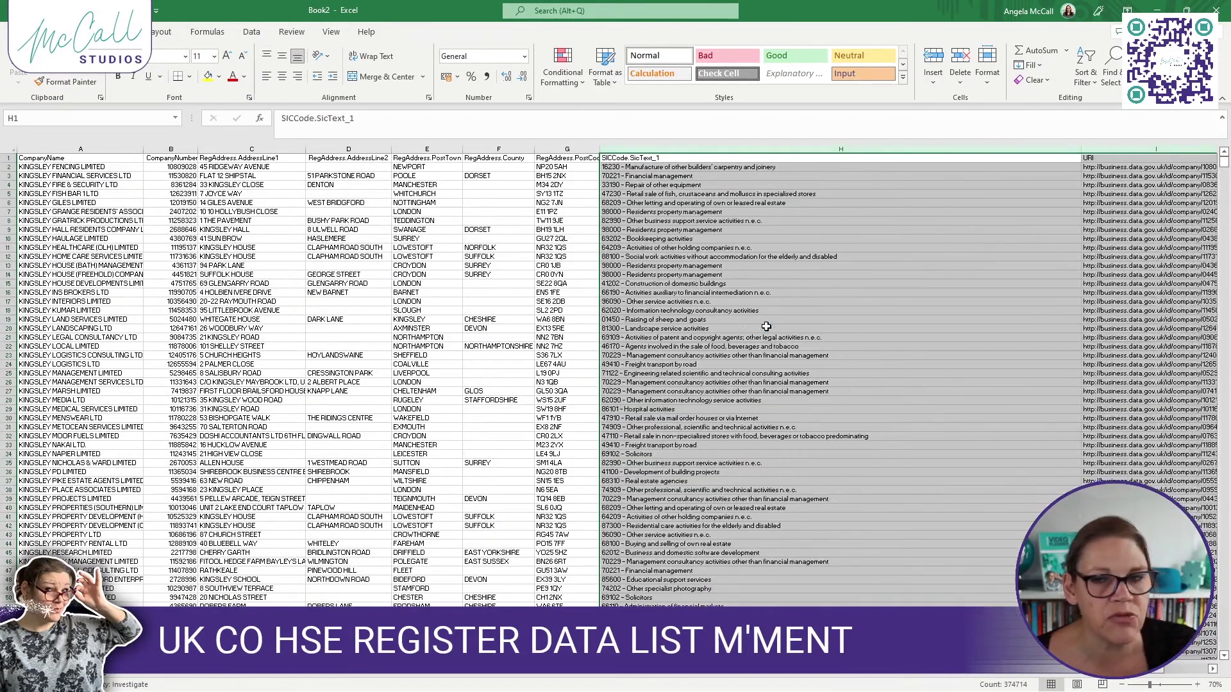
click(998, 229)
drag(1082, 154, 851, 160)
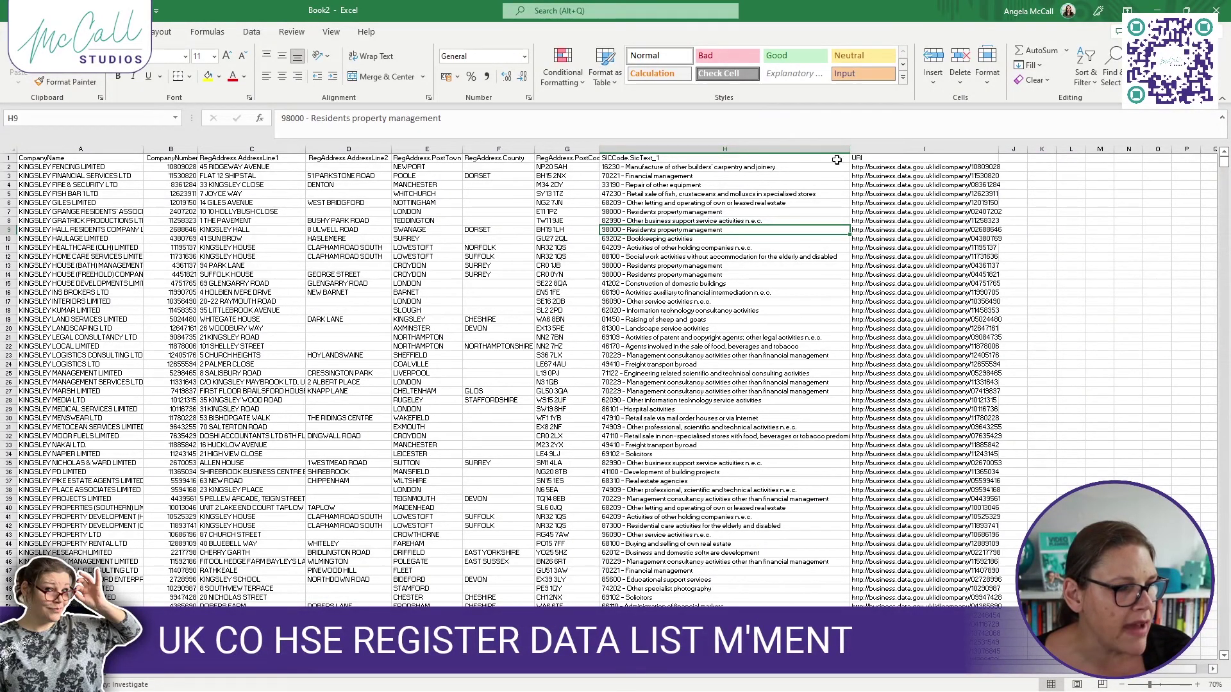
Move the SICCode.SicText_1 column after URI without leaving a blank column, and widen the URI column to fit its links
drag(779, 146, 1012, 174)
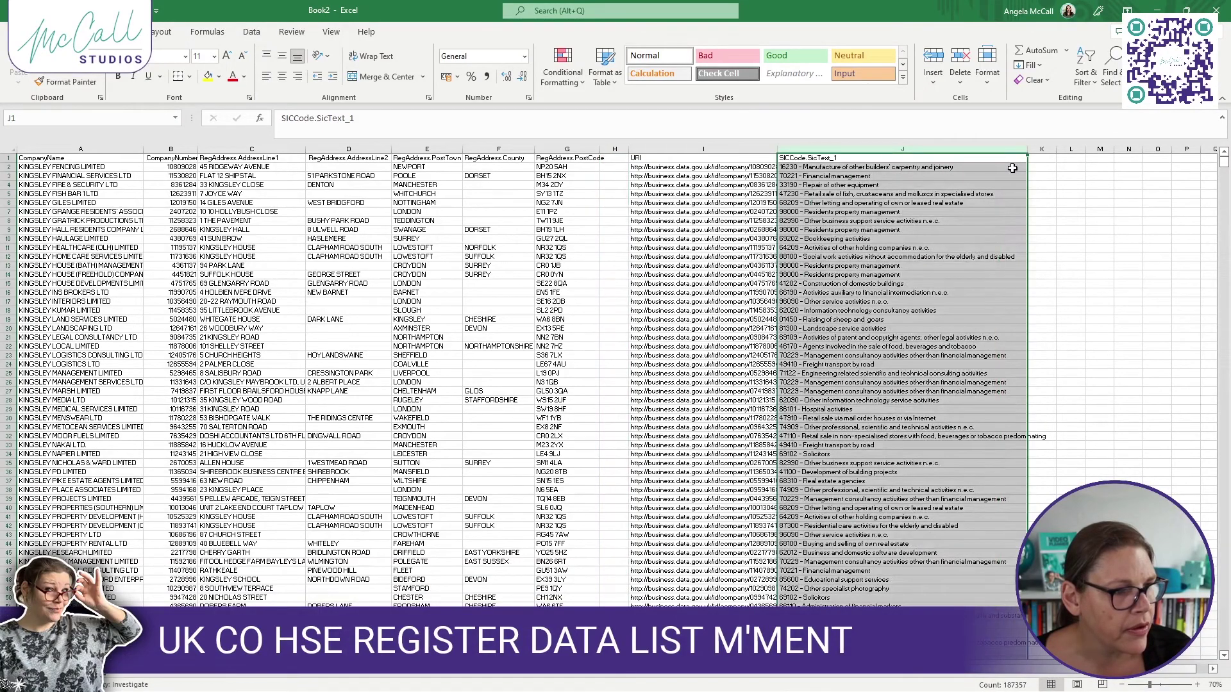
click(615, 149)
right_click(617, 180)
click(654, 304)
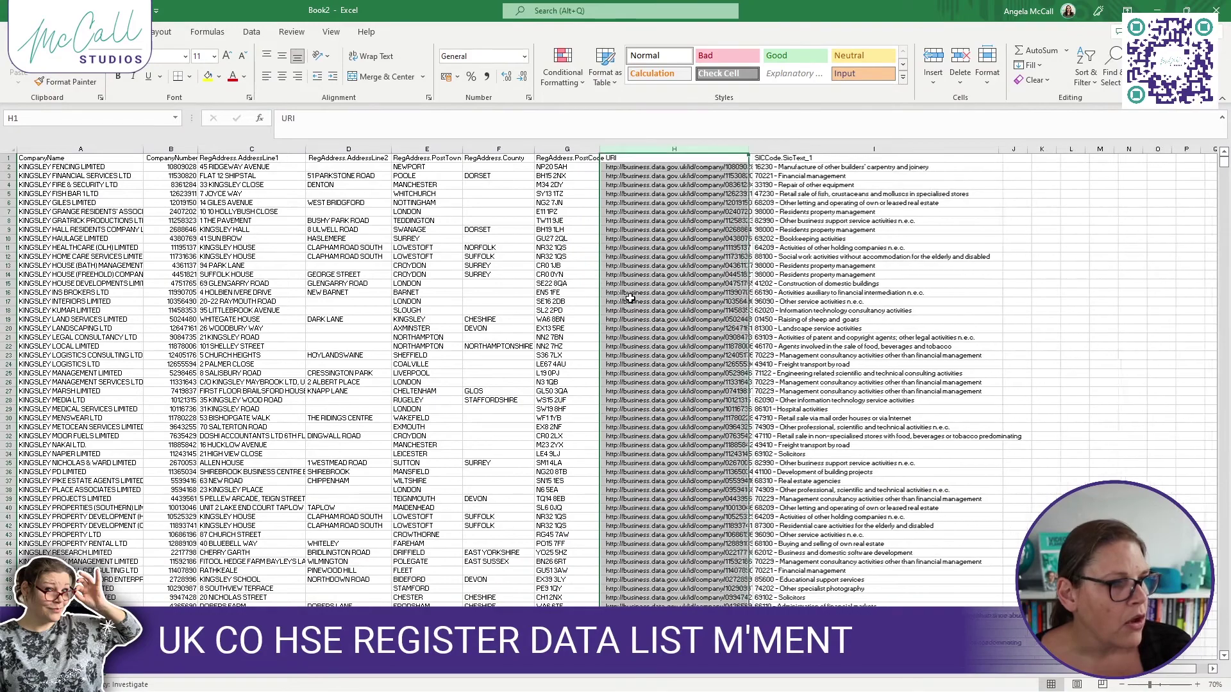
drag(749, 149, 768, 149)
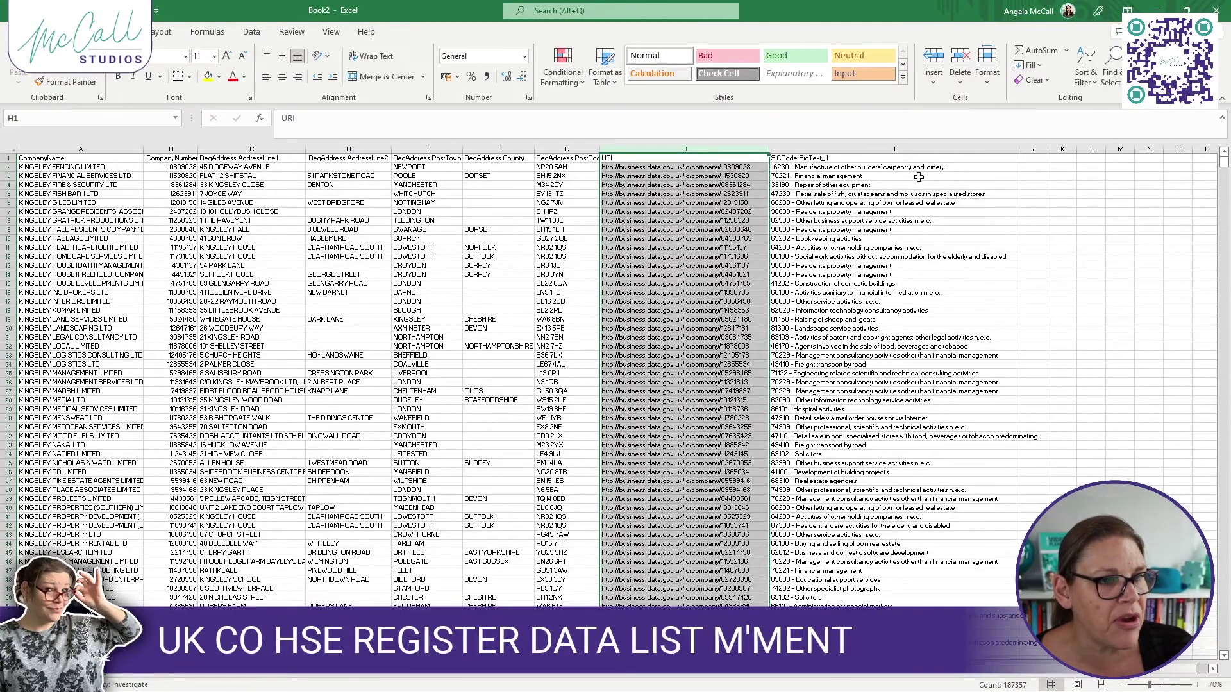
Save the workbook as 4of7-filter1.xlsx in the BasicCompanyData-2022-07-01-part4_7 folder
drag(1038, 161, 1178, 434)
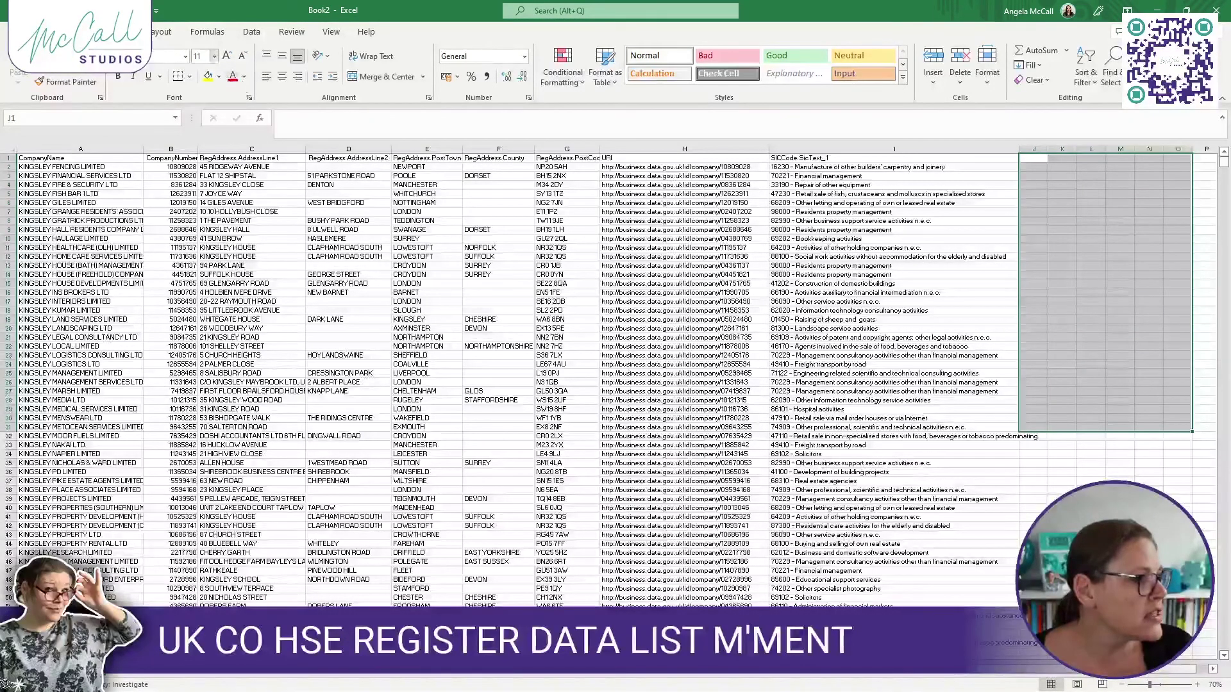
click(15, 32)
click(38, 202)
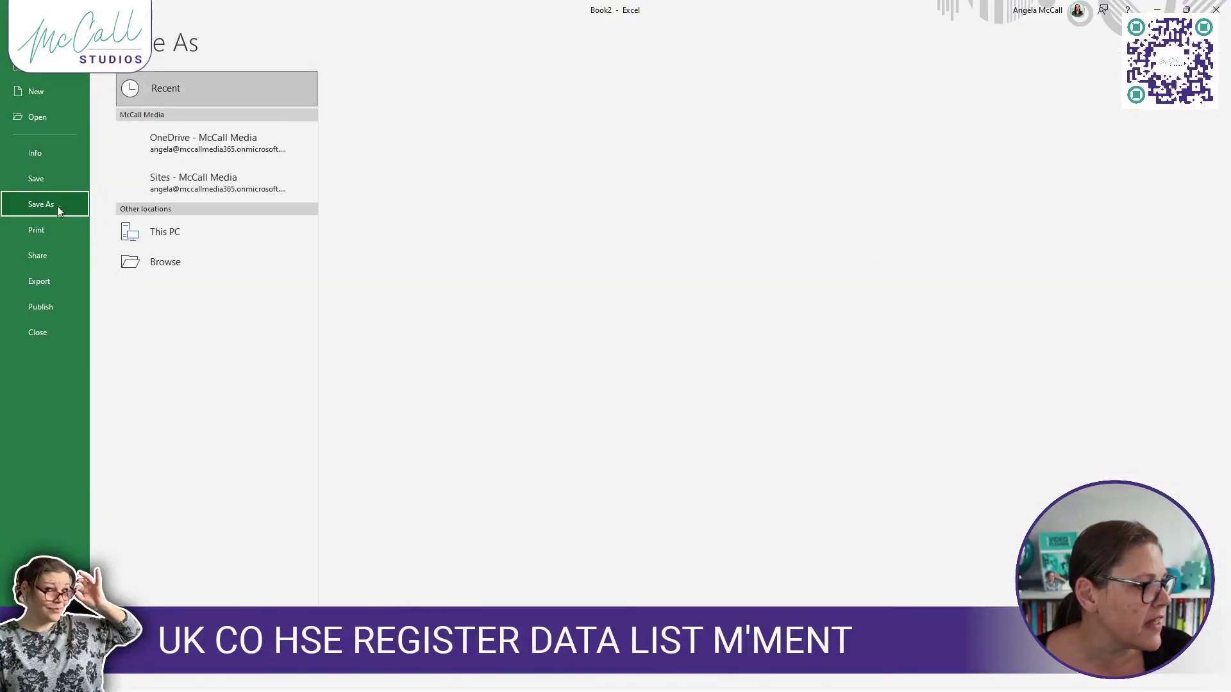
click(163, 261)
text(4of7-)
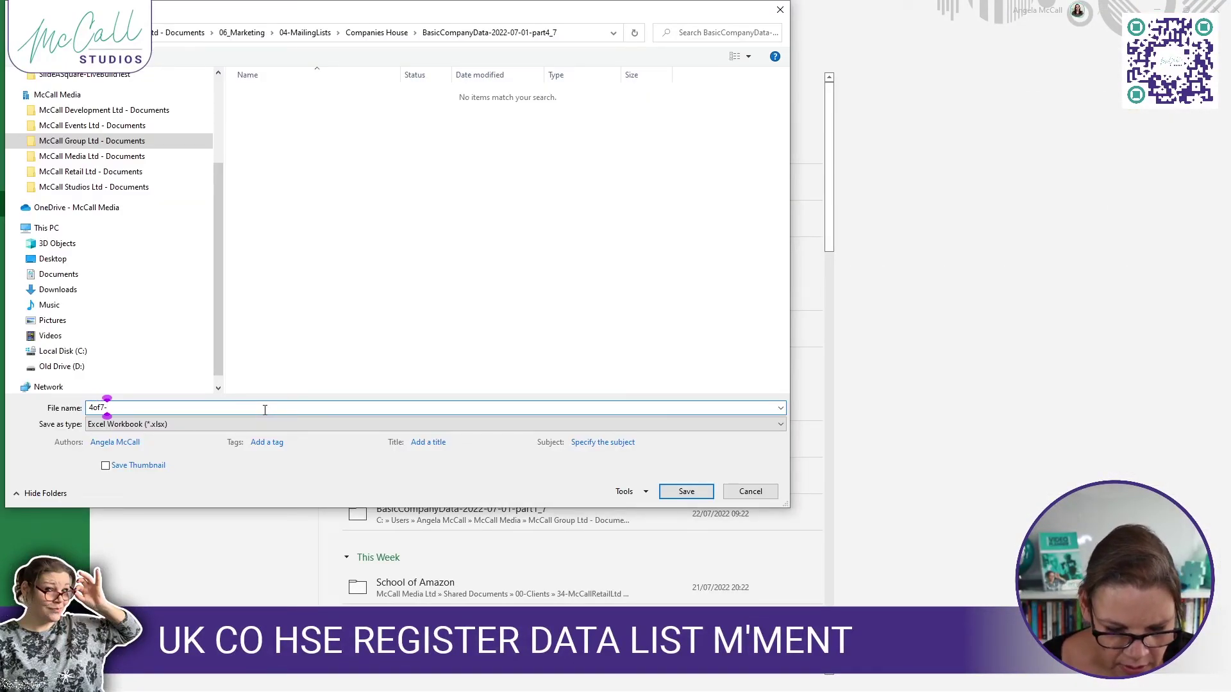
text(filter1.xlsx)
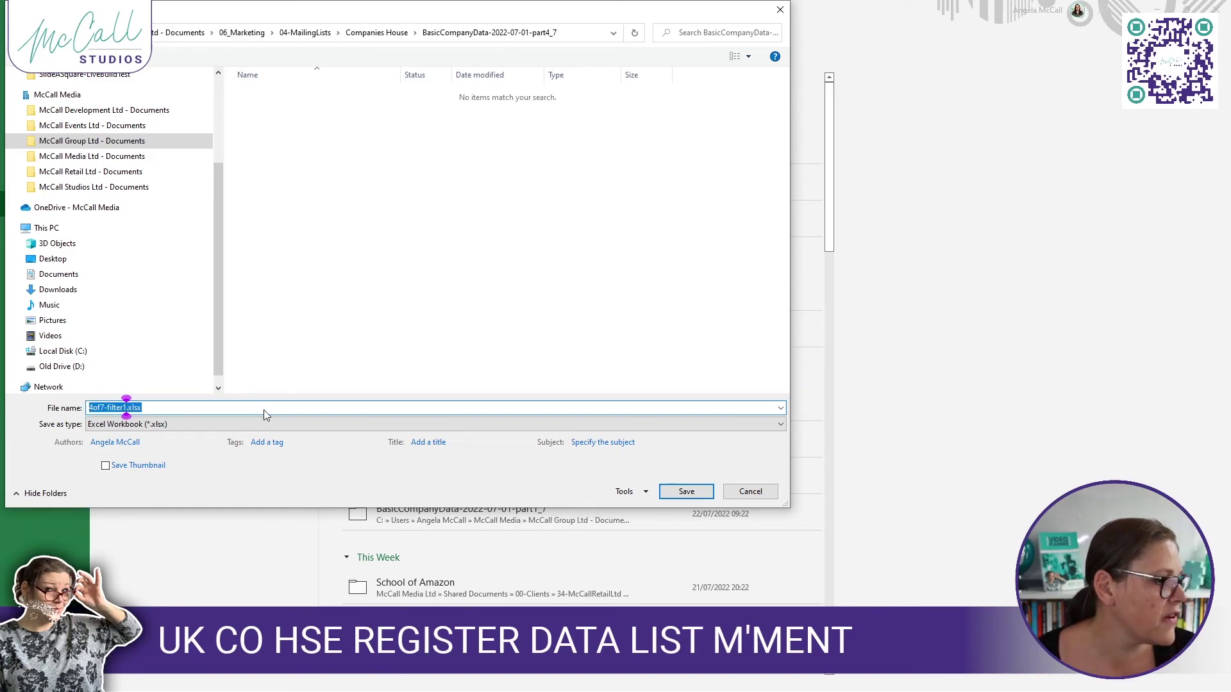
key(Return)
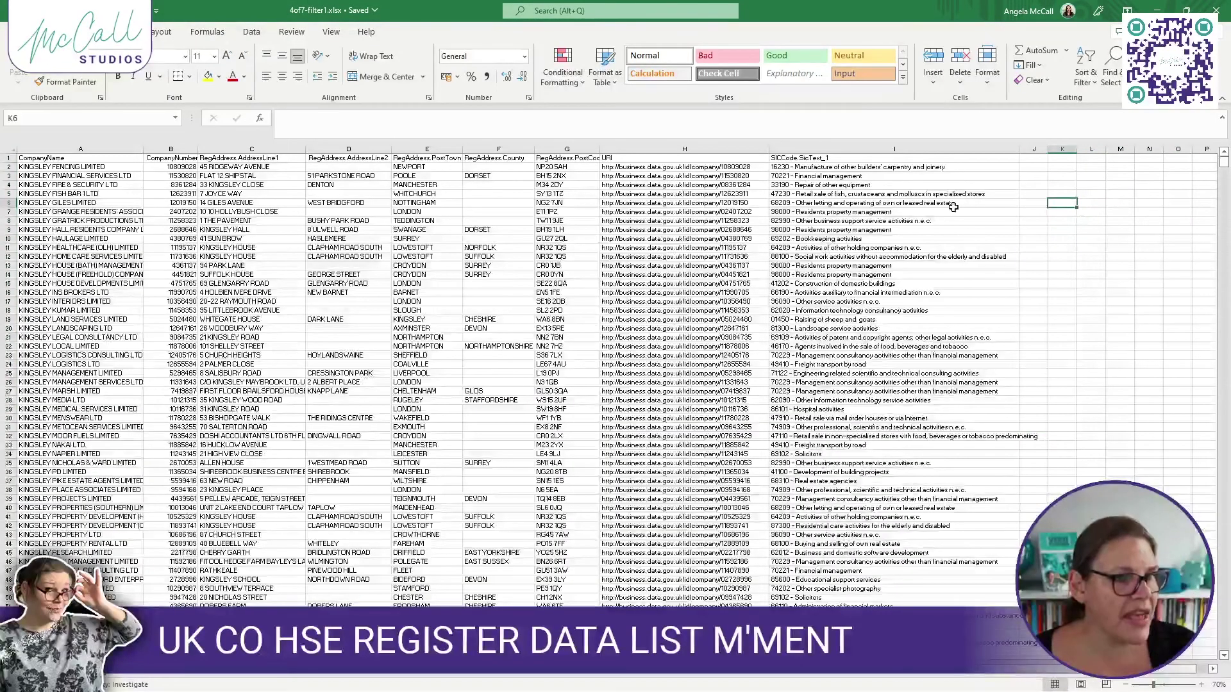
click(566, 149)
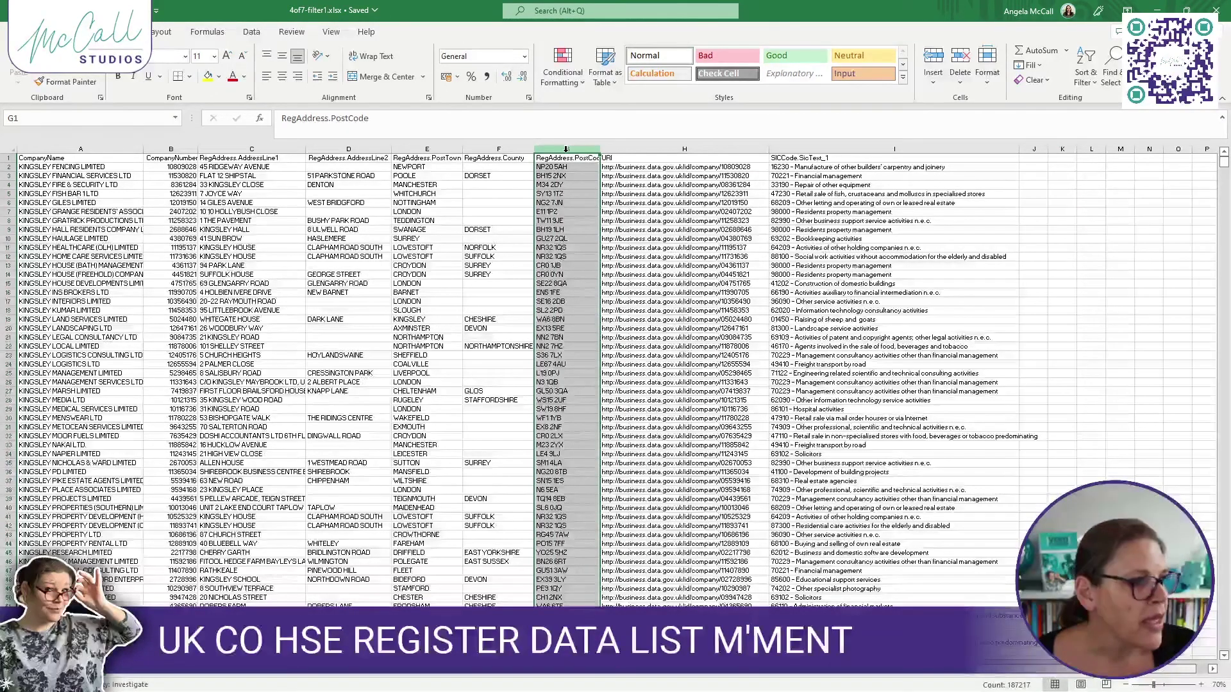
click(797, 149)
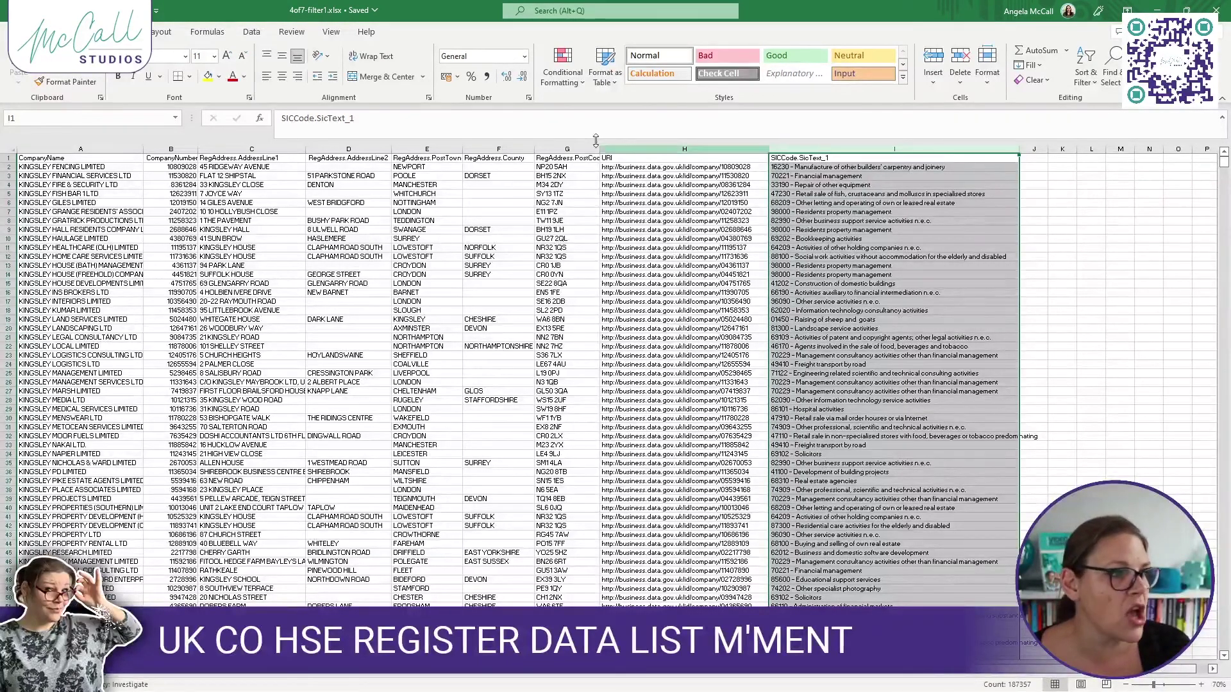
click(568, 144)
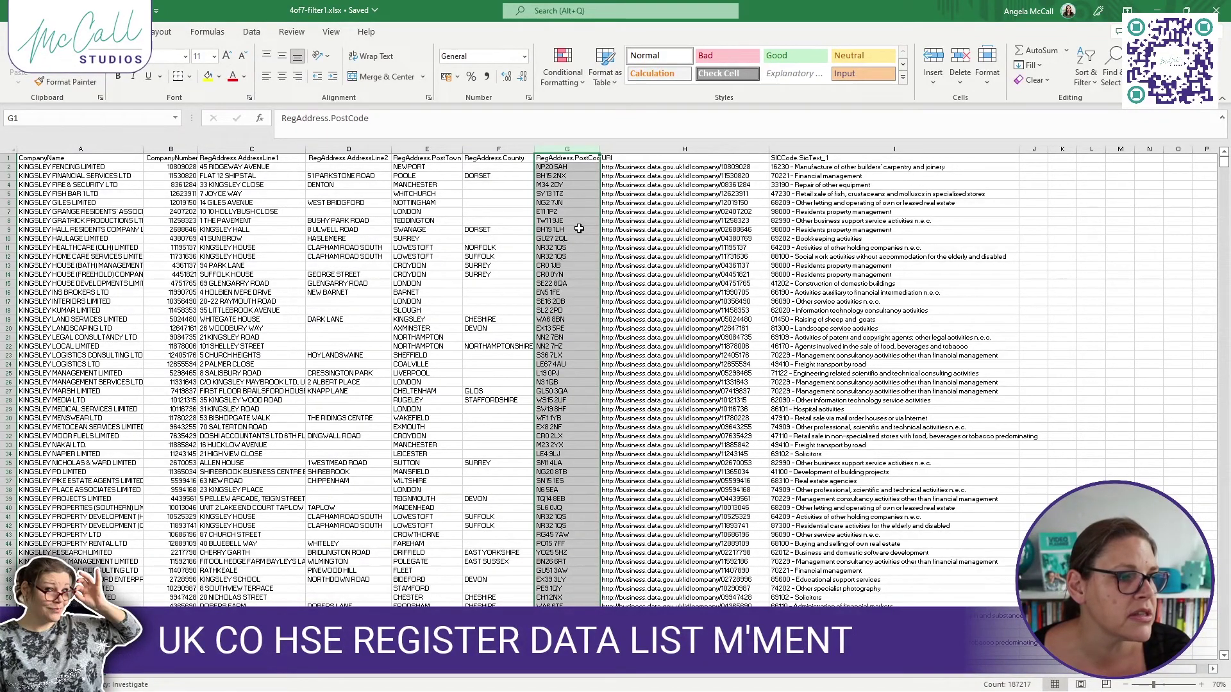
Narrow the URI column and slightly widen the SICCode.SicText_1 column
click(574, 437)
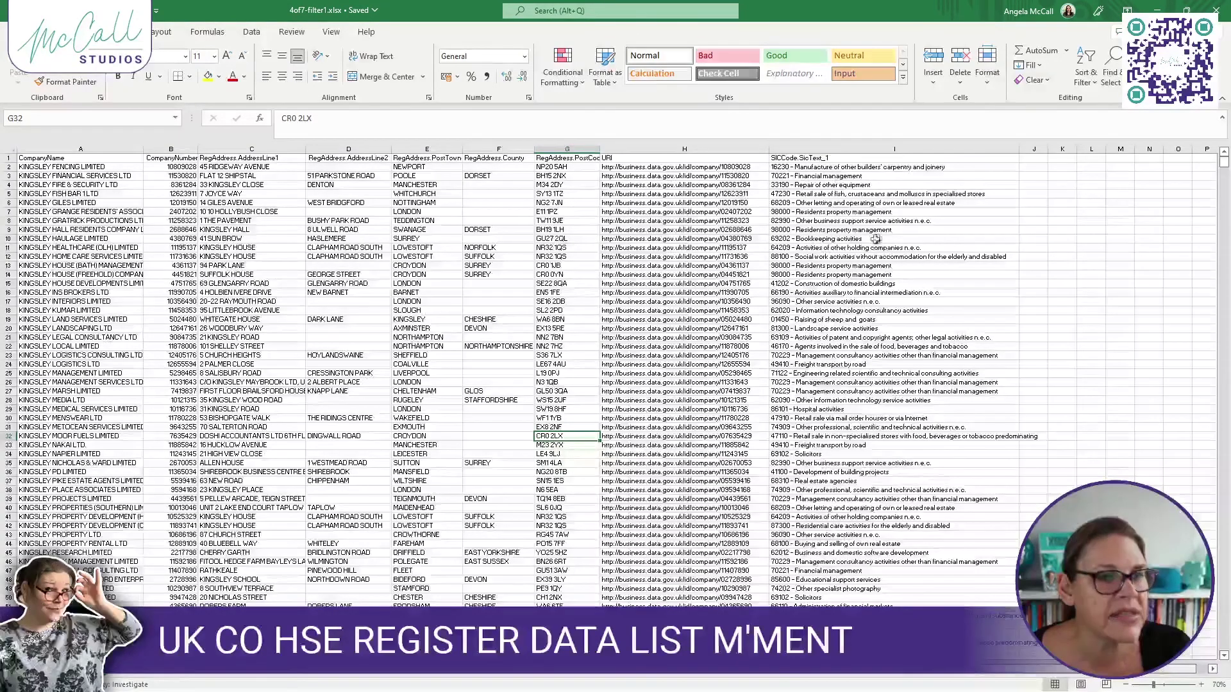
drag(769, 148, 706, 147)
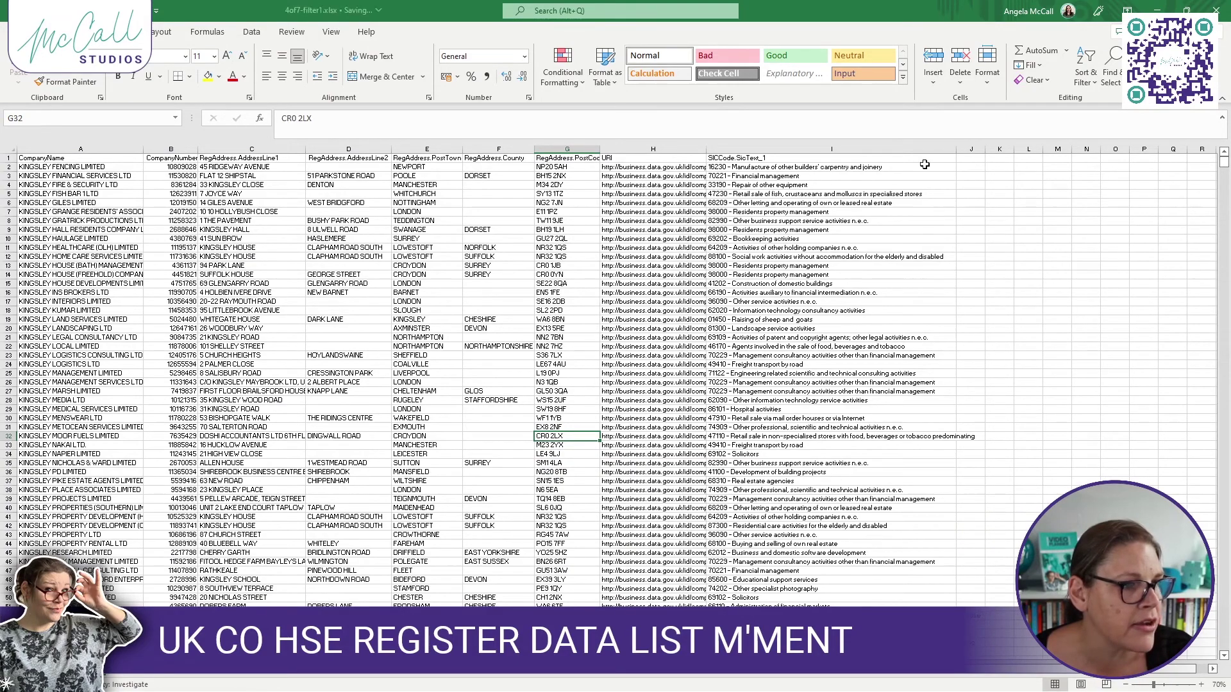
drag(962, 148, 983, 148)
Examine how the SIC code number and its description are combined in cell I2
click(766, 168)
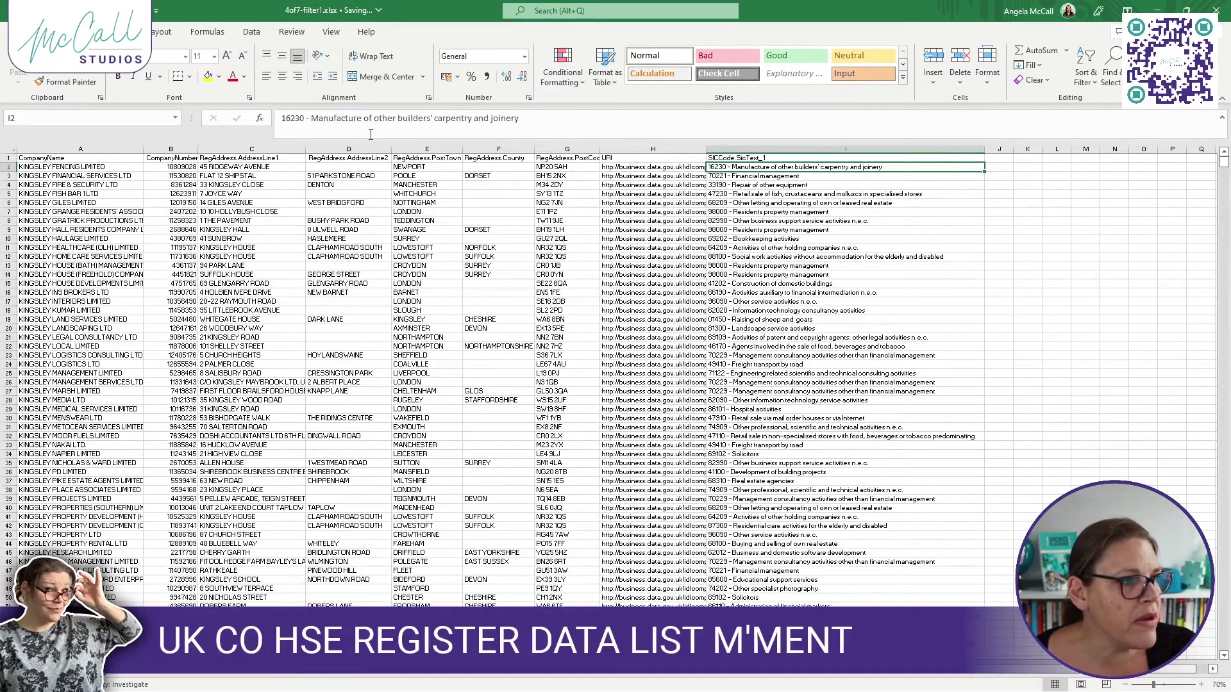
drag(281, 118, 530, 121)
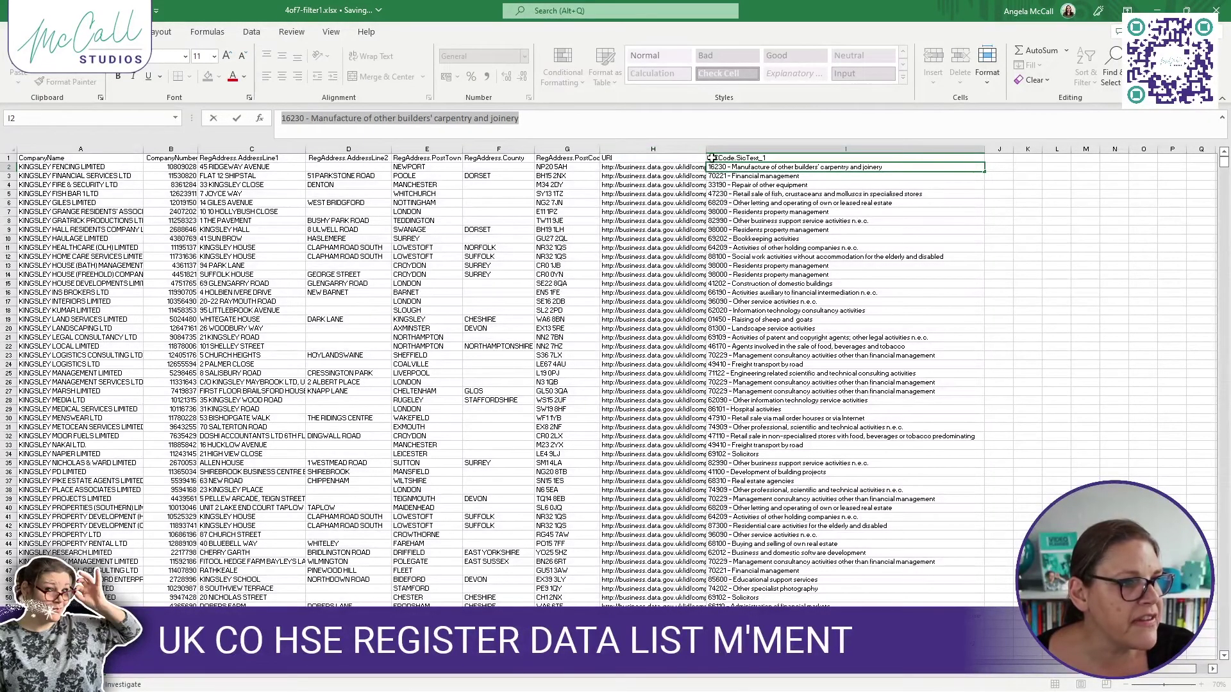
double_click(293, 119)
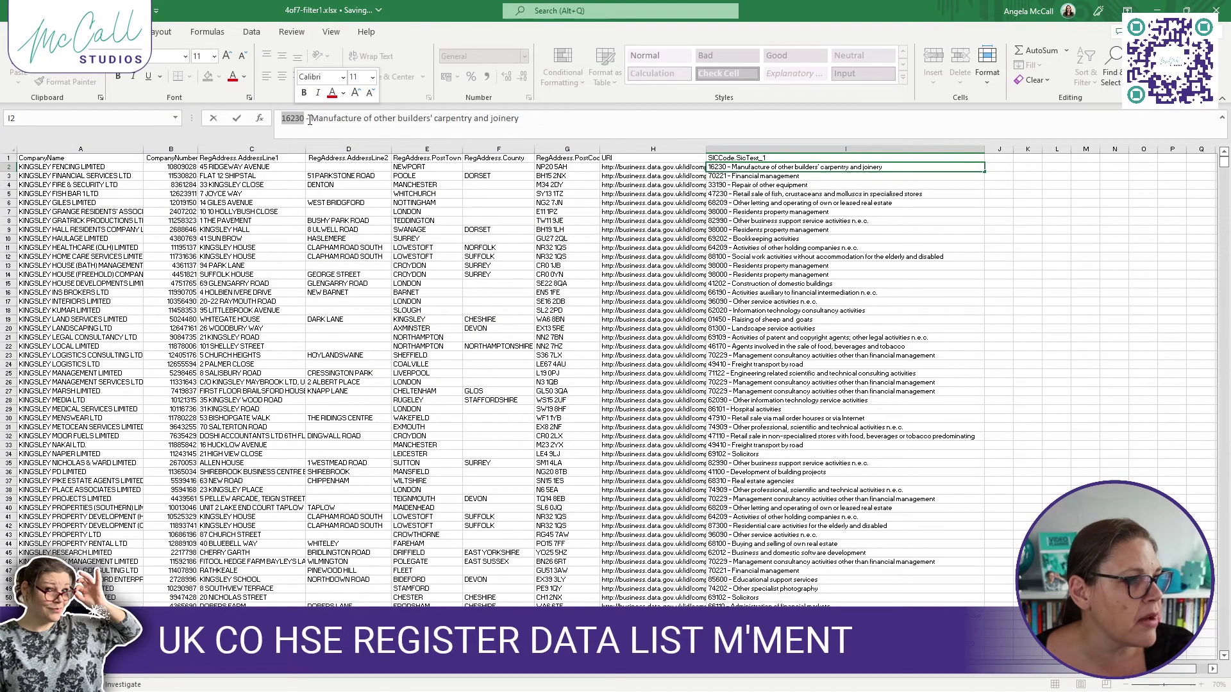
drag(317, 119, 521, 119)
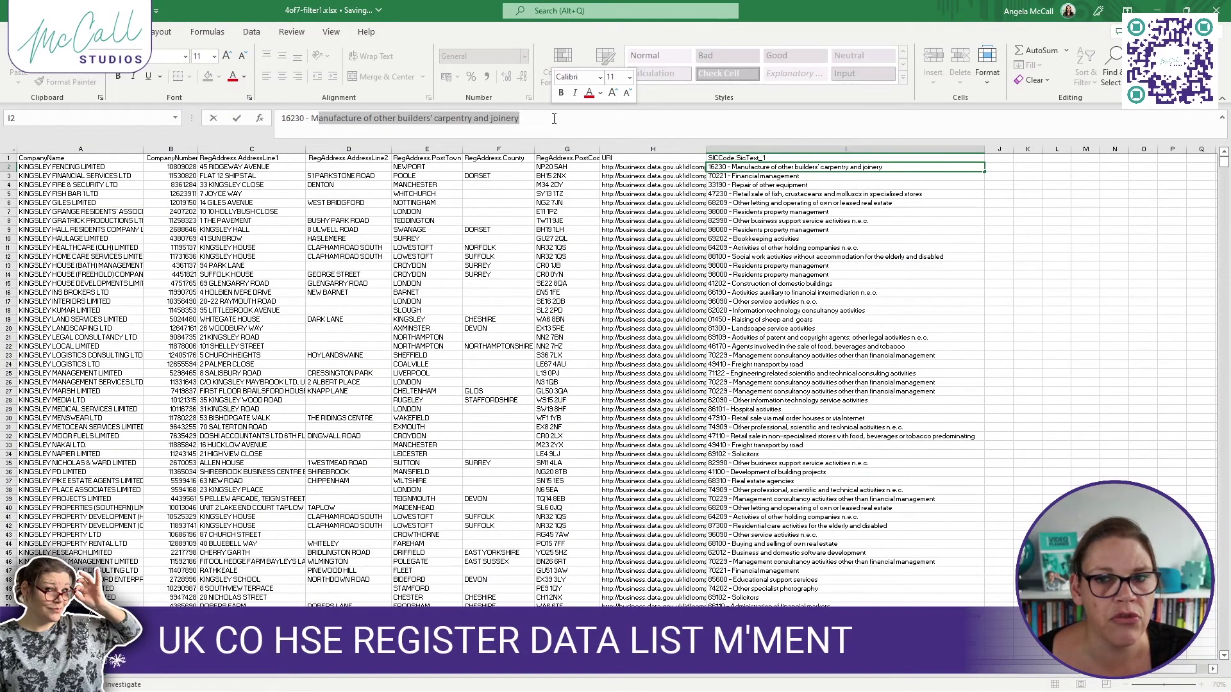
Enter the formula =LEFT(I2,5) in cell J2 to extract the five-digit SIC code
click(995, 168)
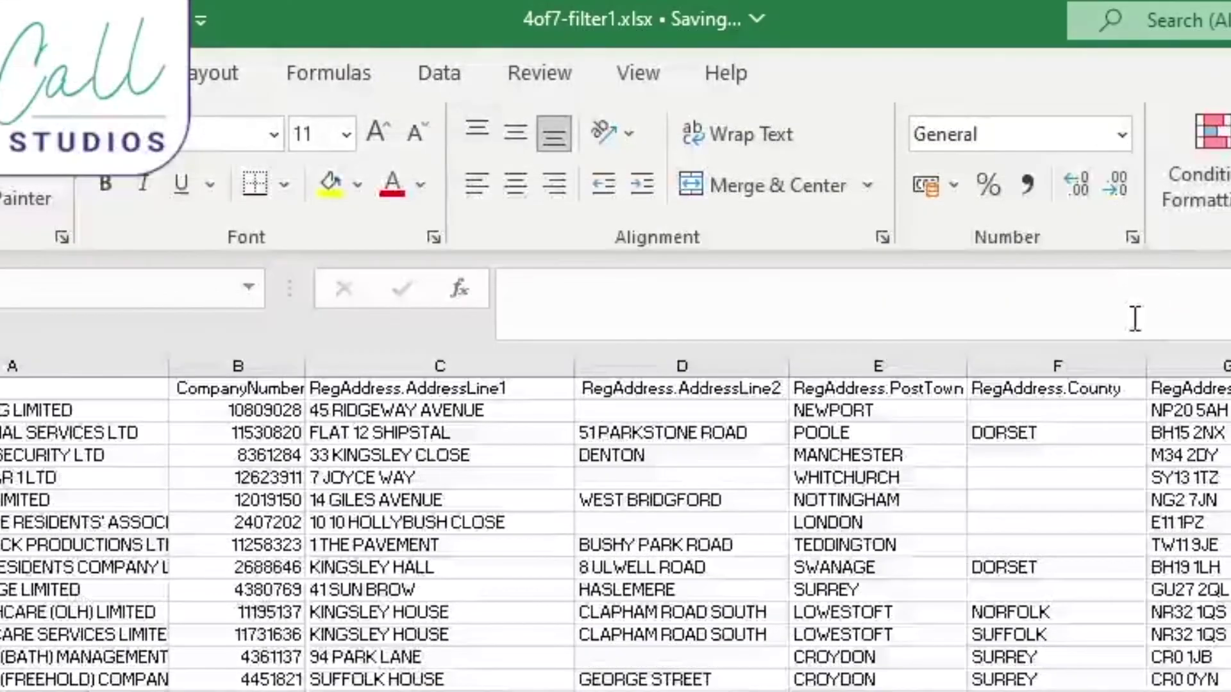
click(529, 121)
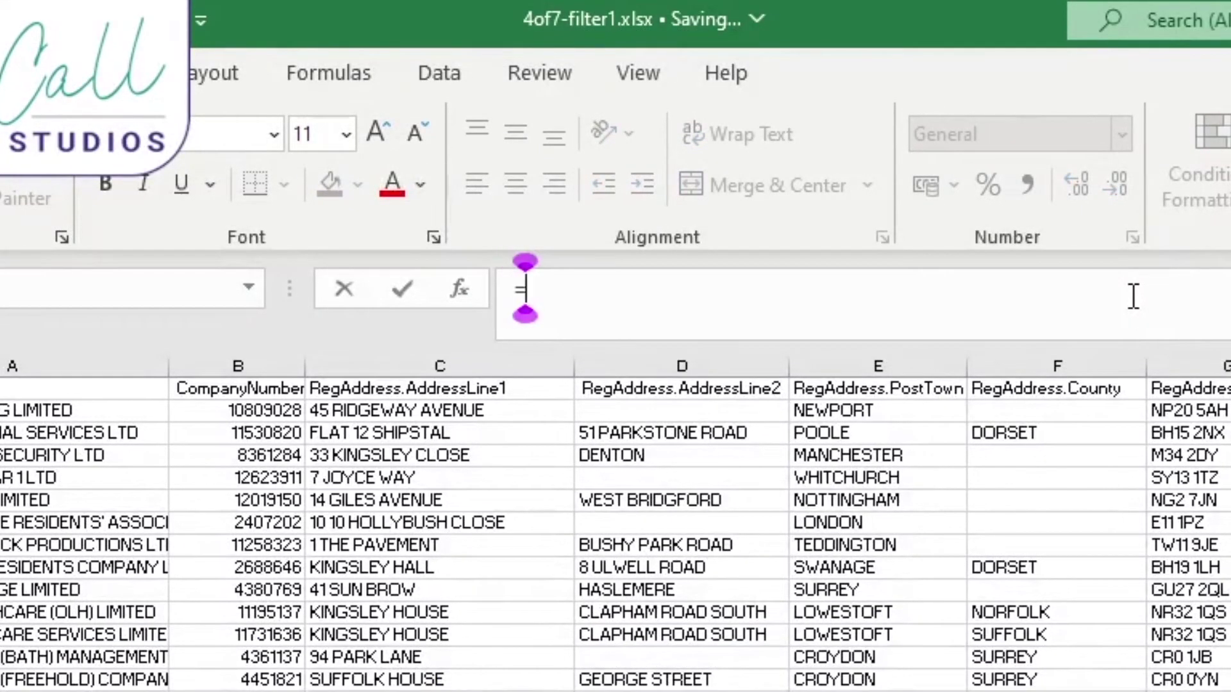
text(=left)
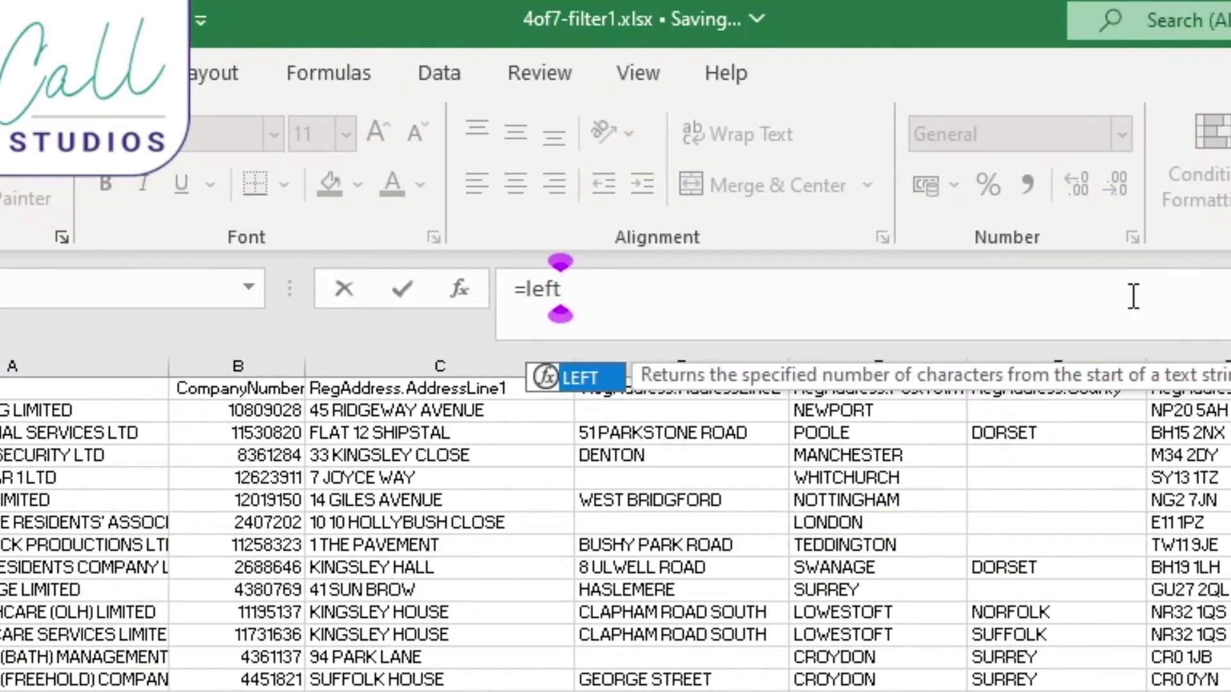
text(()
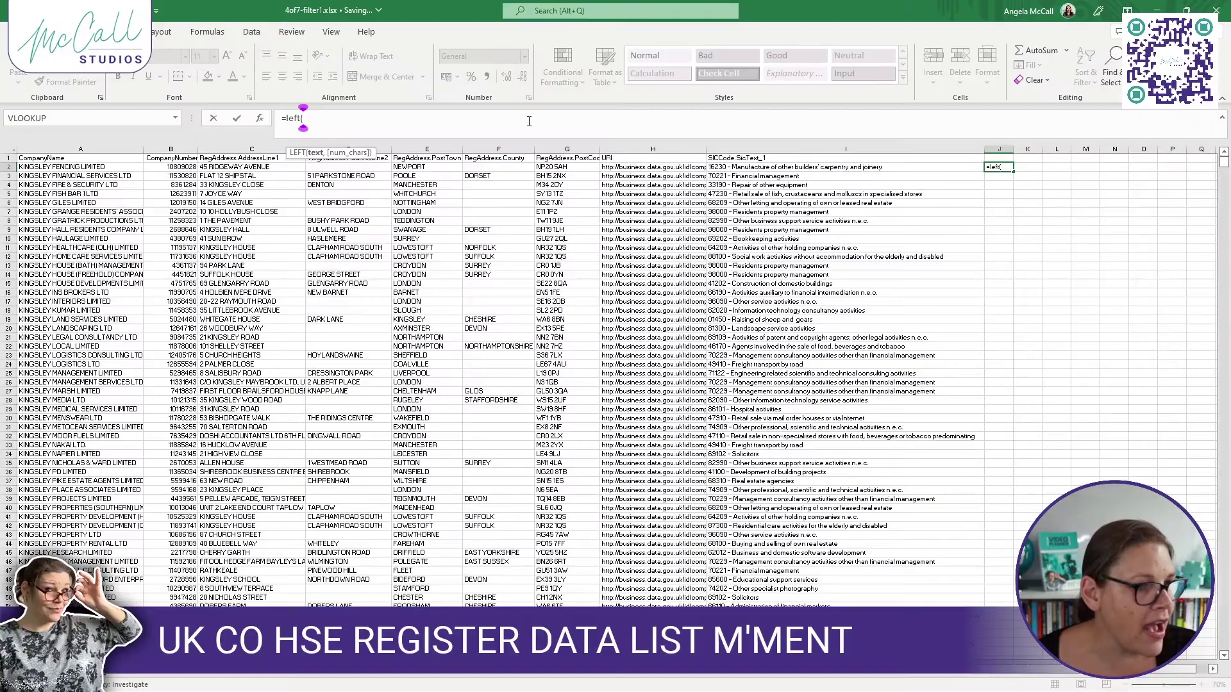
click(845, 168)
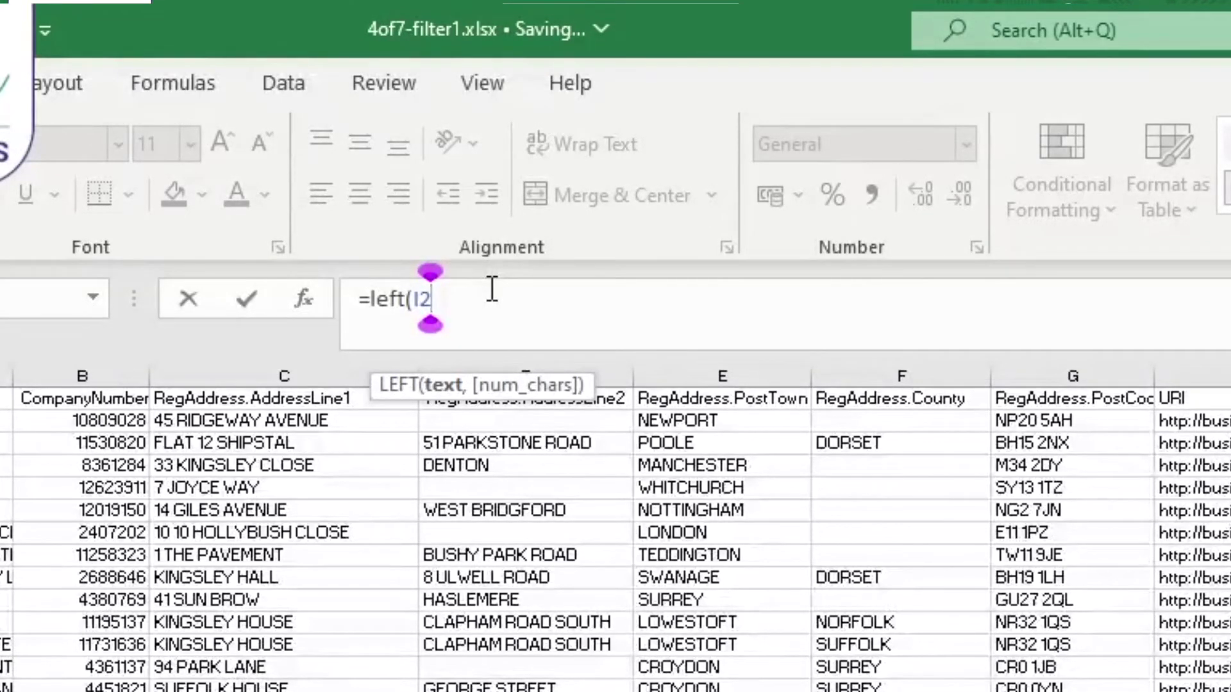
text(,)
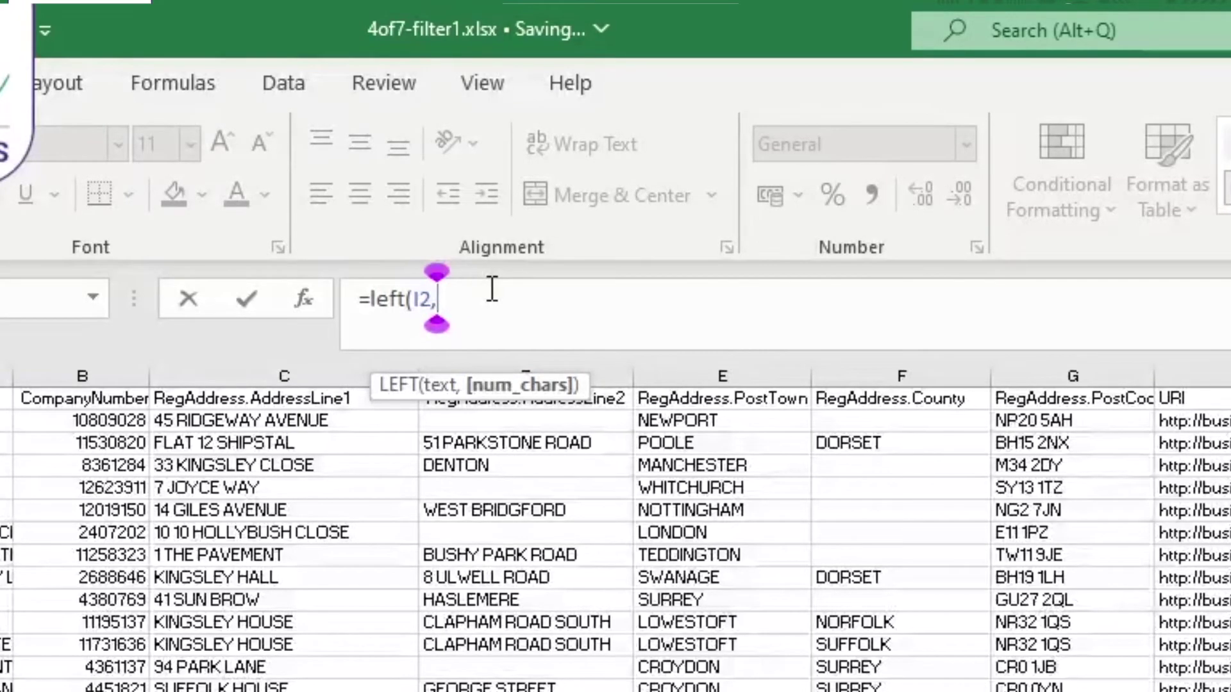
text(5)
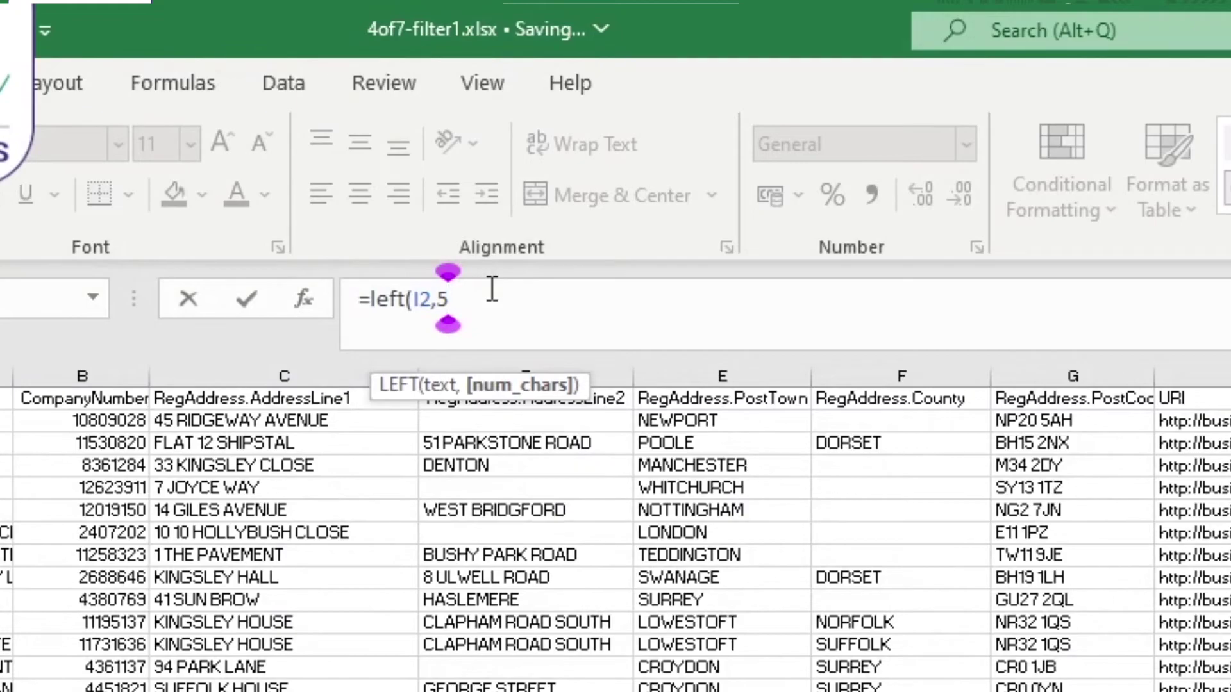
text())
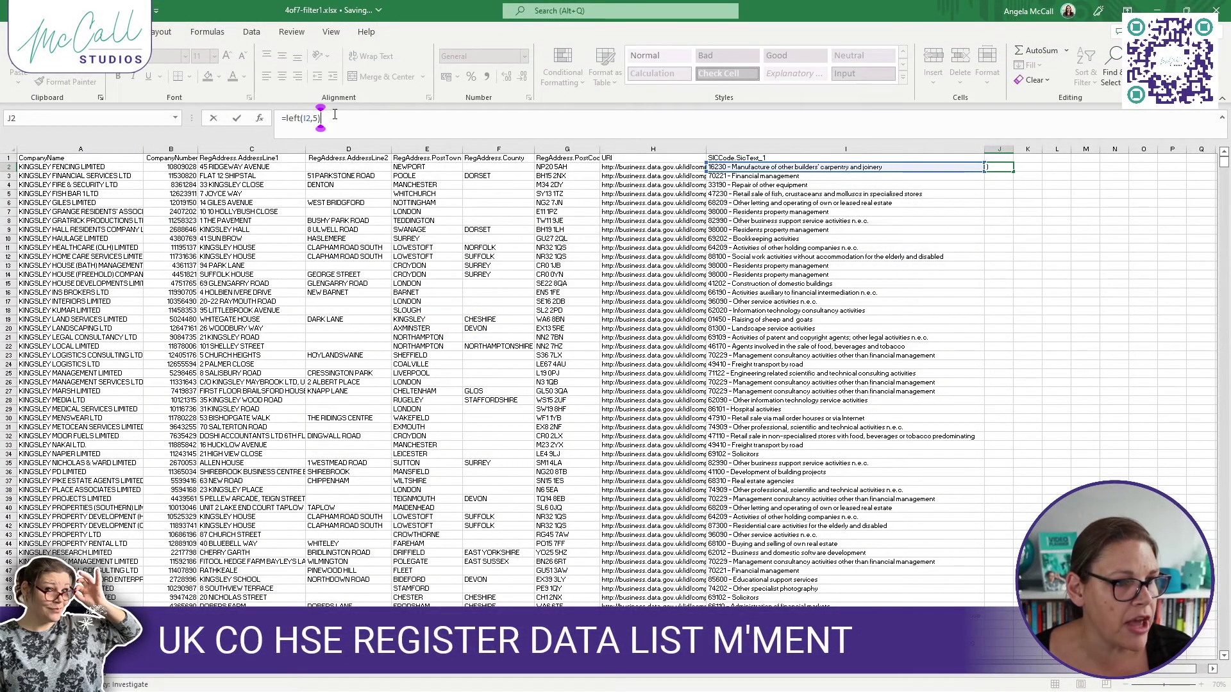
key(Return)
click(997, 166)
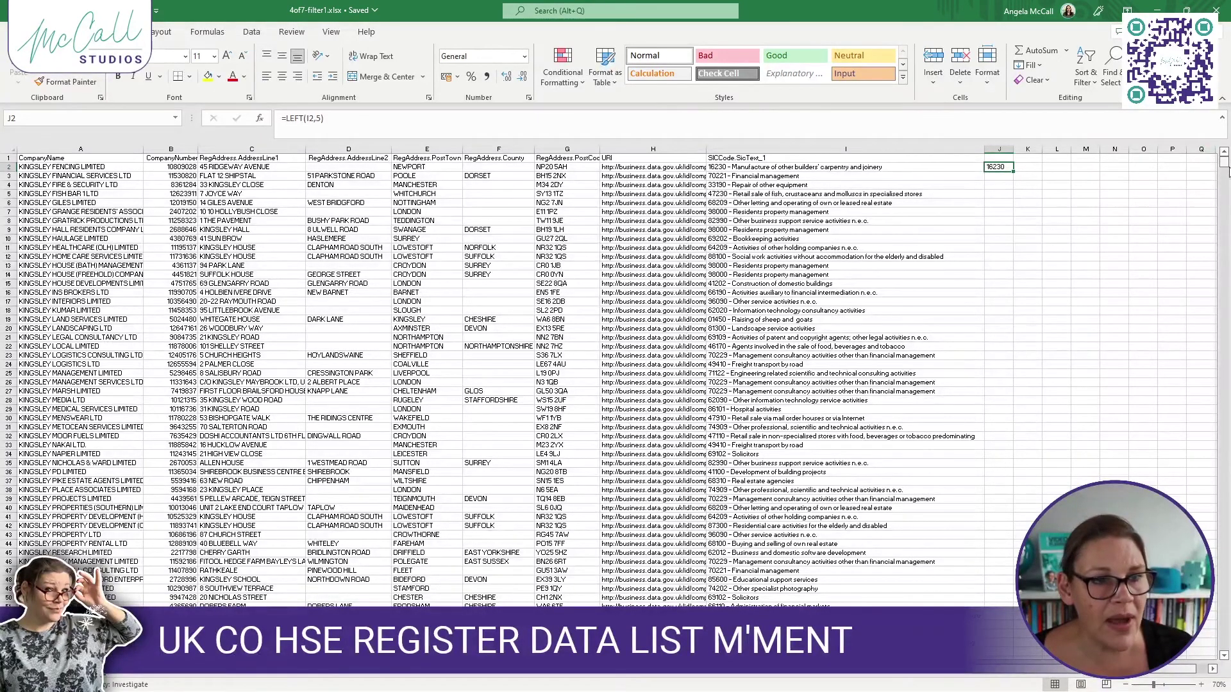
Check how far down the company list extends, and fill J2's LEFT formula down column J to the last company row
click(51, 159)
key(ctrl+Down)
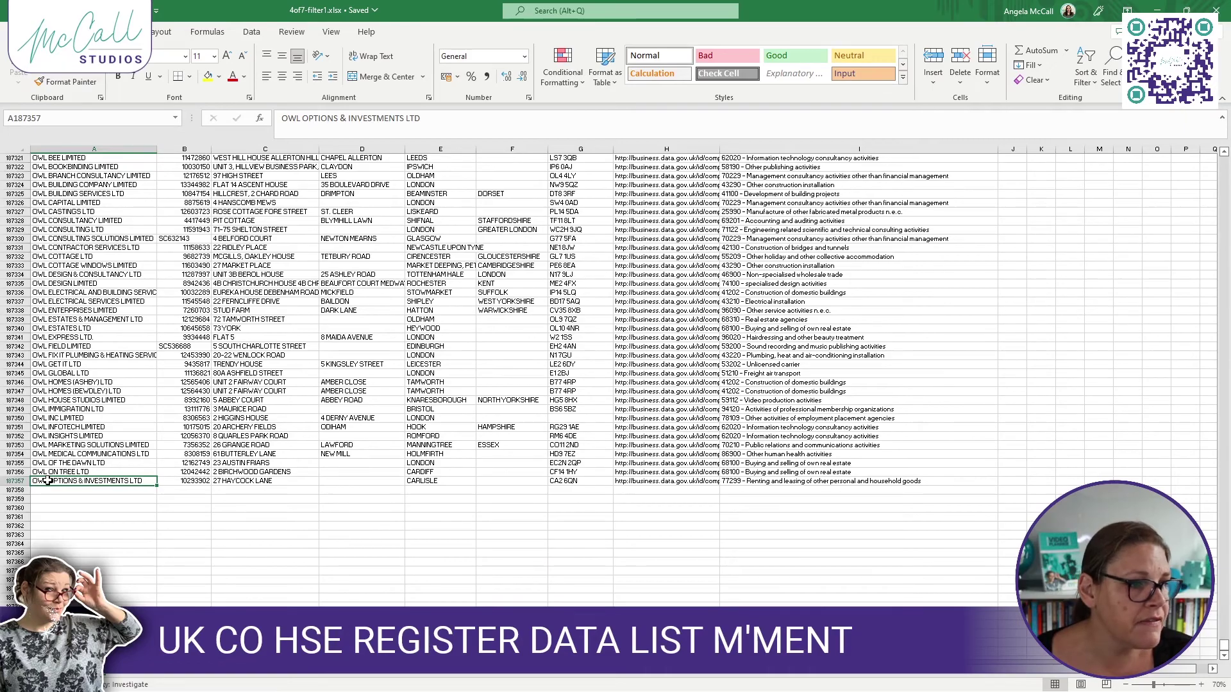
key(ctrl+Home)
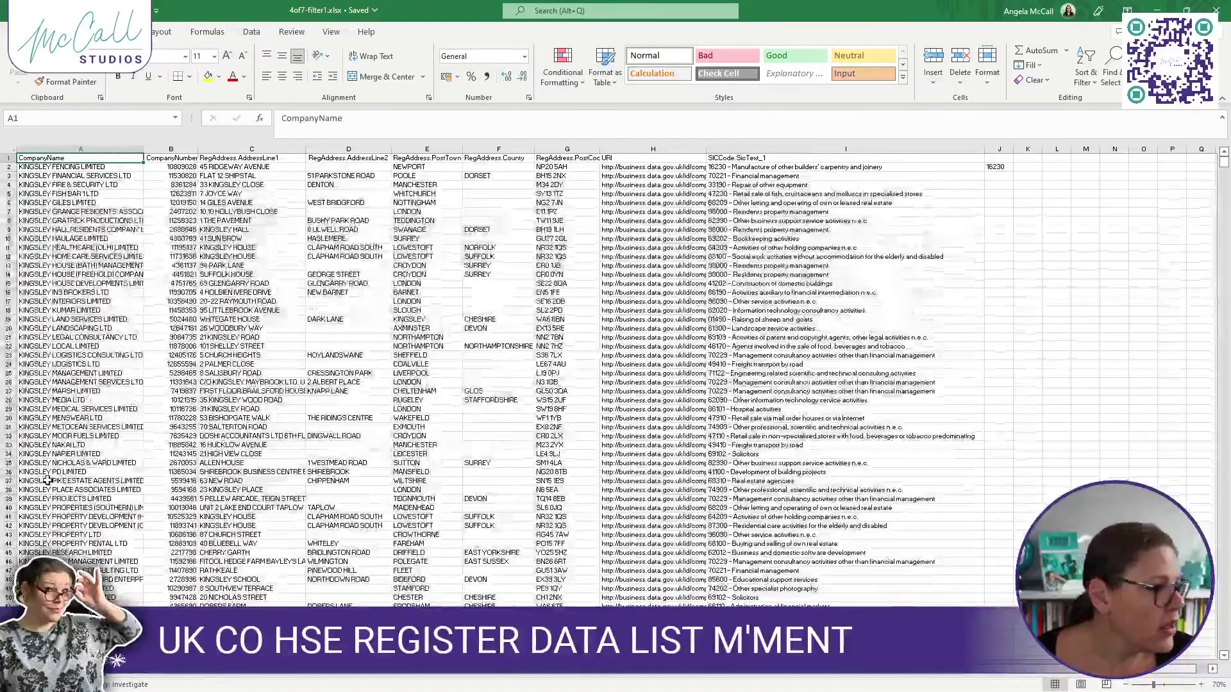
click(997, 167)
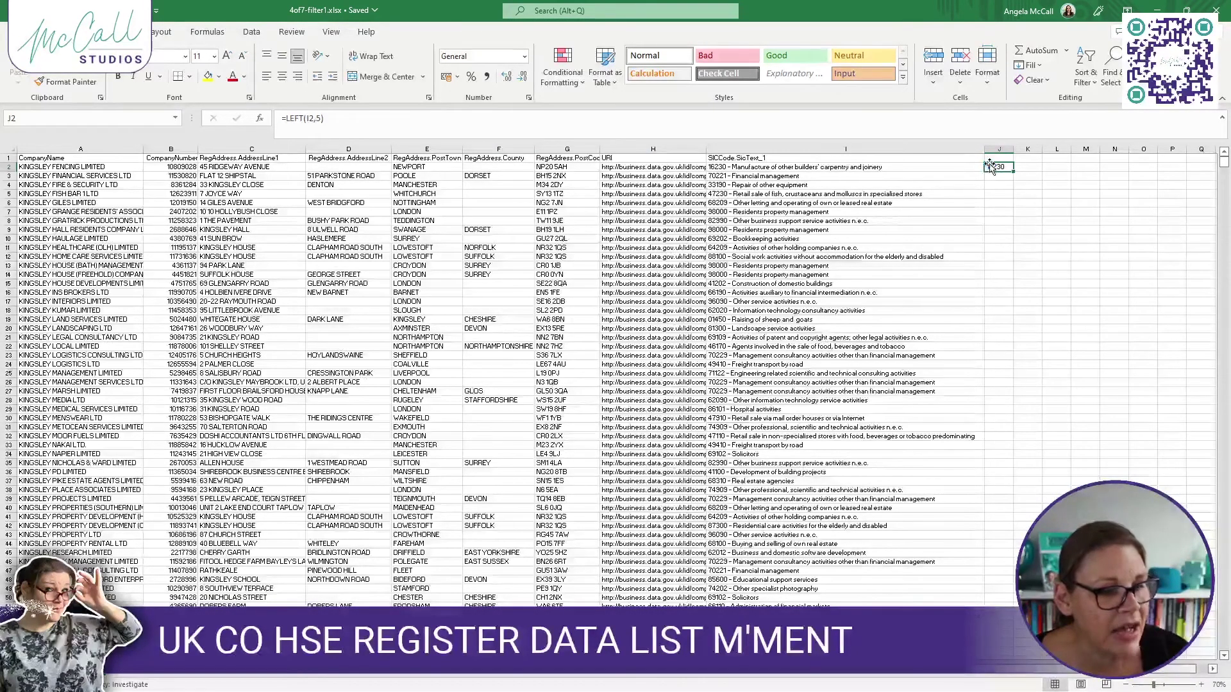
double_click(1014, 170)
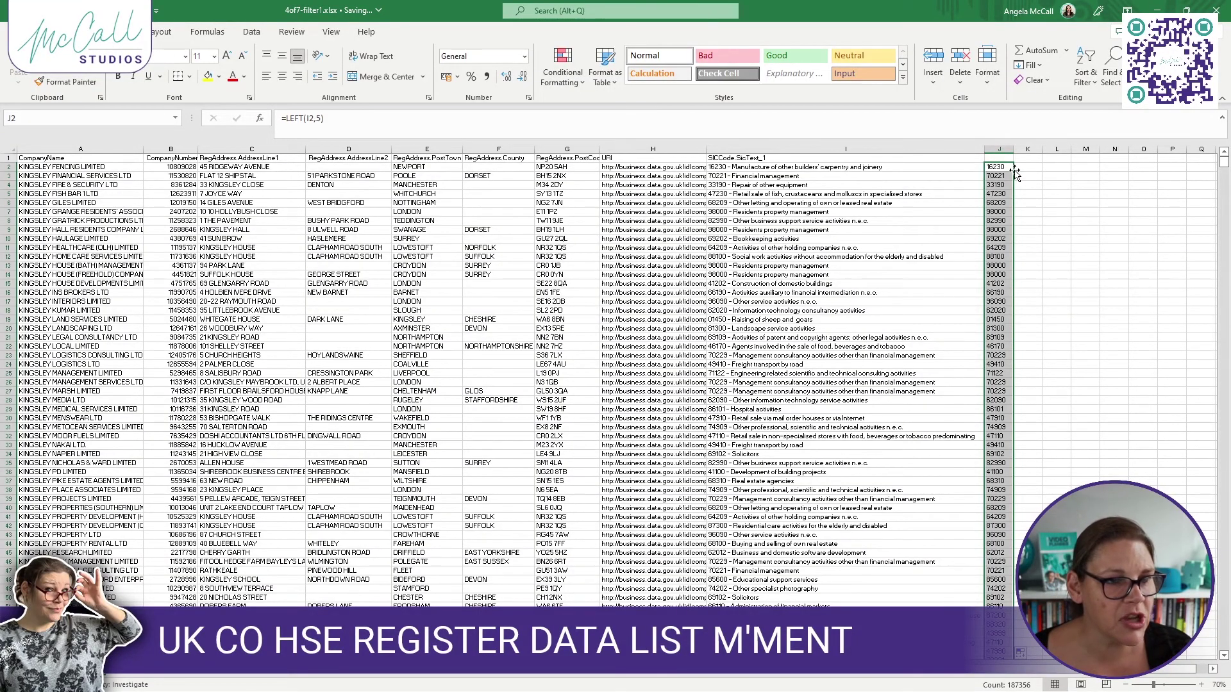
Check the extracted codes in column J down to the last company row and examine the formula behind J2
drag(1225, 173, 1225, 644)
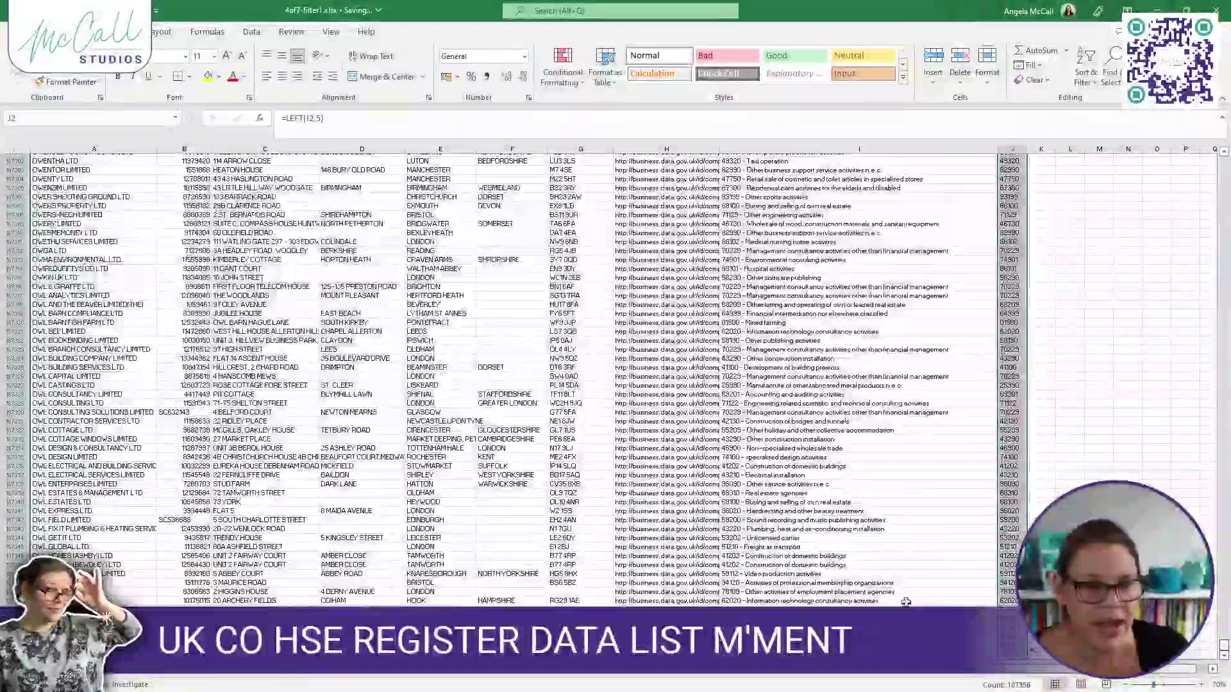
scroll(481, 461, down, 2)
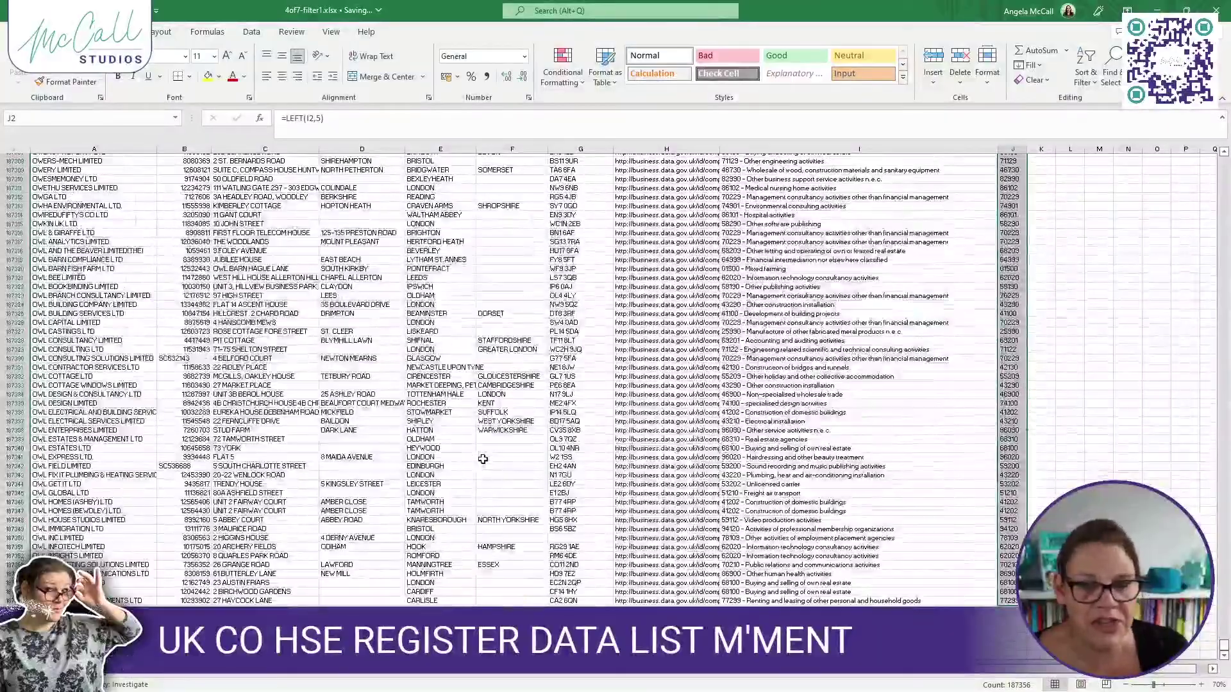
click(1039, 234)
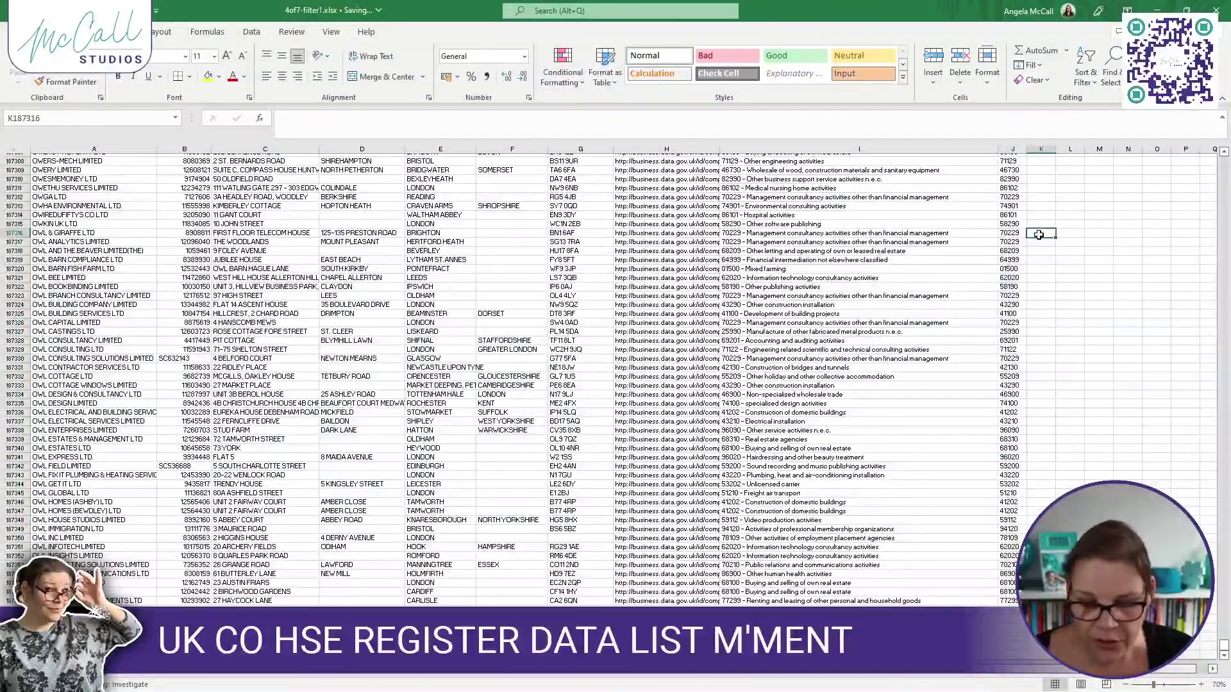
key(ctrl+Home)
key(ctrl+space)
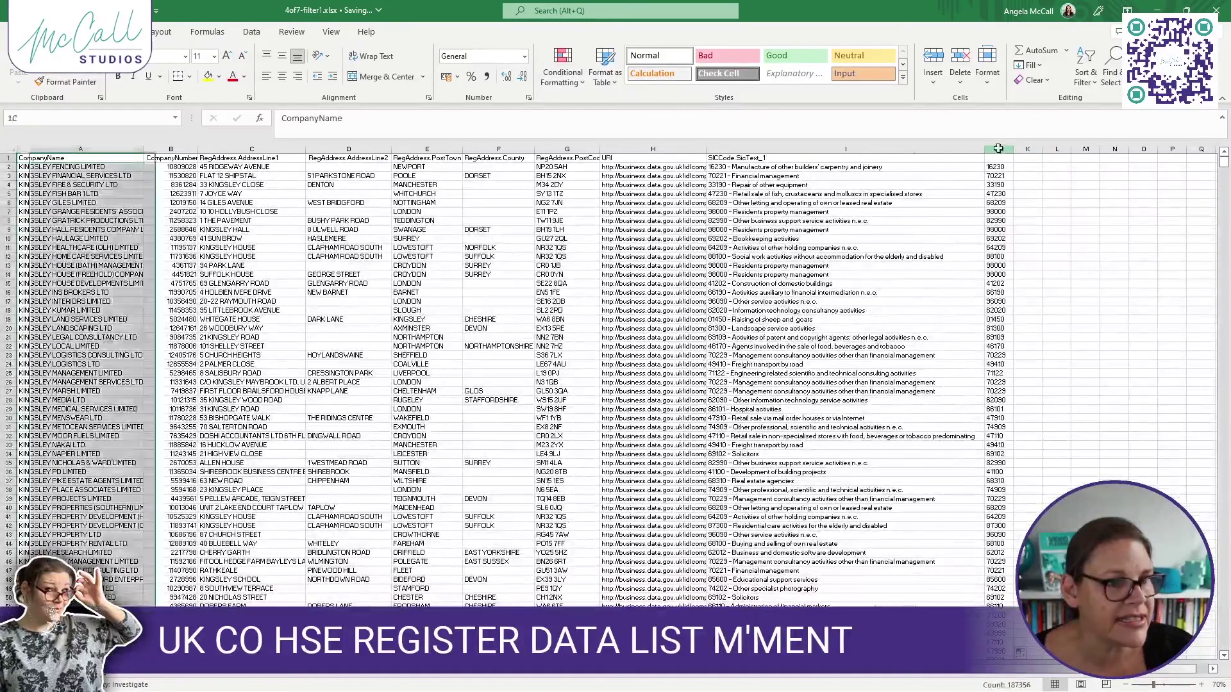
click(998, 148)
click(995, 167)
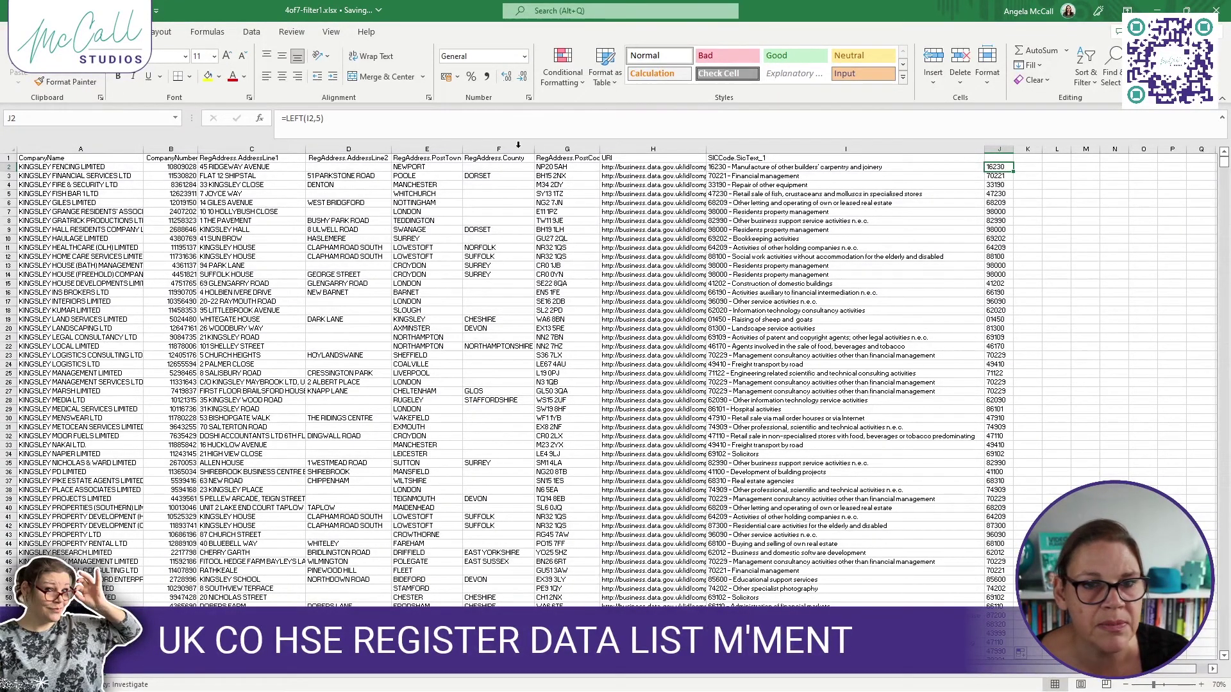
drag(324, 118, 259, 122)
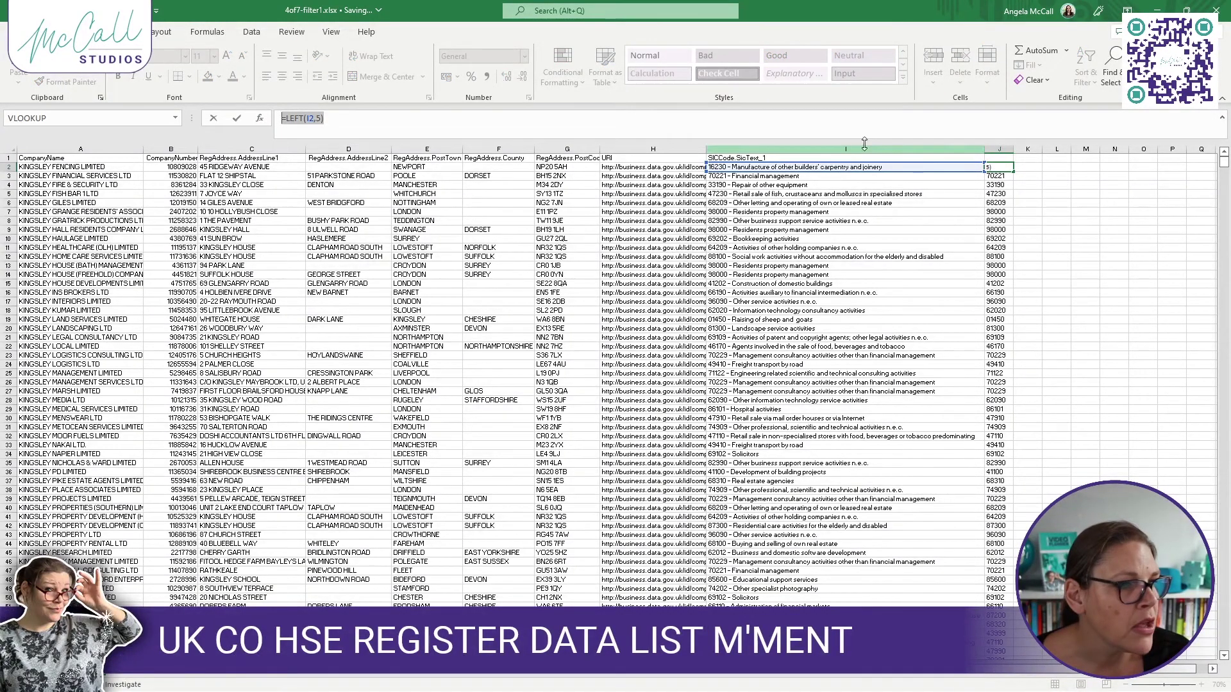
click(1002, 149)
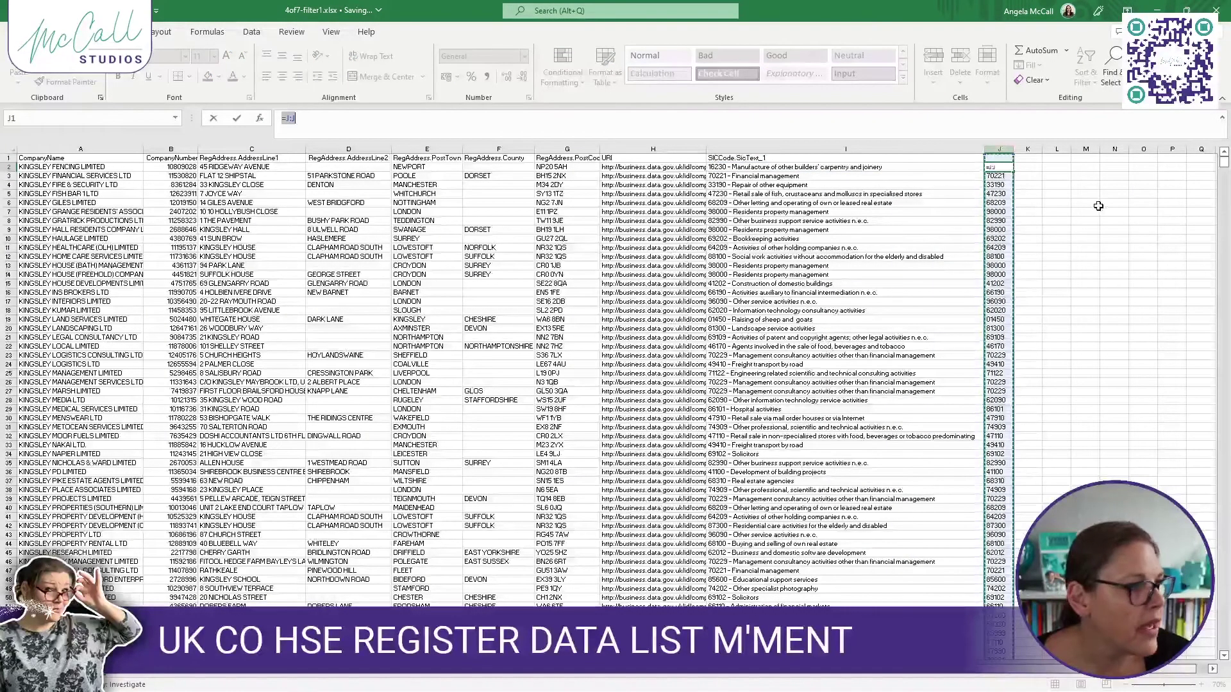
key(Escape)
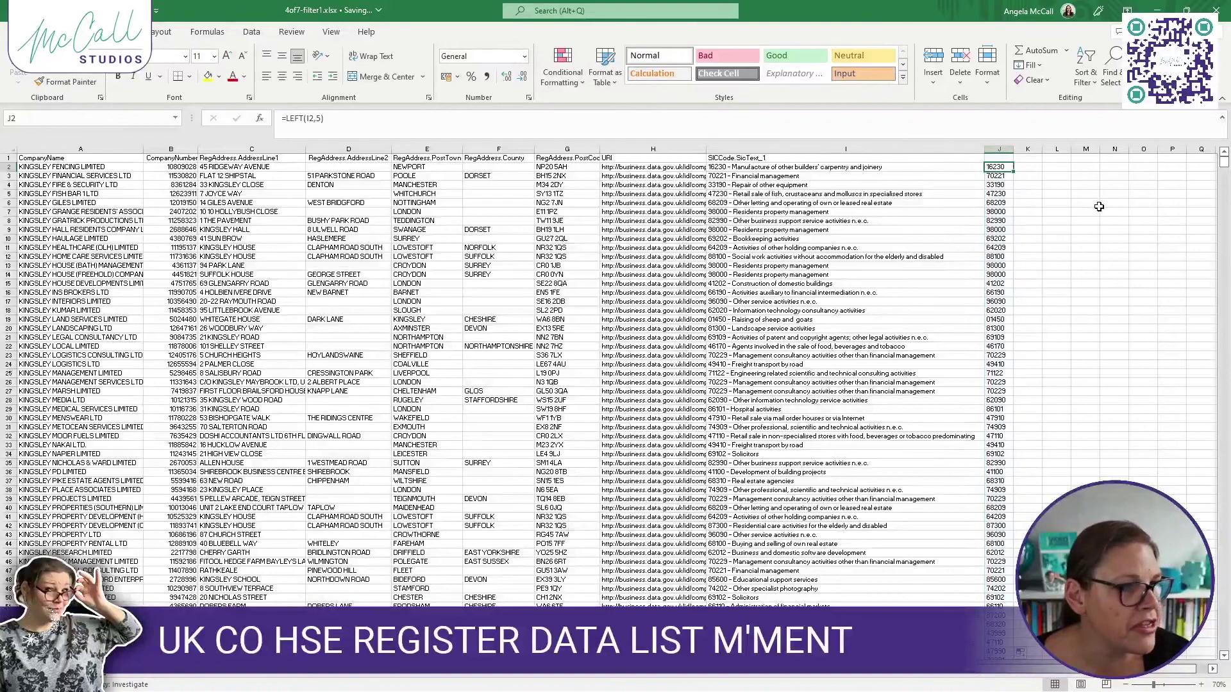
Copy the extracted SIC codes in column J into column K as values only, and delete the original formula column
click(997, 149)
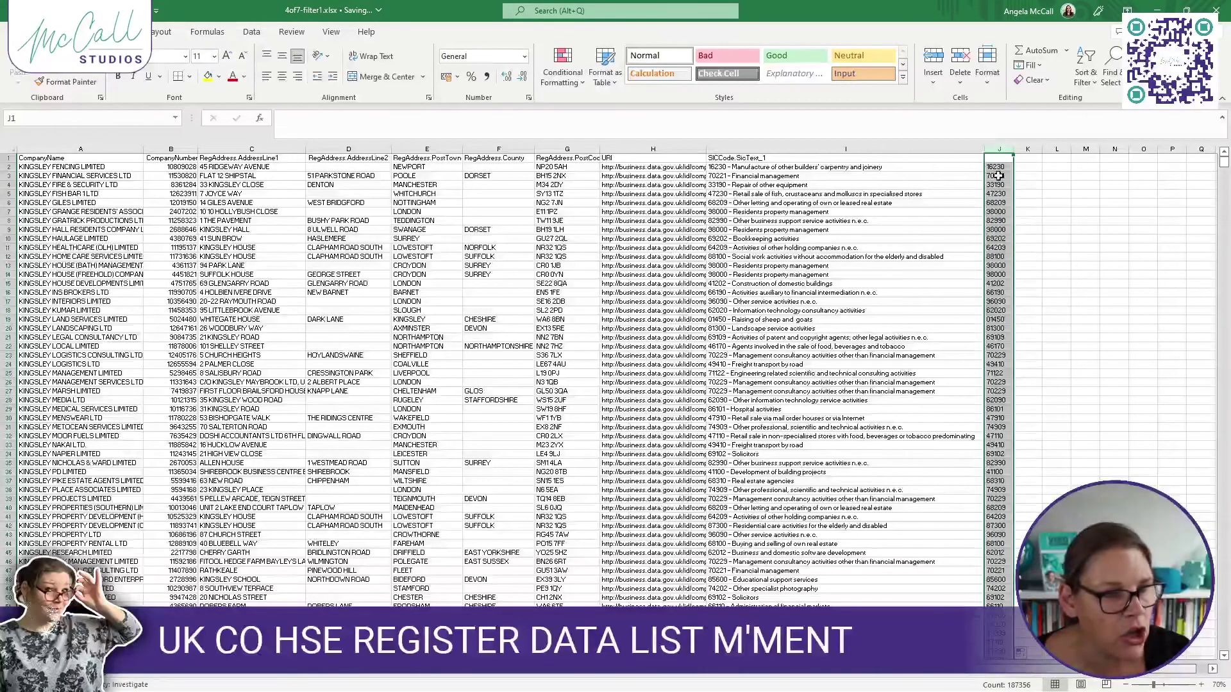
right_click(998, 149)
click(1032, 205)
click(1027, 149)
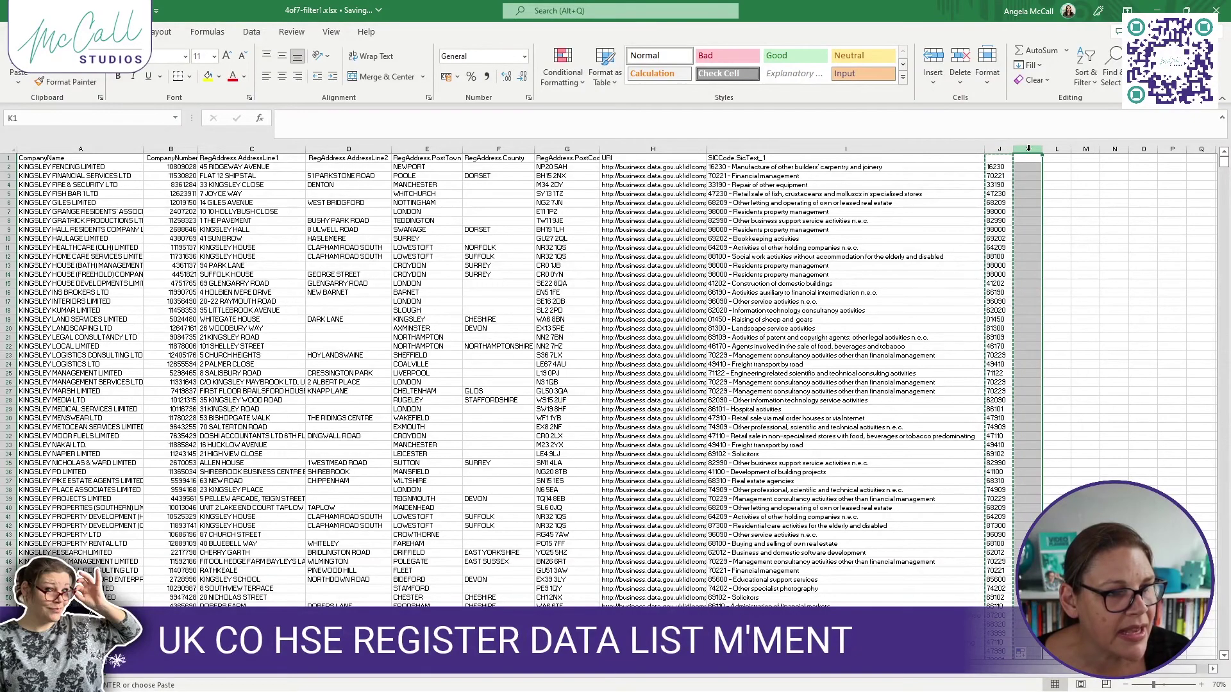
right_click(1029, 149)
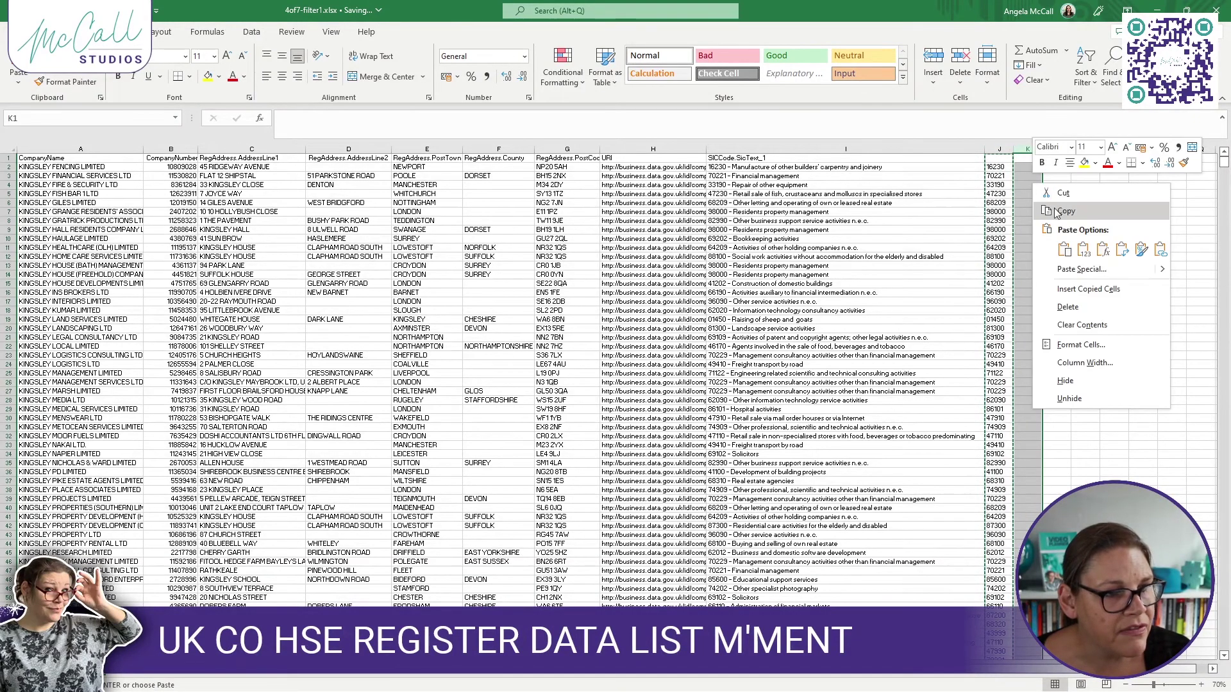
click(1082, 250)
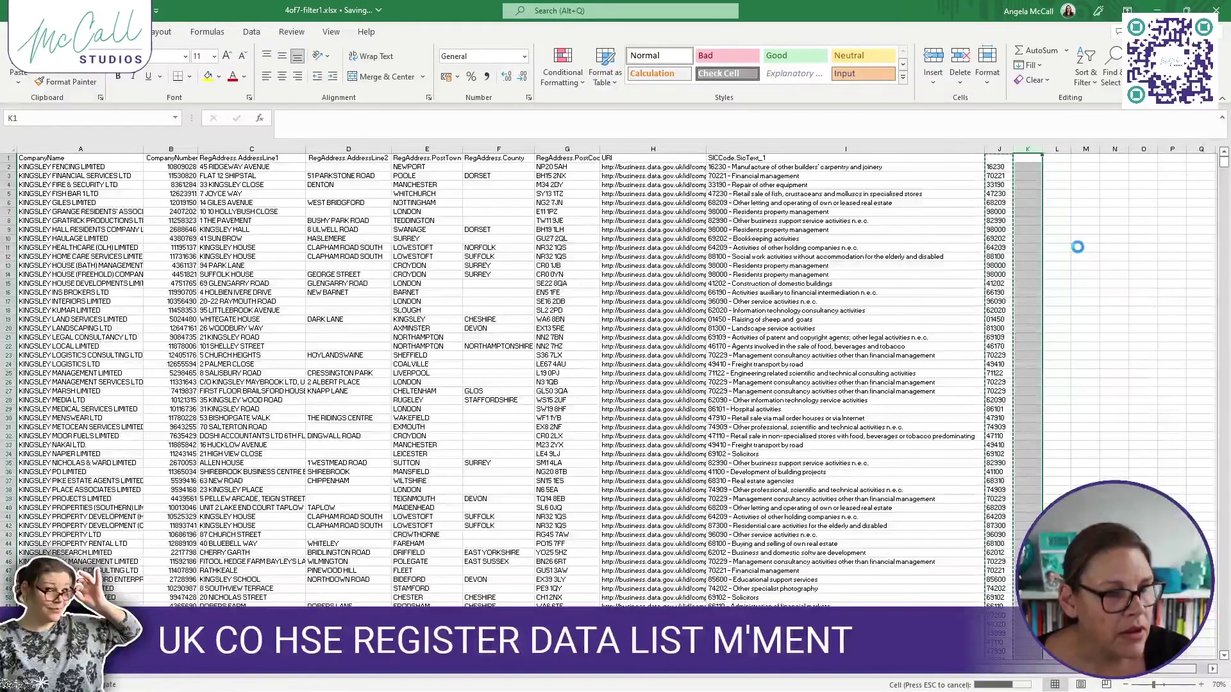
click(999, 149)
right_click(1004, 172)
click(1035, 296)
Inspect the stored contents of the SIC code cells J2 to J5
click(998, 168)
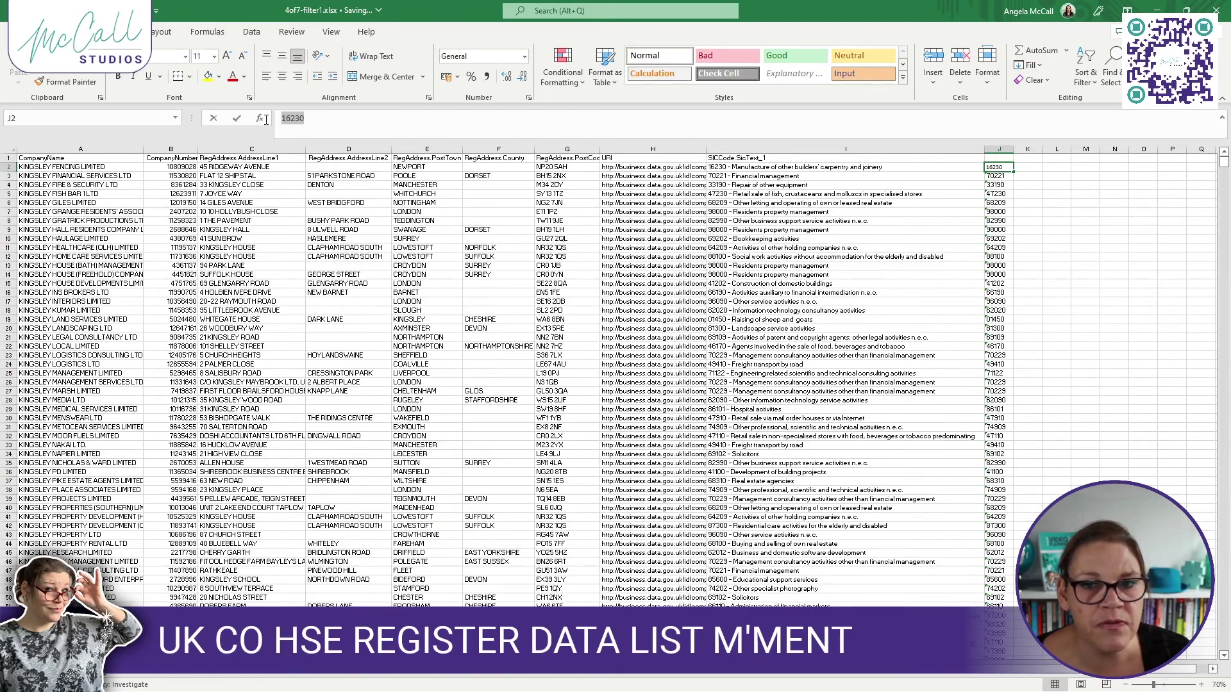
drag(305, 118, 268, 124)
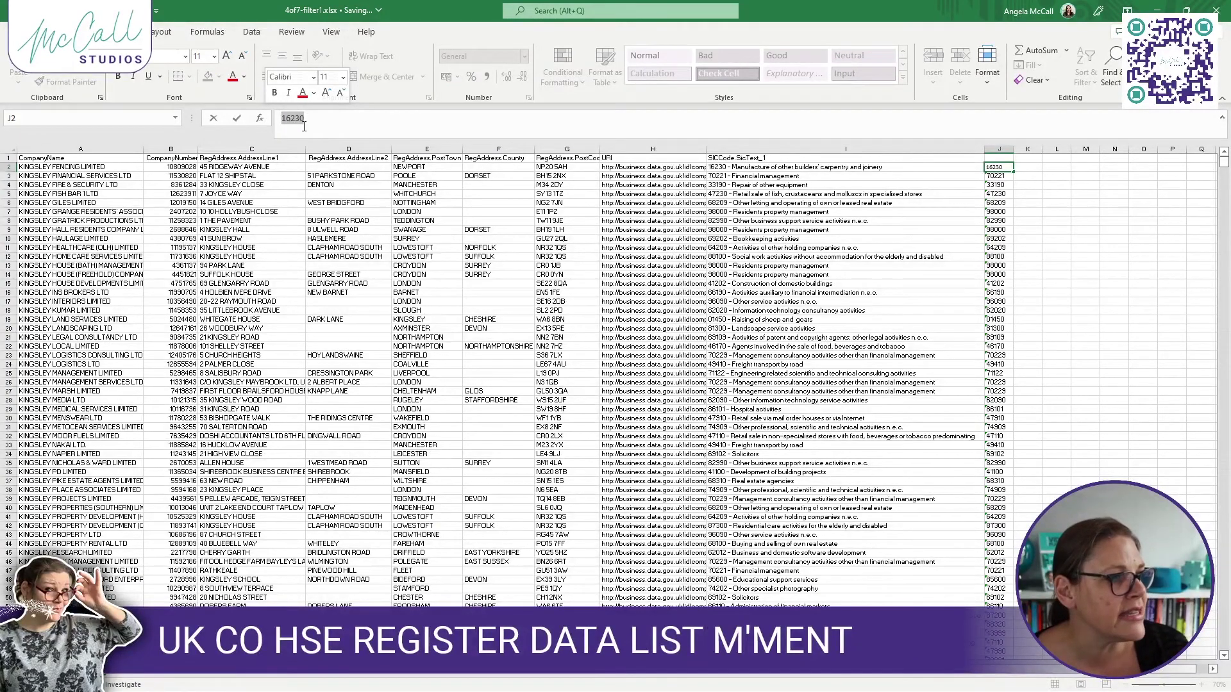
click(999, 180)
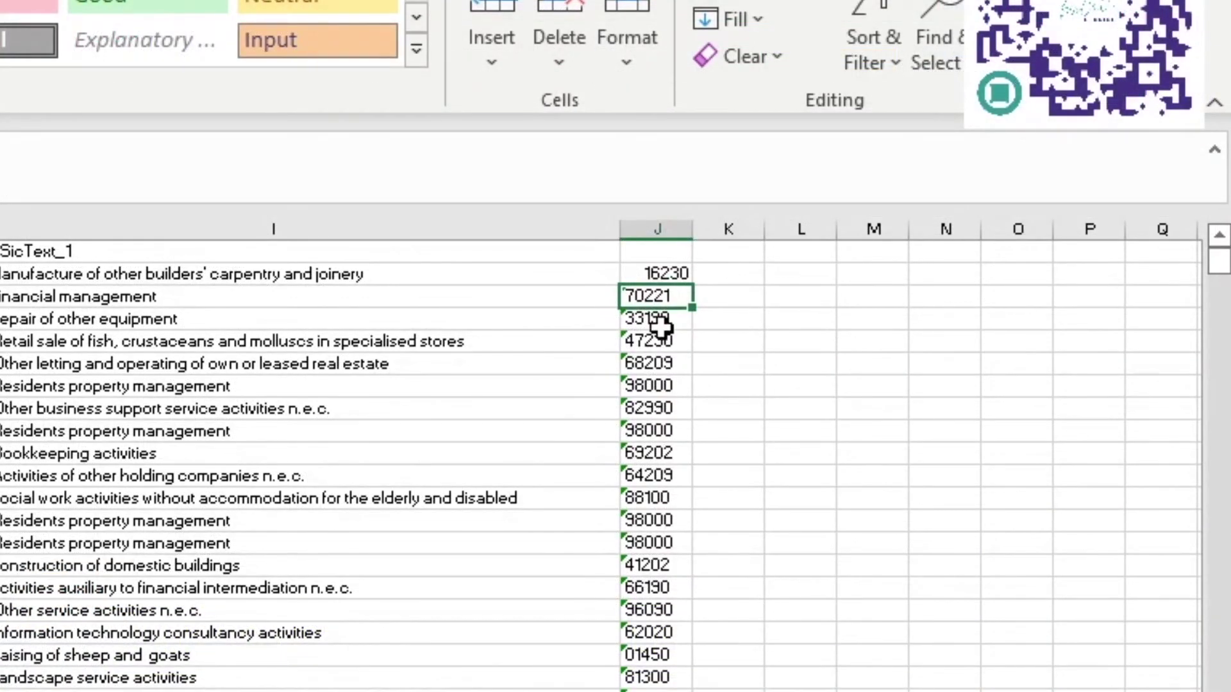
click(661, 319)
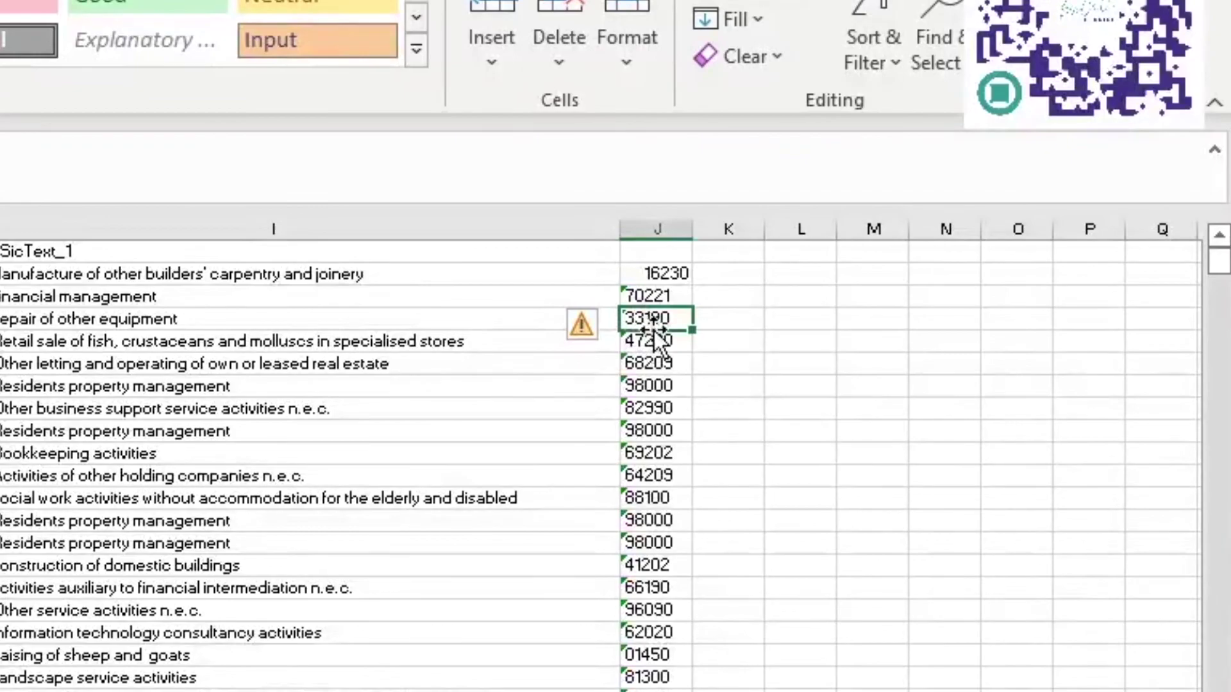
click(651, 342)
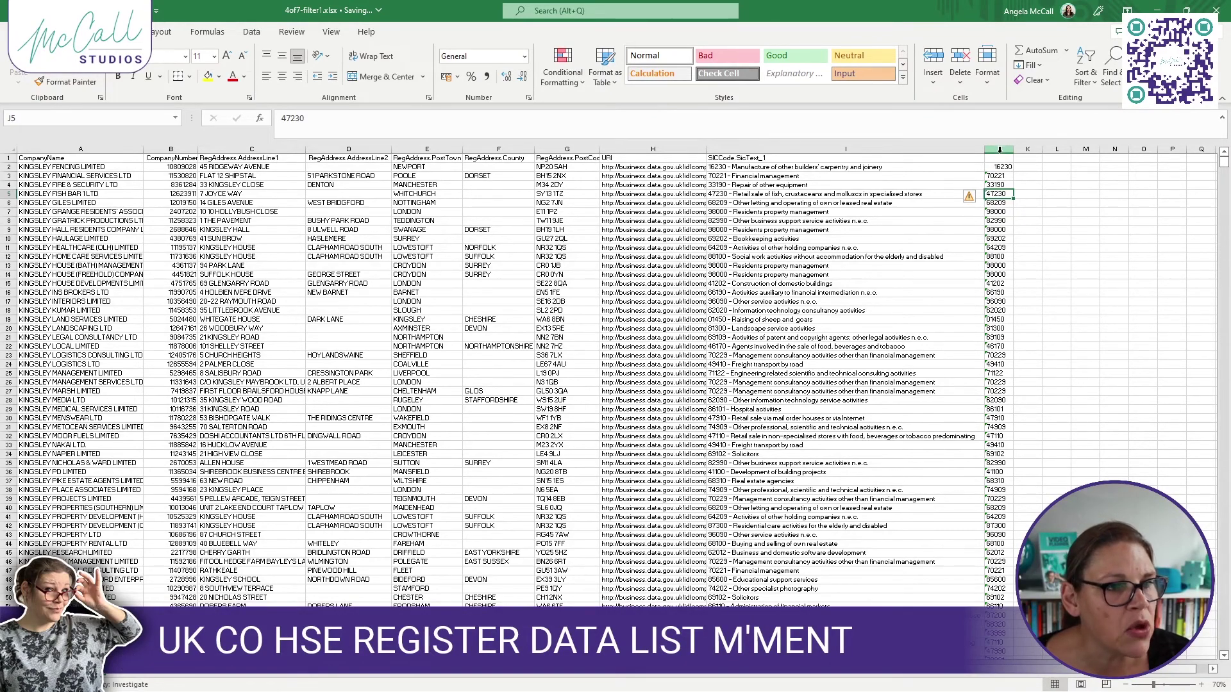
Format column J as Number with 0 decimal places and check the code in J3
click(999, 149)
right_click(996, 188)
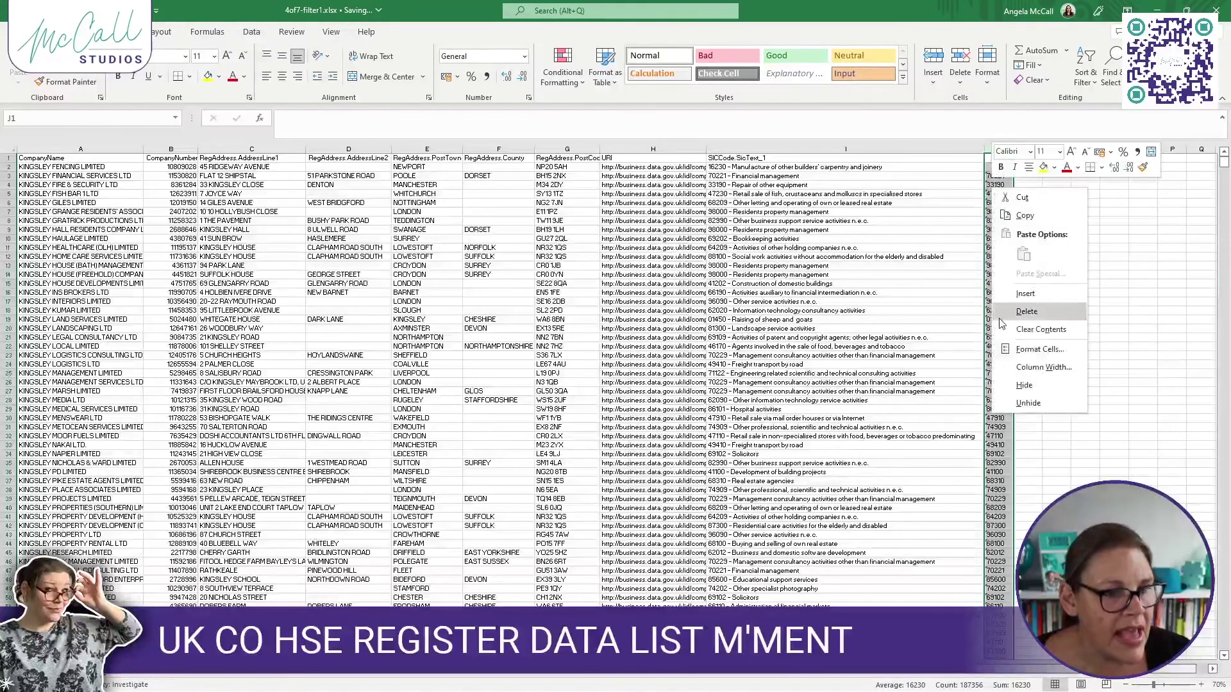
click(1039, 349)
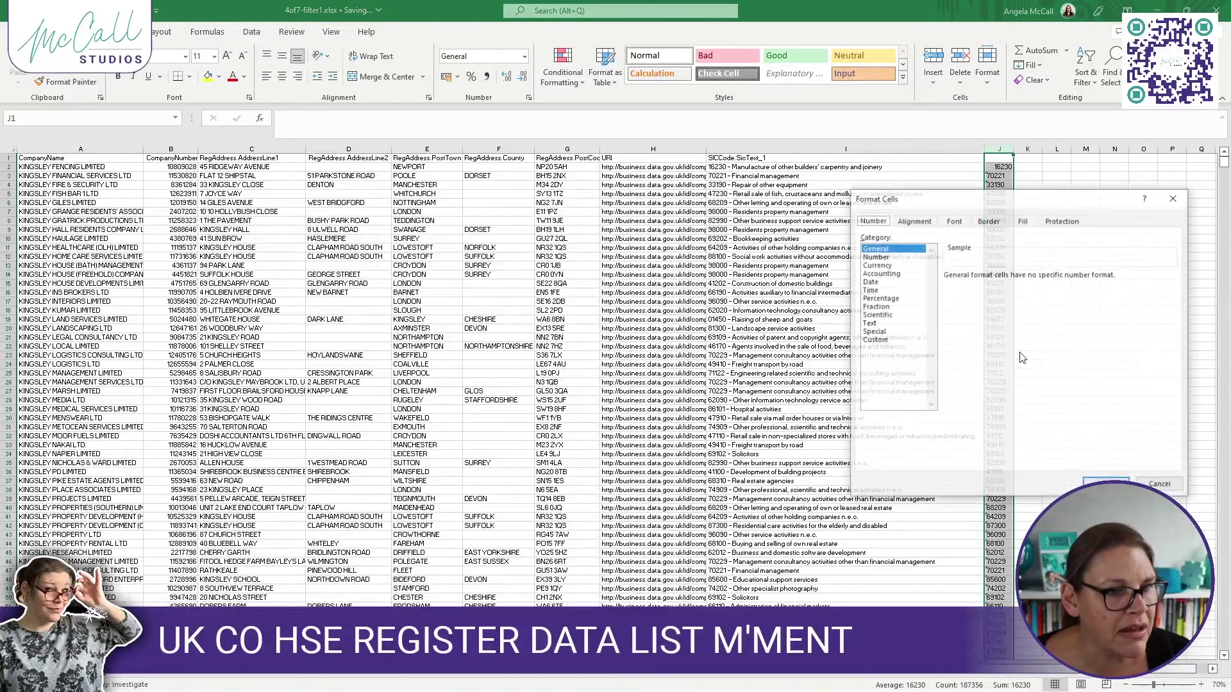
click(876, 258)
click(1030, 281)
click(1030, 280)
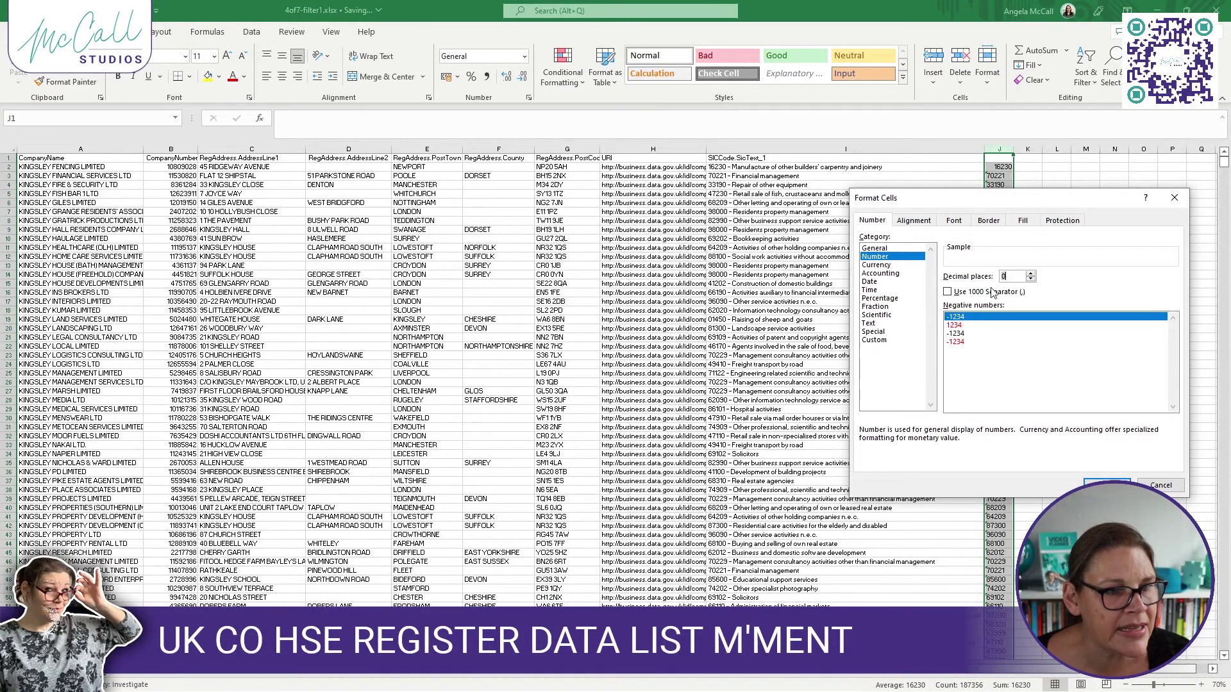
click(1108, 486)
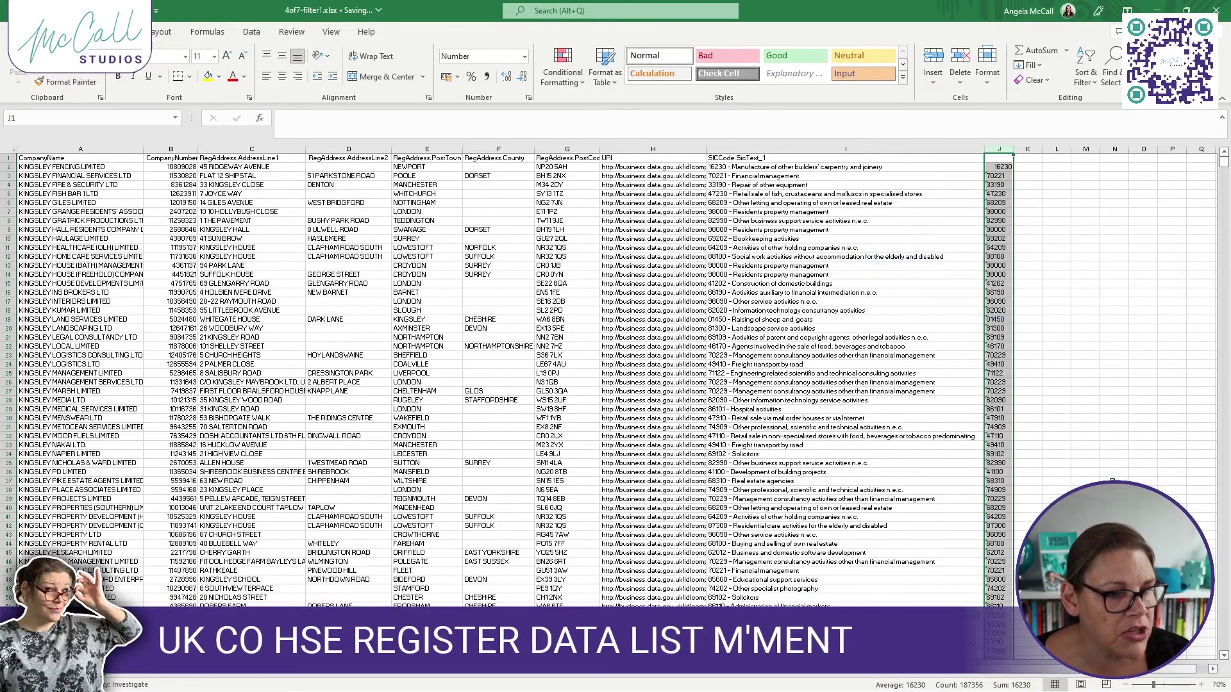
click(997, 176)
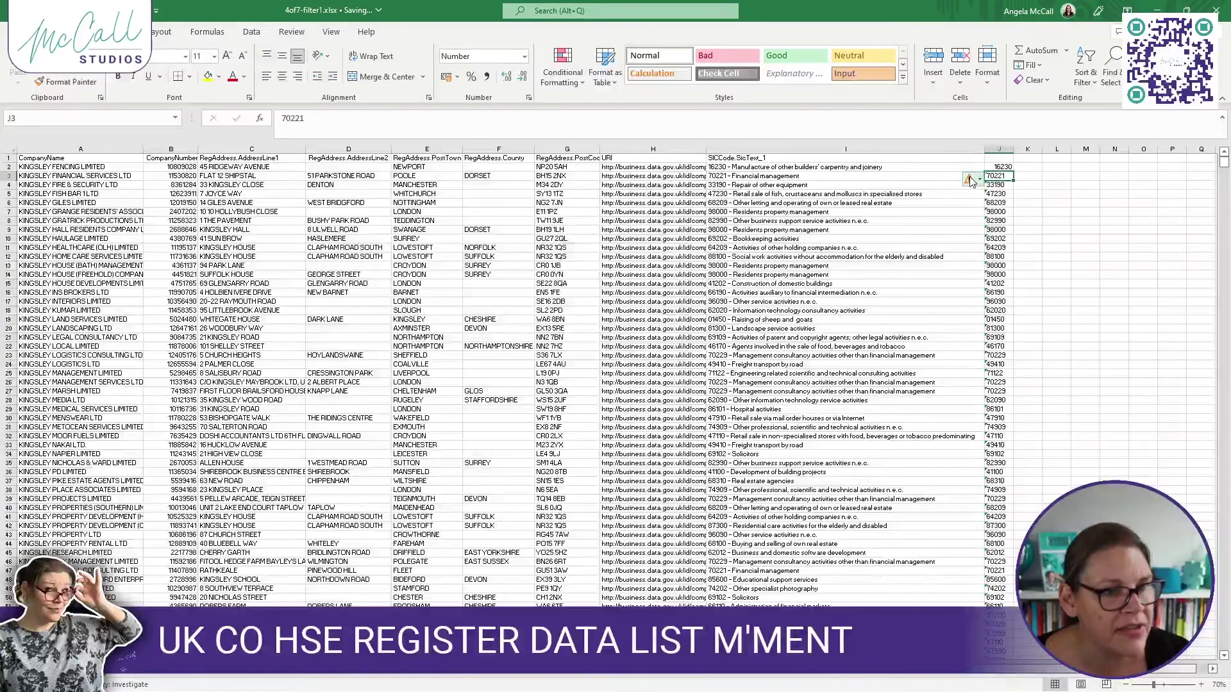
Re-enter the SIC codes in J3, J4 and J5 one cell at a time to convert them from text to numbers
click(993, 186)
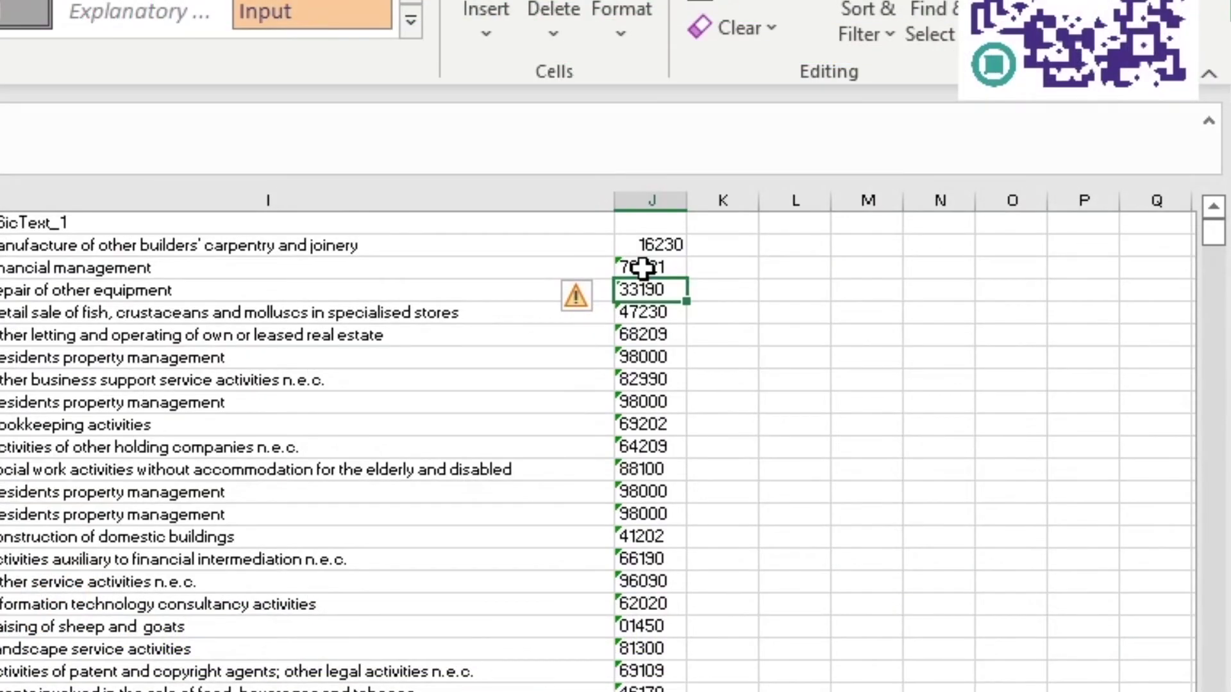
double_click(642, 267)
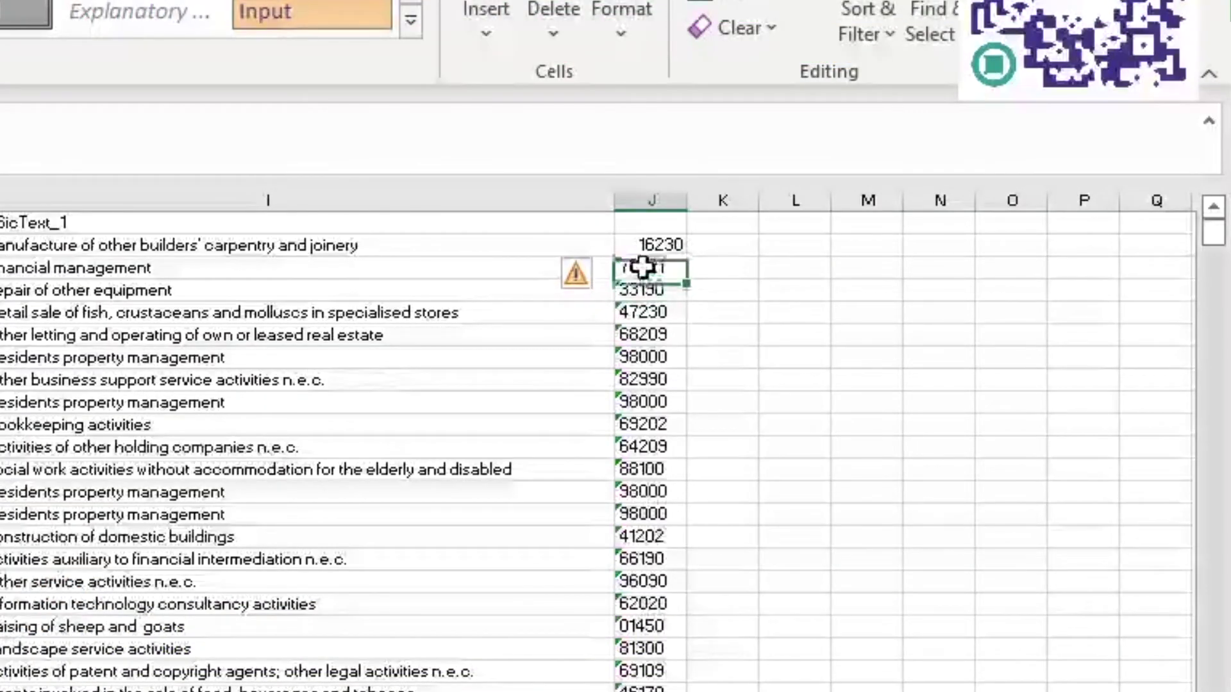
click(730, 274)
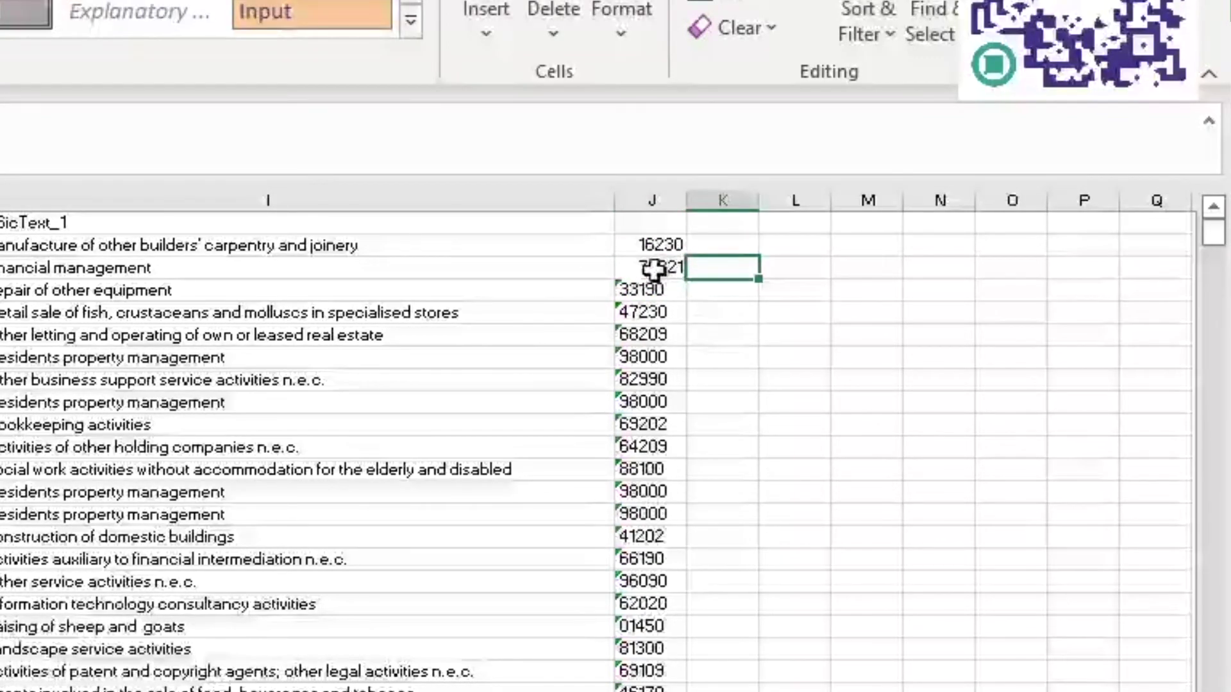
double_click(654, 290)
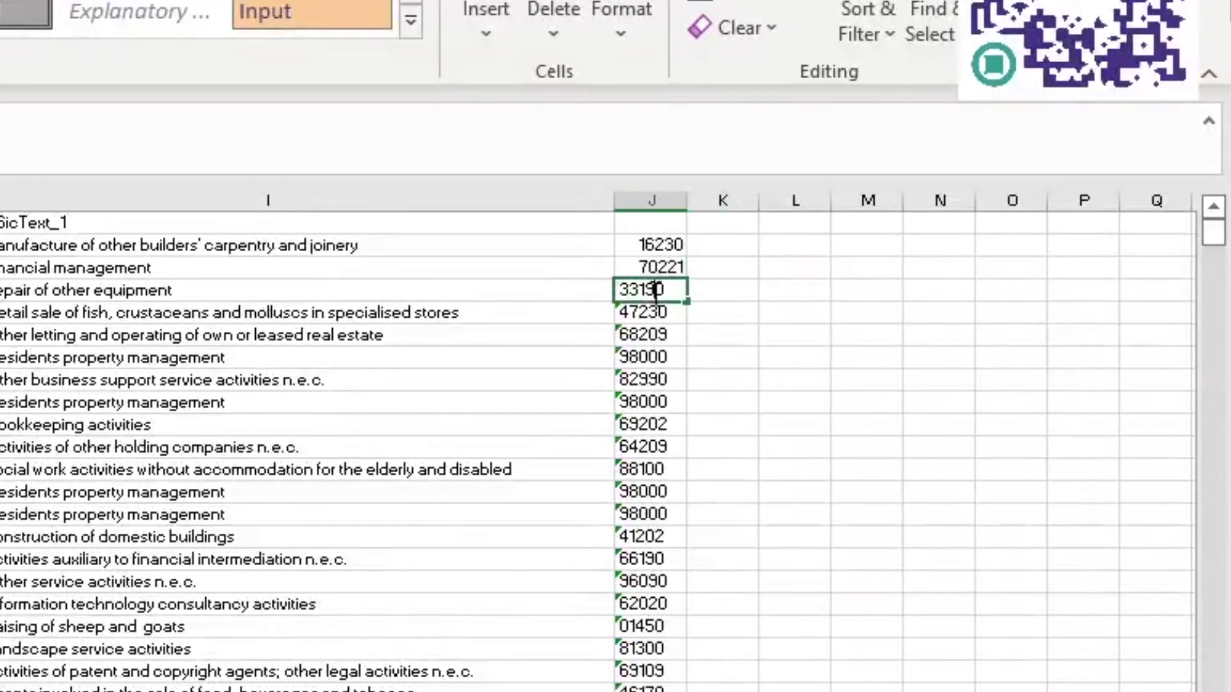
double_click(726, 290)
double_click(661, 313)
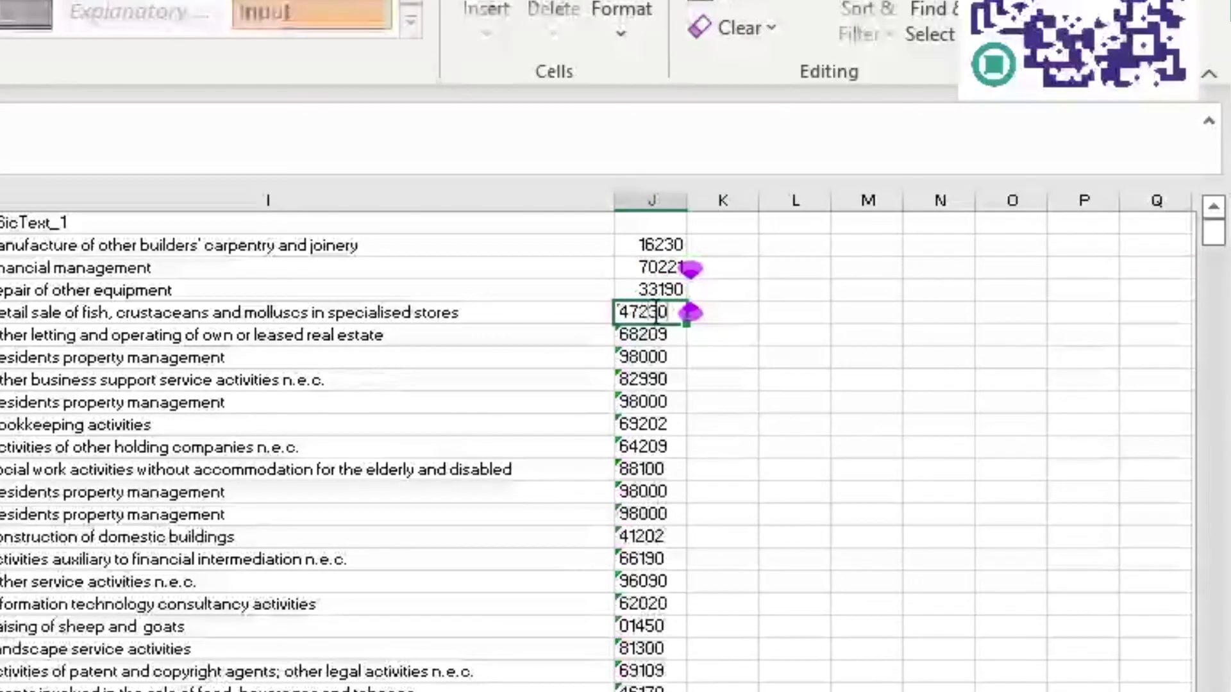
double_click(724, 313)
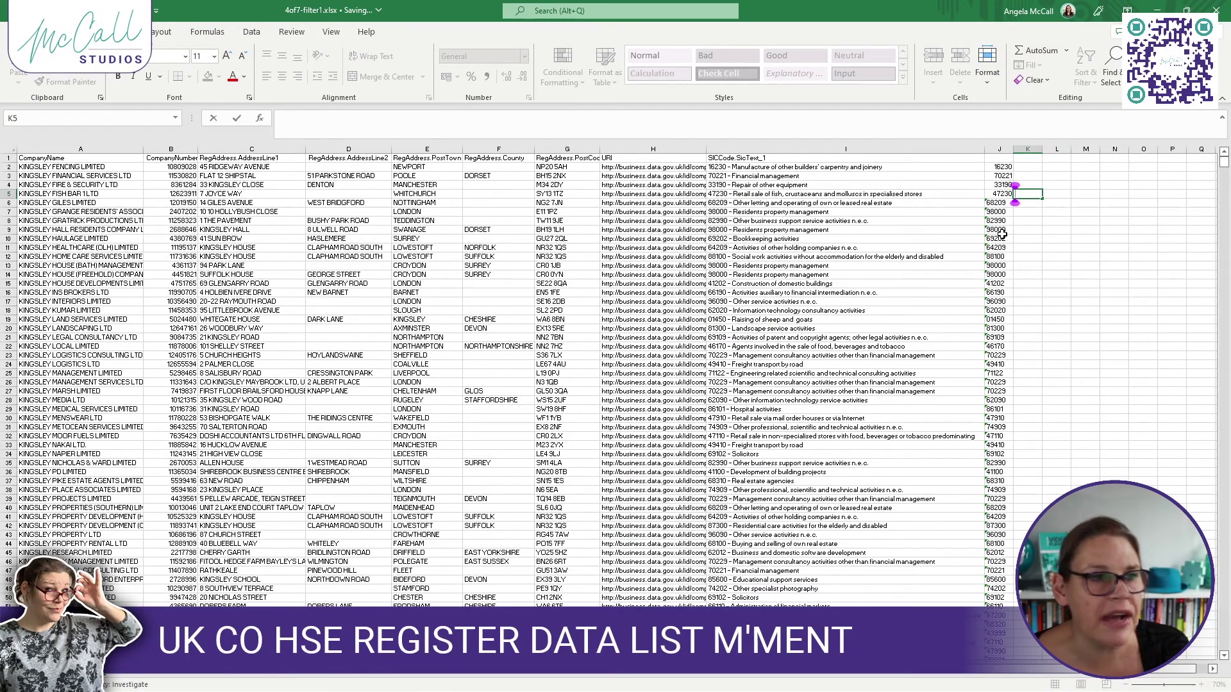
Convert column J to numbers using Text to Columns with Delimited, Tab and General format, and check the resulting codes in the first rows
click(1000, 149)
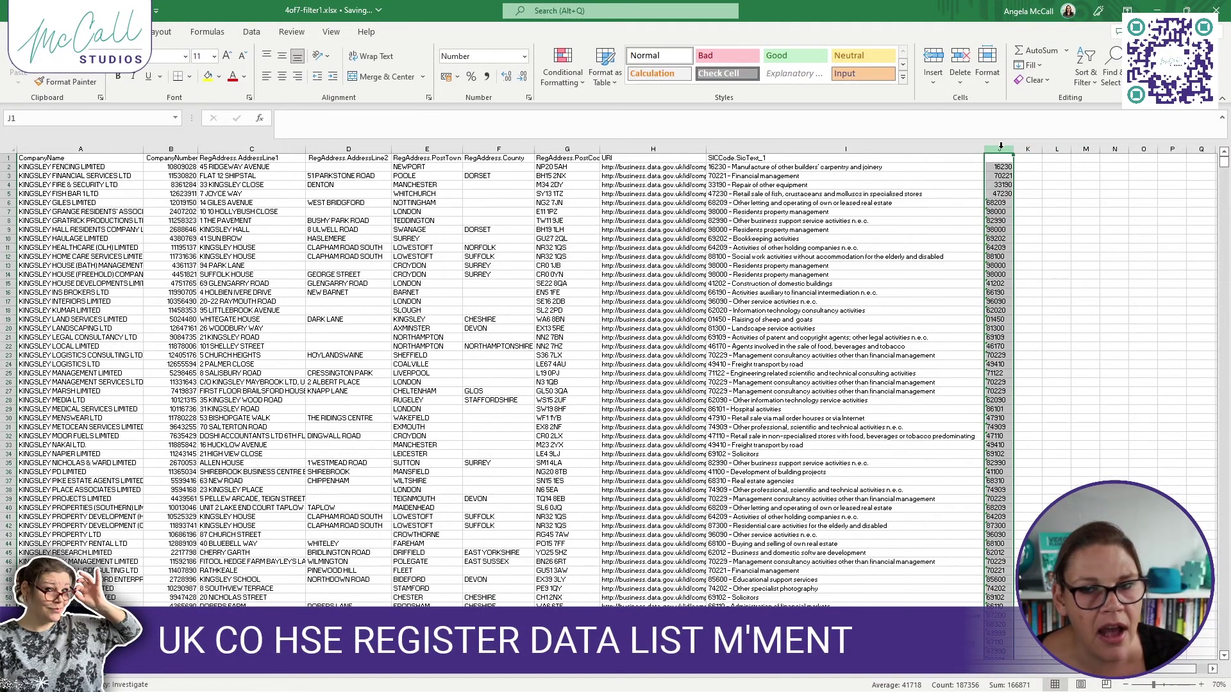
click(250, 34)
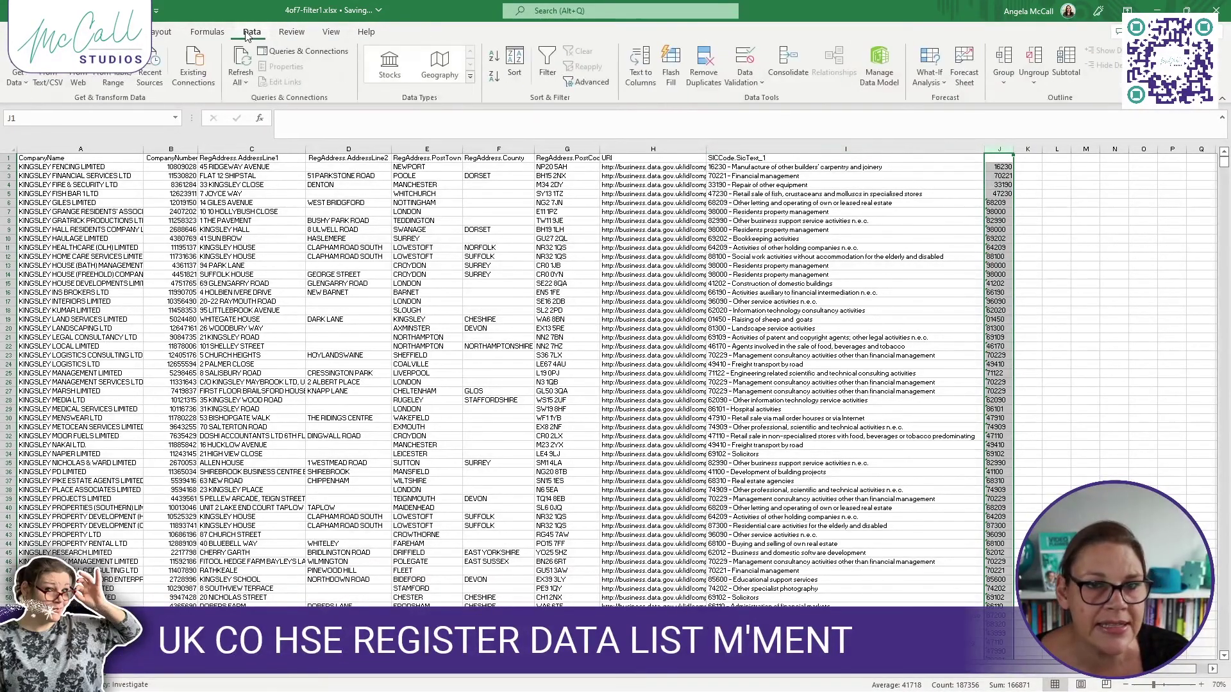
click(645, 58)
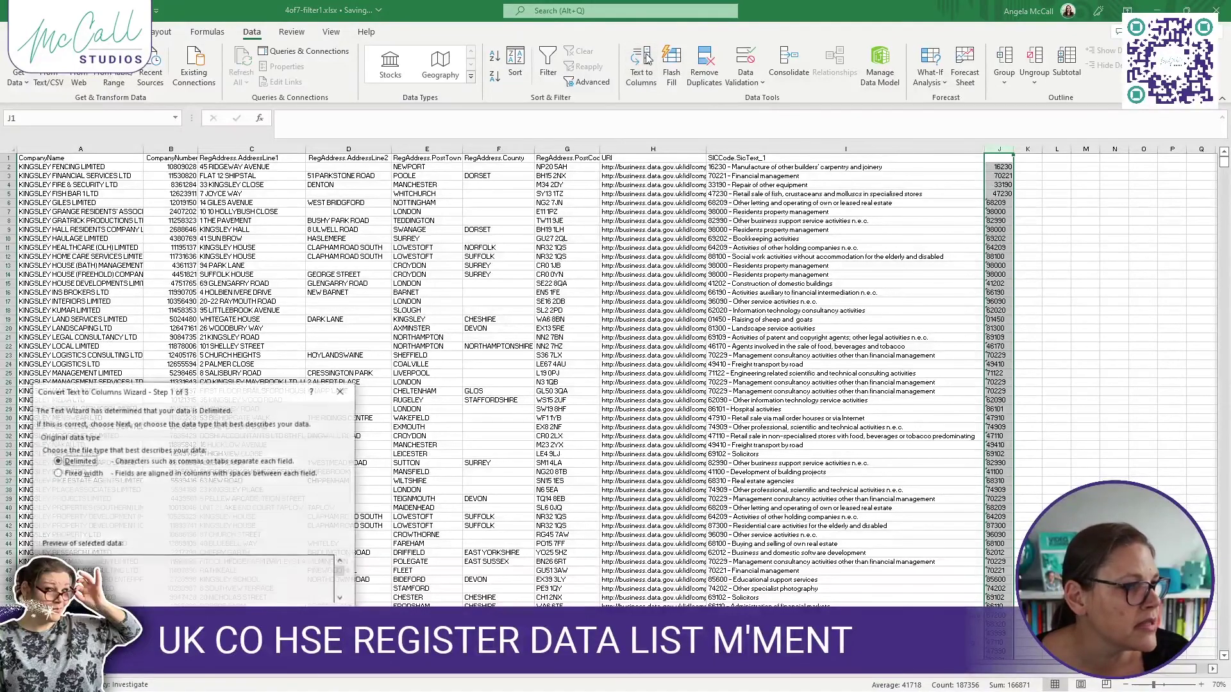
drag(269, 388, 783, 212)
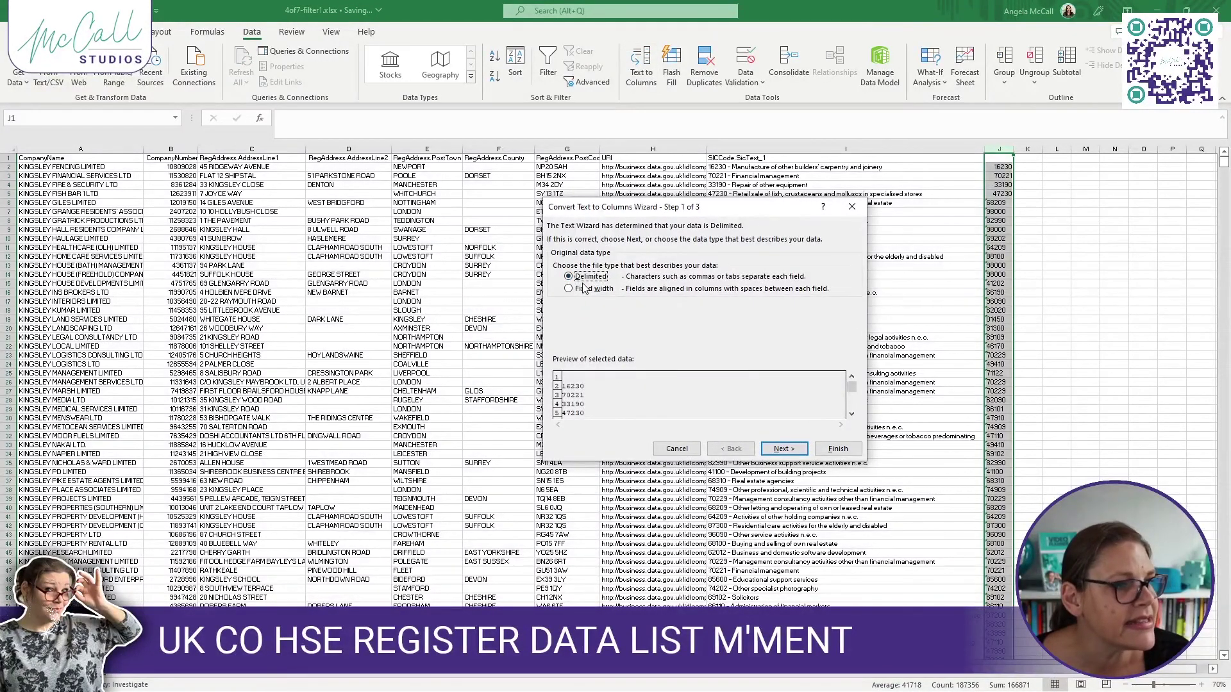
click(801, 452)
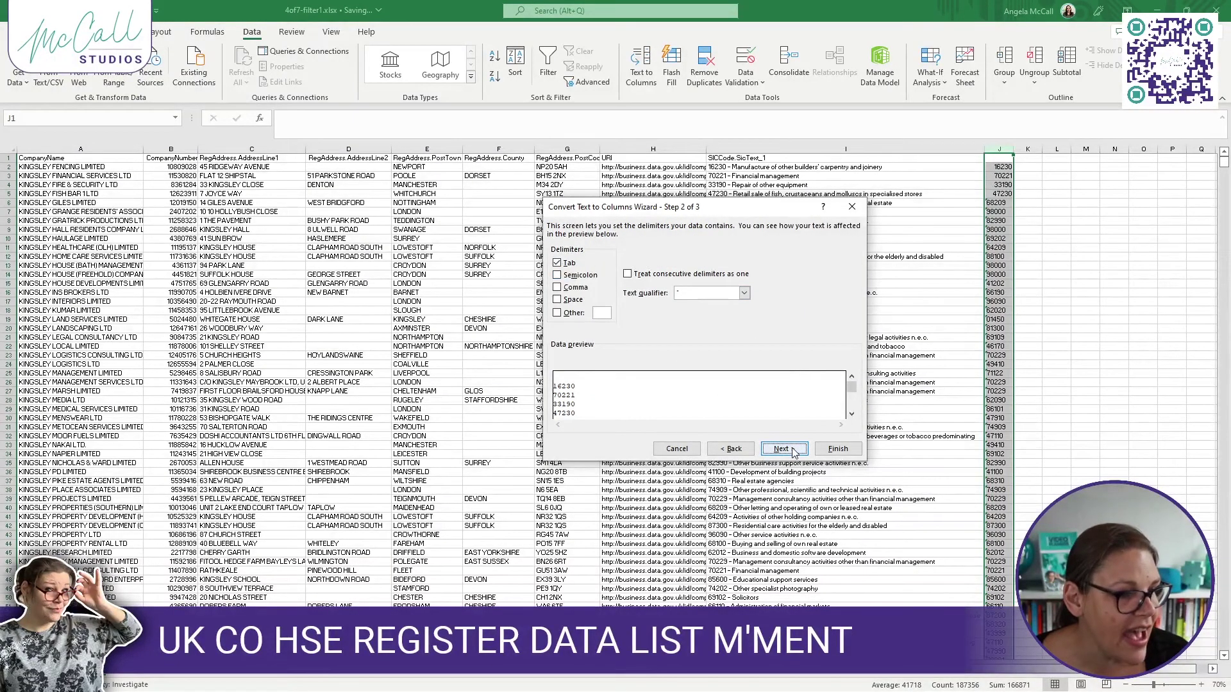
click(795, 453)
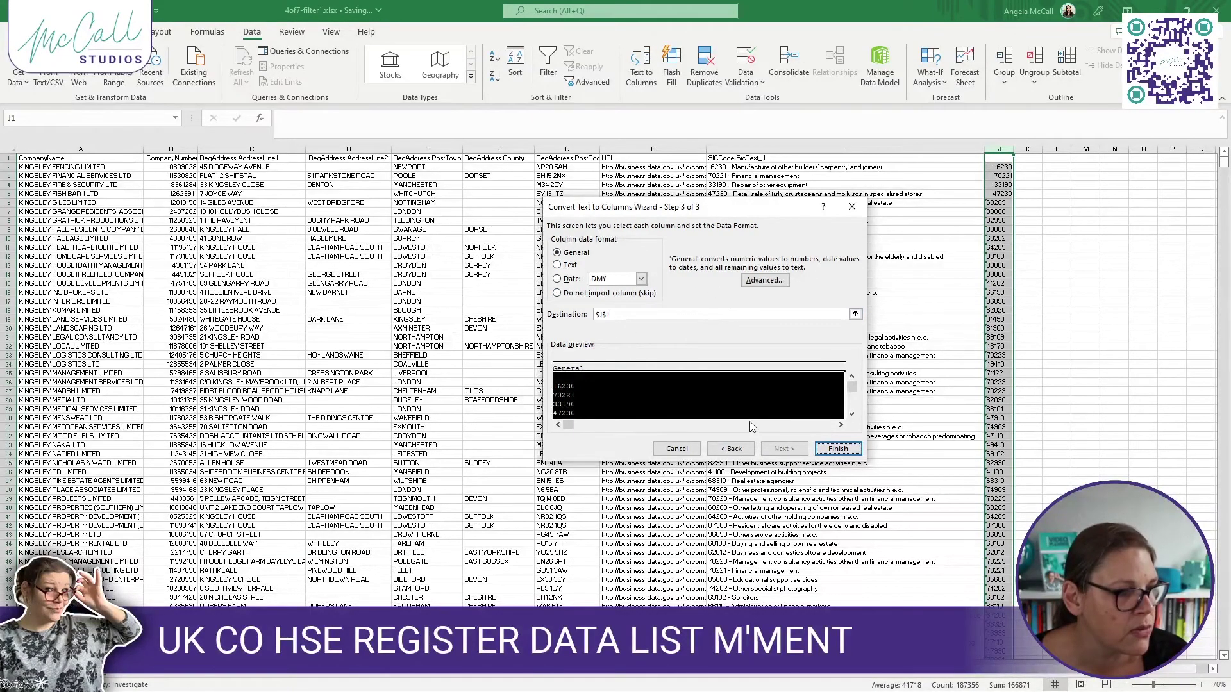
click(851, 450)
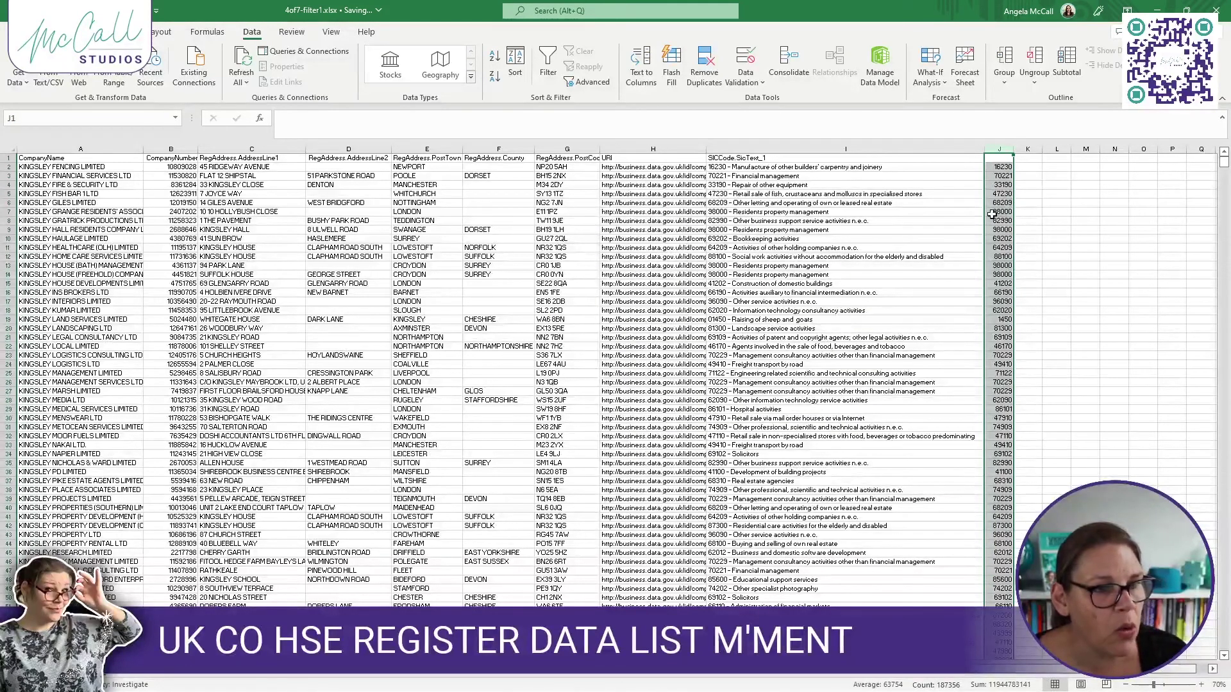
click(1004, 168)
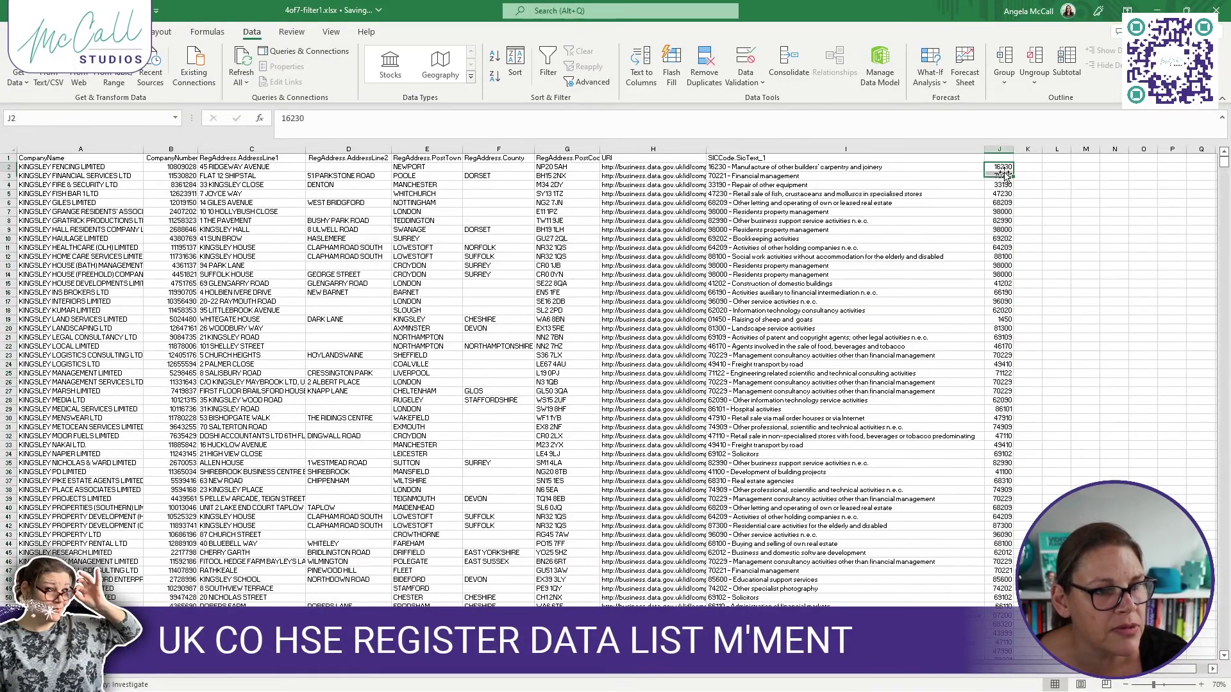
click(1004, 185)
key(Down)
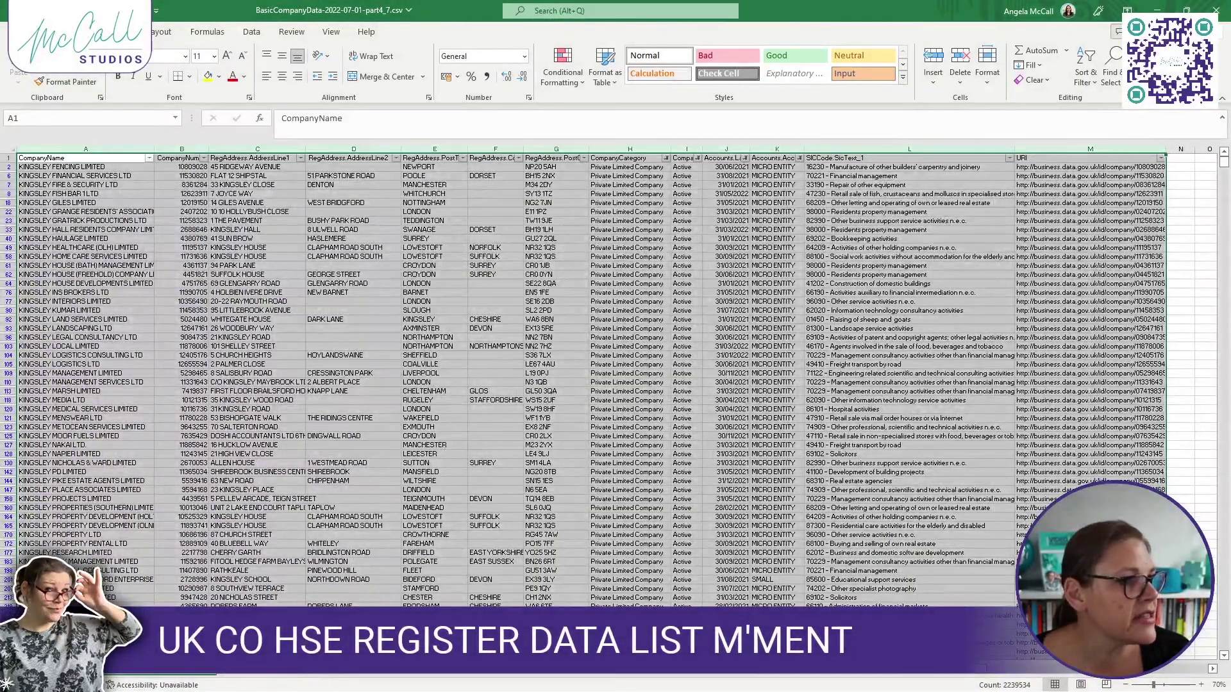
Close the BasicCompanyData-2022-07-01-part4_7.csv workbook without saving its changes
click(1218, 8)
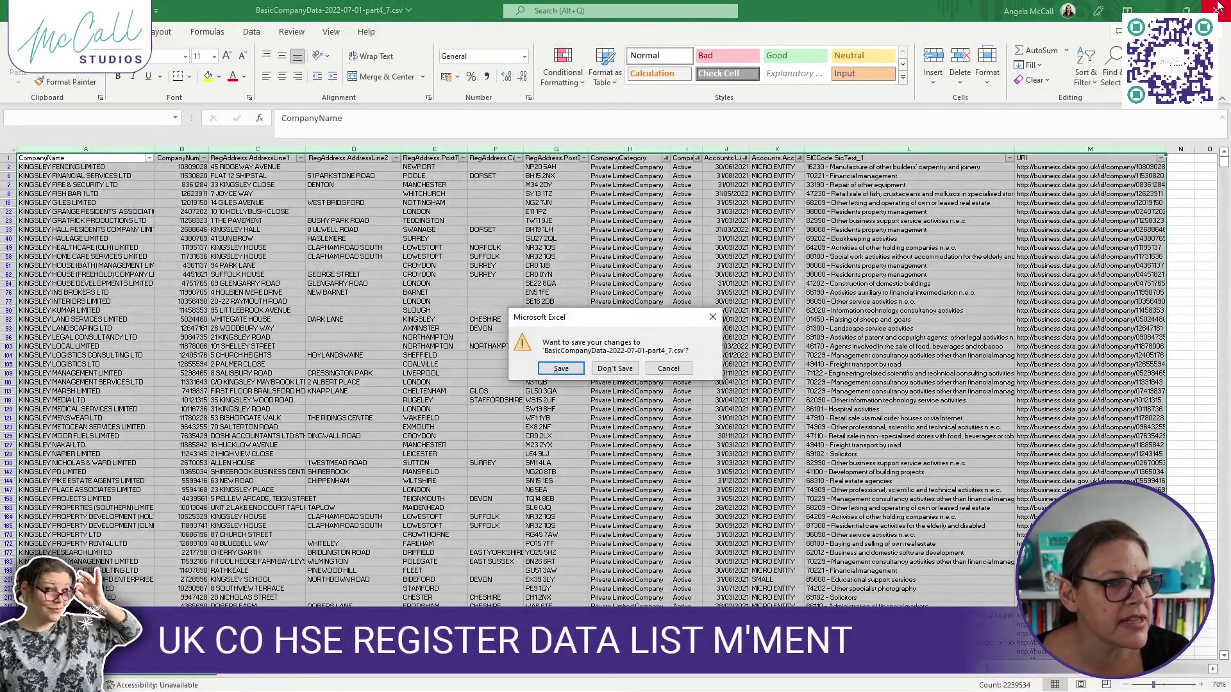
click(617, 368)
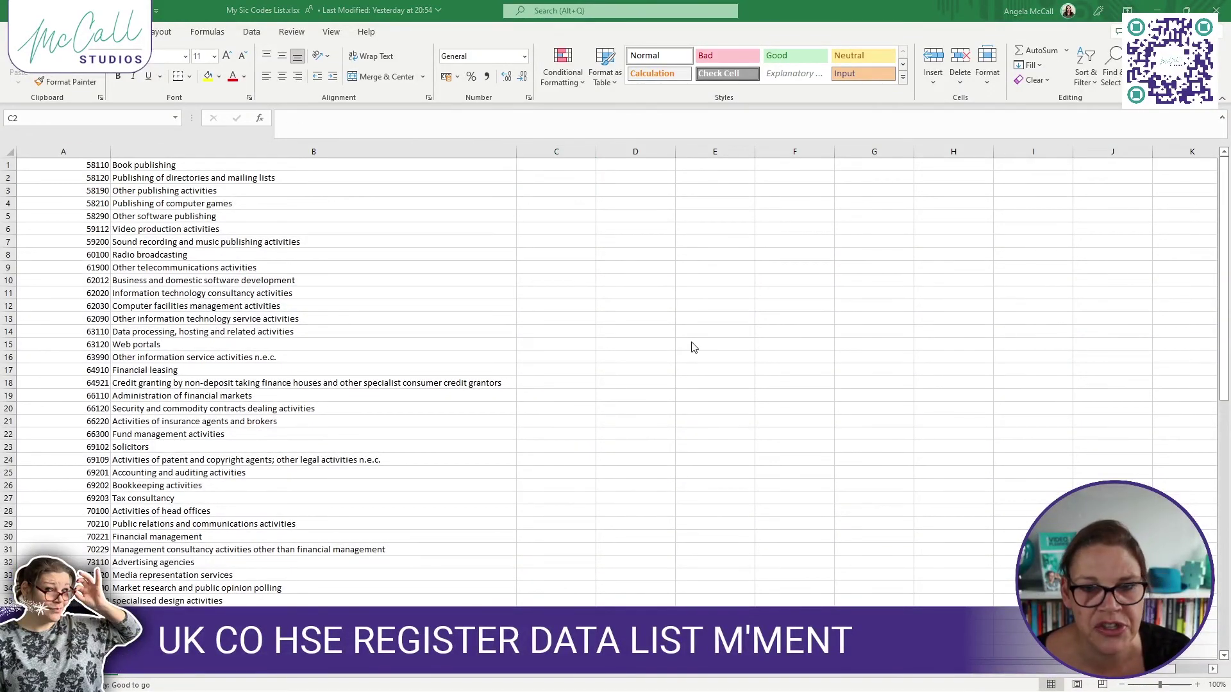
Look over the SIC codes and activity descriptions in My Sic Codes List.xlsx
key(alt+Tab)
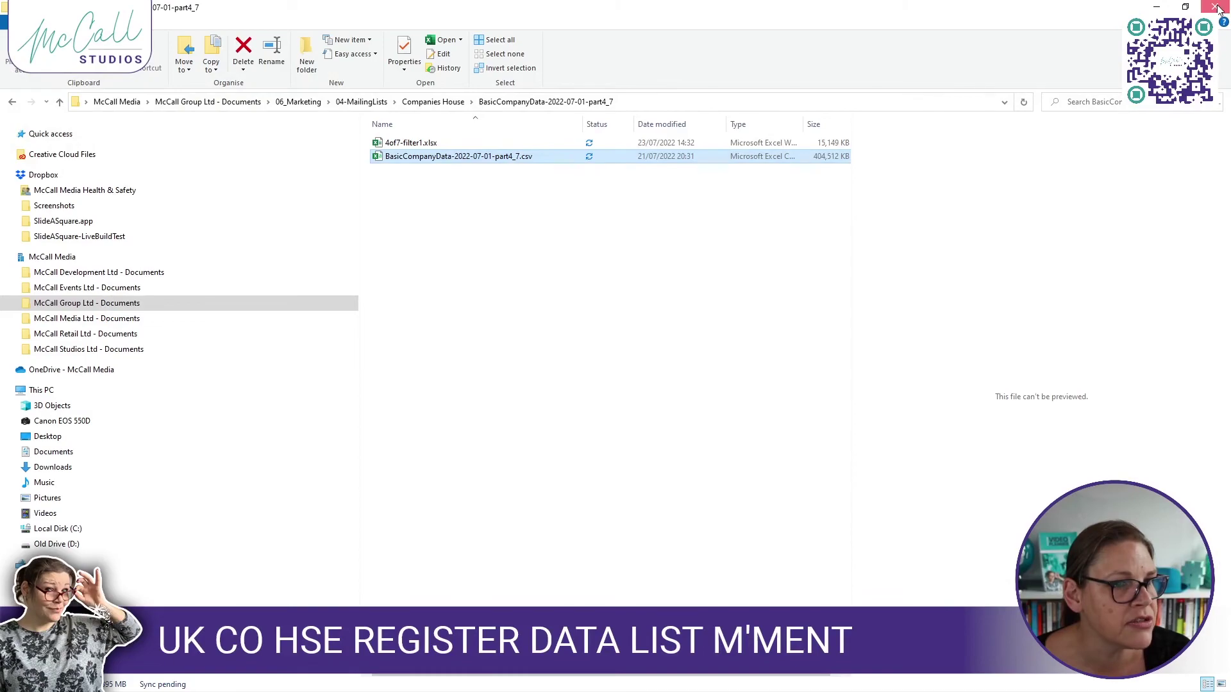
key(alt+Tab)
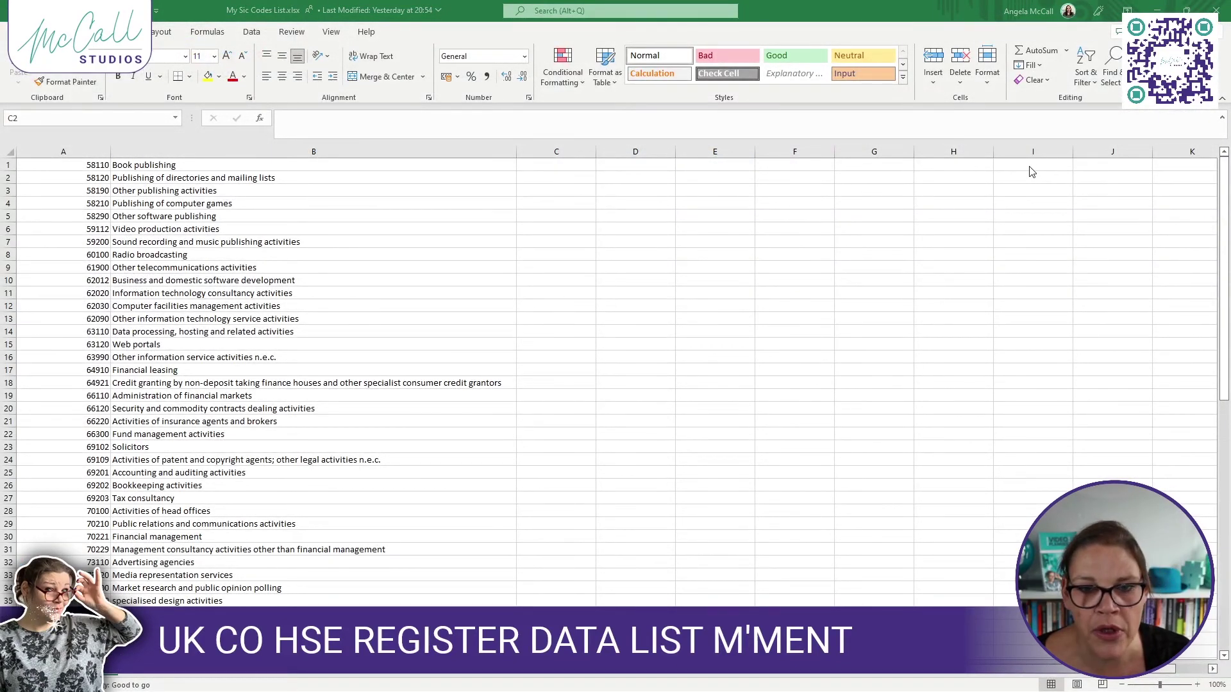
key(alt+Tab)
key(alt+Tab)
scroll(1128, 269, down, 1)
scroll(1135, 286, up, 1)
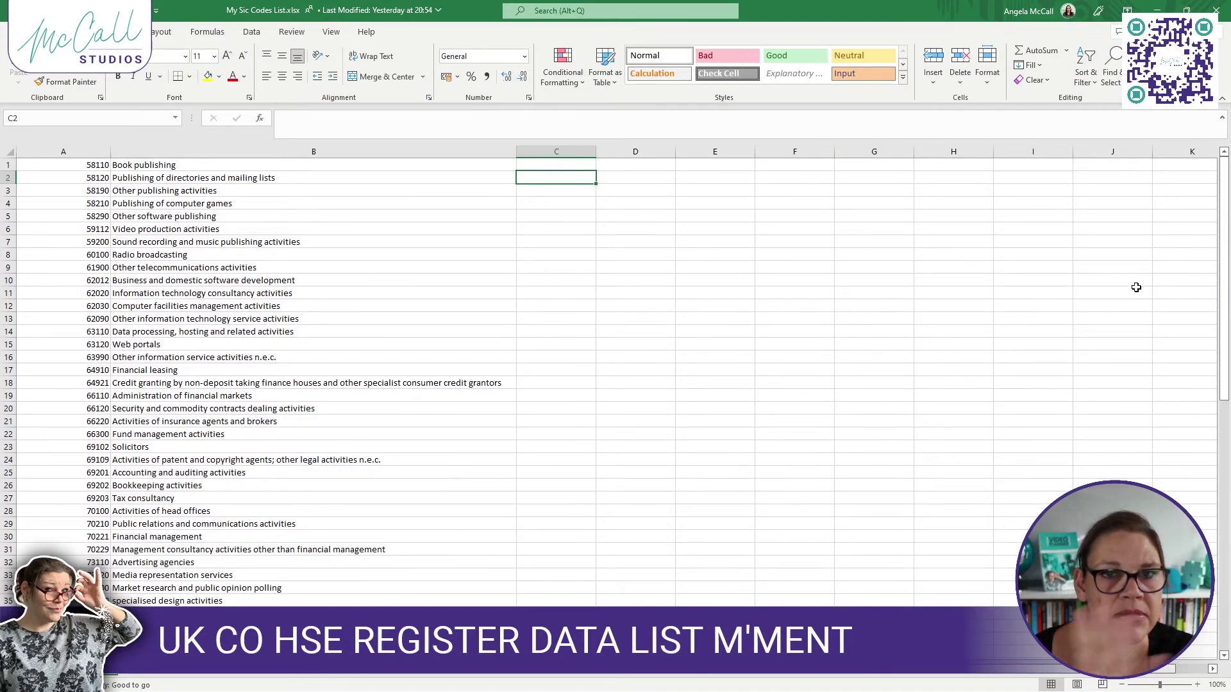
scroll(1137, 287, down, 2)
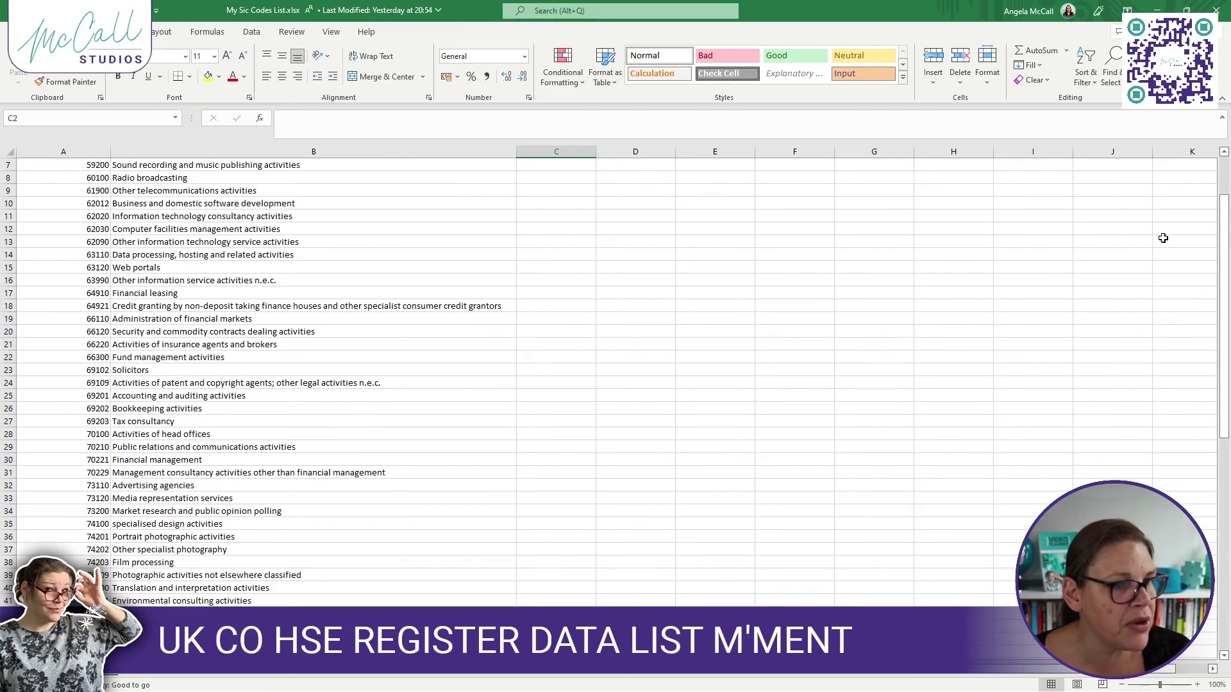
scroll(1225, 177, up, 2)
Switch to the 4of7-filter1.xlsx workbook and insert a VLOOKUP function in cell K2, beside the extracted SIC codes
key(alt+Tab)
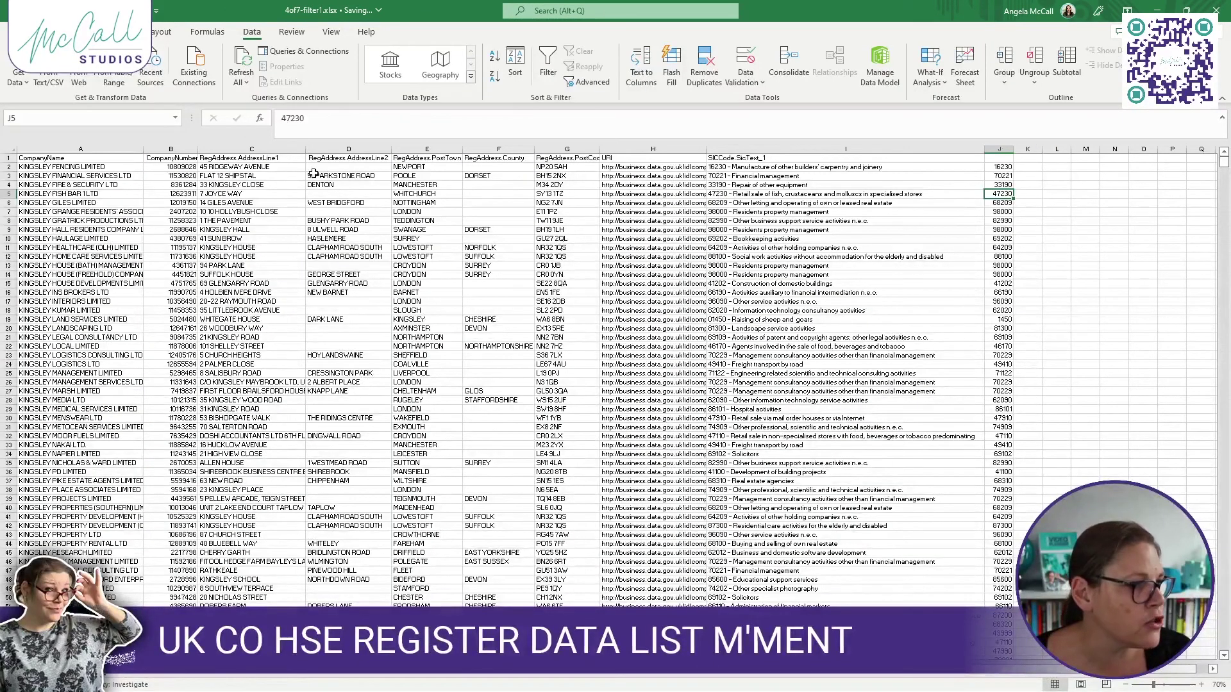
click(1028, 167)
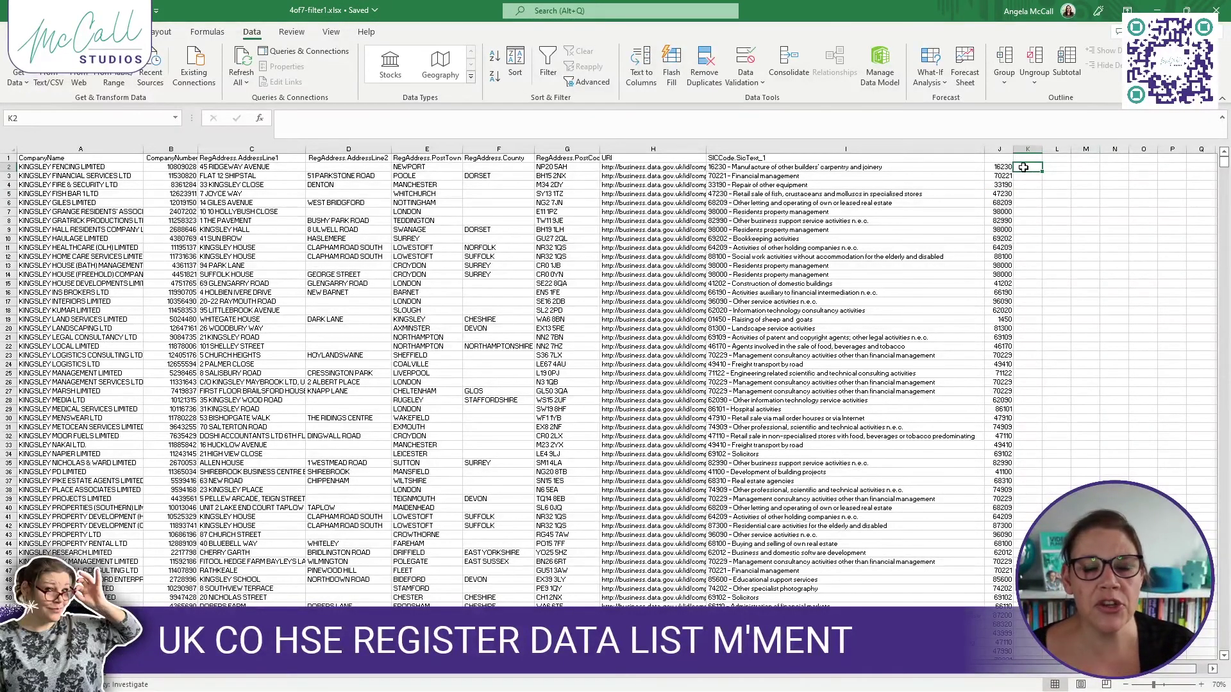
click(999, 150)
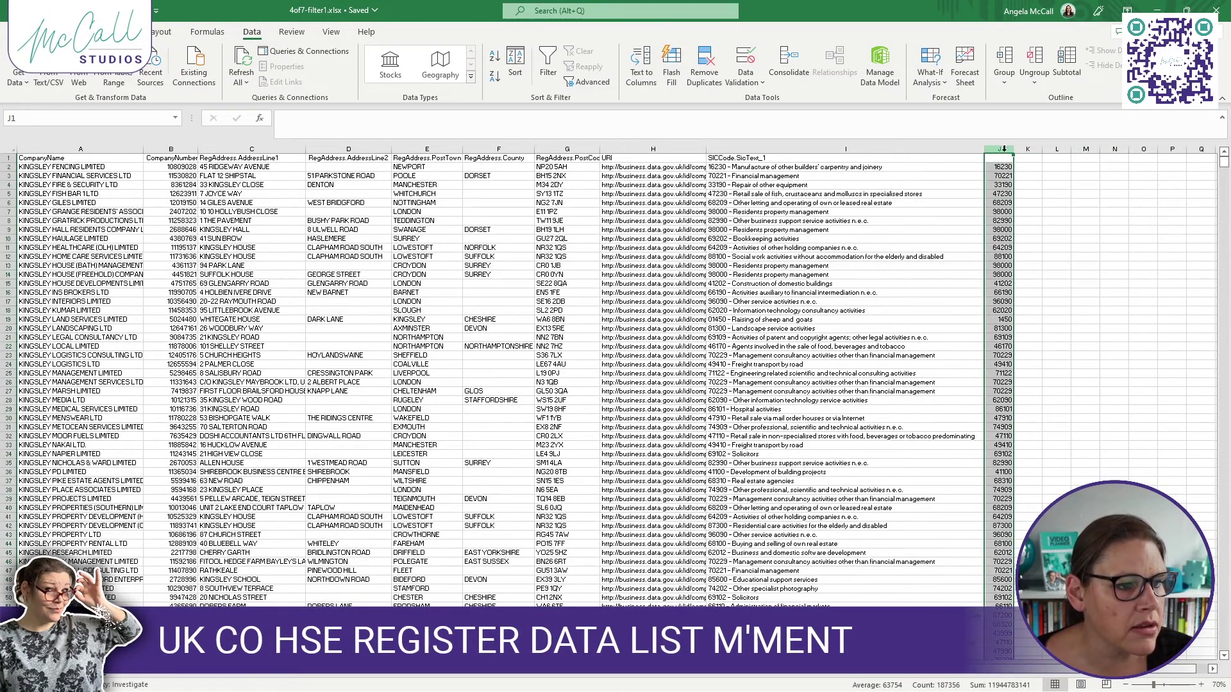
click(1029, 168)
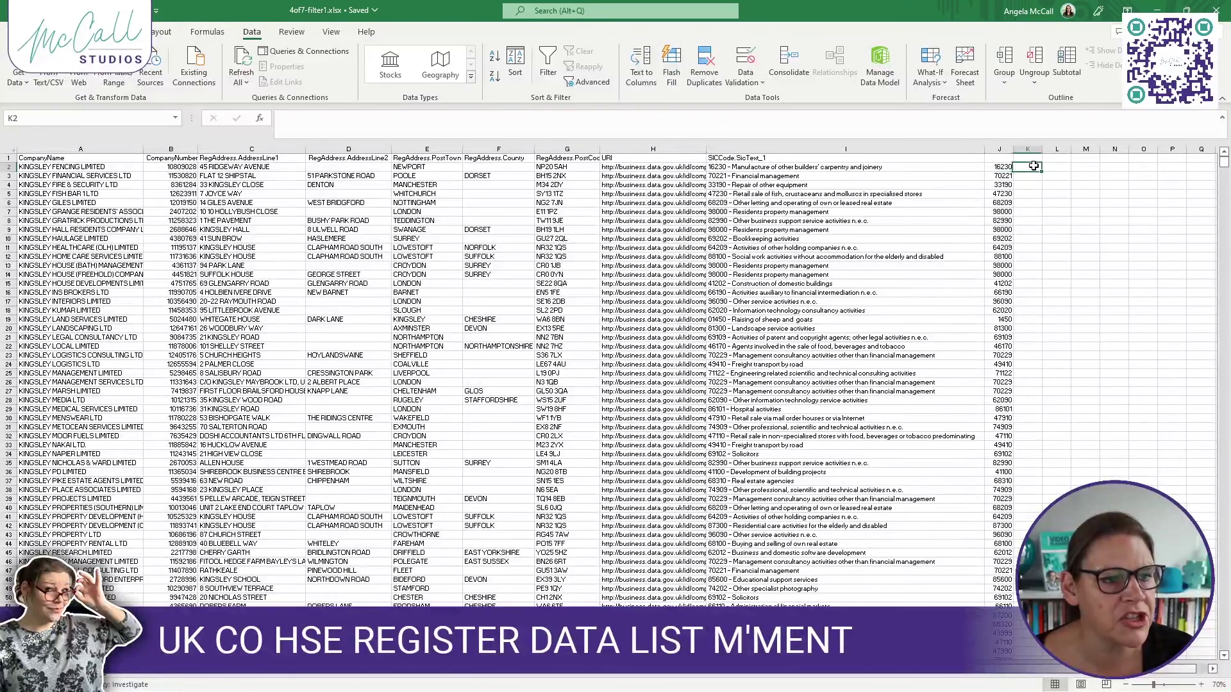
click(260, 118)
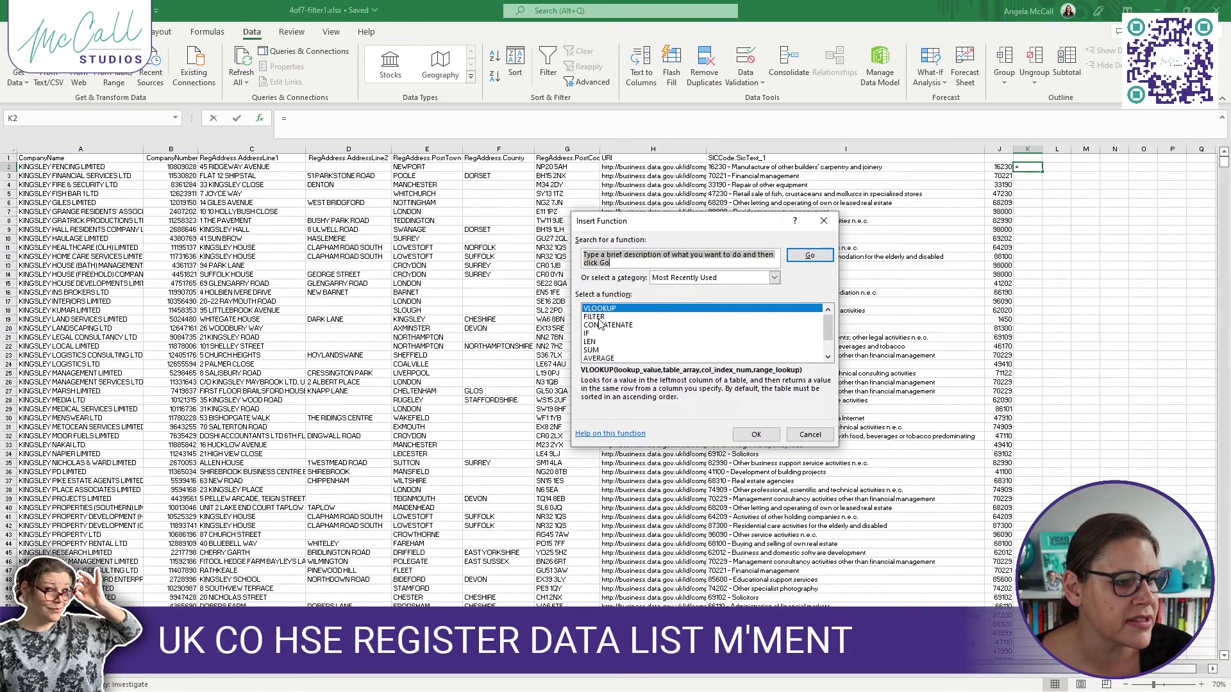
click(756, 435)
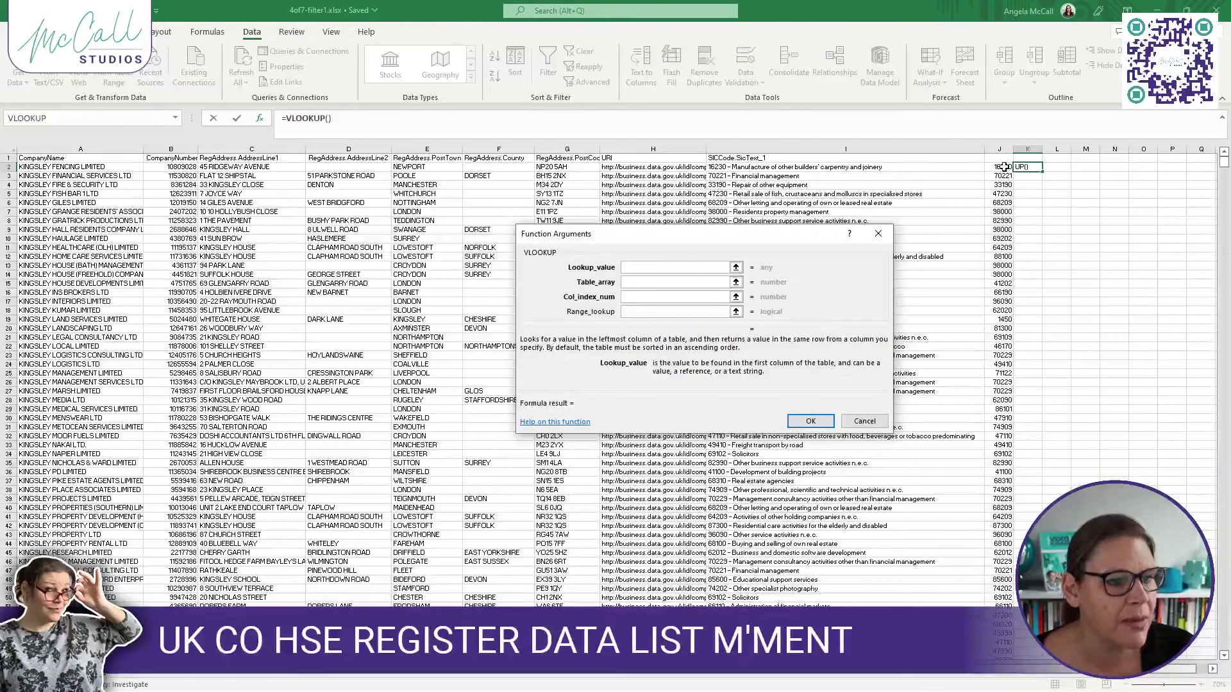
Set the VLOOKUP lookup value to cell J2, the first company's SIC code
click(736, 267)
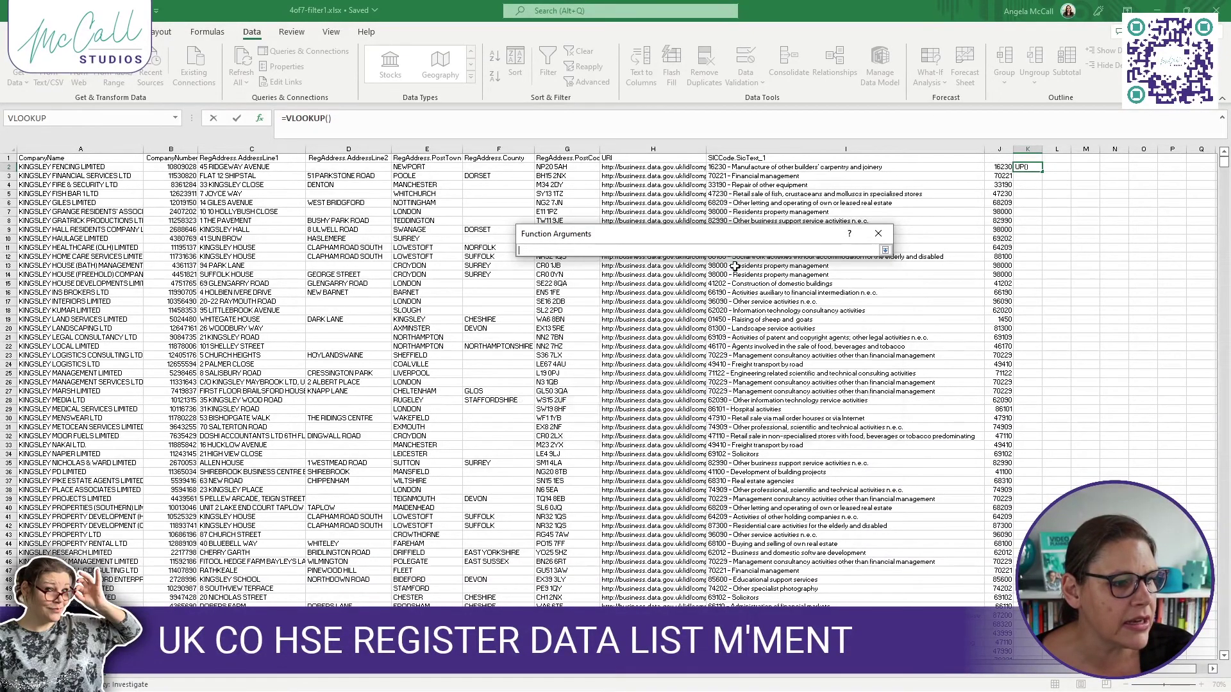
click(1000, 168)
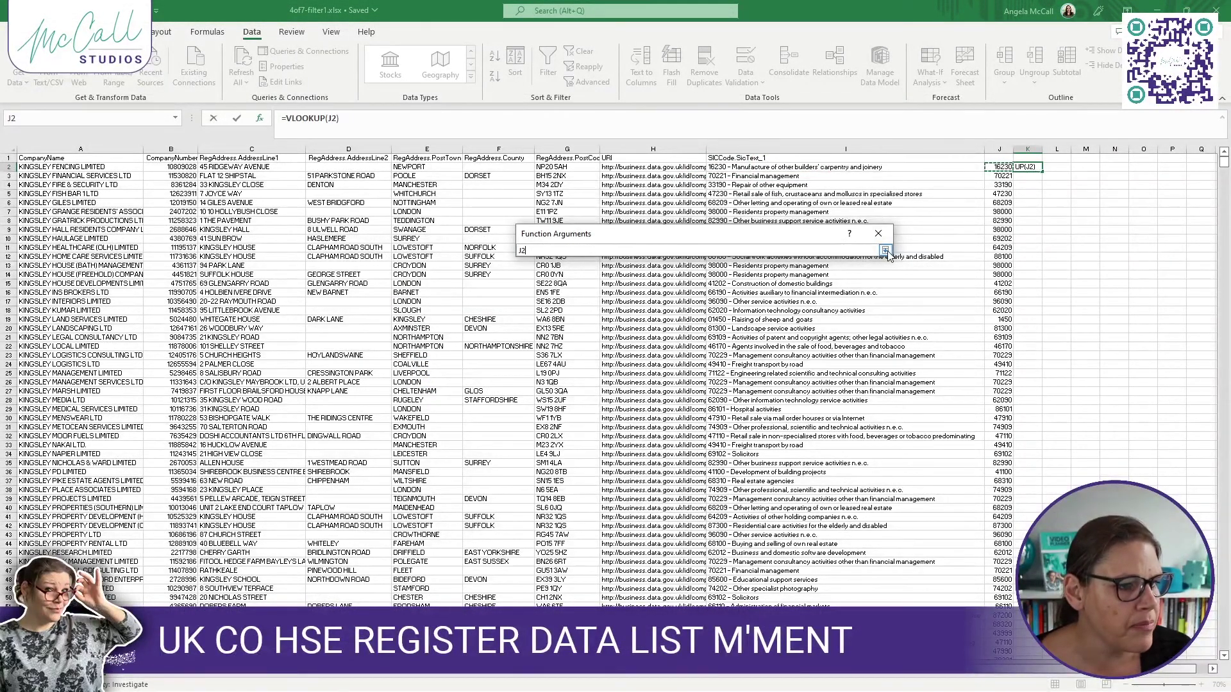
click(886, 251)
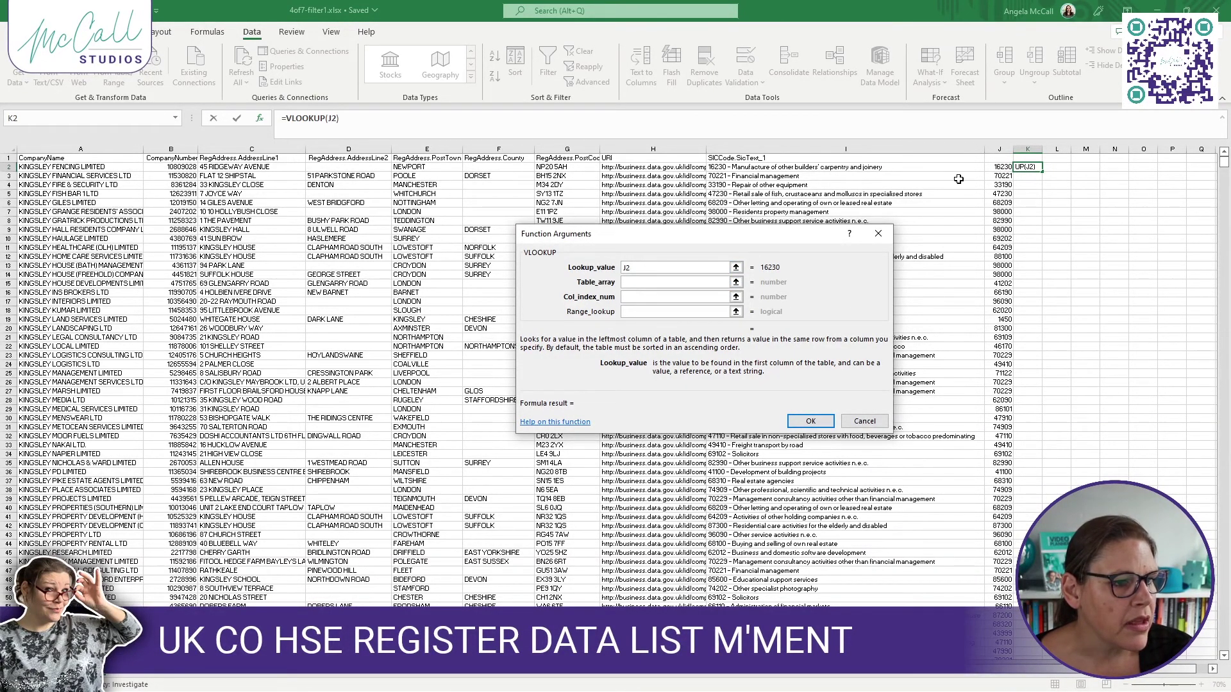
Set the VLOOKUP table array to the whole of column A on the SIC Codes sheet of My Sic Codes List.xlsx
click(665, 282)
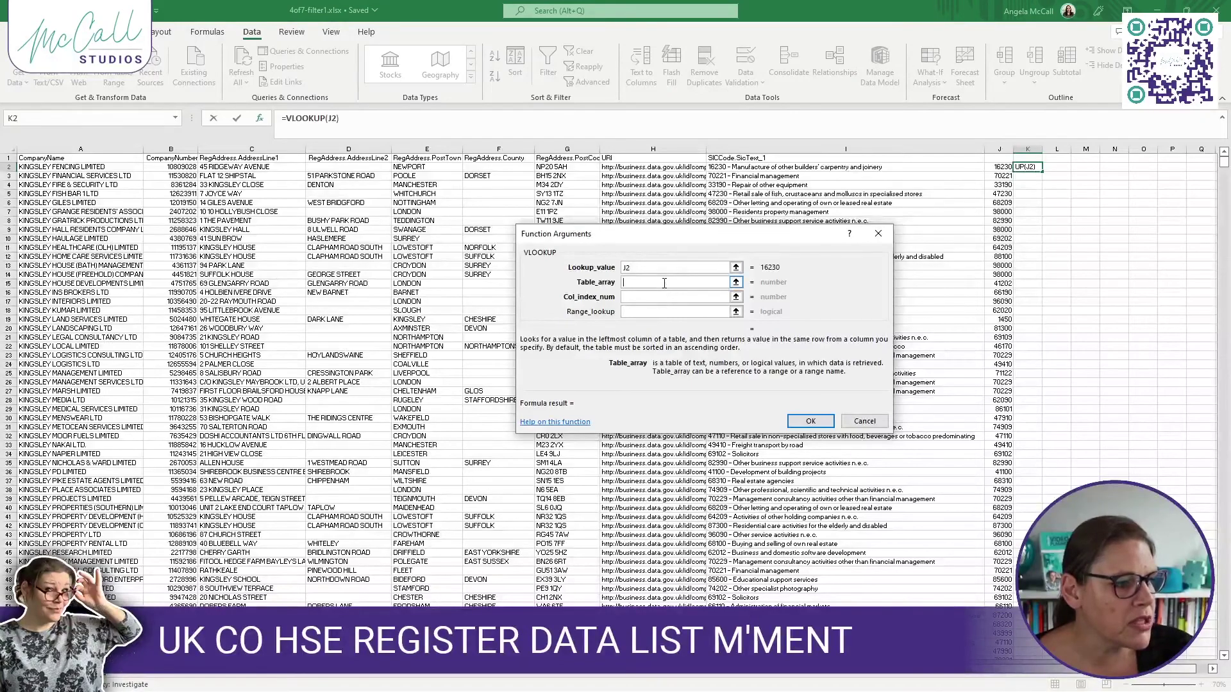
click(736, 283)
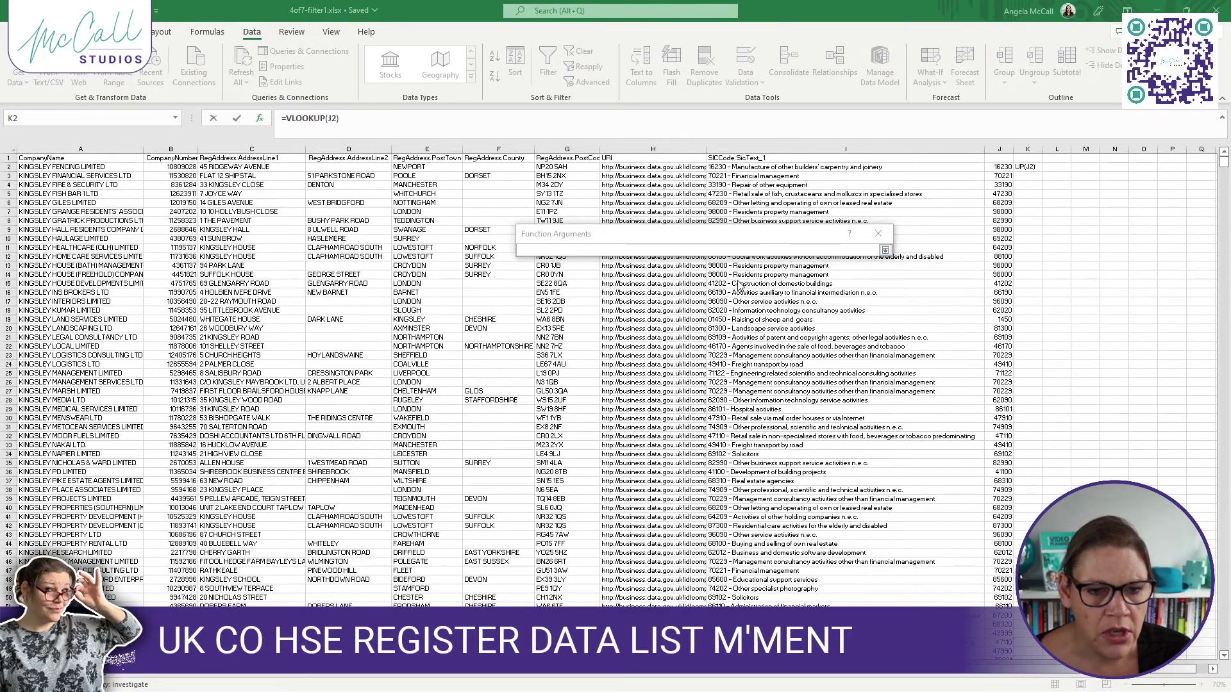
key(ctrl+Tab)
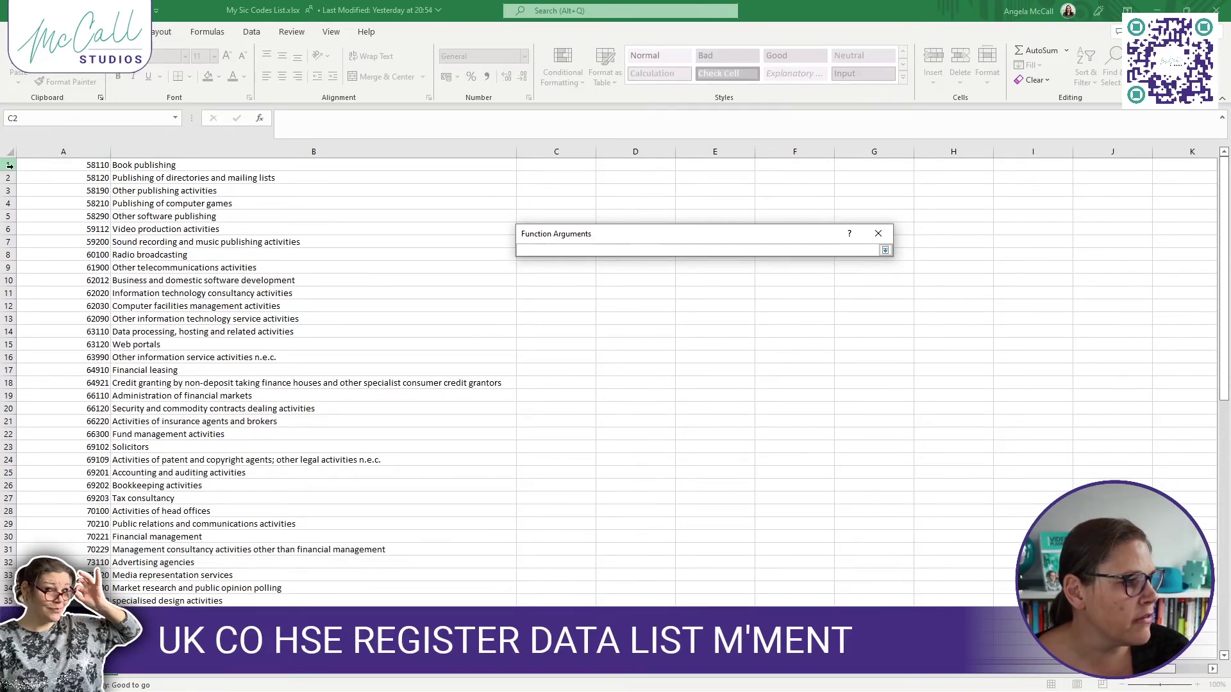
click(53, 151)
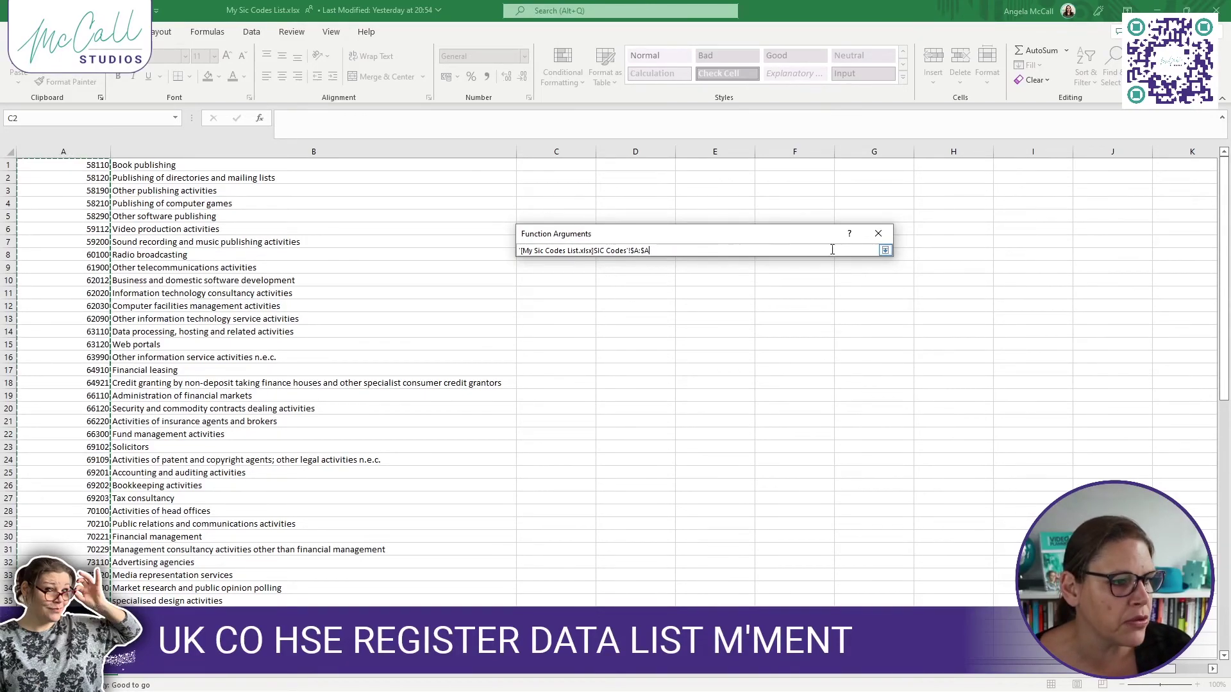
click(885, 251)
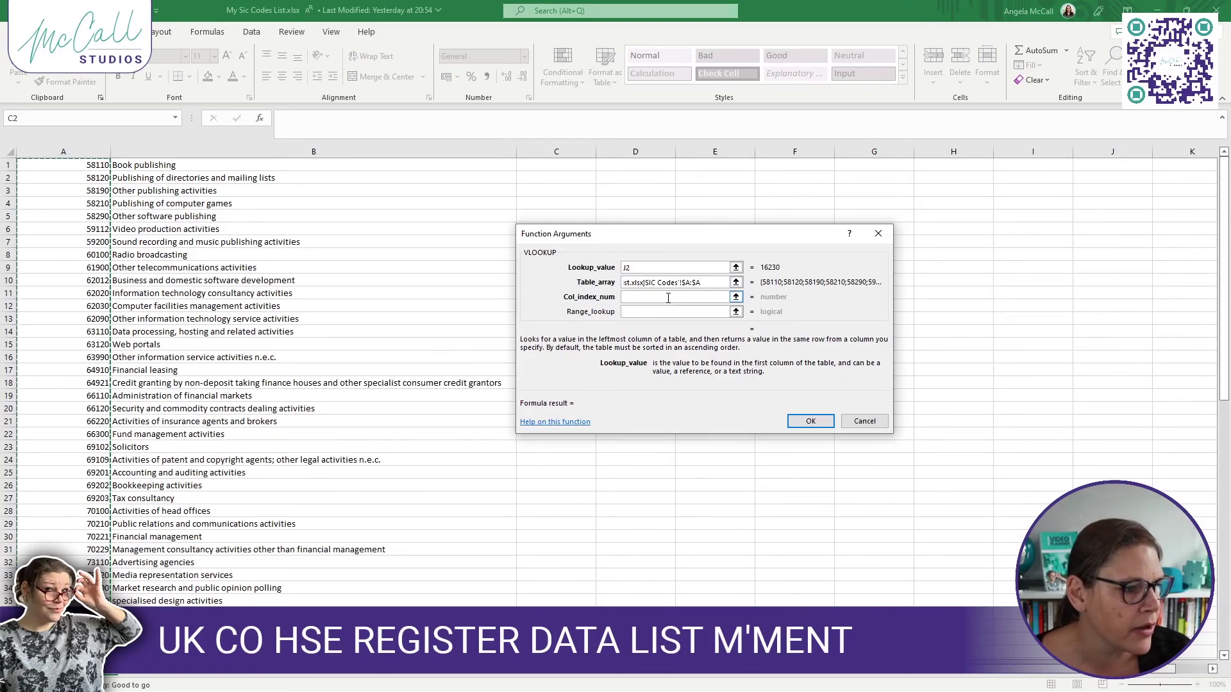
Set the column index number to 1 and the range lookup to FALSE, and apply the VLOOKUP formula
click(666, 297)
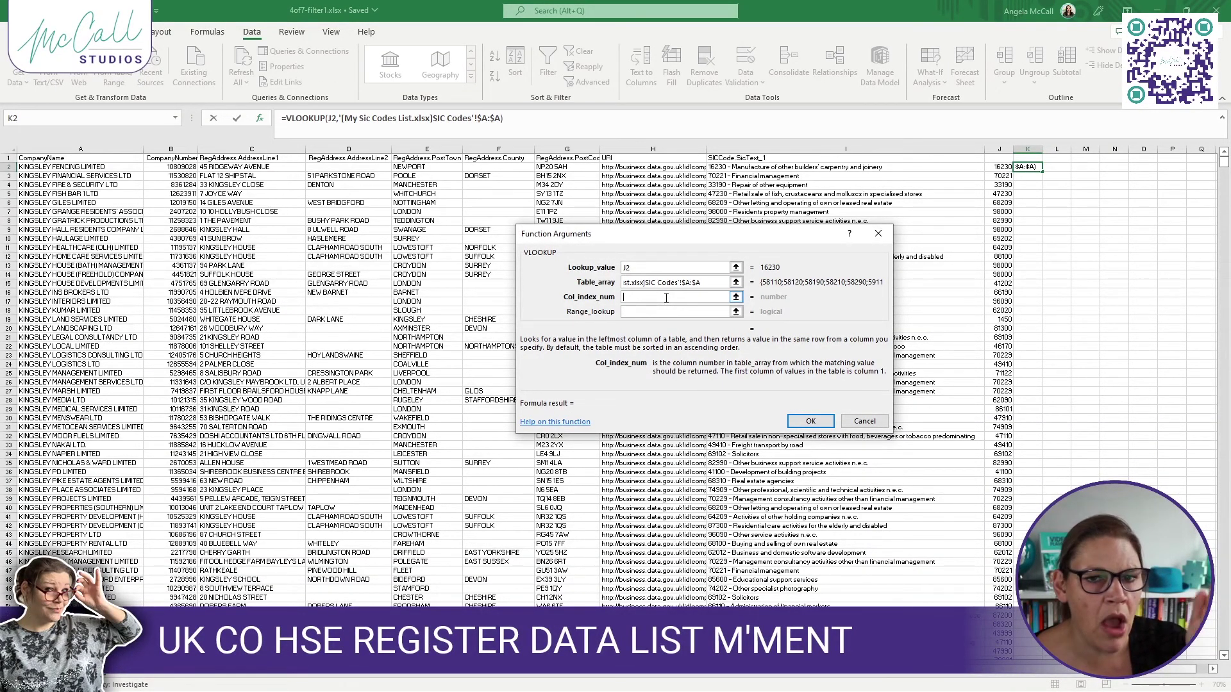
text(1)
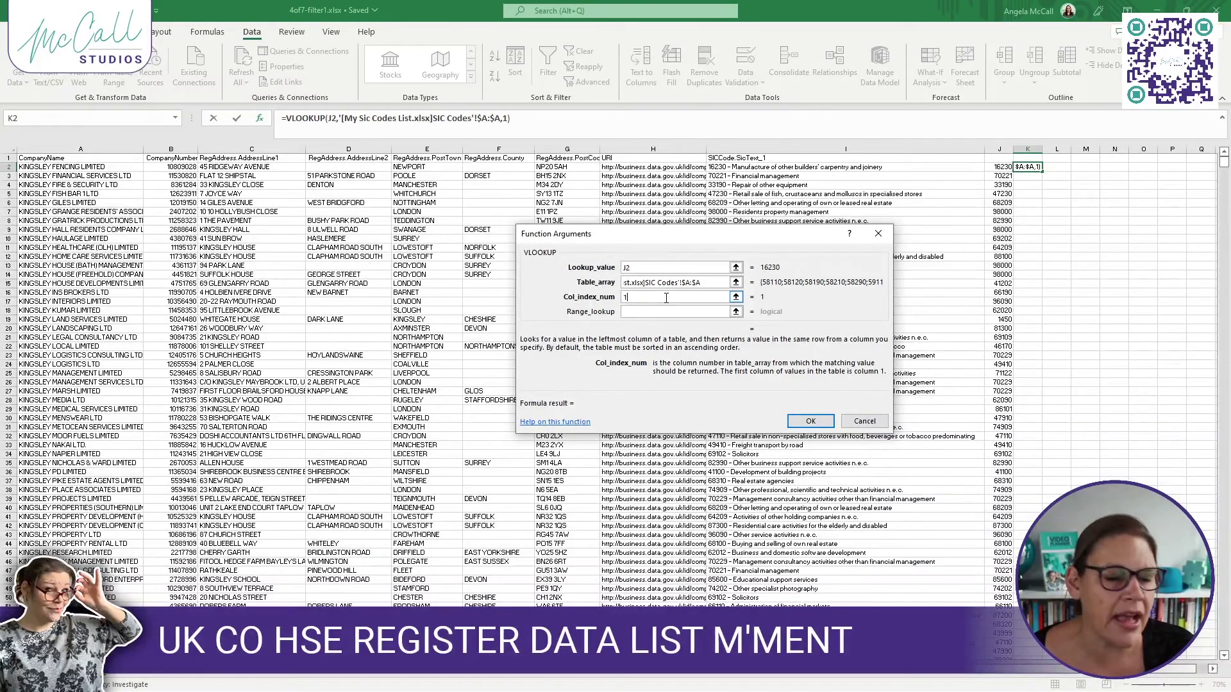
click(663, 312)
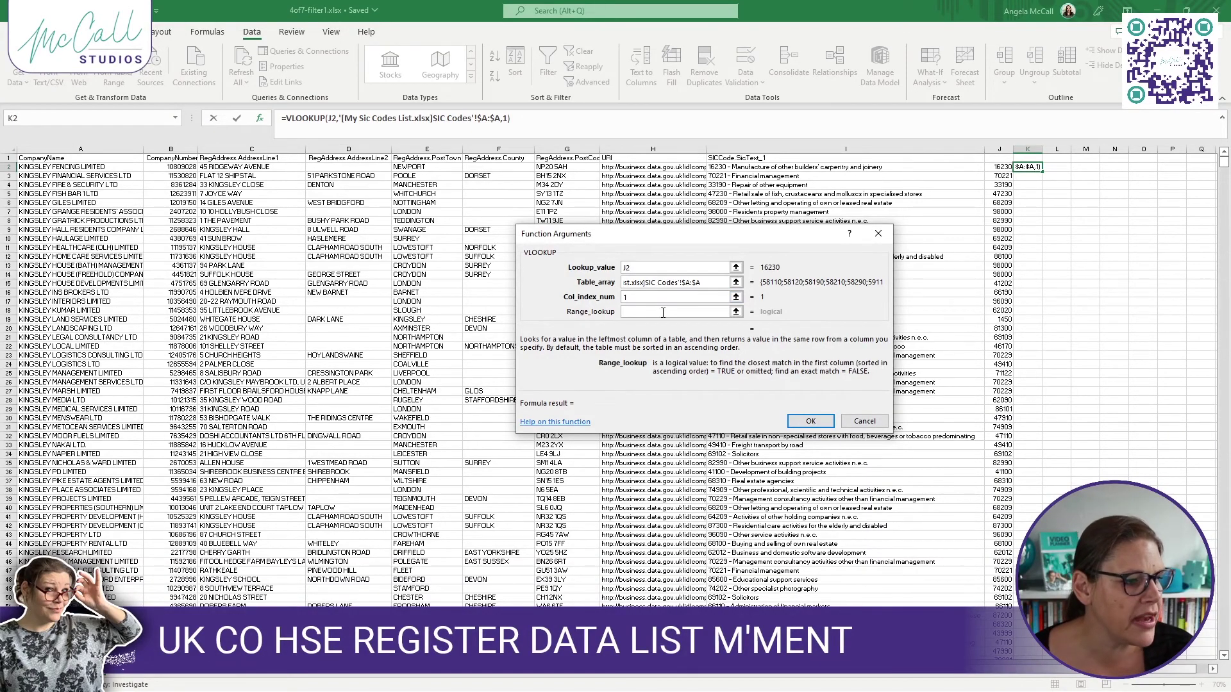
text(FALSE)
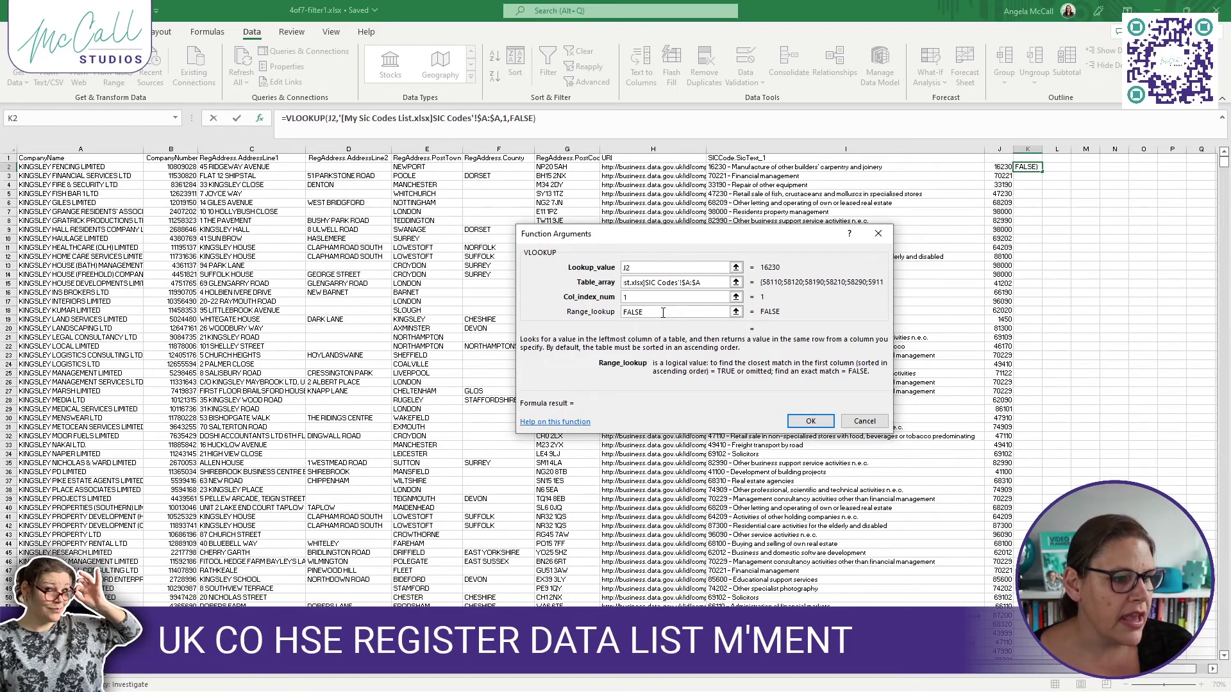
click(810, 421)
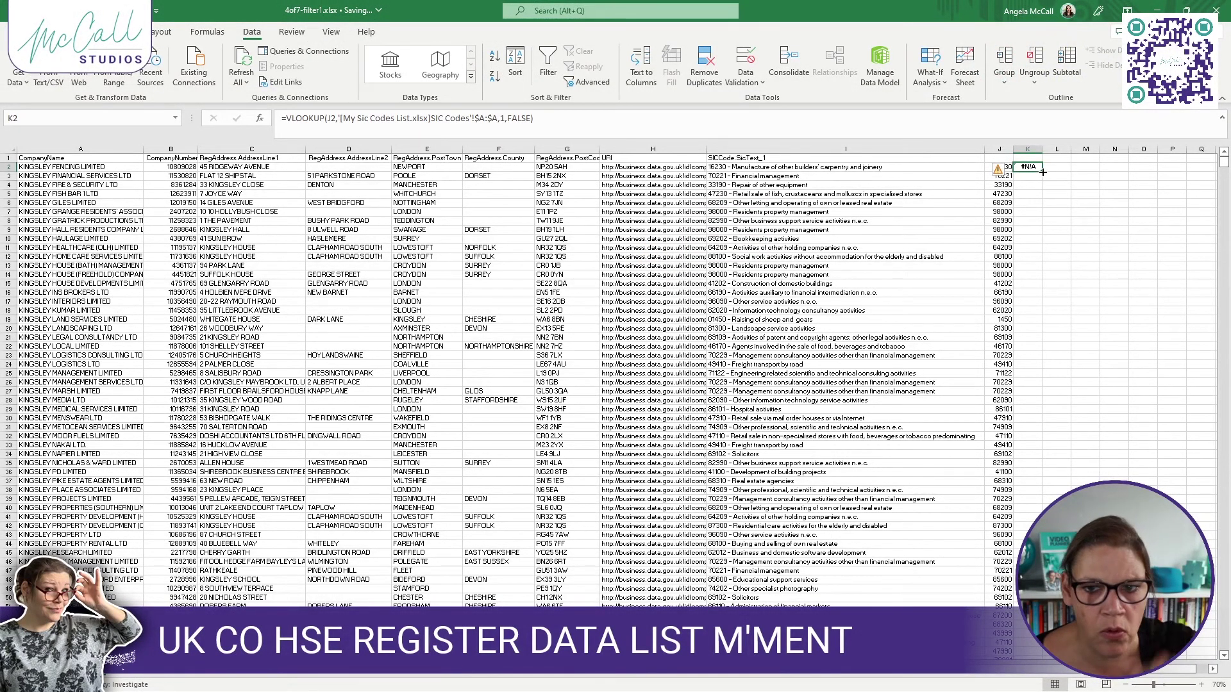
Copy the K2 lookup formula down column K for all companies and widen the column
double_click(1043, 171)
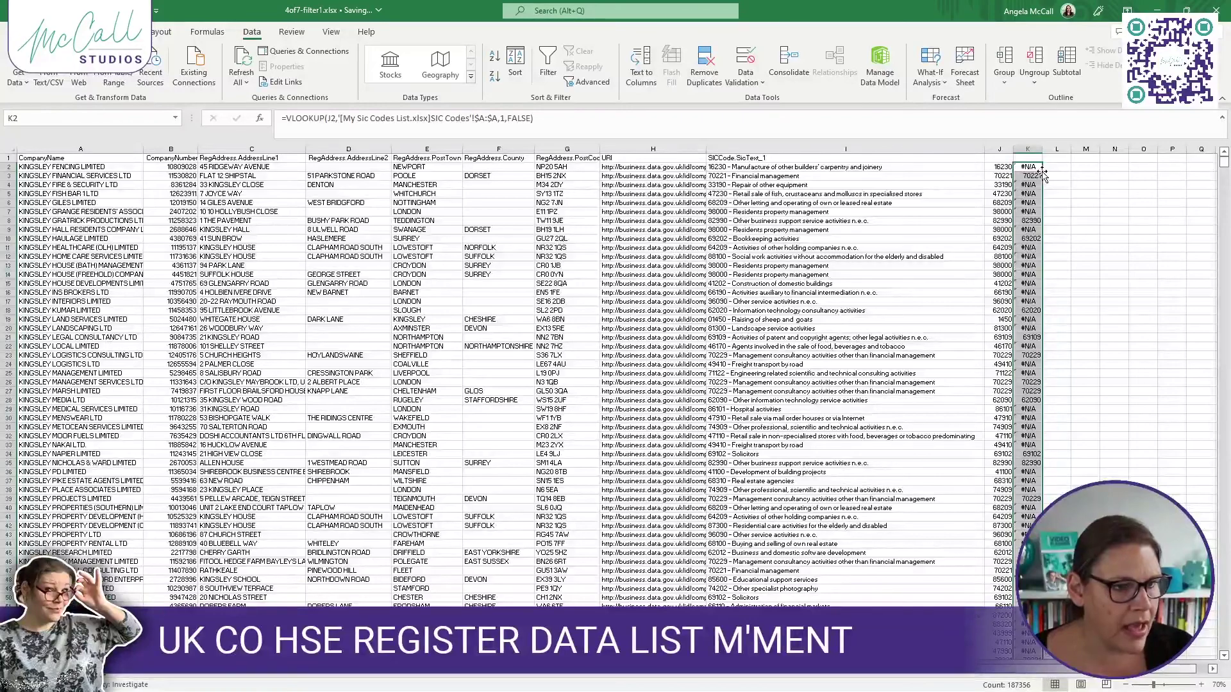
drag(1038, 152, 1063, 152)
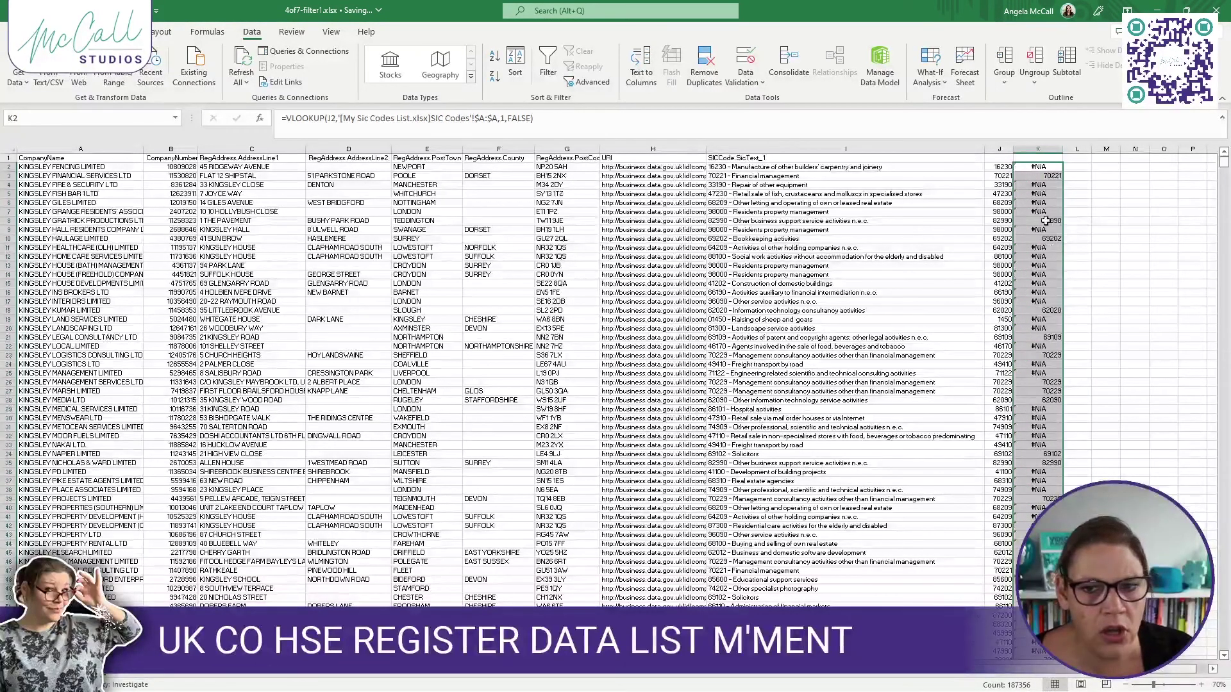
click(1052, 167)
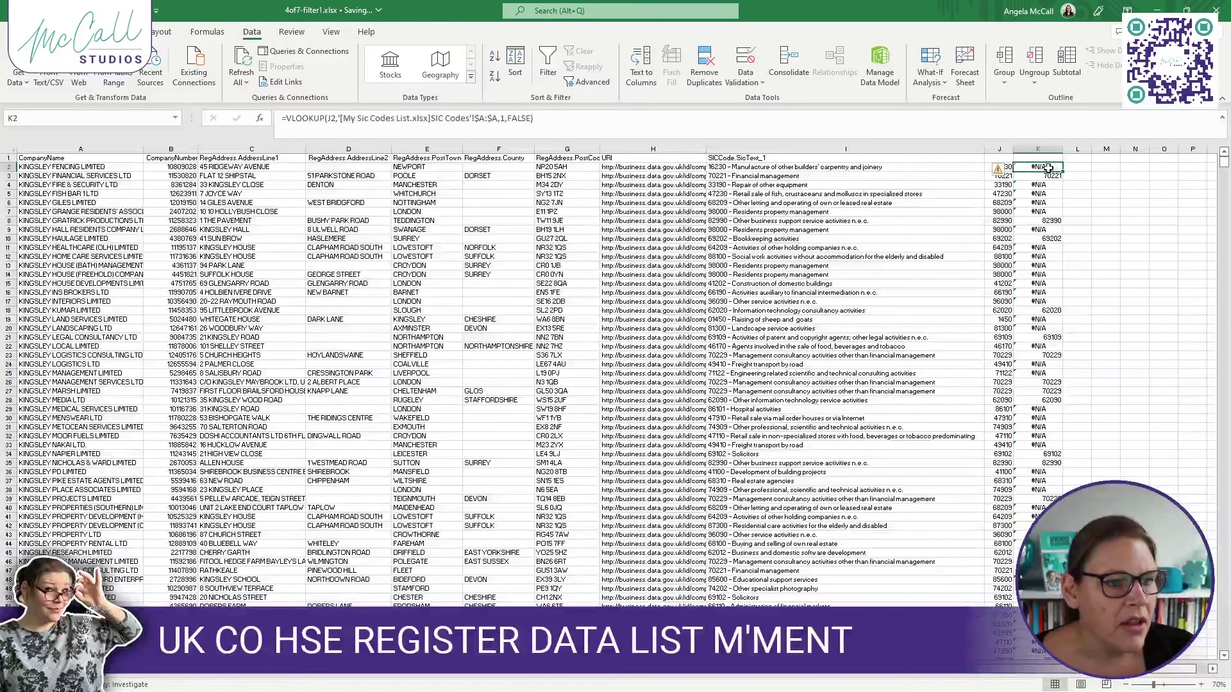
key(Down)
key(Down)
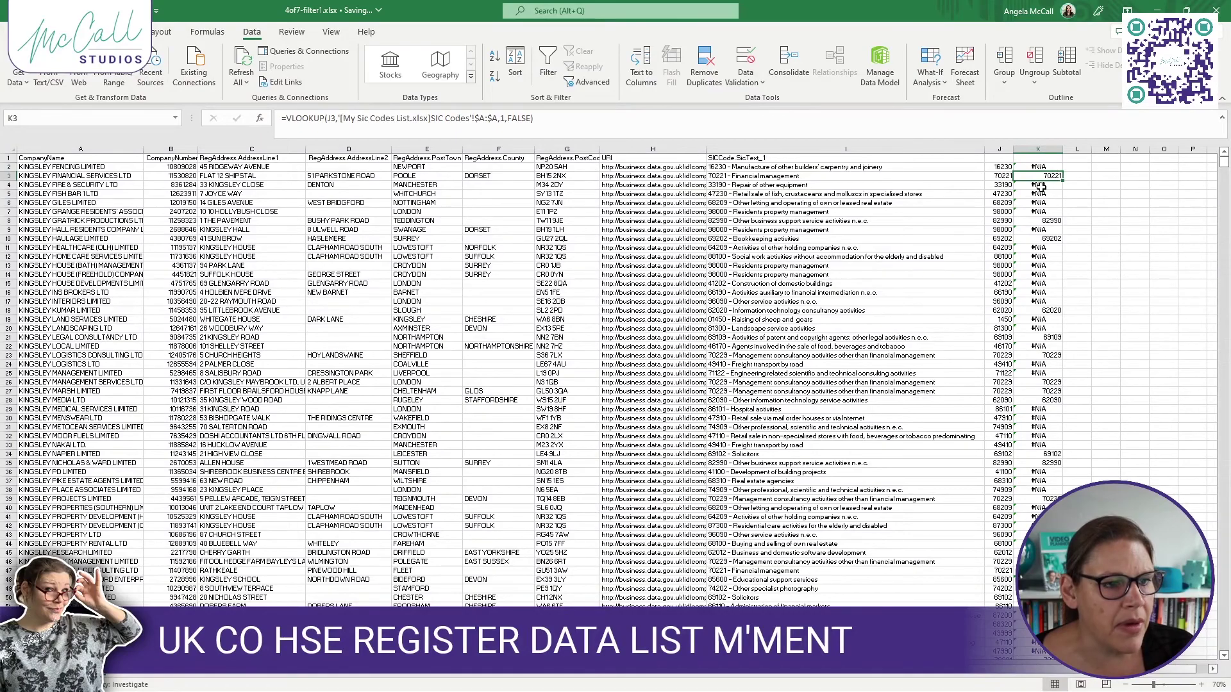
click(1050, 147)
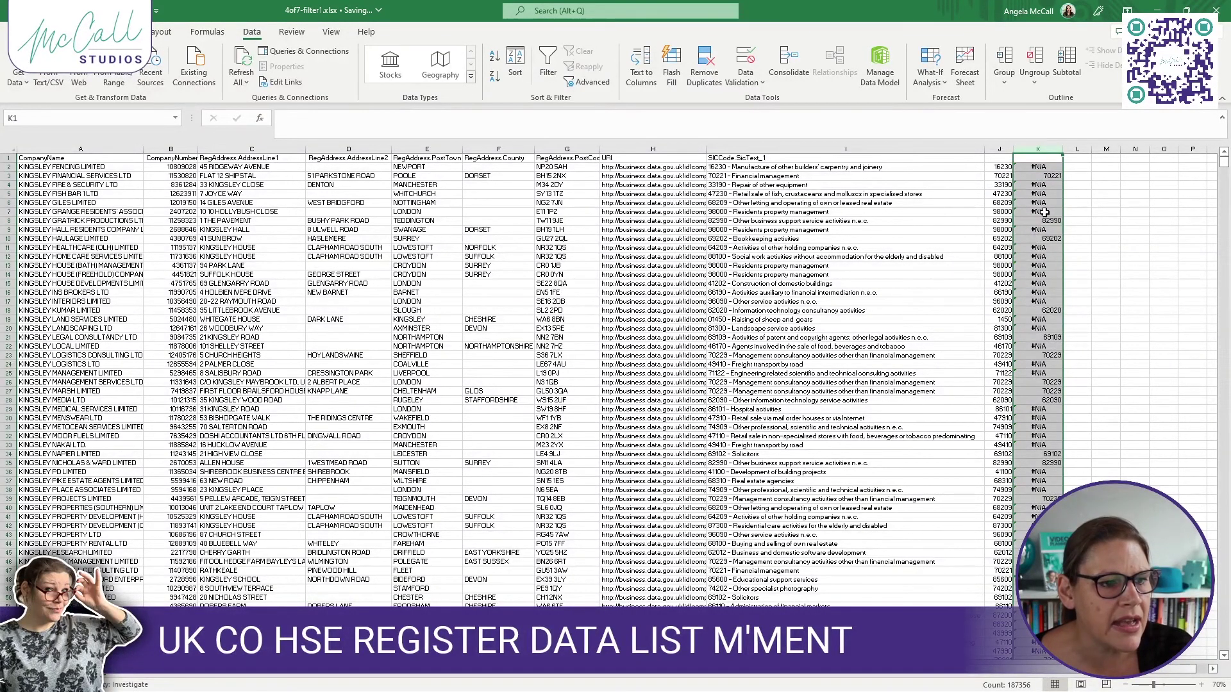
click(1002, 175)
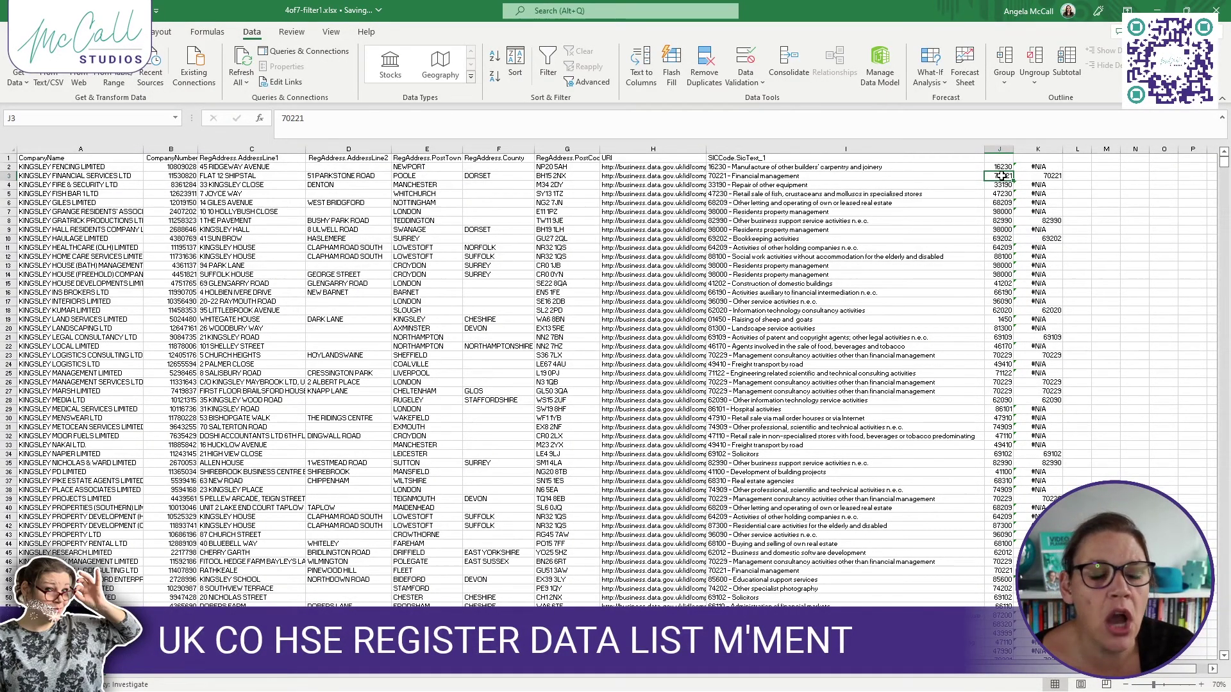
click(1038, 167)
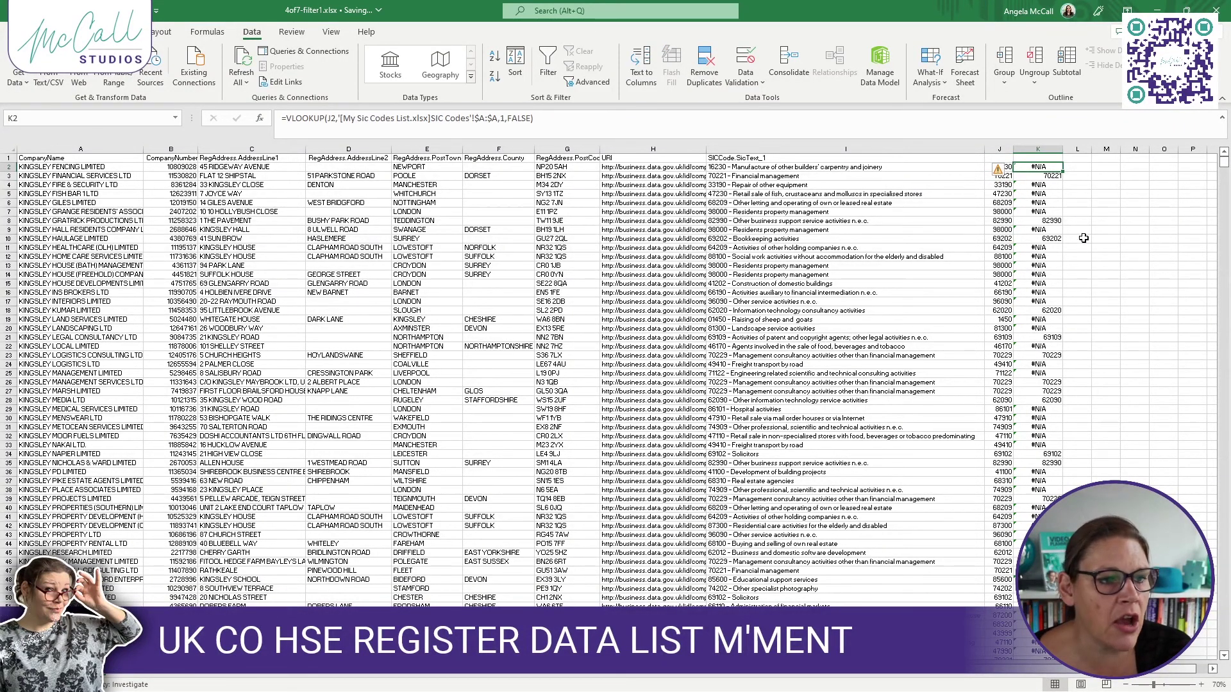
Enter the heading Sic Valid Codes in cell K1 above the lookup results
click(1048, 159)
text(Si)
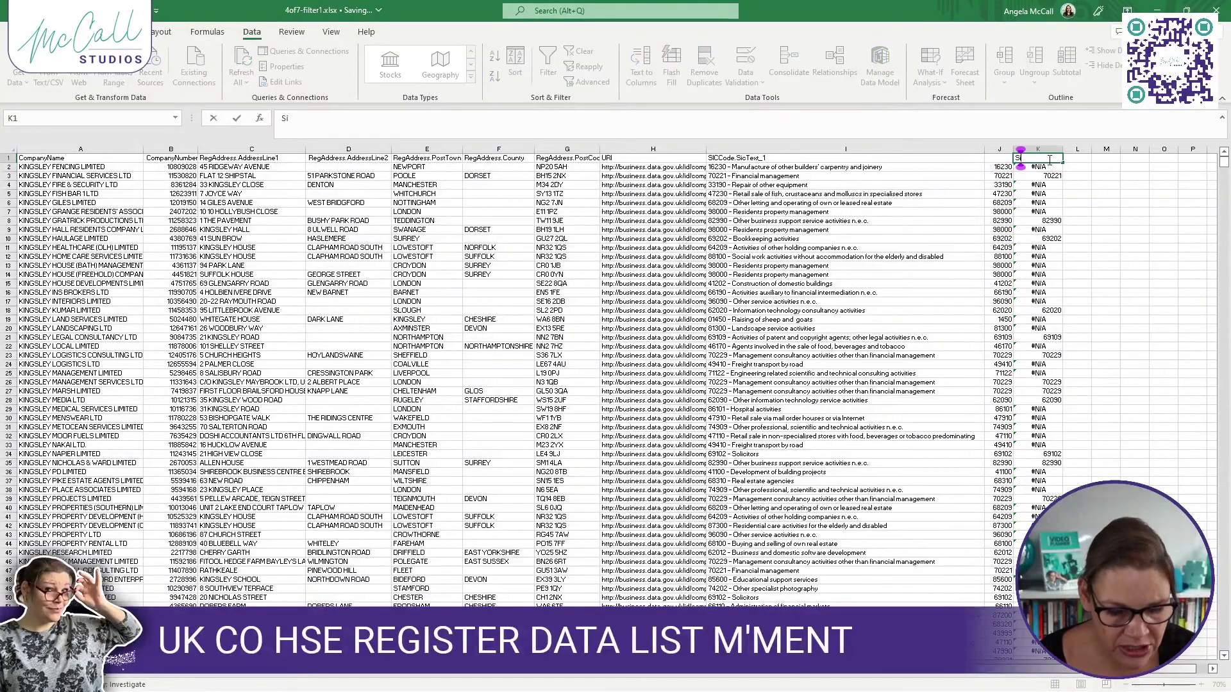
text(c Valid Codes)
click(1135, 176)
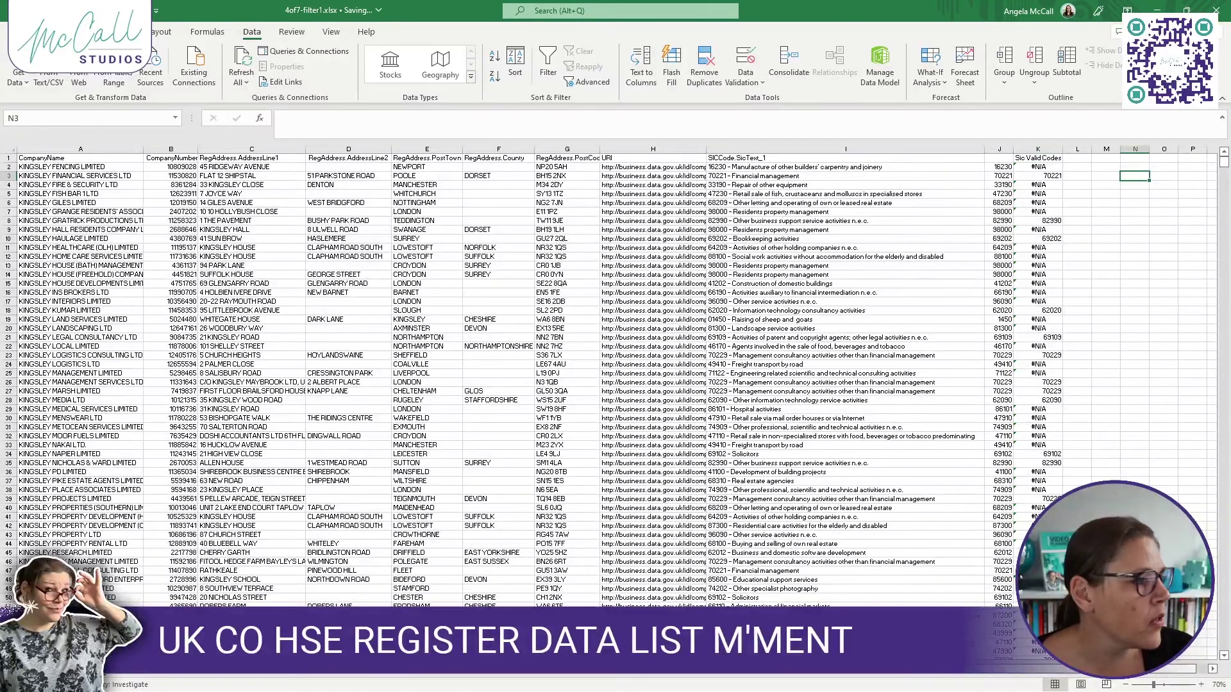
Turn on filtering for the header row, starting from the Sic Valid Codes heading in K1
click(51, 31)
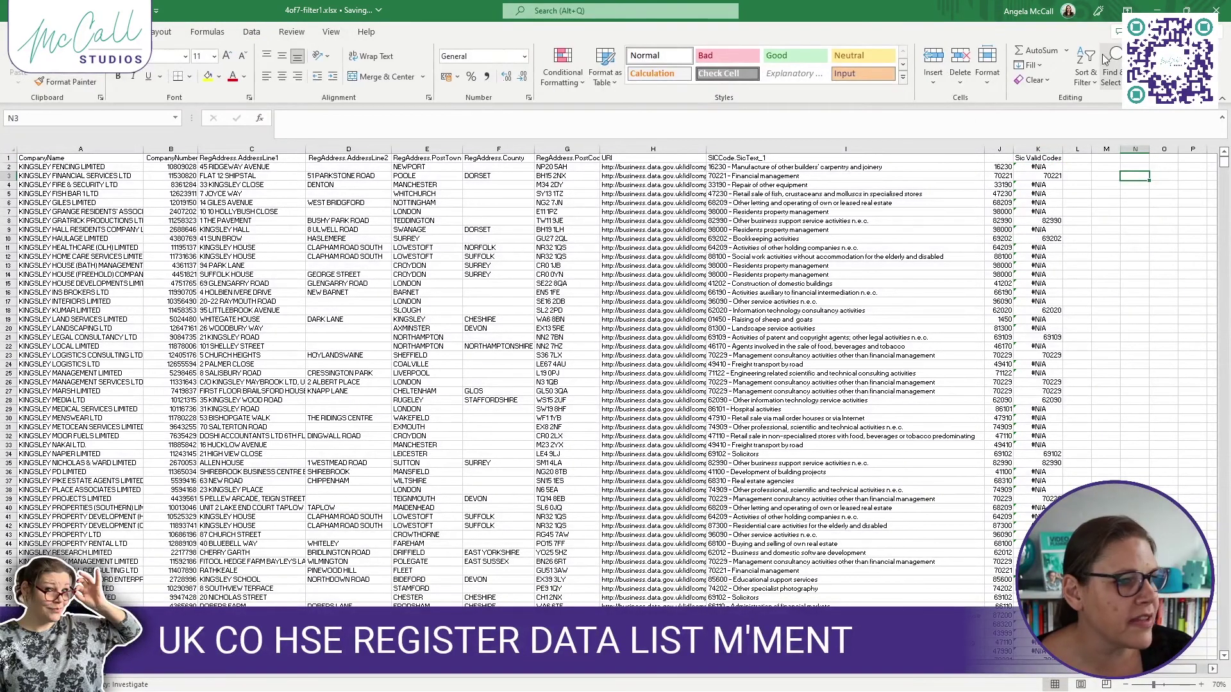
click(1035, 160)
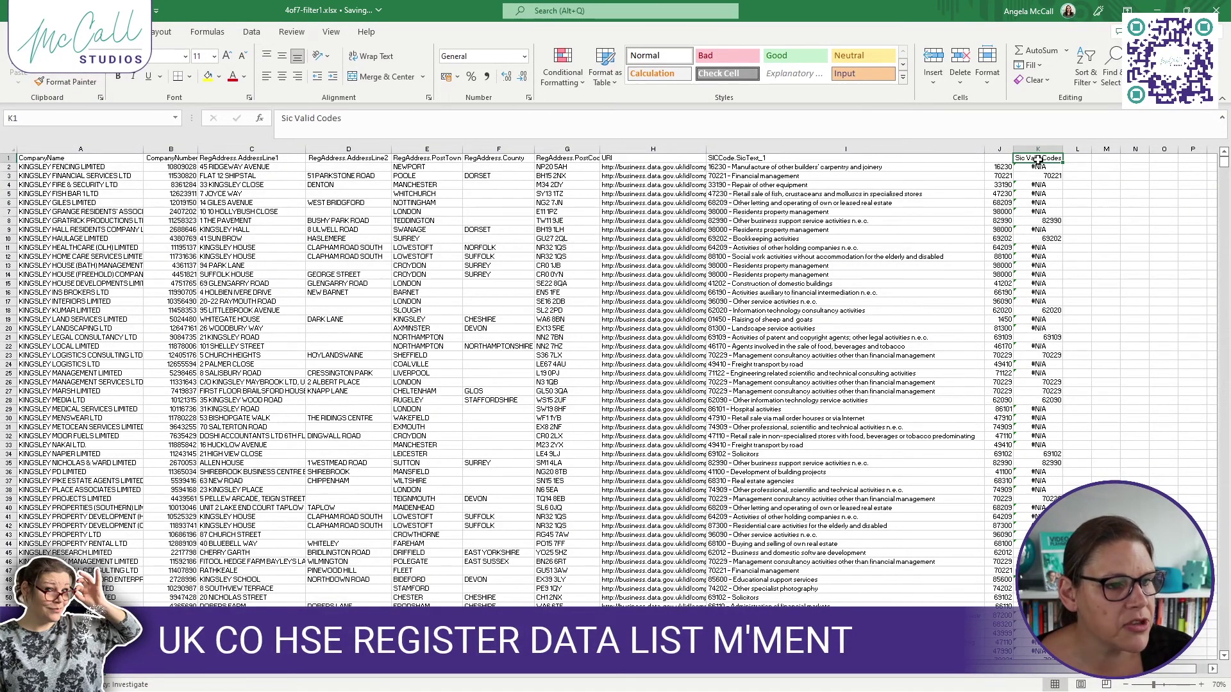
click(1085, 68)
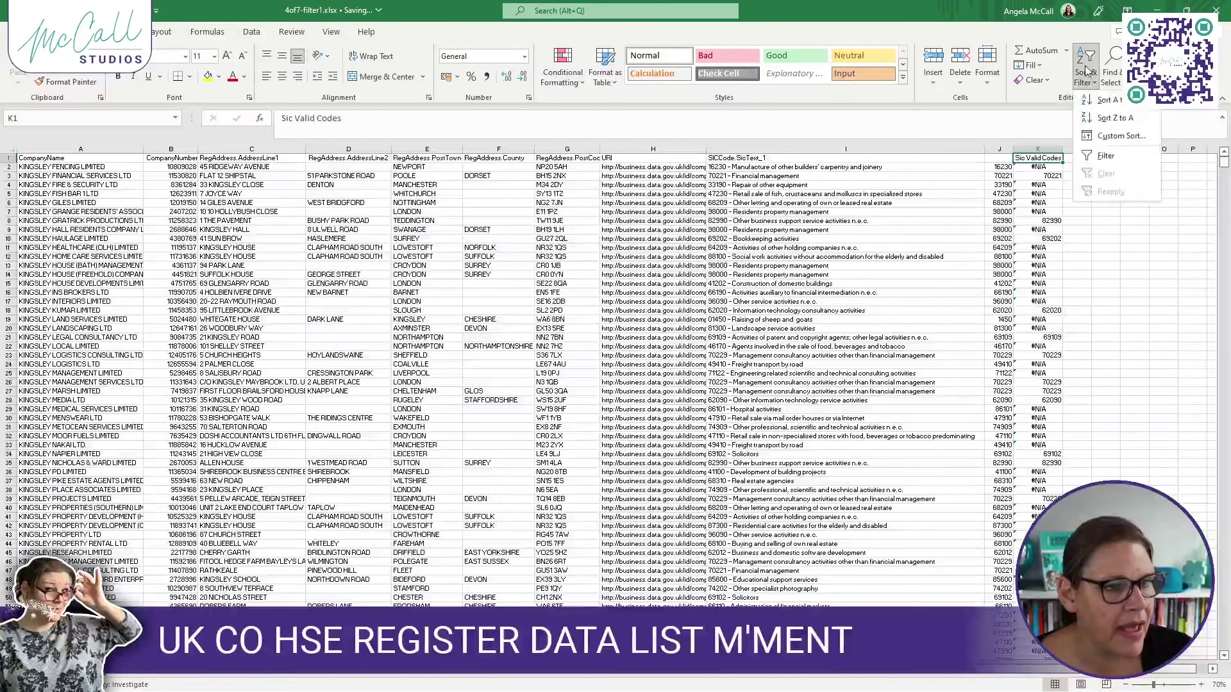
click(1095, 155)
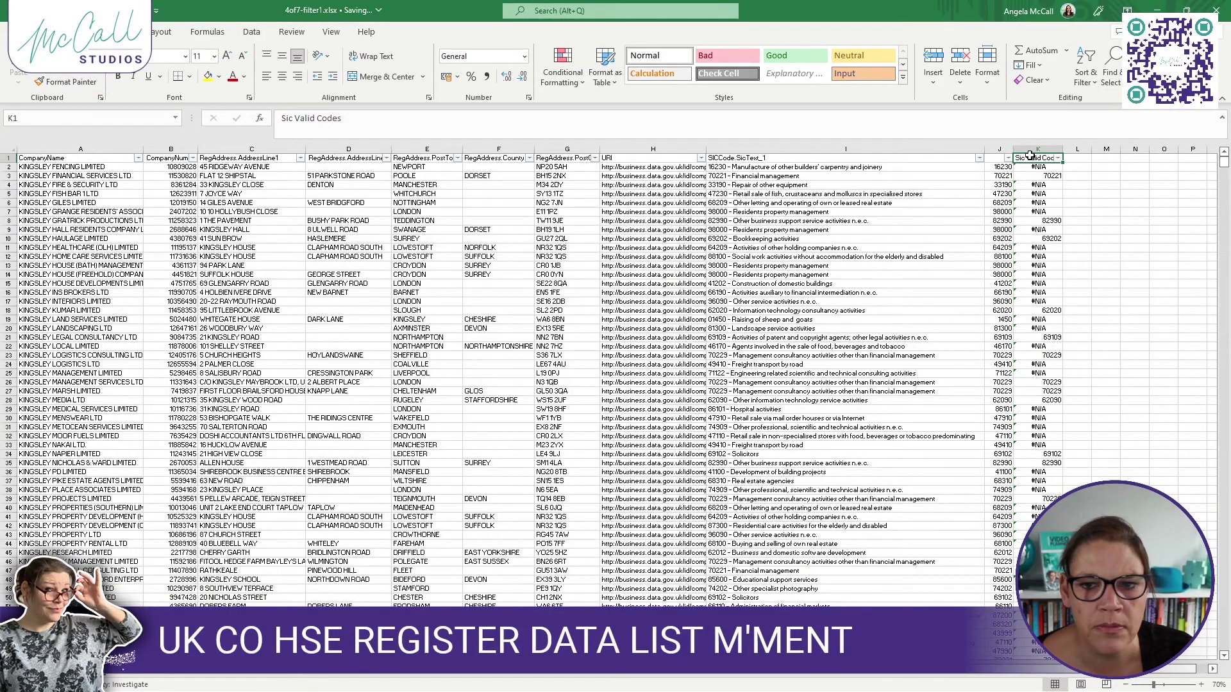
Filter the Sic Valid Codes column to exclude #N/A, keeping all the matched codes
click(1058, 158)
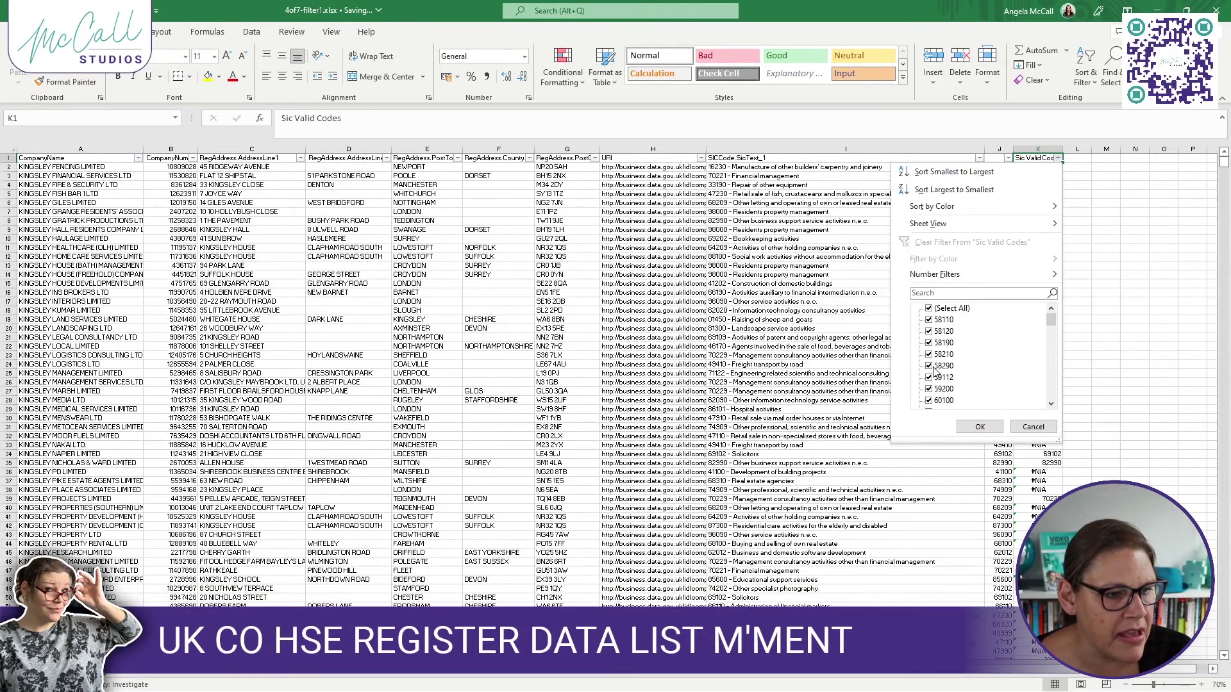
drag(1052, 318, 1047, 393)
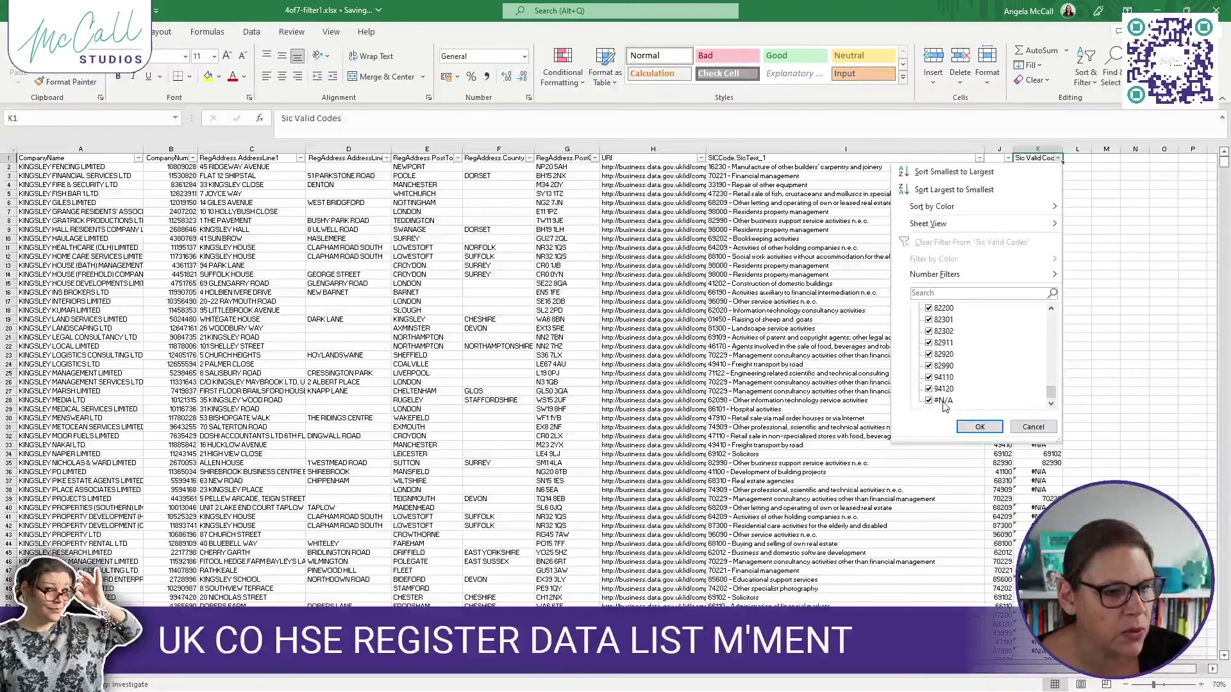
click(980, 427)
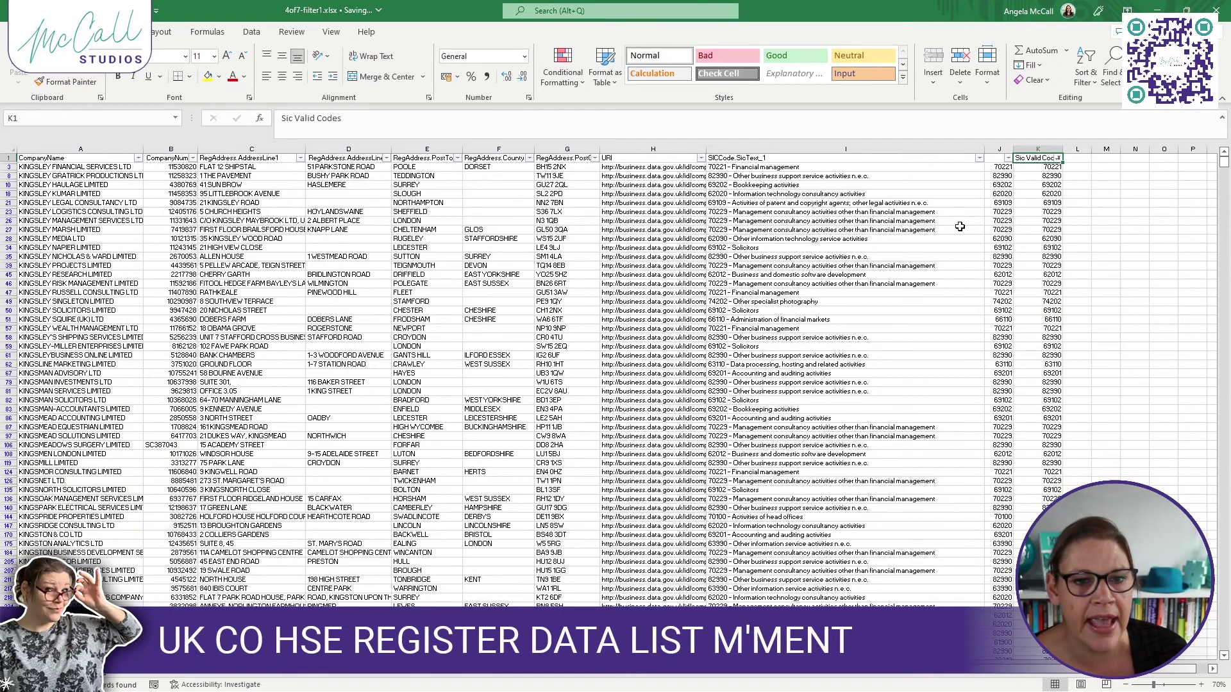
Copy the filtered columns A to K and paste them into a new blank workbook at cell A1
drag(83, 147, 1045, 143)
right_click(823, 241)
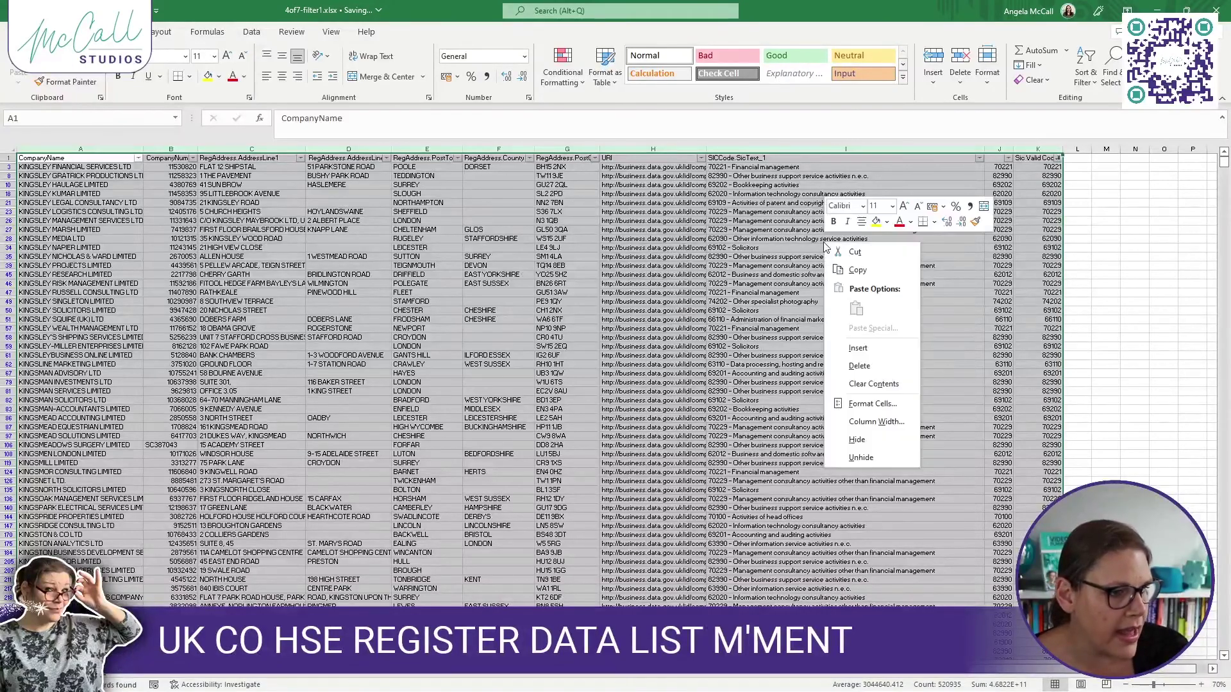
click(846, 268)
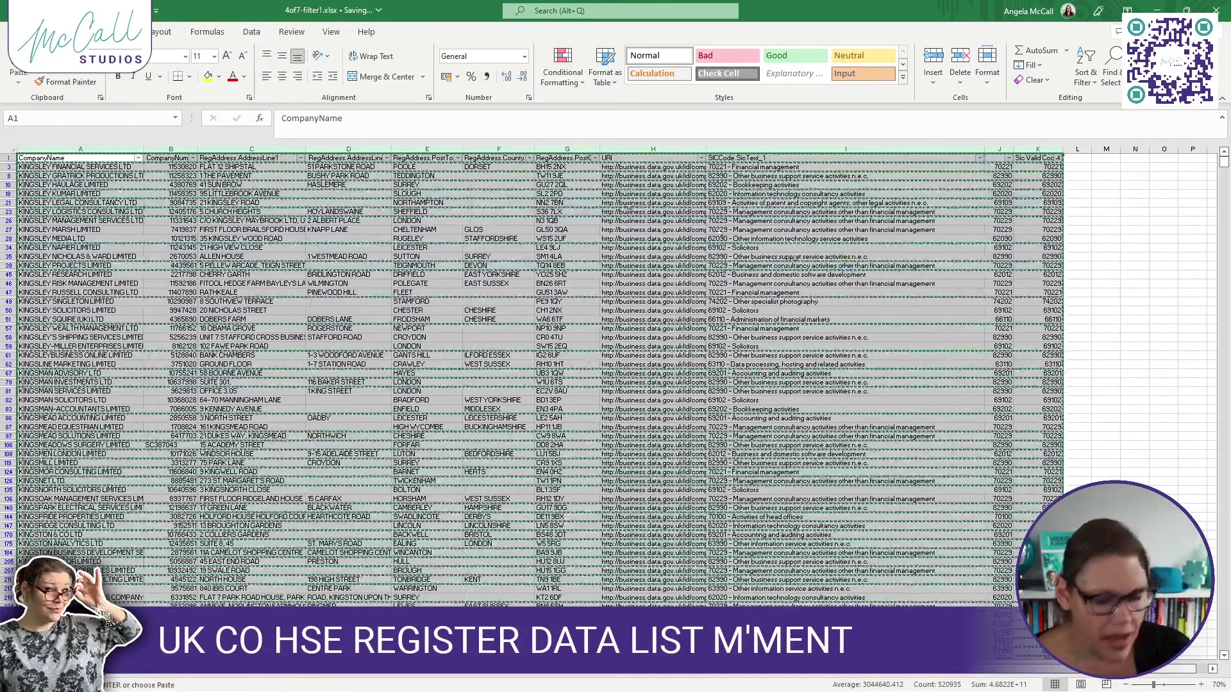
click(18, 32)
click(173, 128)
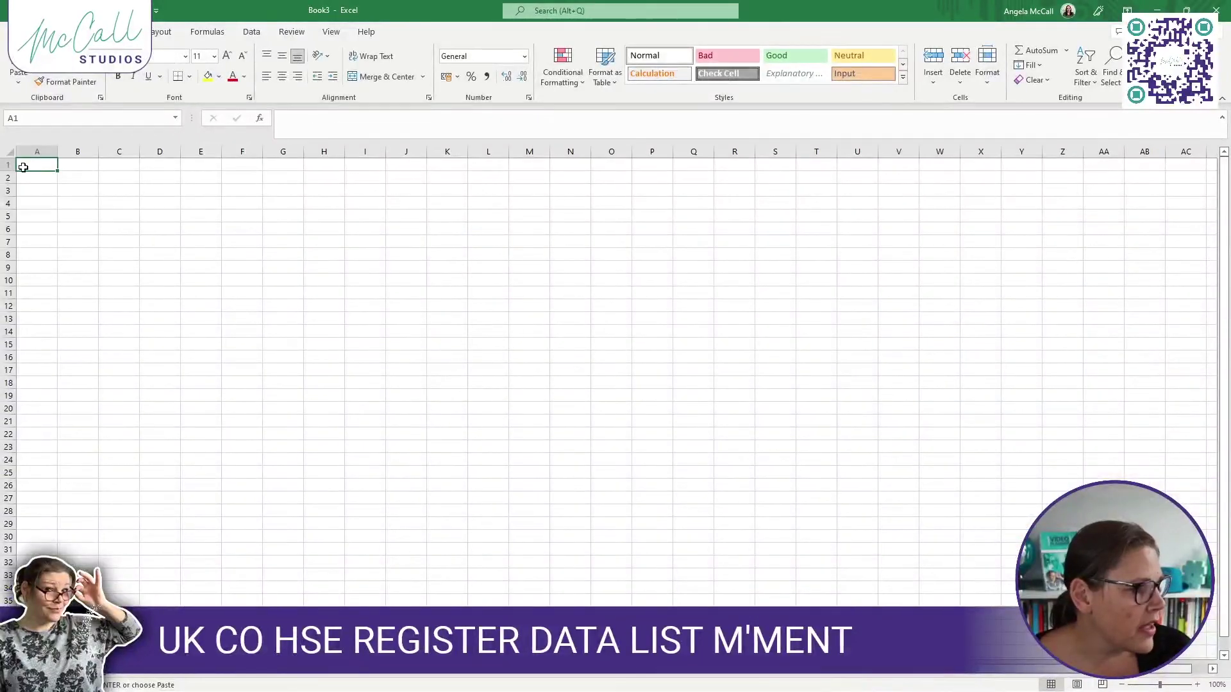
right_click(32, 166)
click(85, 229)
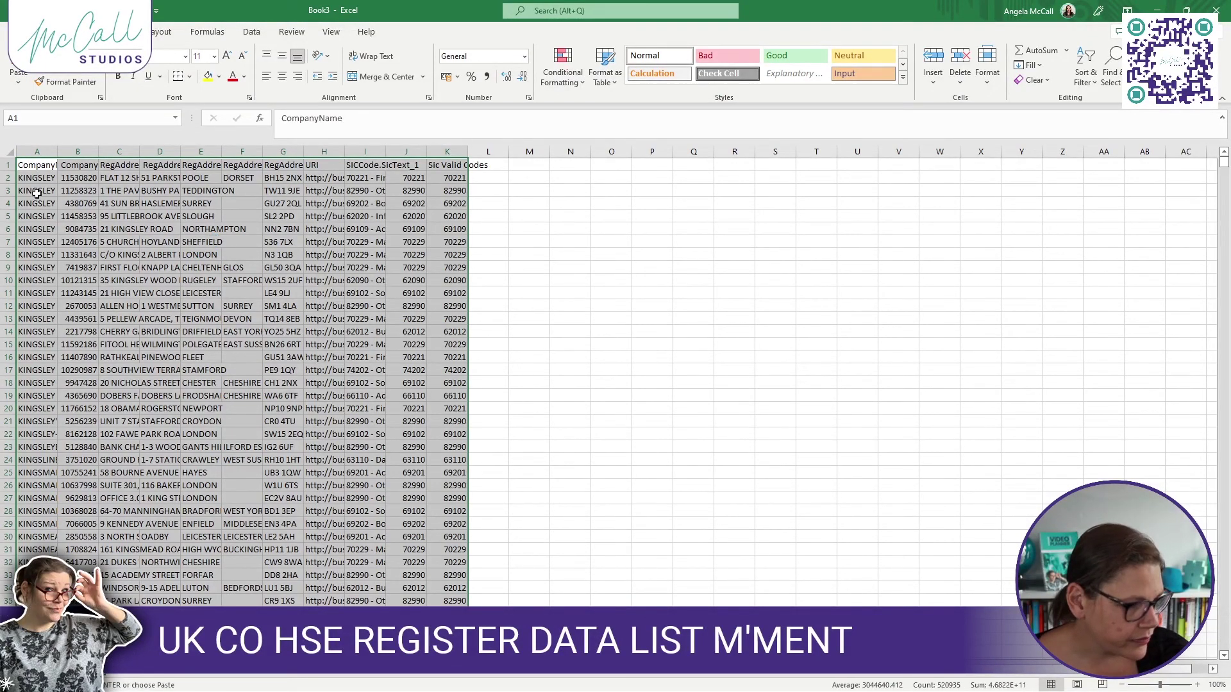
Autofit all column widths in the new workbook and narrow the CompanyName column to just fit the names
click(8, 151)
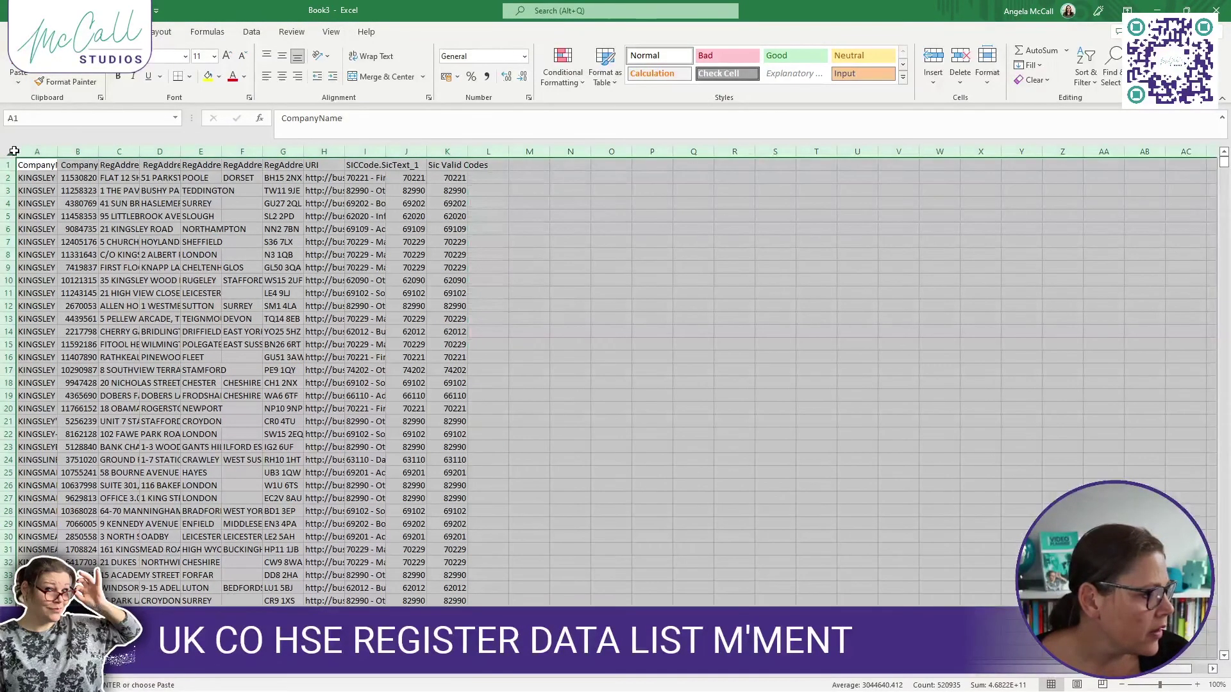
double_click(59, 154)
click(520, 204)
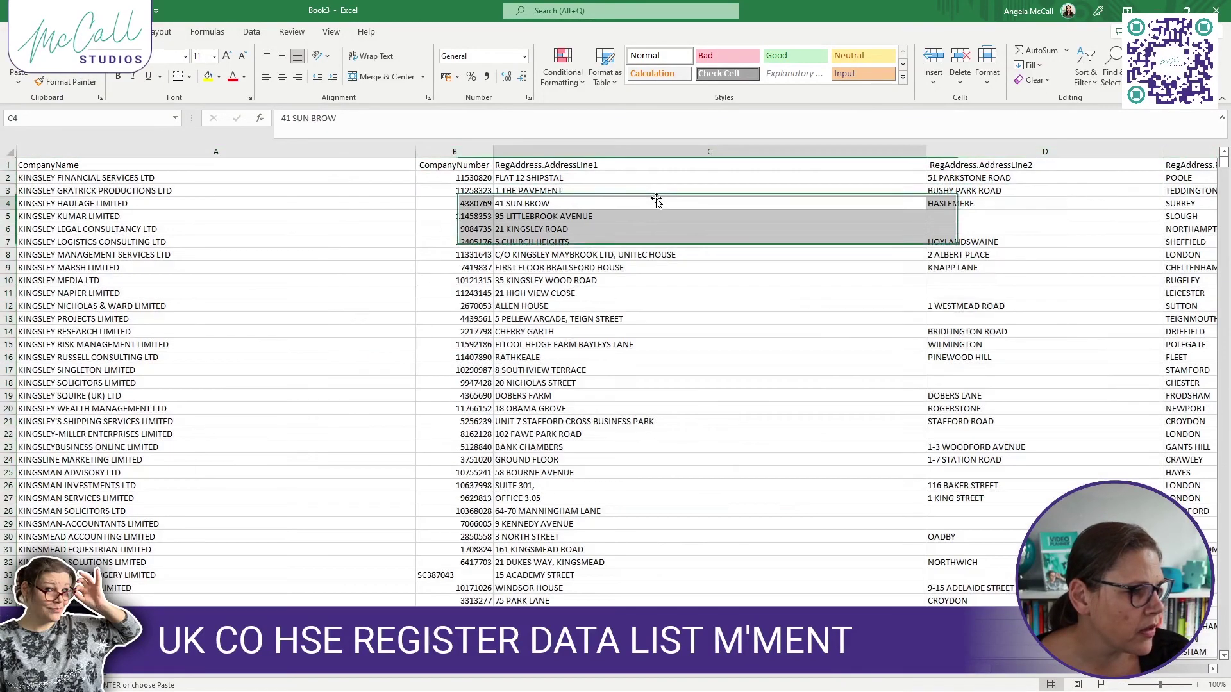
drag(416, 152, 202, 151)
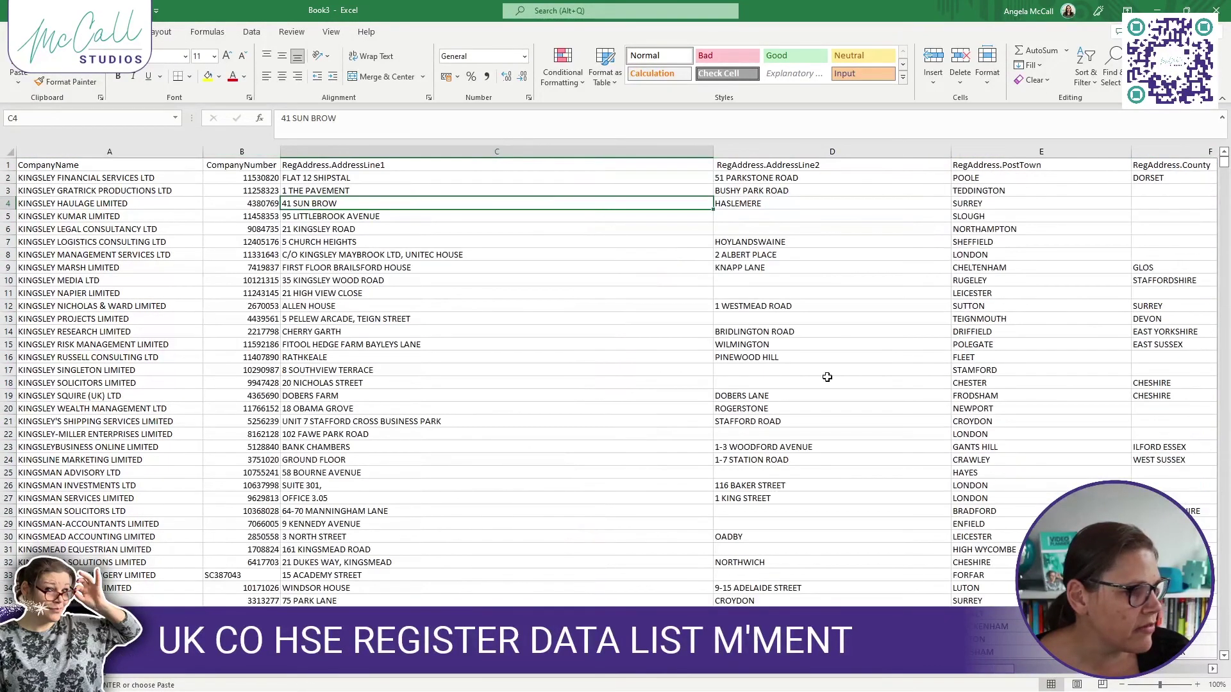
Narrow the address columns C to G to one shared, smaller width
click(1122, 686)
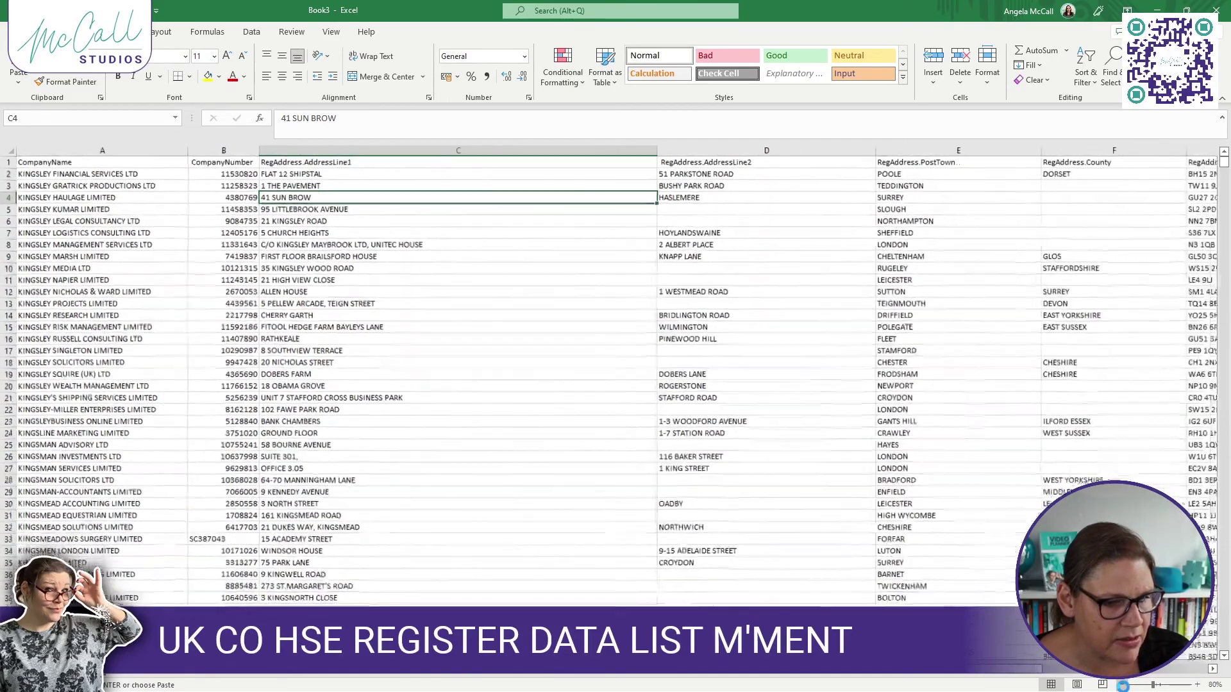
click(1122, 685)
click(1123, 685)
drag(942, 148, 309, 148)
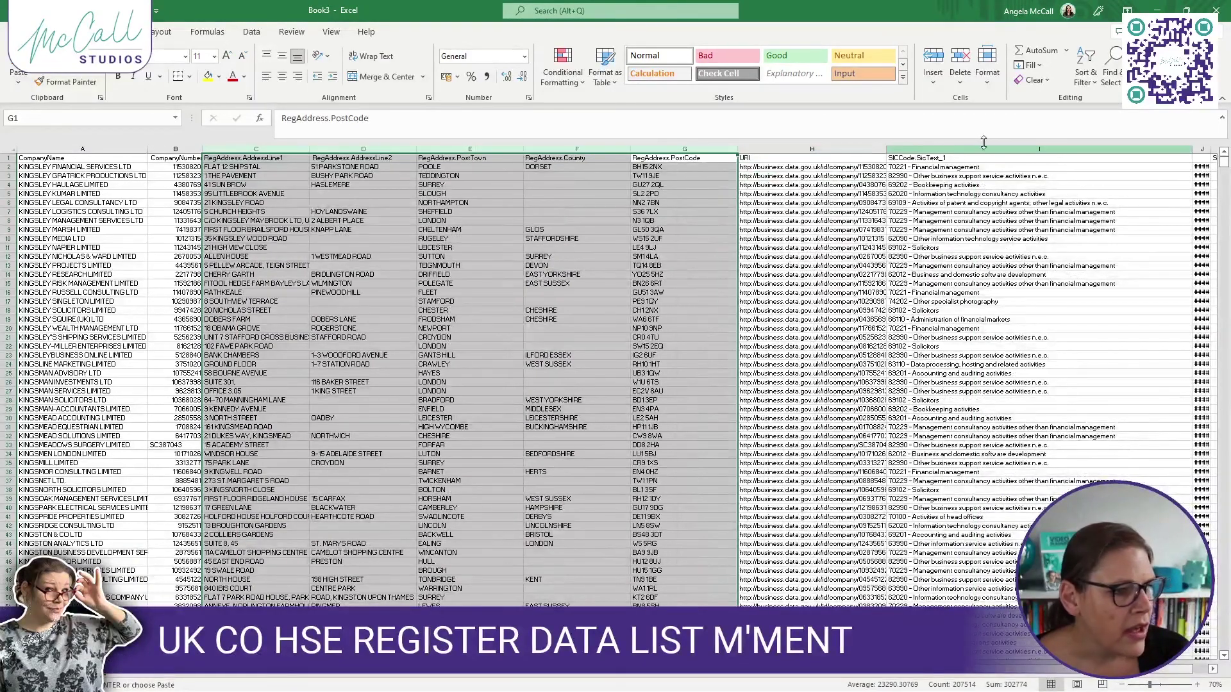
Delete columns J and K, which hold the extracted SIC codes and the Sic Valid Codes, and return to cell A1
scroll(1173, 666, right, 1)
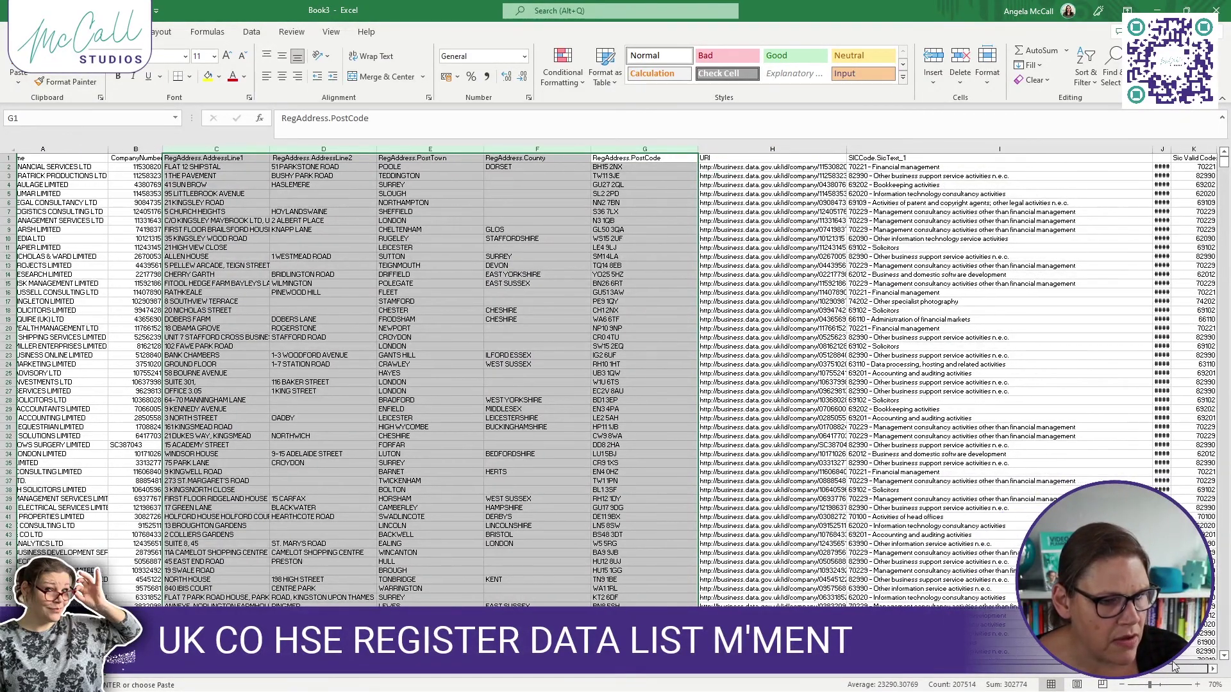
drag(1162, 149, 1208, 146)
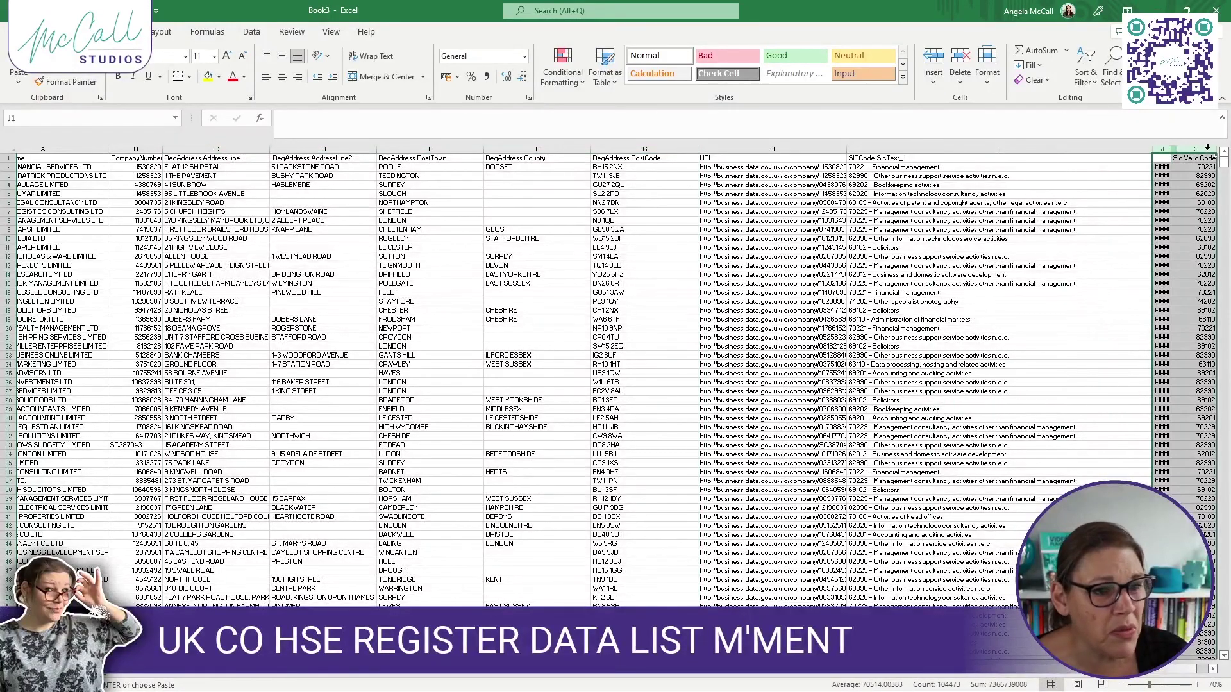
right_click(1198, 192)
click(1111, 314)
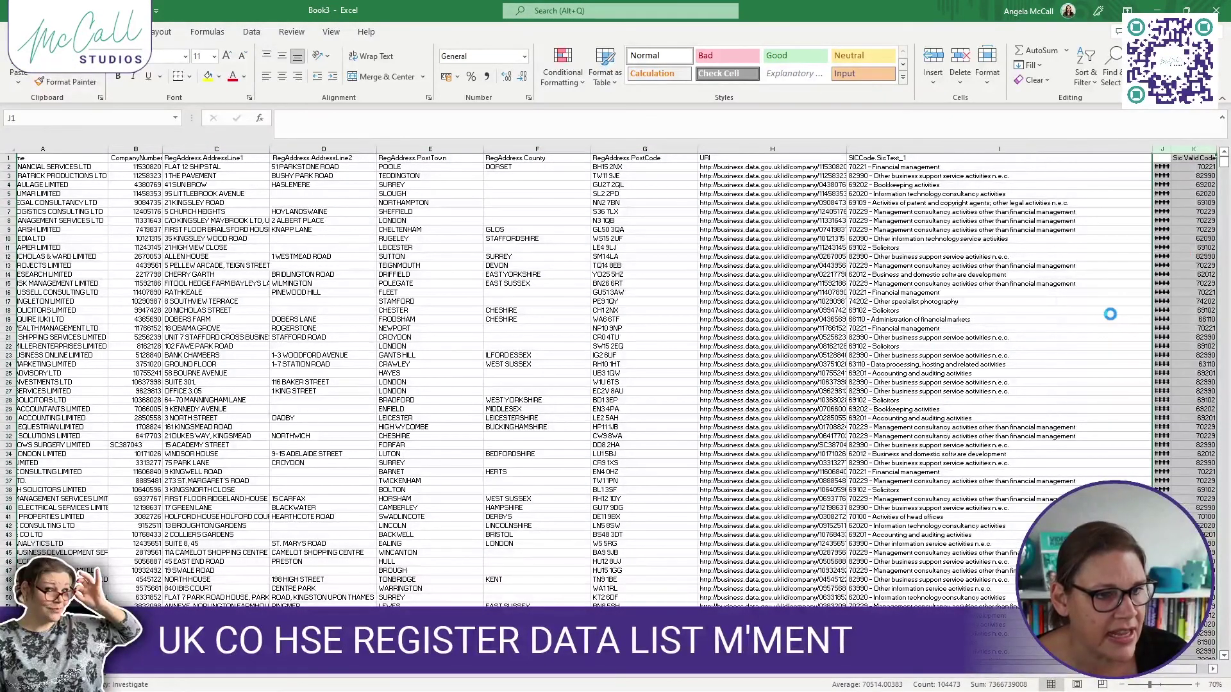
key(Delete)
key(ctrl+Home)
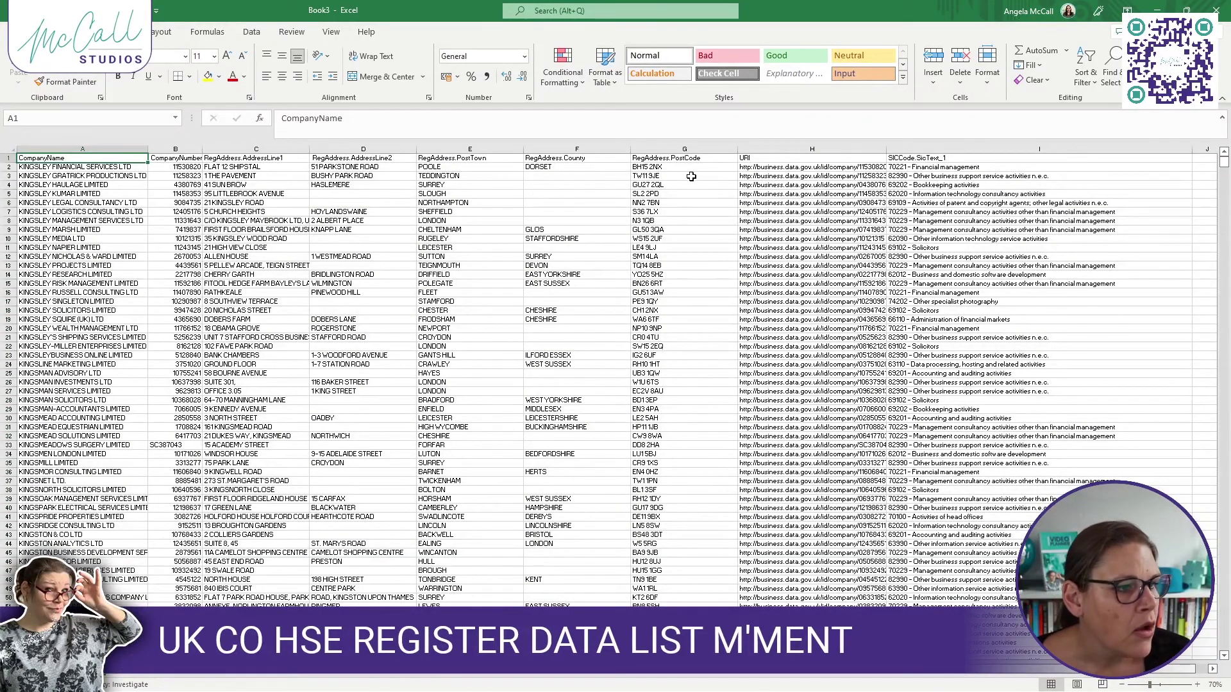
Switch to the GBMAPS district map in the browser and enter the start postcode in the MK16 district for the distance polygons
click(657, 167)
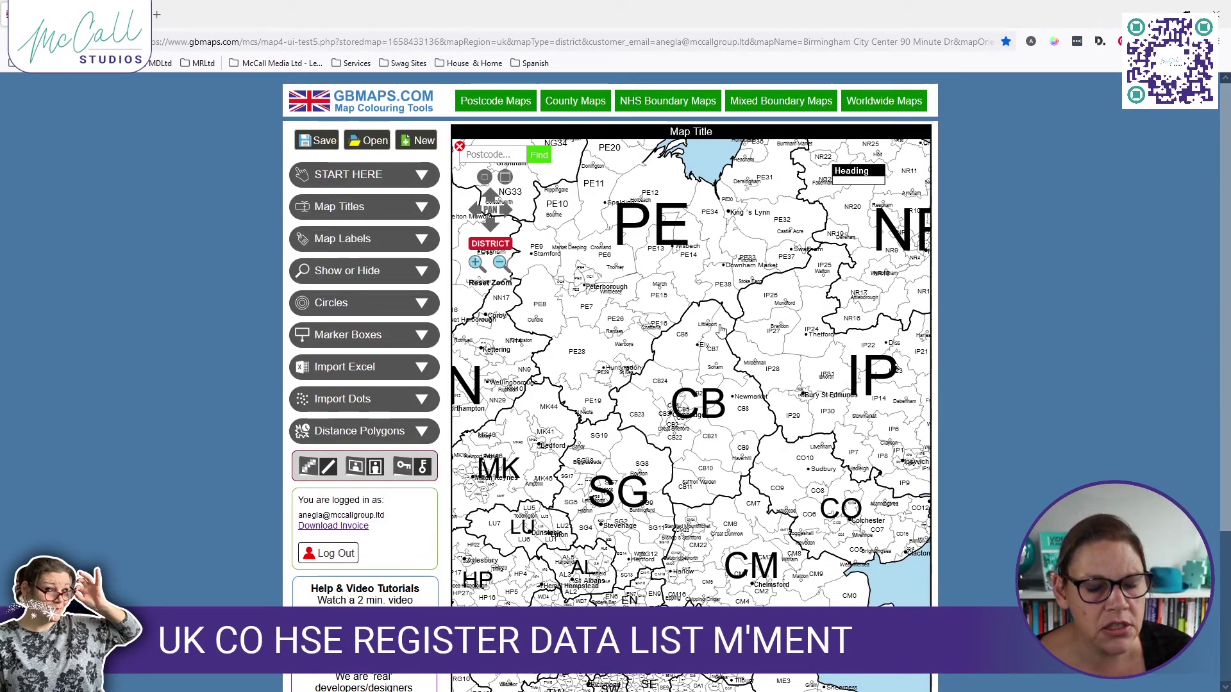
key(ctrl+l)
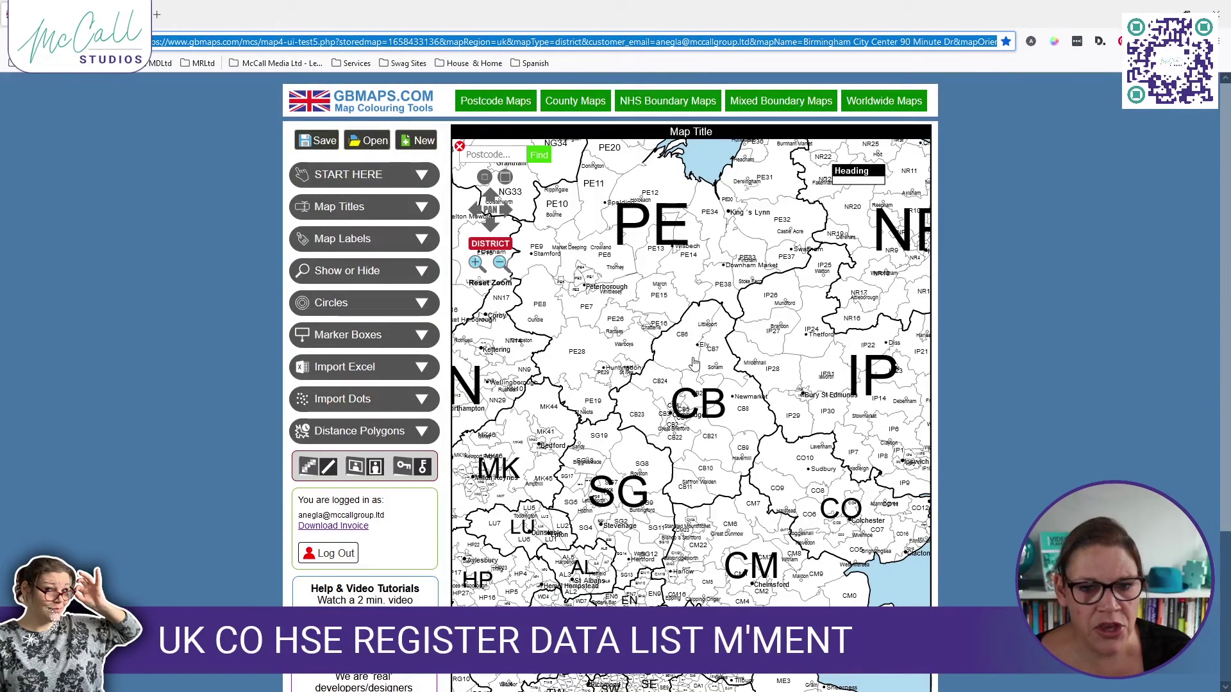
scroll(679, 374, down, 2)
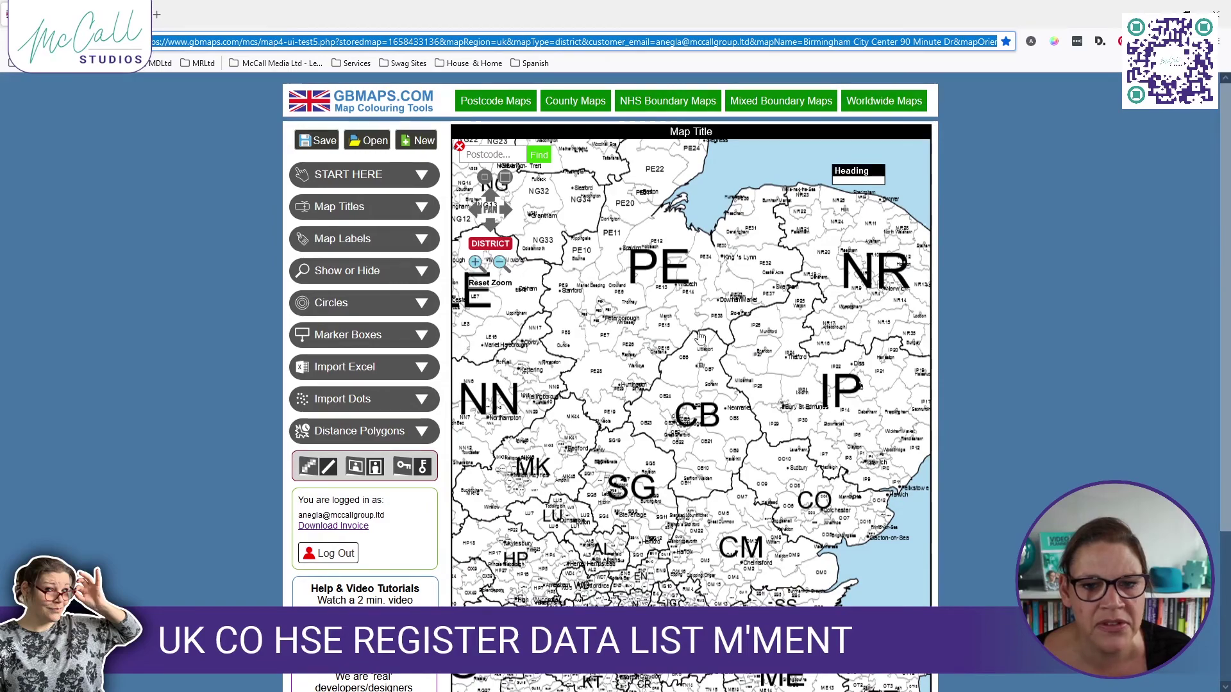
click(382, 434)
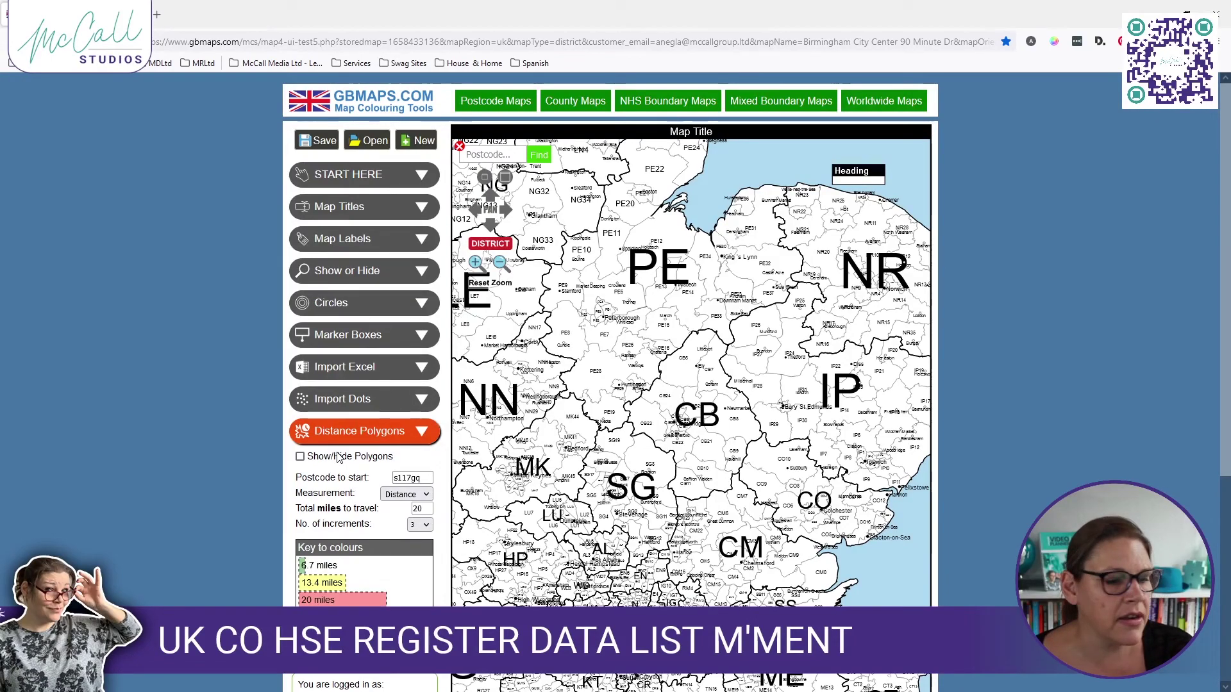
double_click(398, 478)
text(MK16 9P)
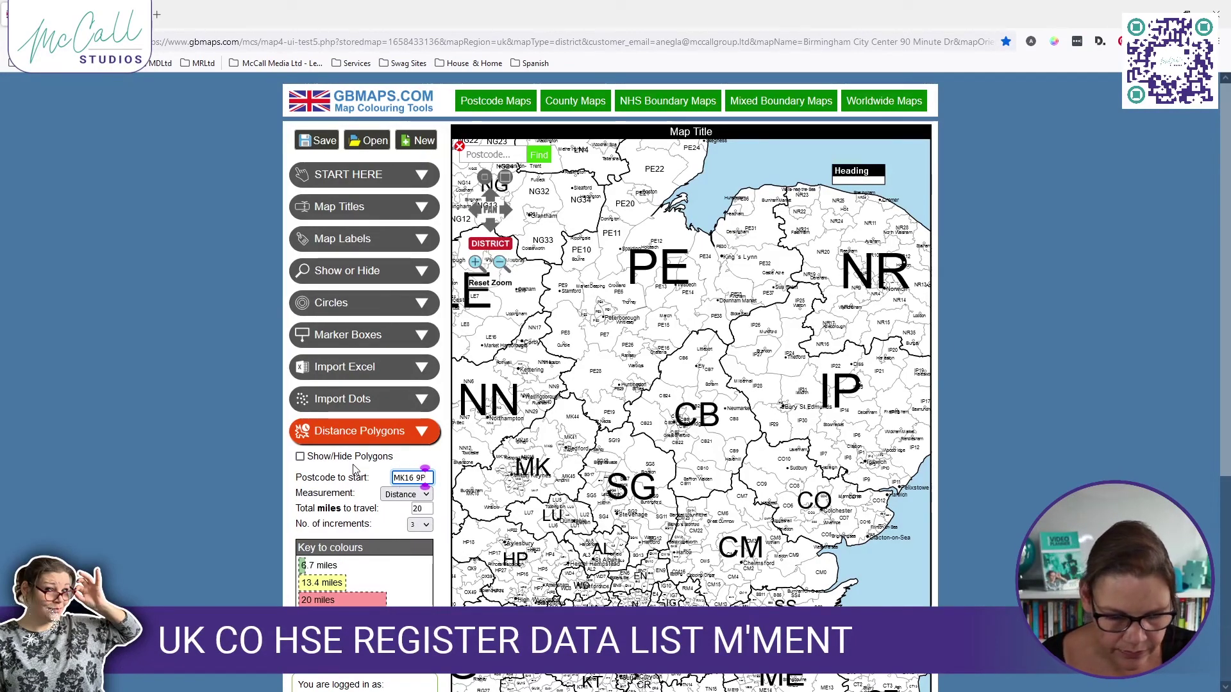
text(Y)
Set the distance polygons to measure by Time with a total of 90 minutes to travel
click(400, 495)
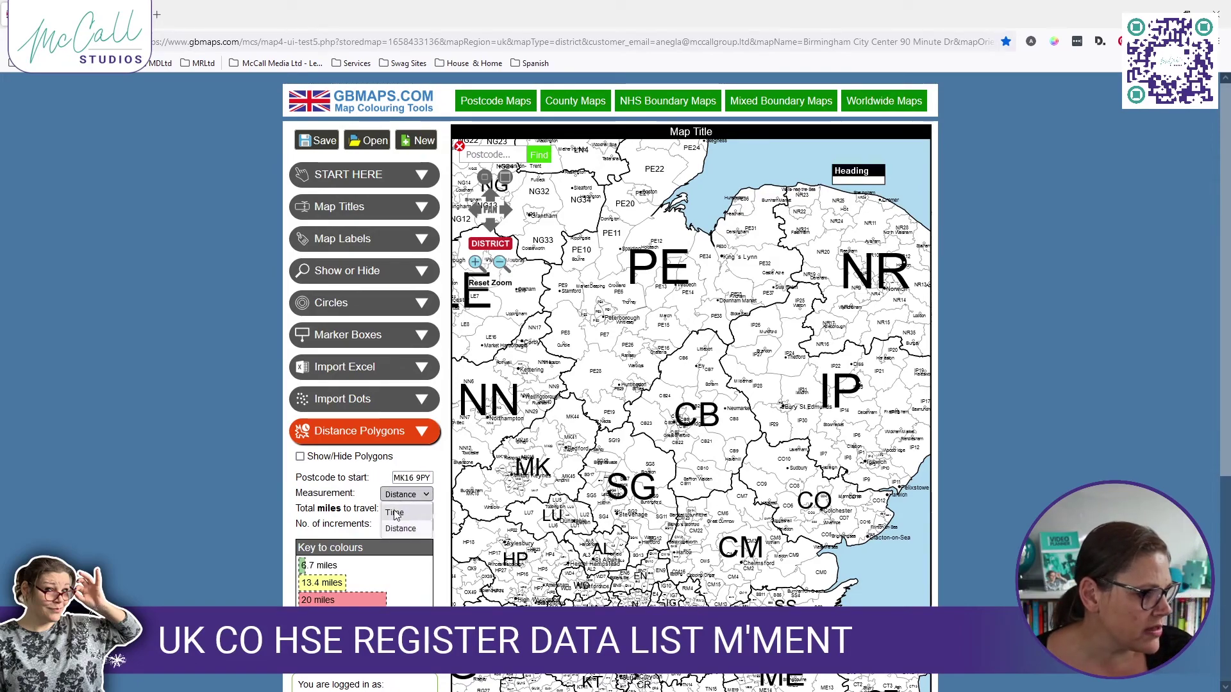
click(395, 512)
double_click(423, 509)
text(90)
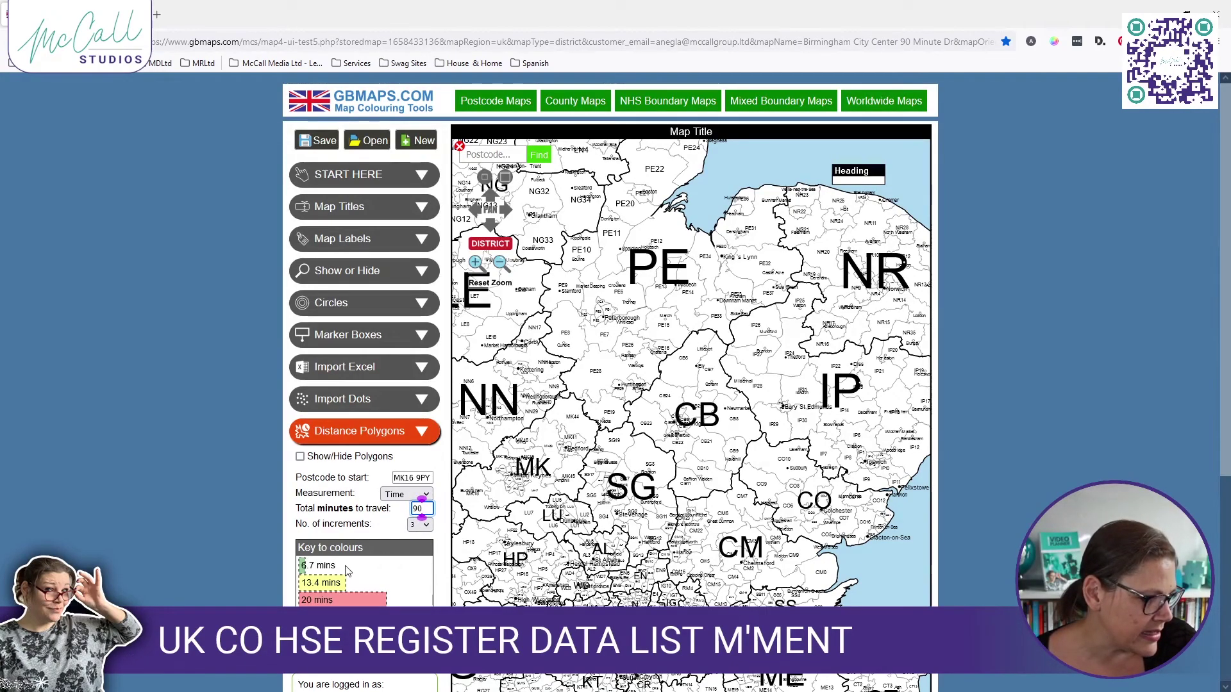
click(373, 529)
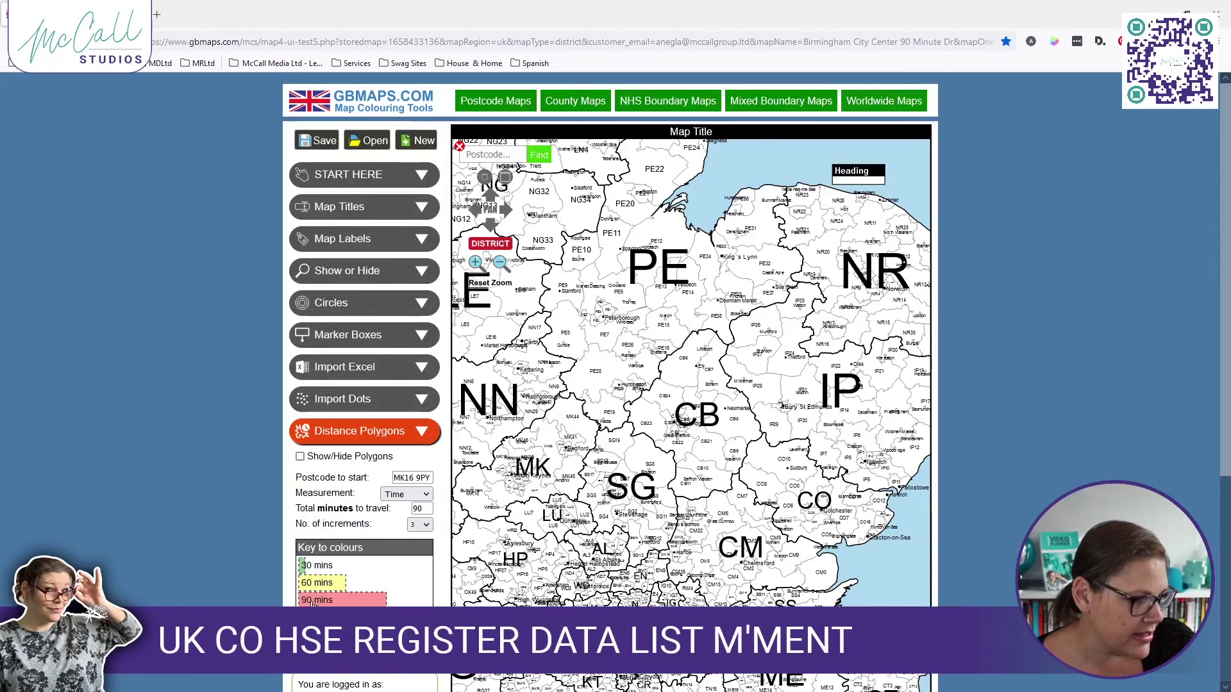
Try 10 increments for the travel-time polygons
click(420, 524)
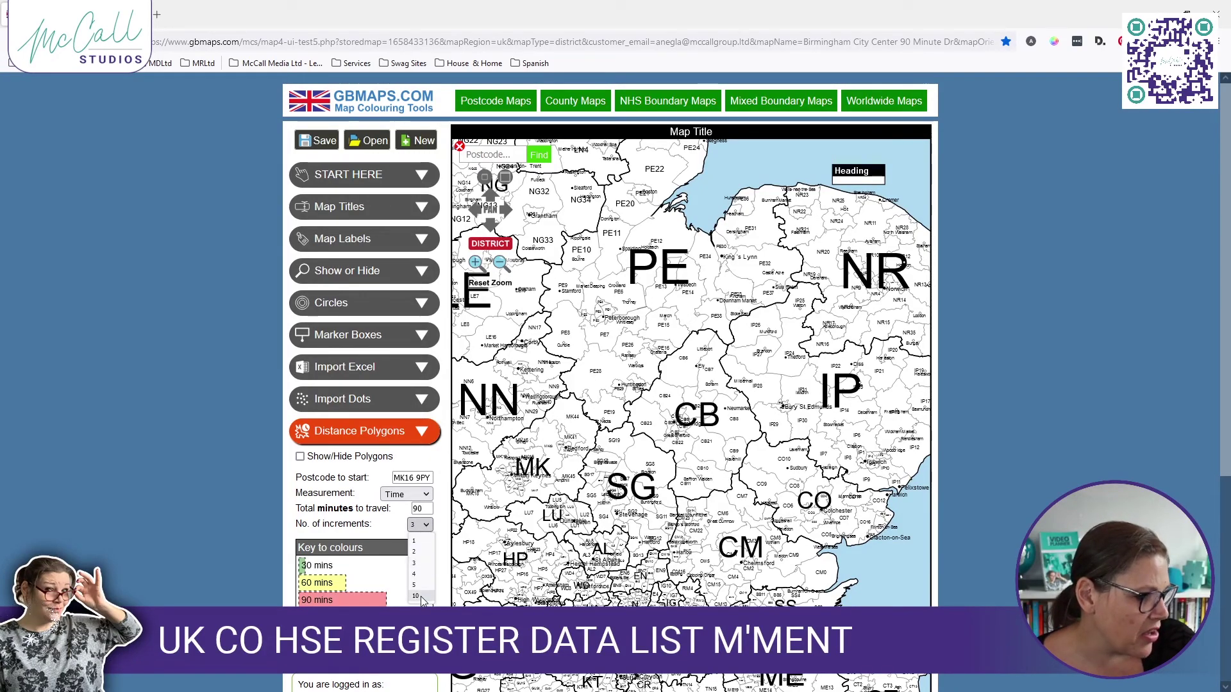
click(416, 597)
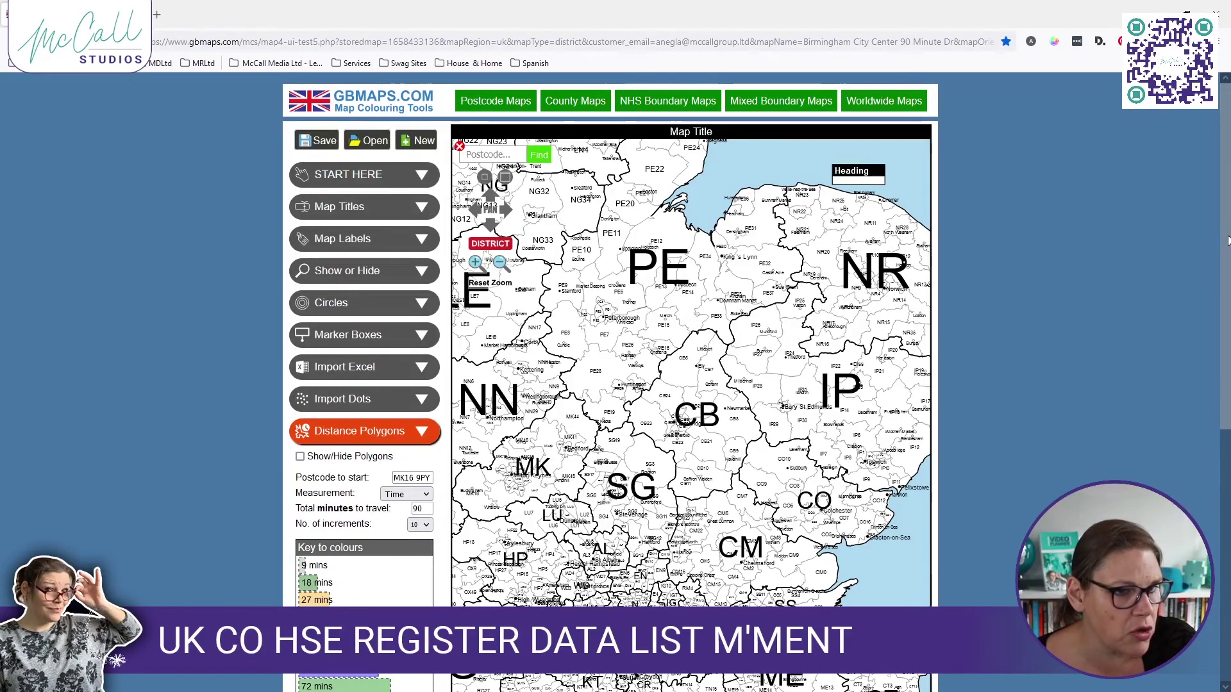
scroll(414, 583, down, 3)
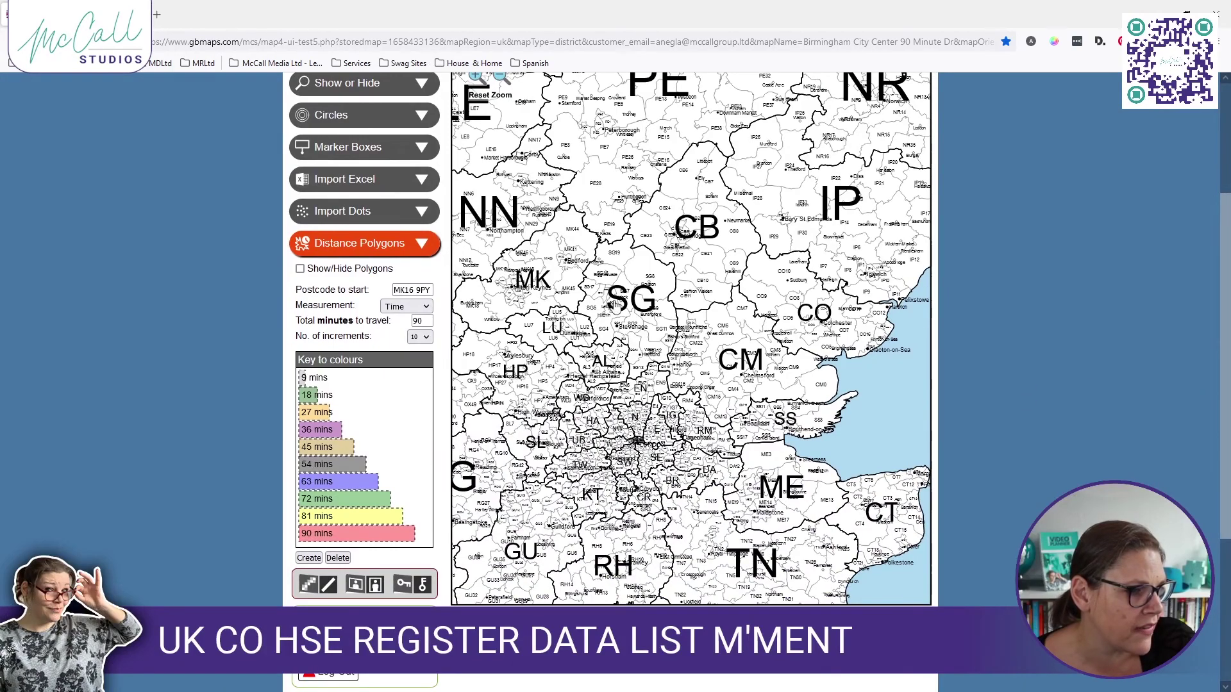
Set the number of increments to 3, create the 30, 60 and 90 minute polygons, and centre the map on them
click(420, 336)
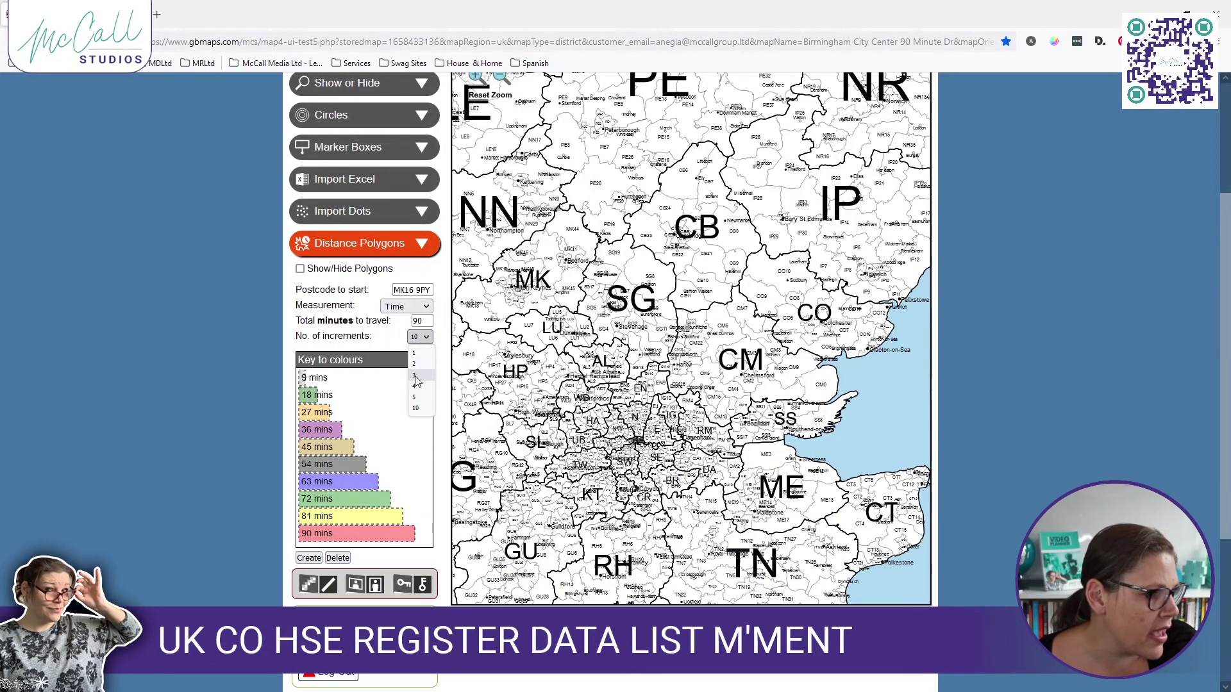
click(418, 382)
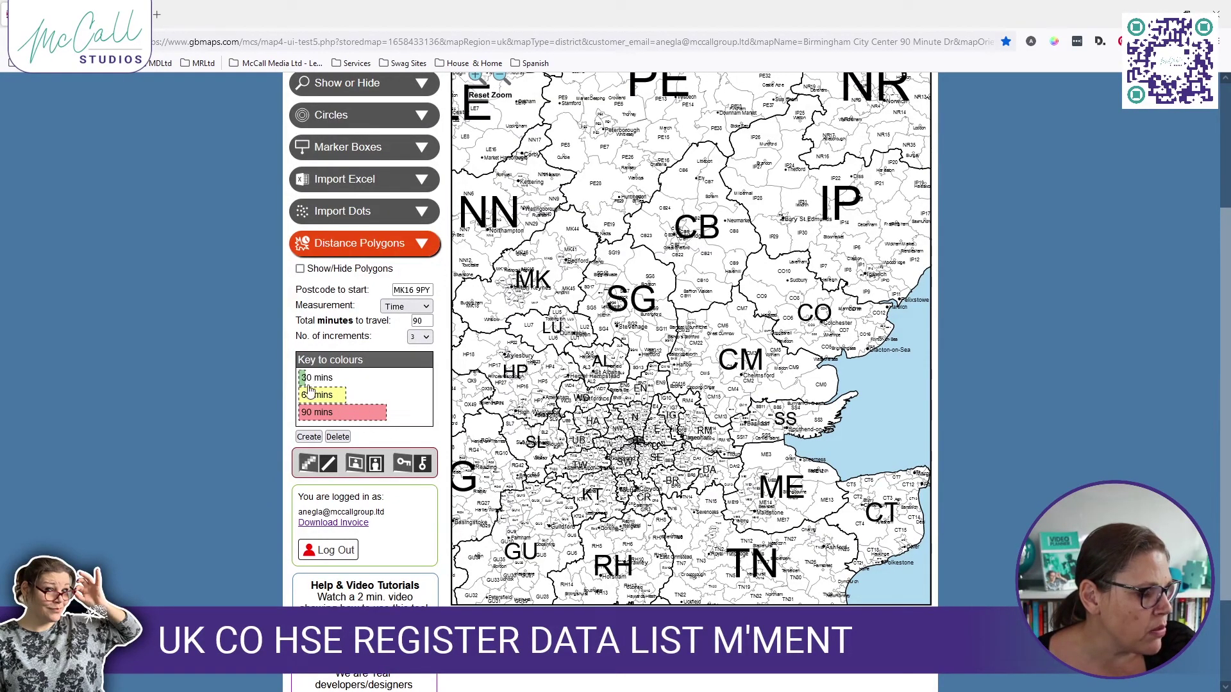
click(309, 437)
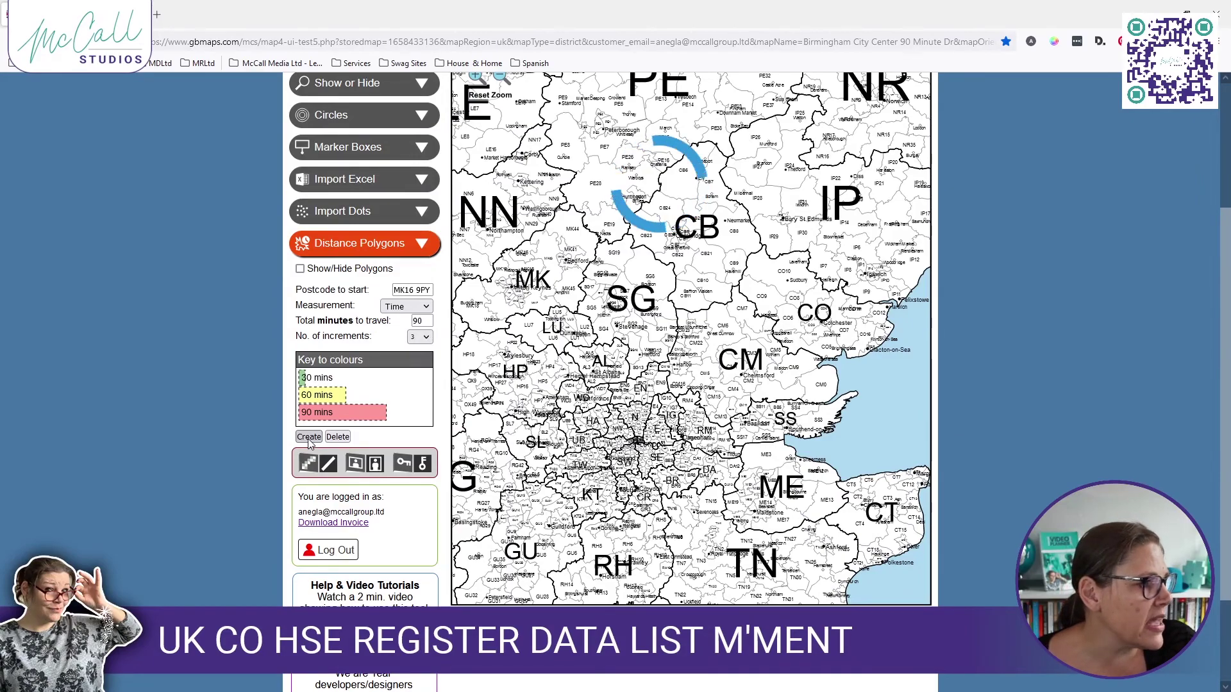
drag(535, 277, 700, 329)
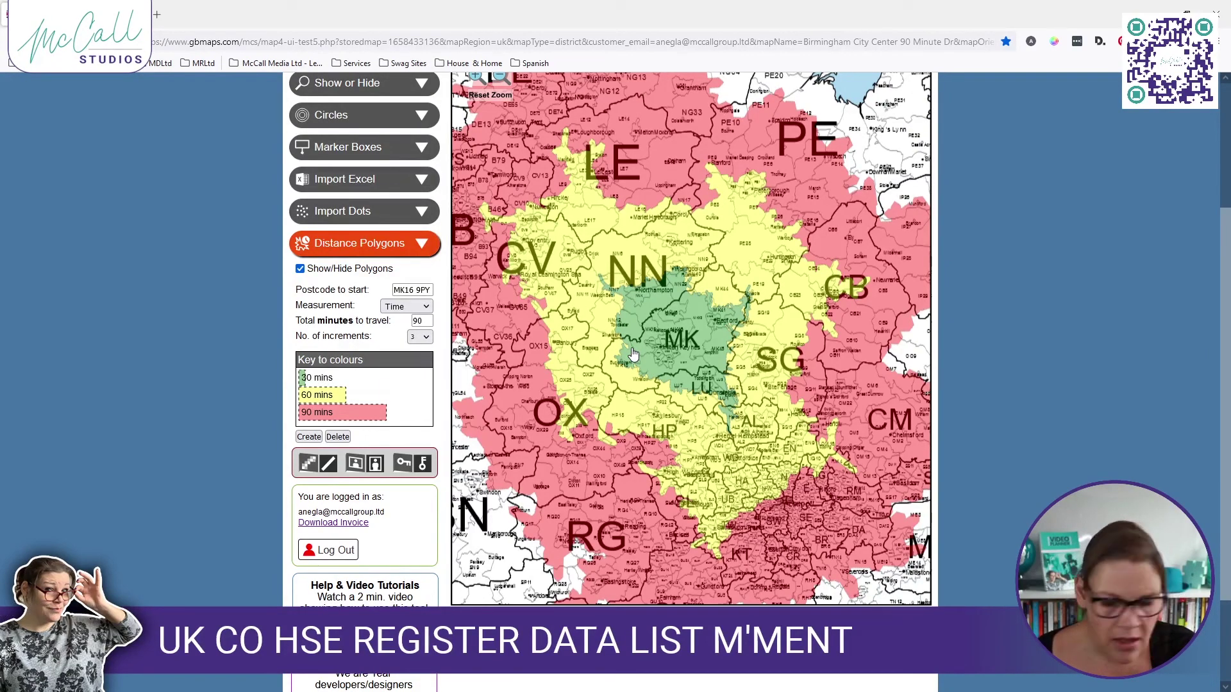
Enlarge the travel-time map and examine the postcode districts around MK within the 30 and 60 minute polygons
key(ctrl+plus)
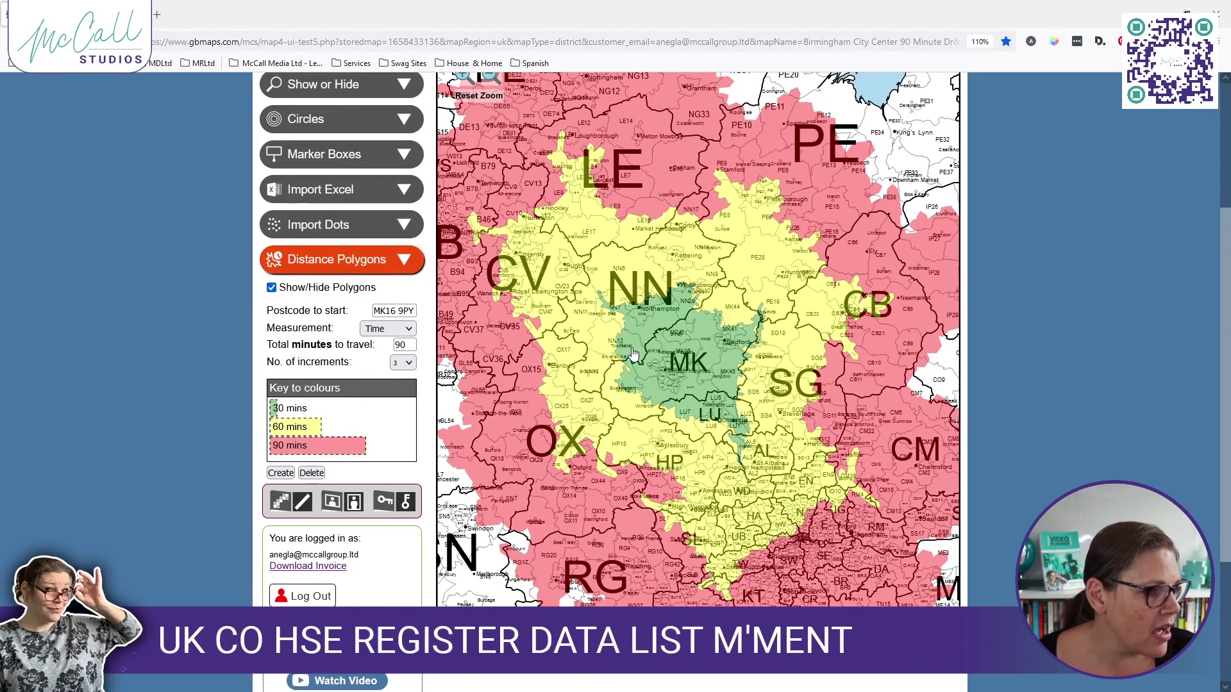
scroll(617, 364, down, 2)
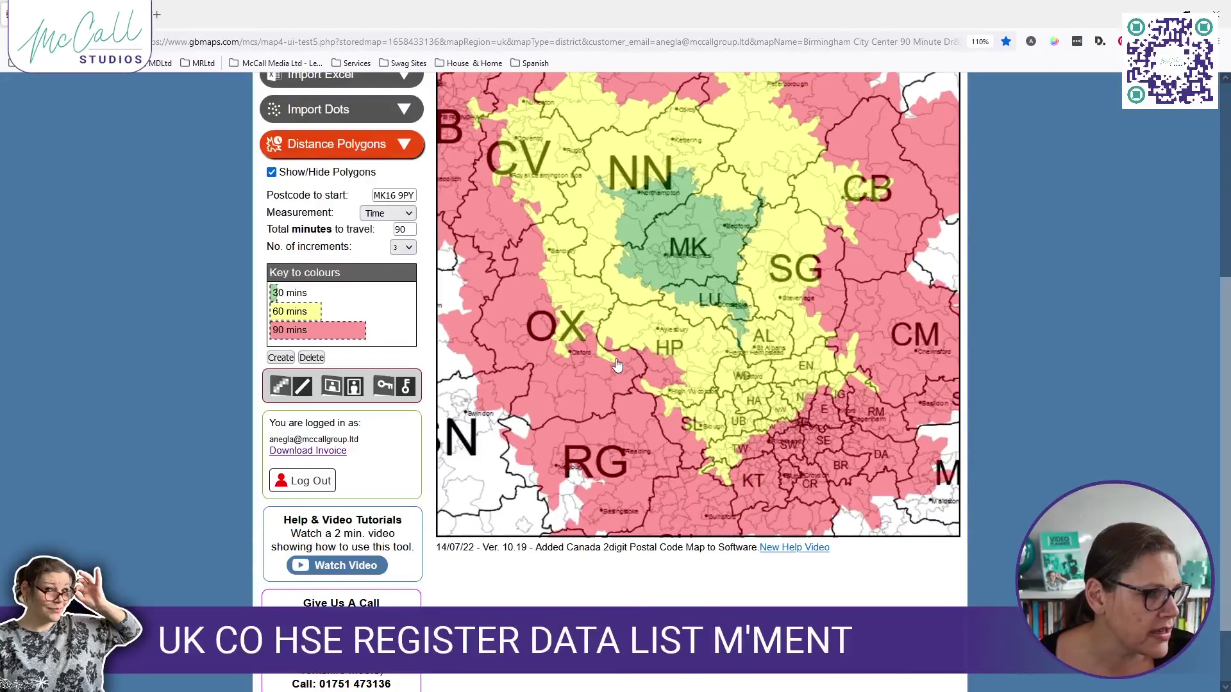
scroll(1226, 272, up, 1)
scroll(1226, 272, up, 3)
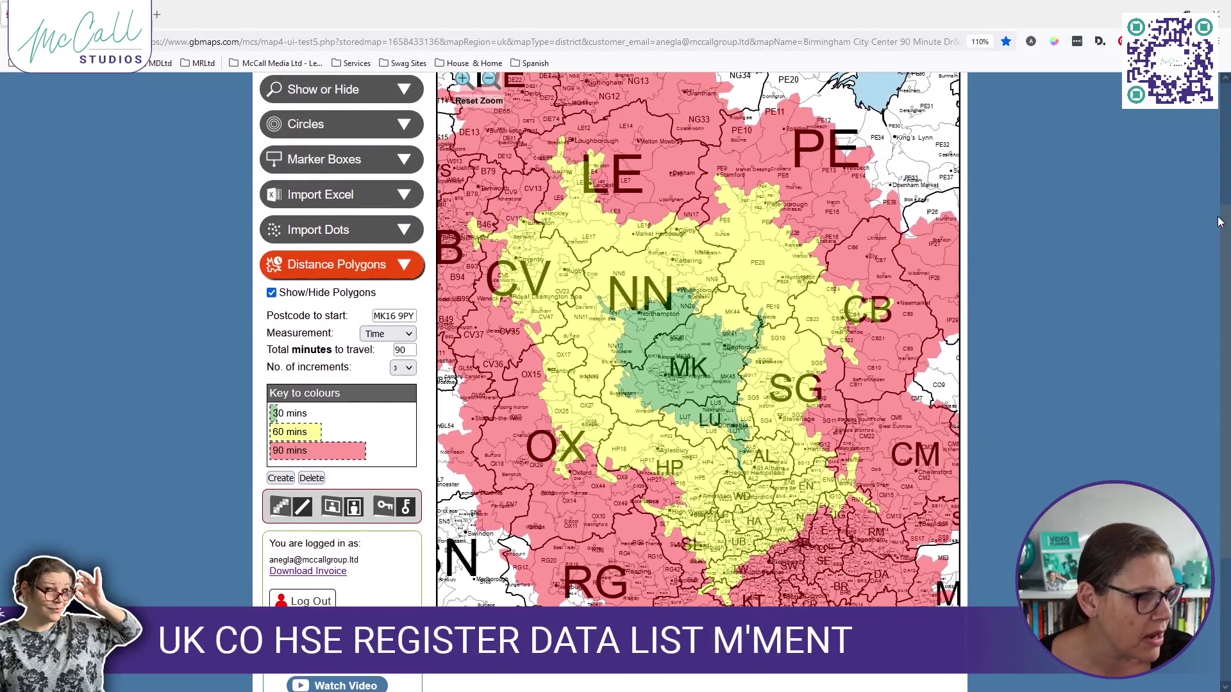
click(464, 112)
click(464, 112)
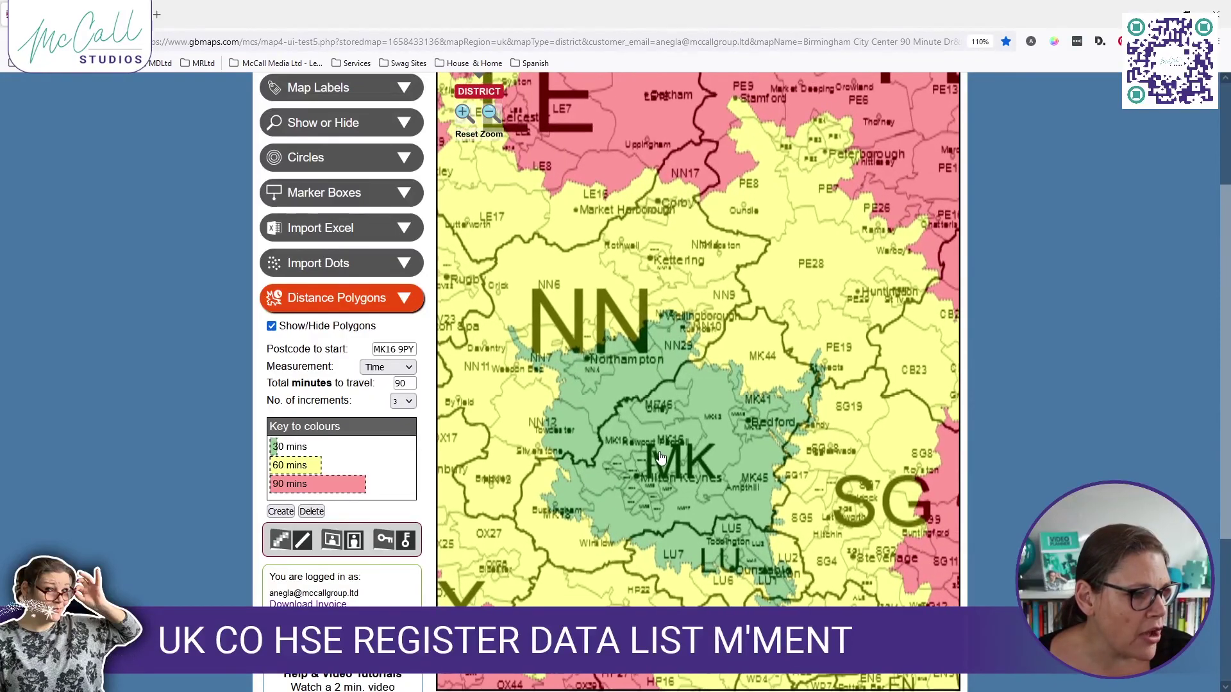
drag(685, 362, 679, 364)
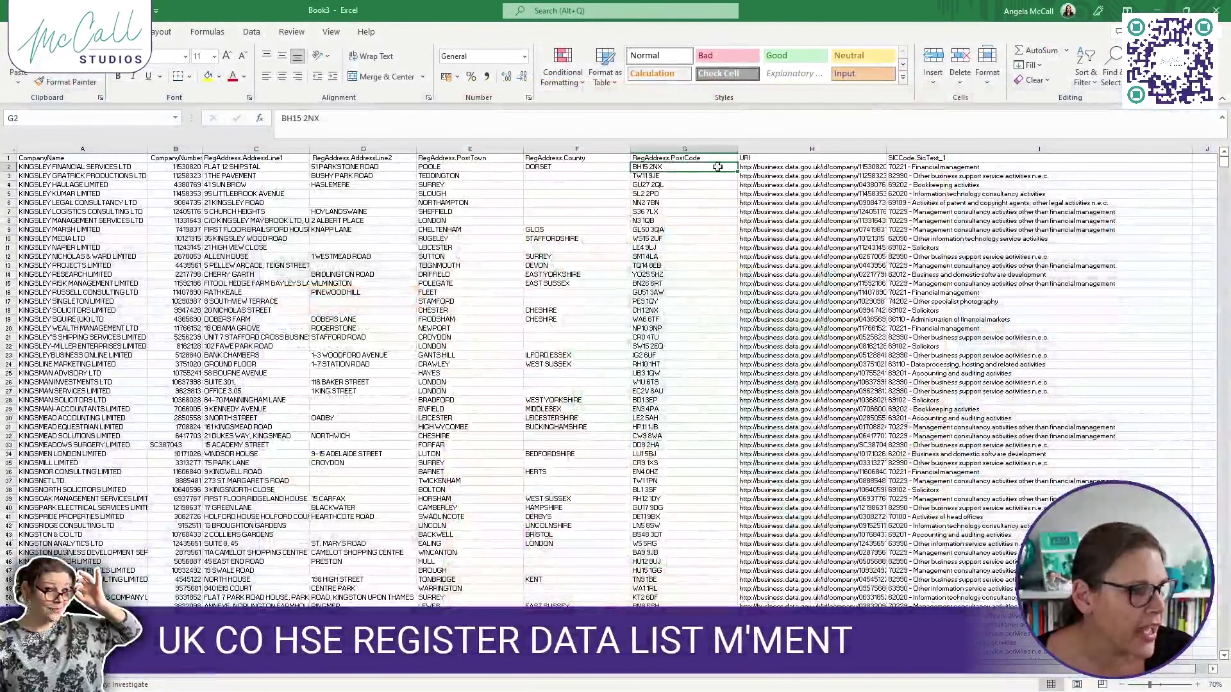
Switch to the Book3 workbook in Excel, add filters to the header row, and check the RegAddress.PostCode filter list
click(713, 159)
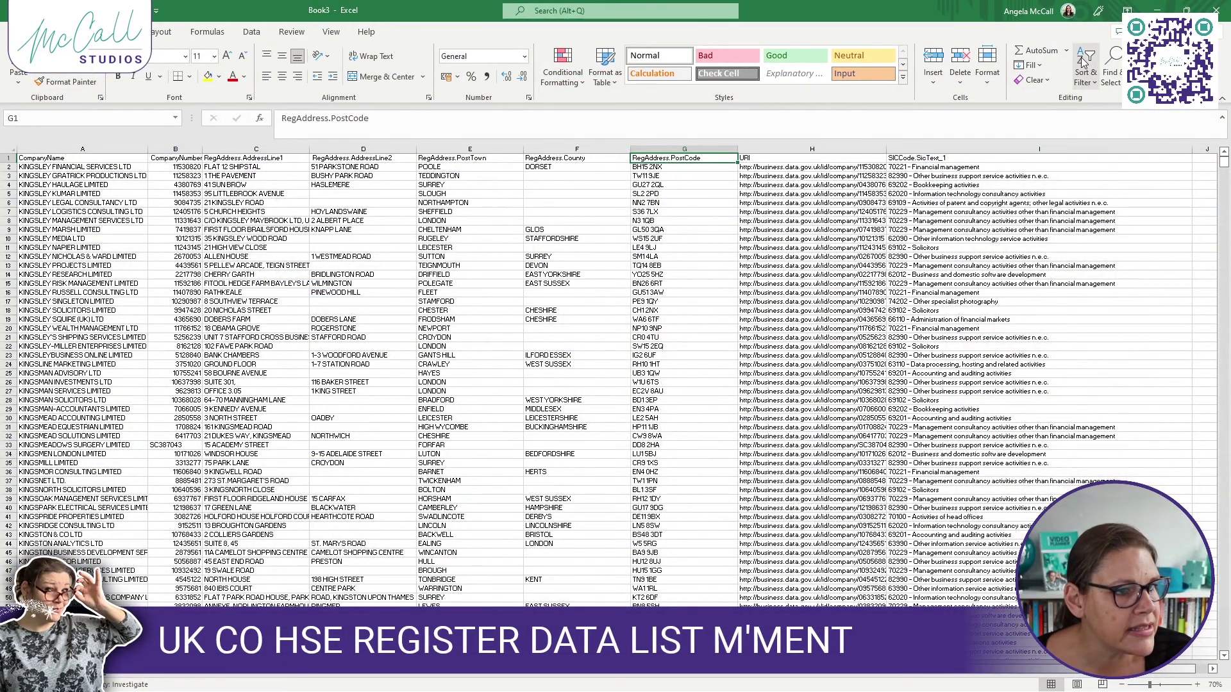
click(1090, 74)
click(1109, 151)
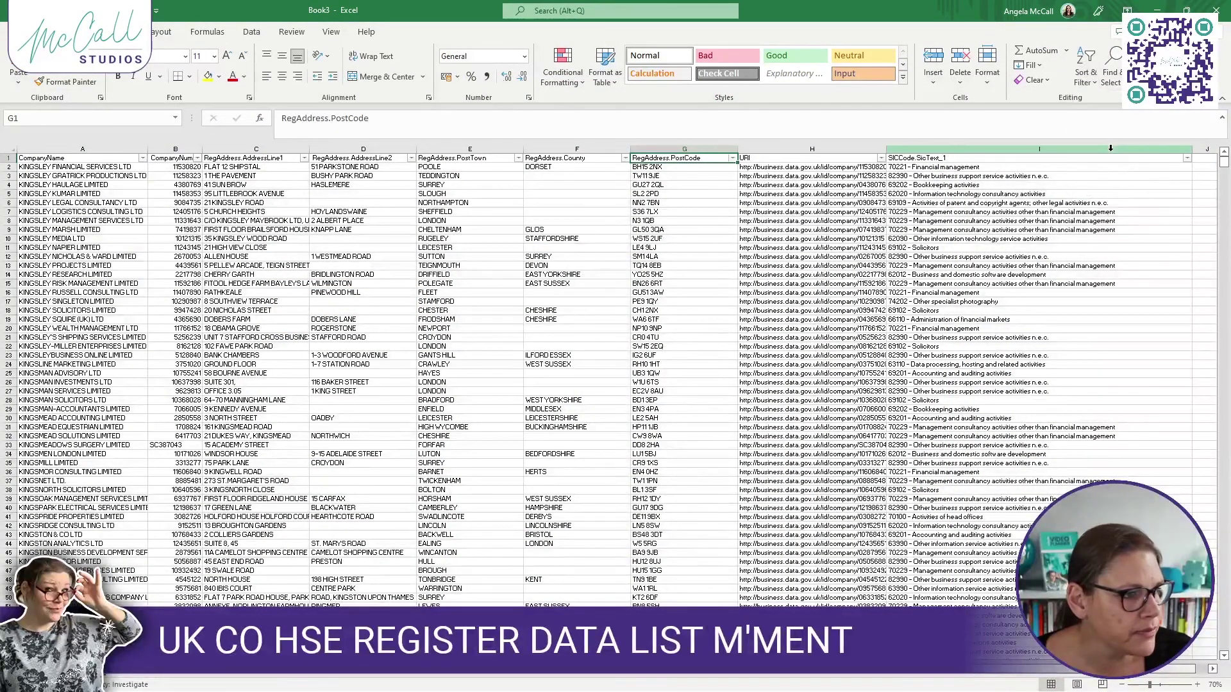
click(732, 157)
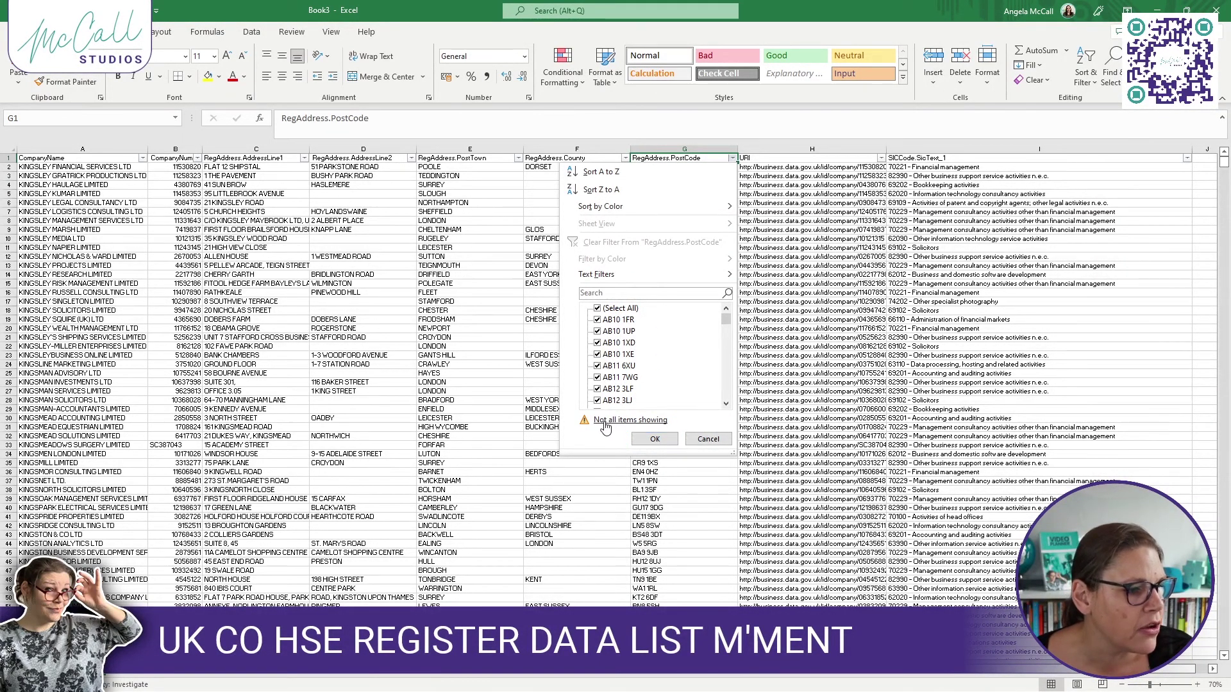
click(655, 439)
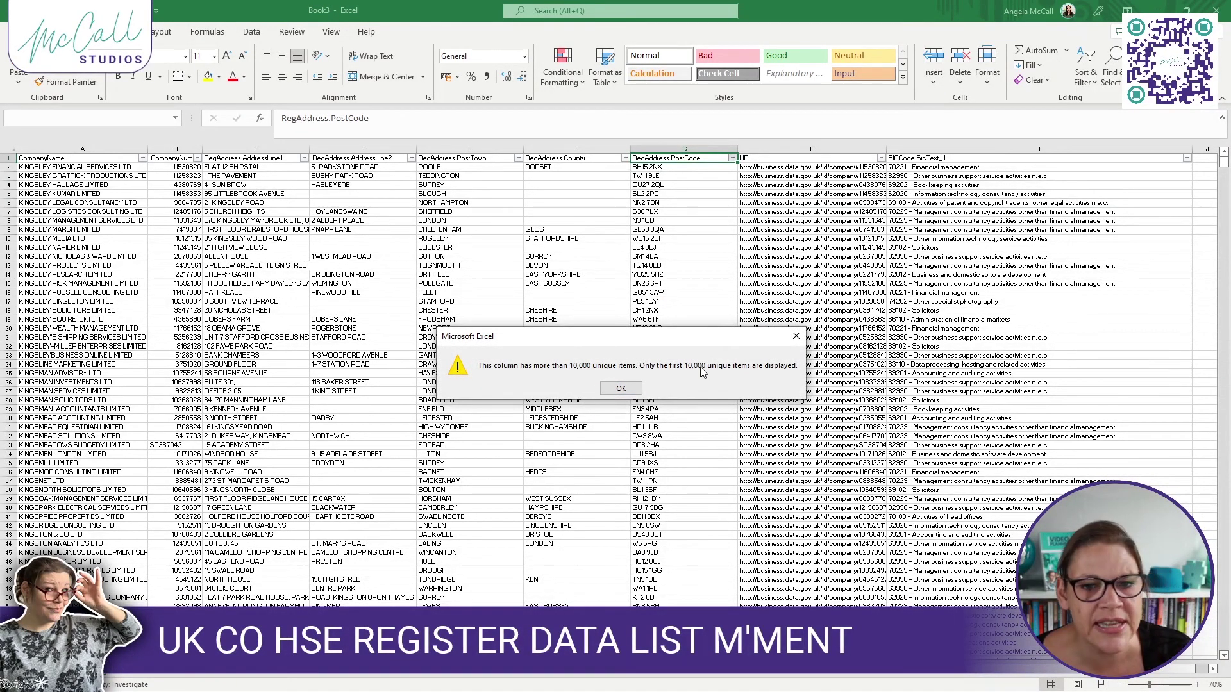
click(620, 389)
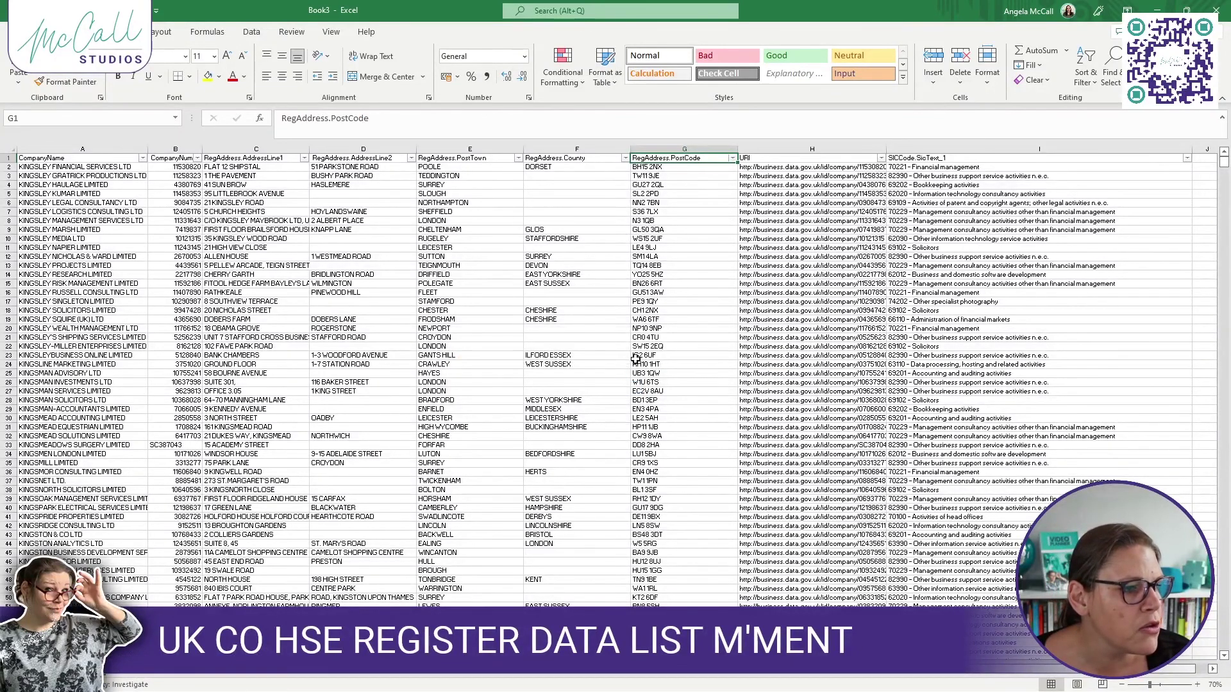
Try to filter the RegAddress.PostCode column to postcodes matching MK*
click(732, 158)
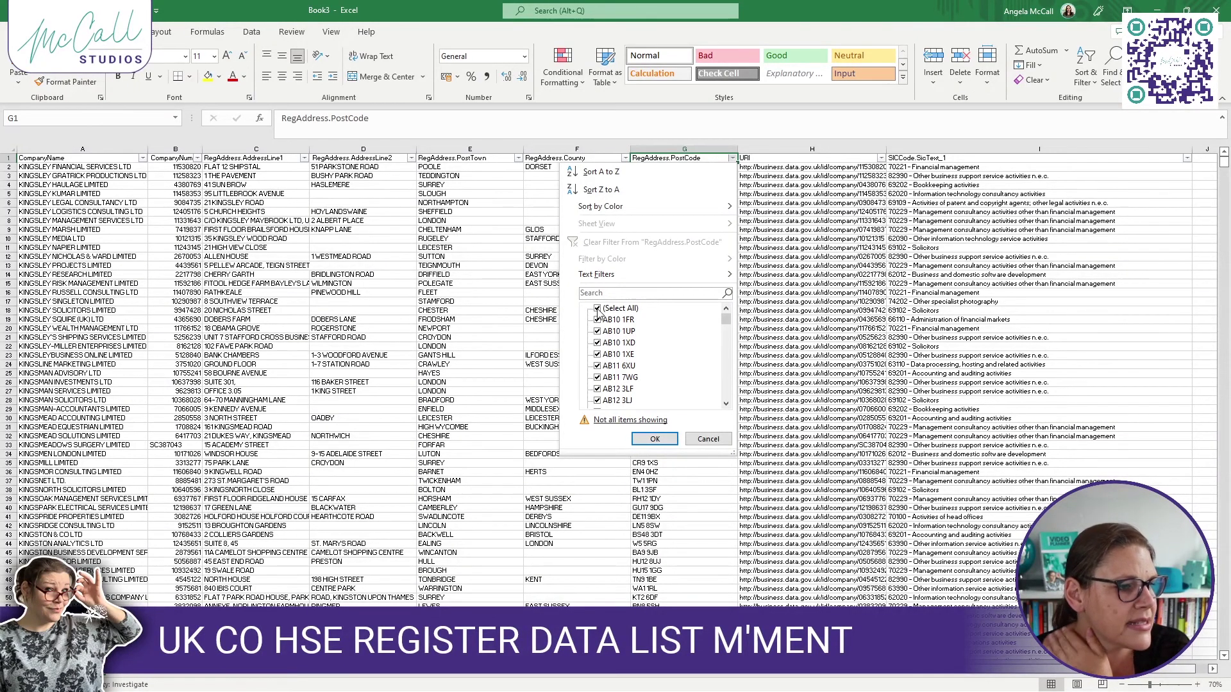
click(597, 309)
click(597, 309)
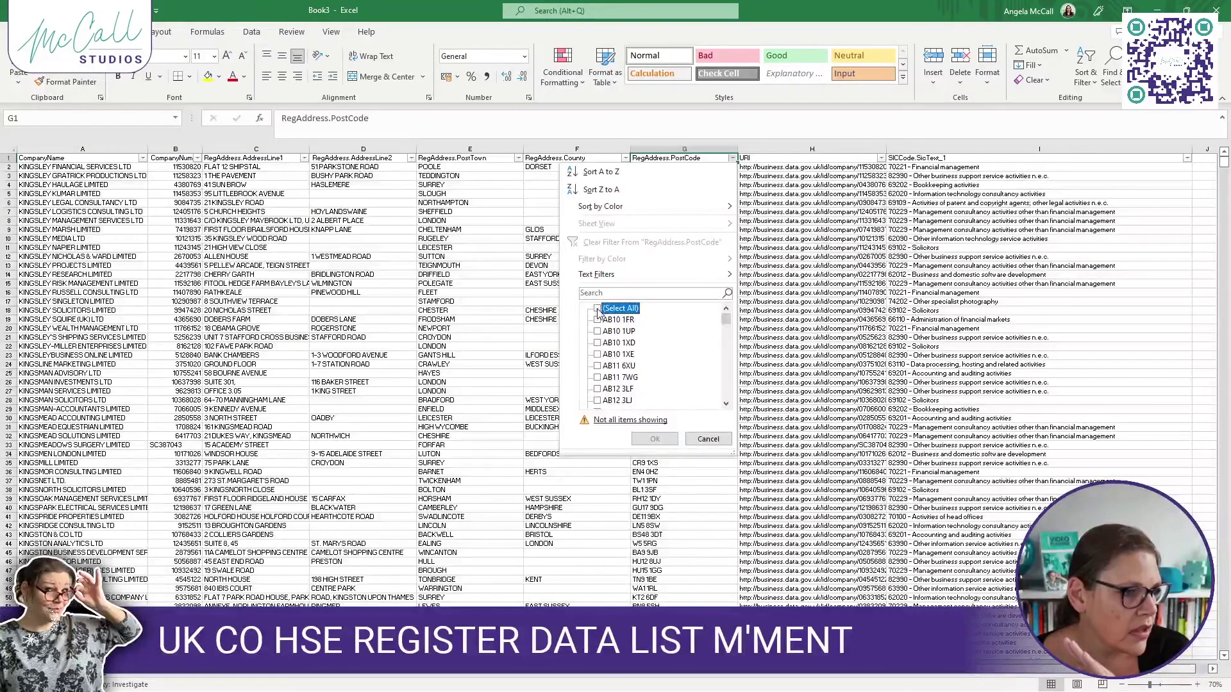
click(604, 295)
text(MK*)
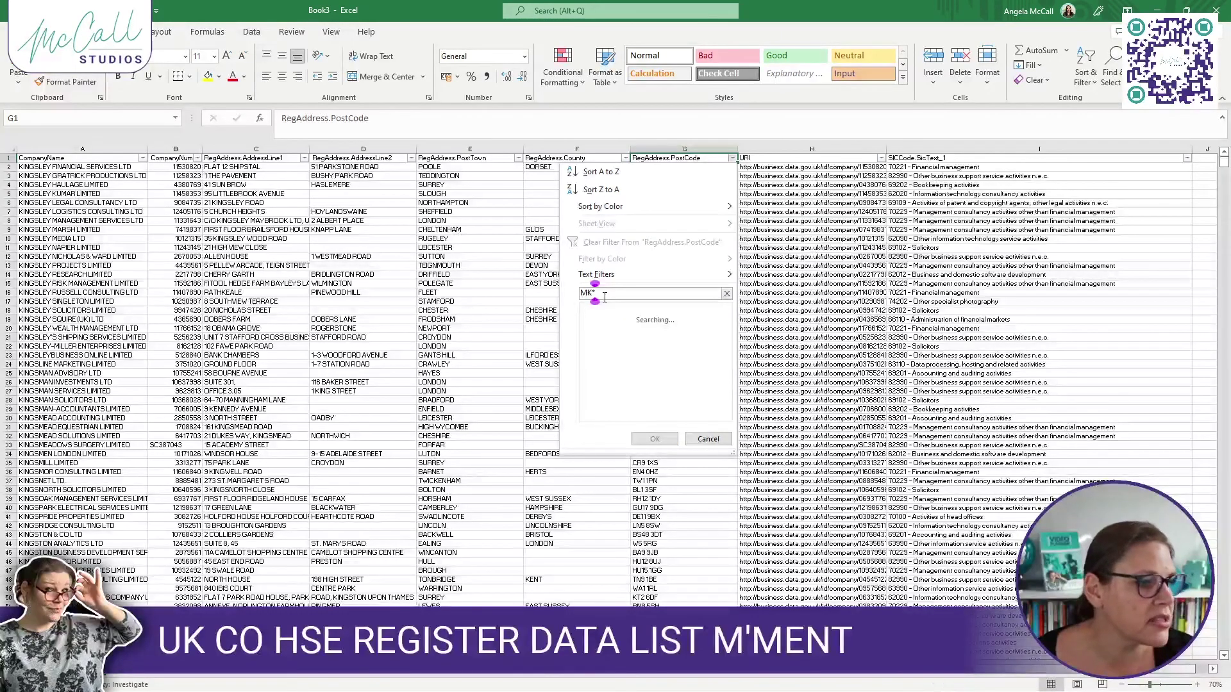
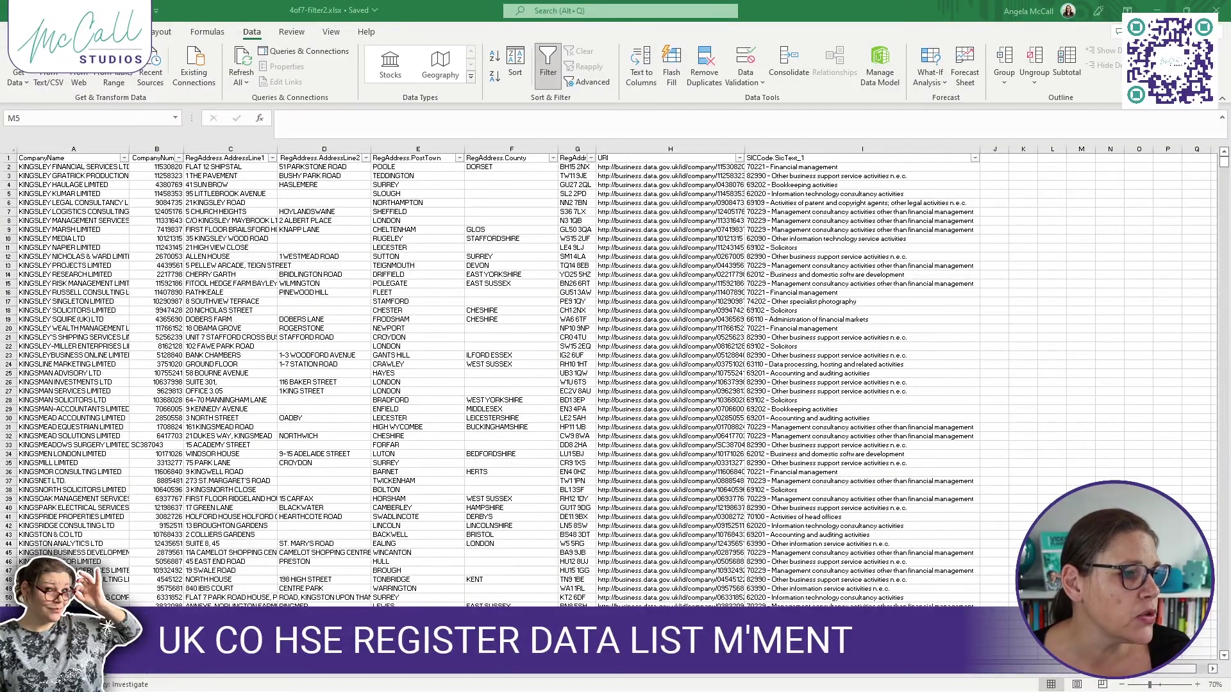
In 4of7-filter2.xlsx, copy the RegAddress.PostCode column into the empty column J as values and widen that column
click(577, 149)
right_click(580, 185)
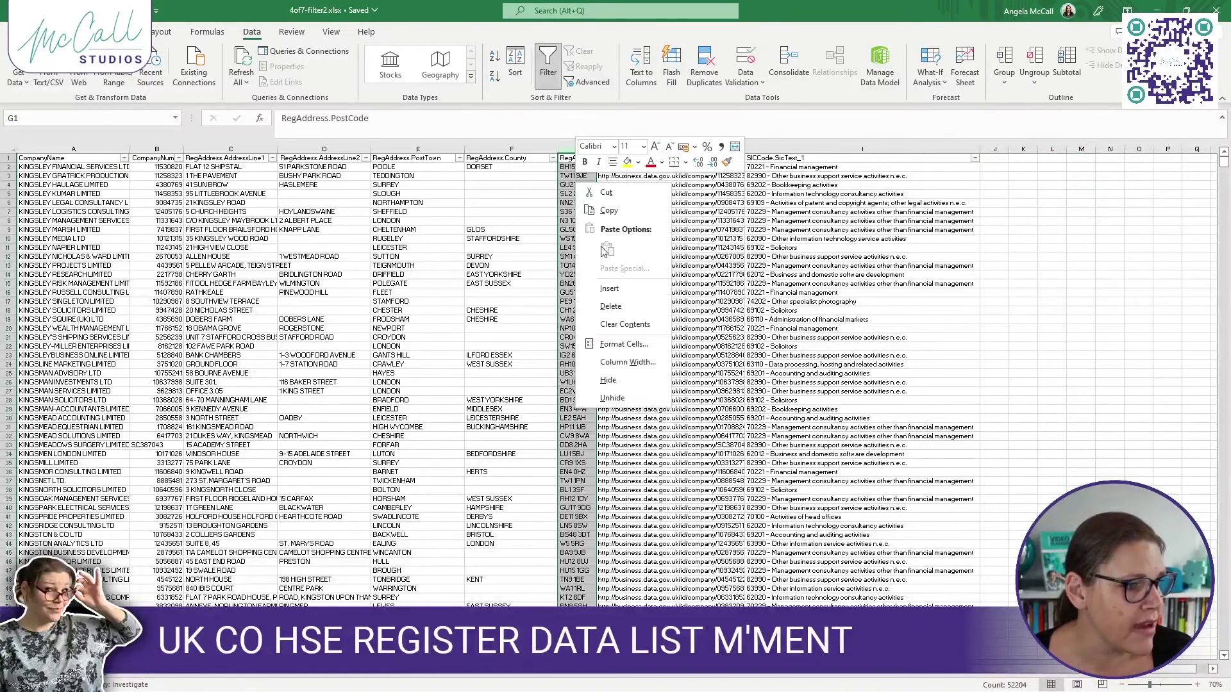
click(609, 210)
click(995, 149)
right_click(998, 181)
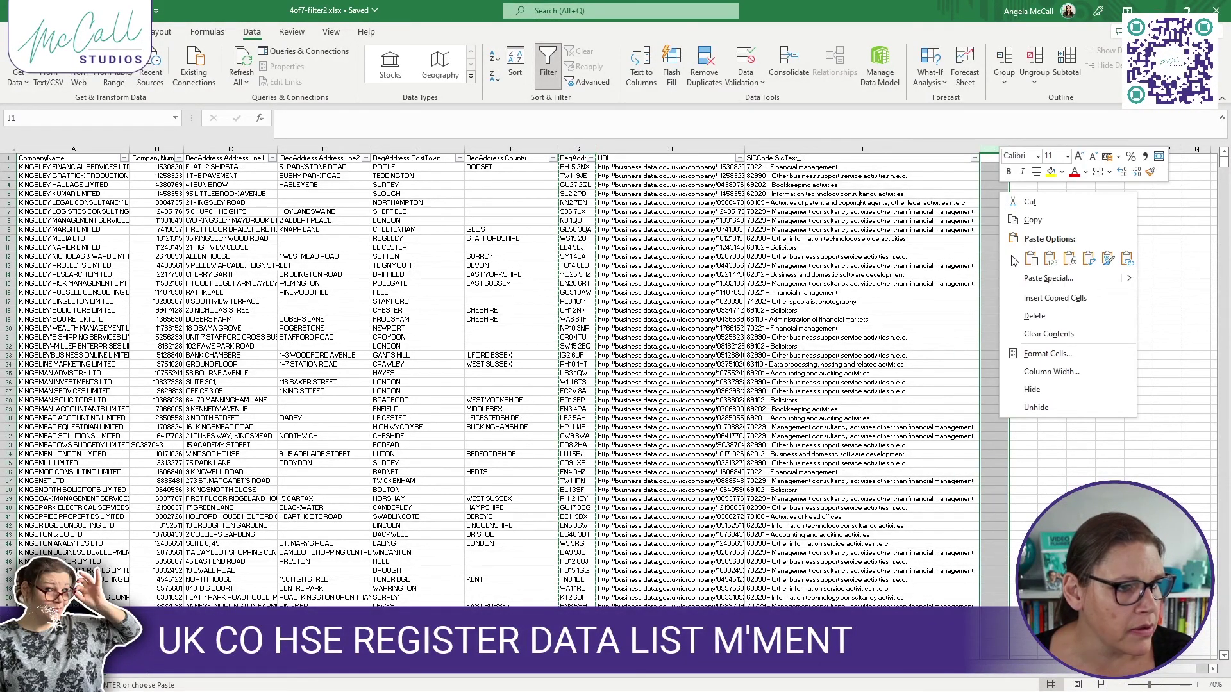
click(1051, 258)
drag(1010, 148, 1024, 149)
click(997, 168)
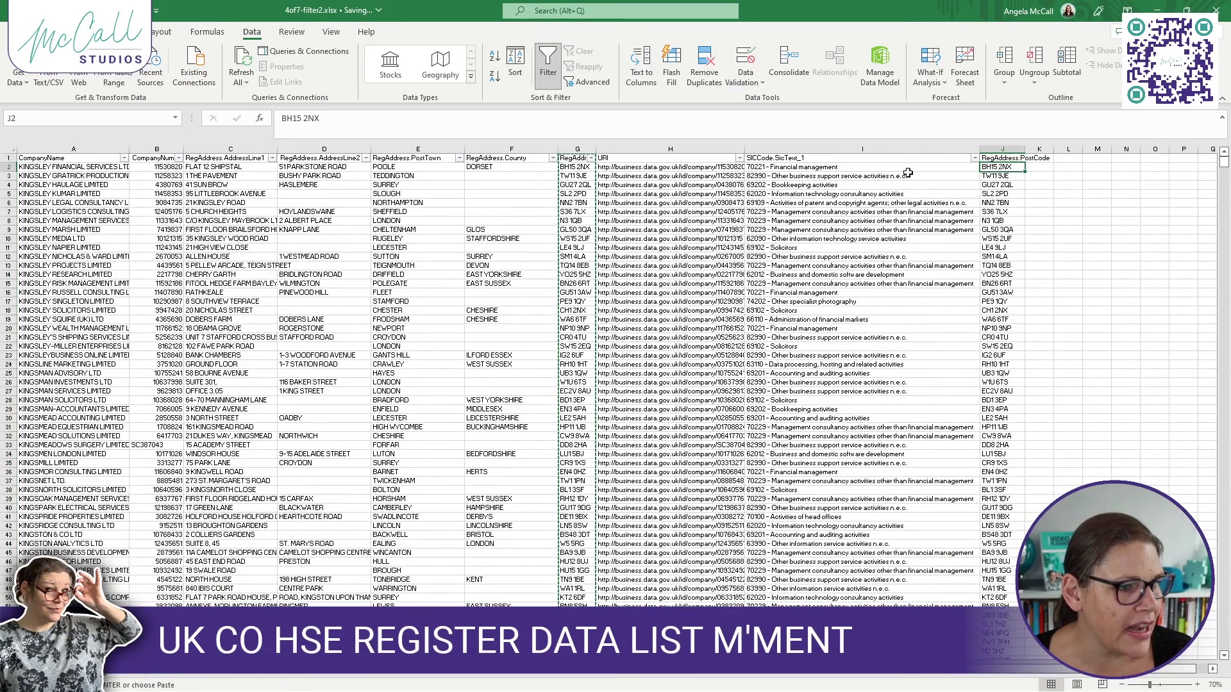
Enter the formula =LEFT(J2,2) in cell K2 to extract the first two characters of the postcode
drag(283, 118, 338, 118)
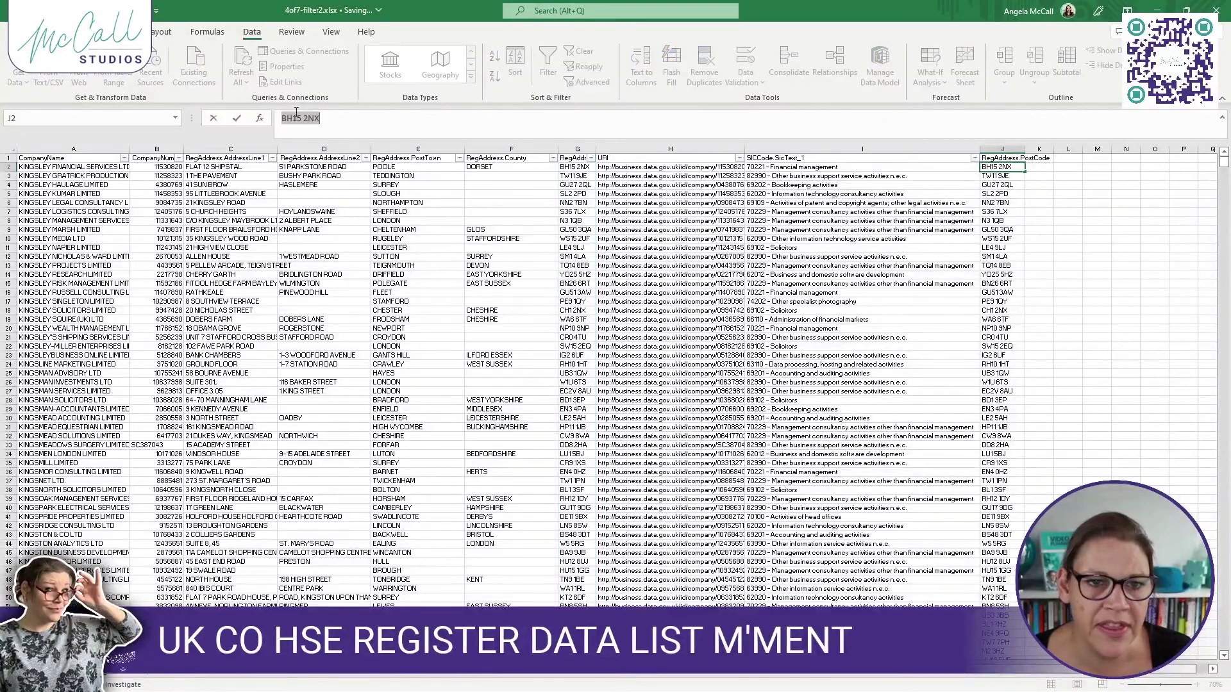
click(1039, 165)
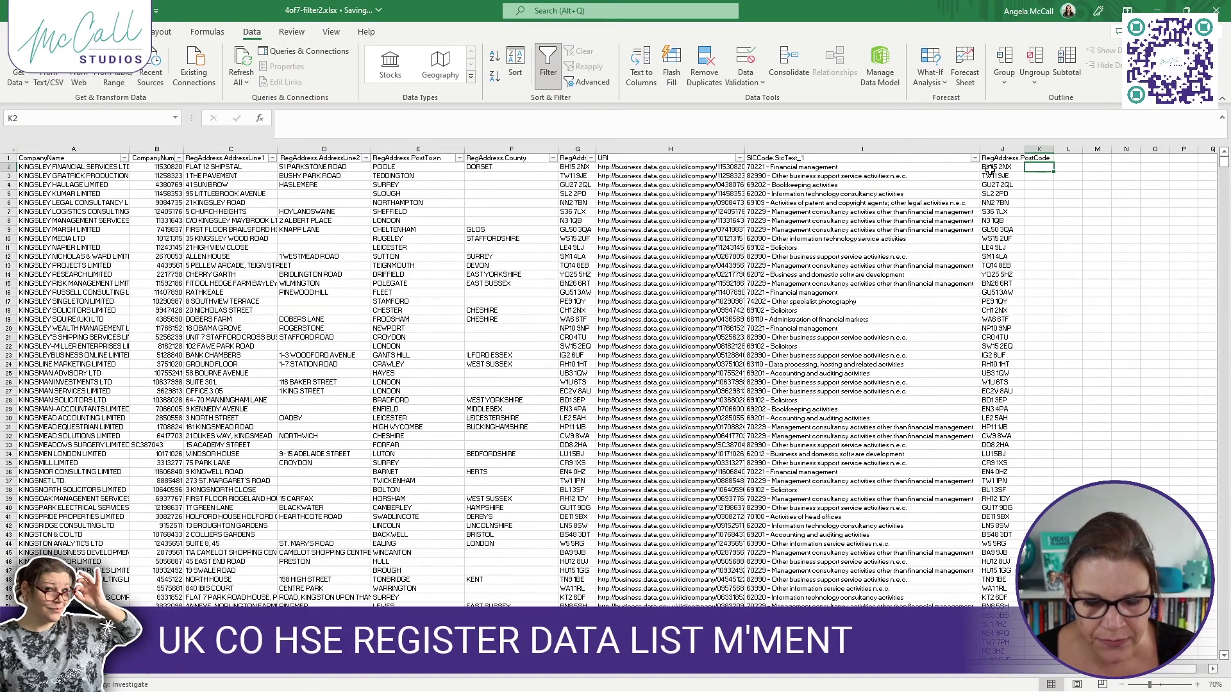
text(=left)
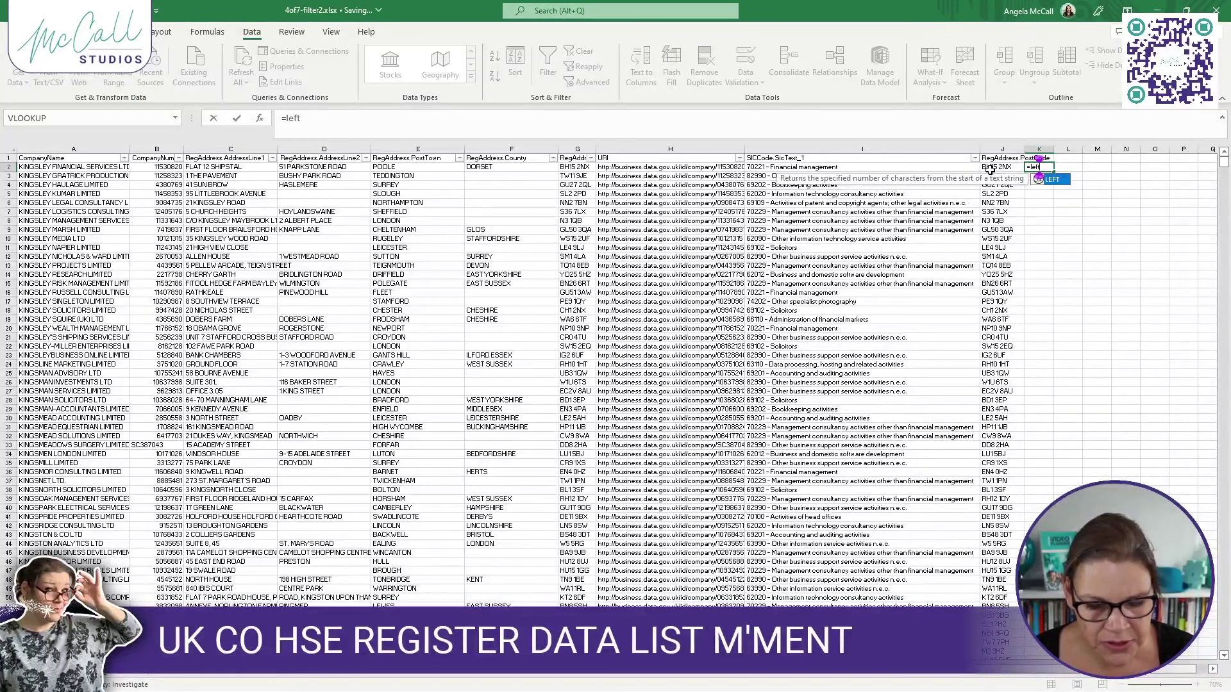
text(()
click(987, 168)
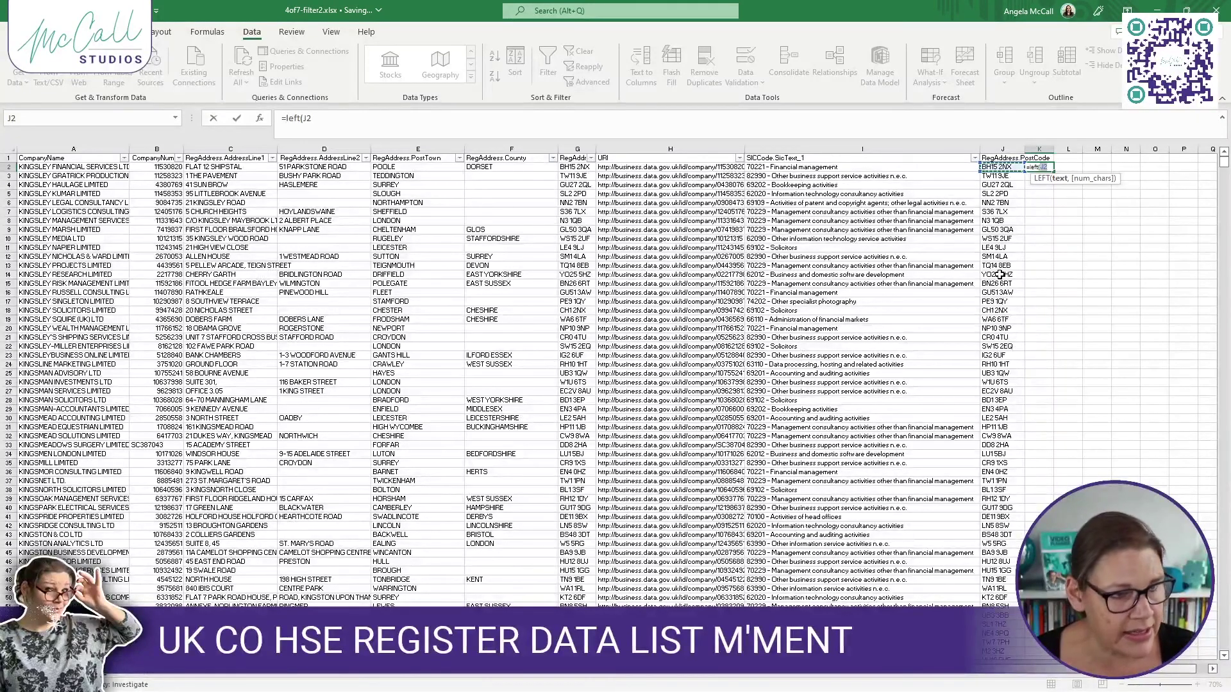
key(Right)
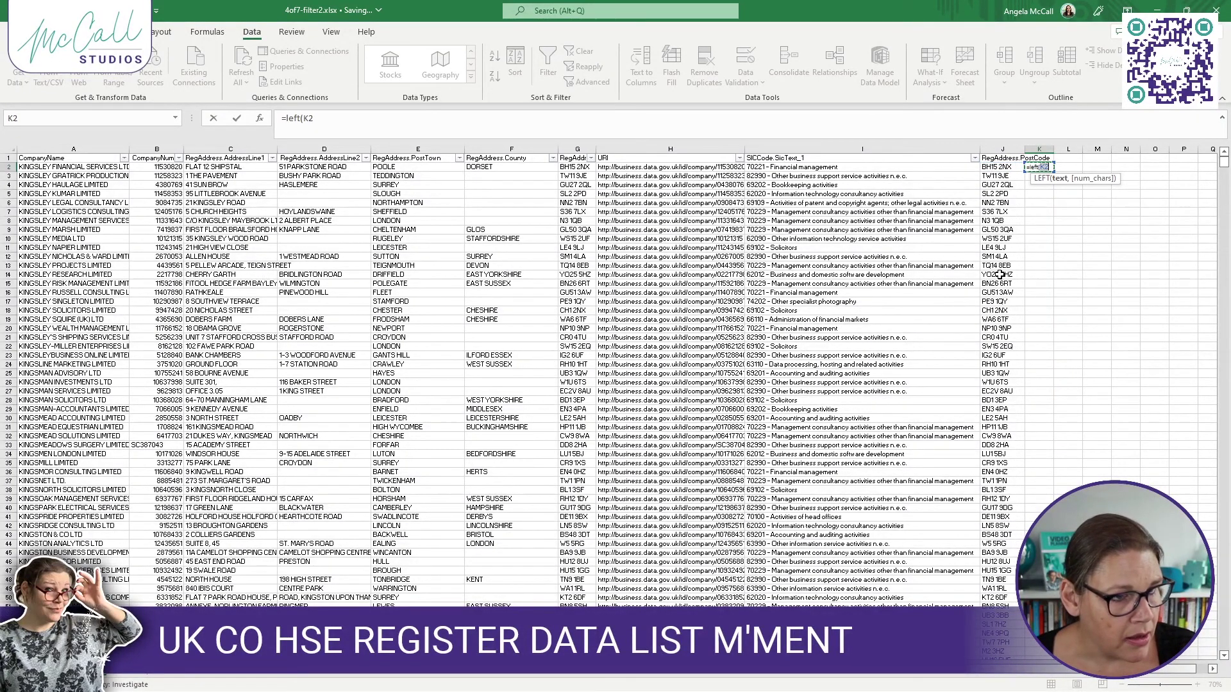
text(,)
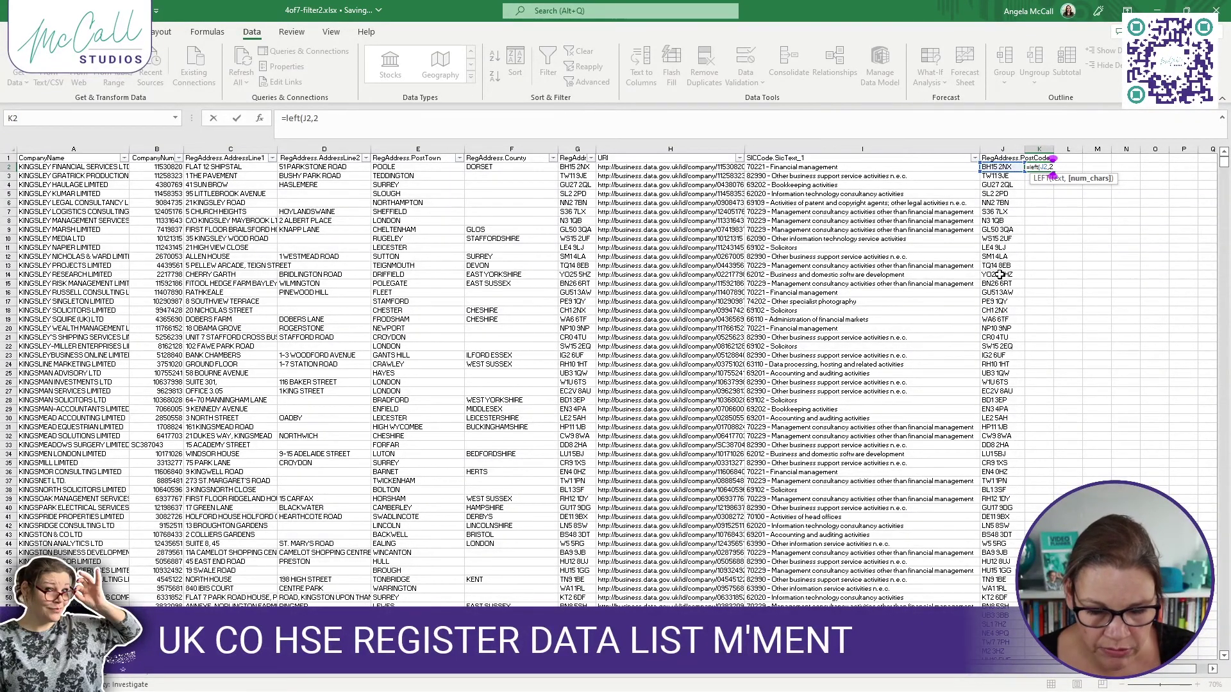
text(2)
key(Return)
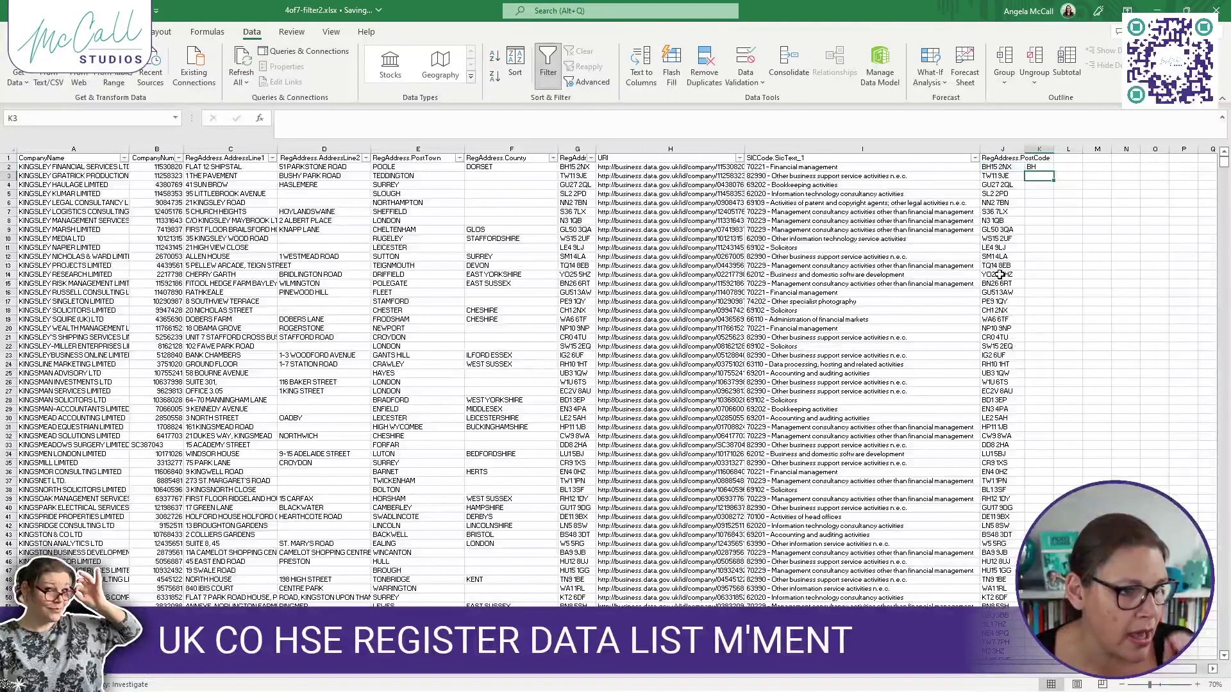
Fill the LEFT formula down column K and check that it reaches the last company row
click(1042, 166)
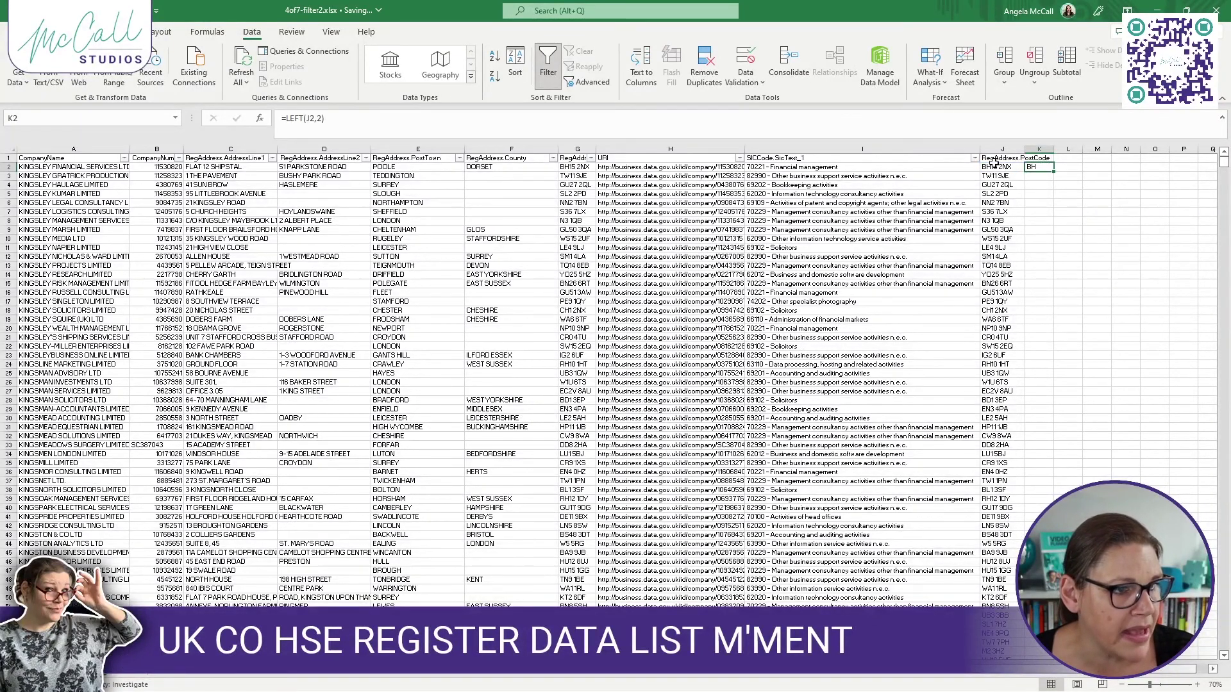
double_click(1053, 171)
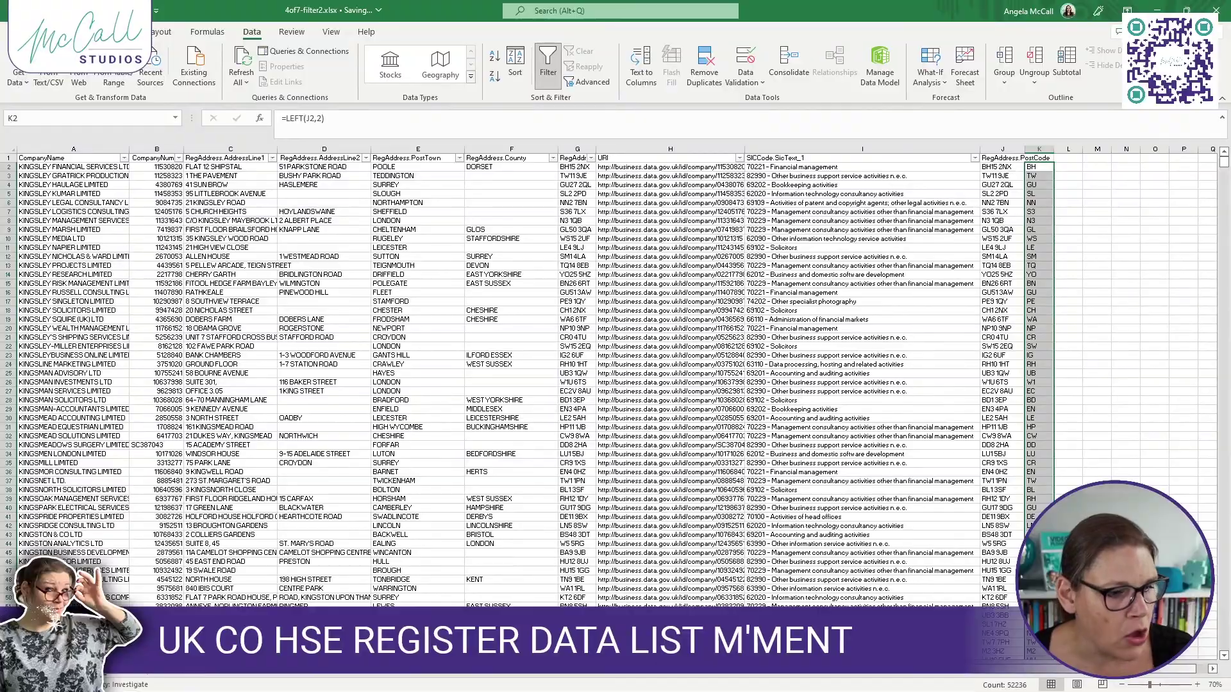
drag(1225, 168, 1225, 650)
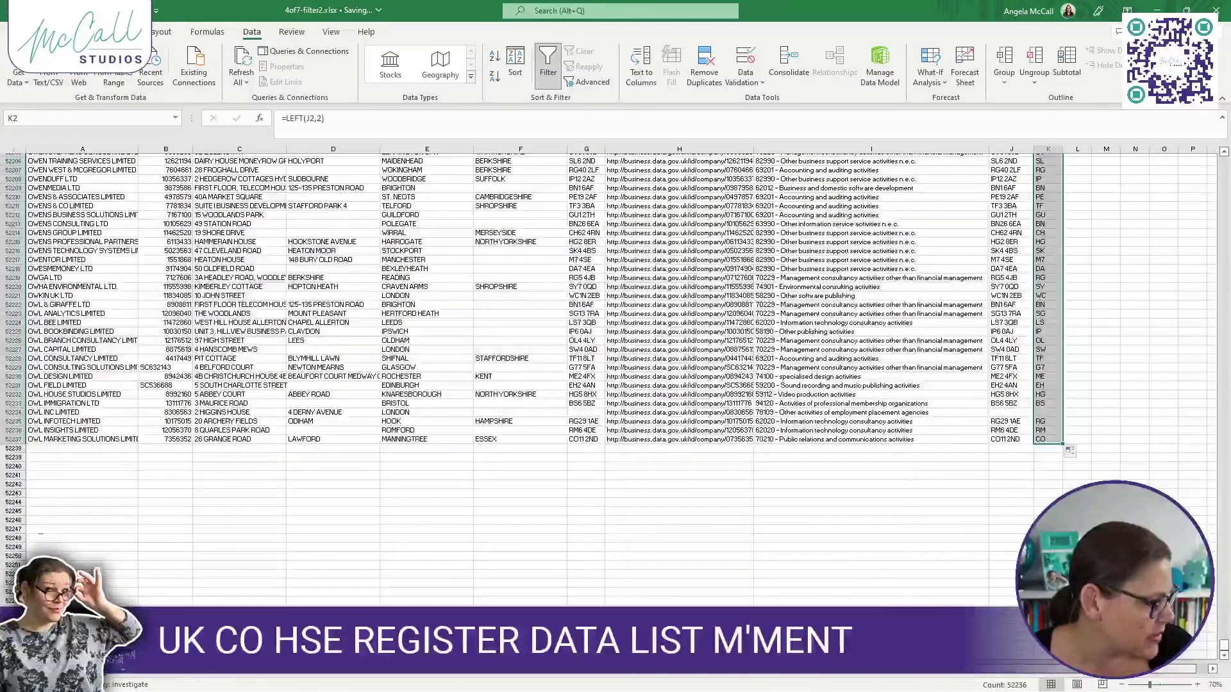
click(13, 440)
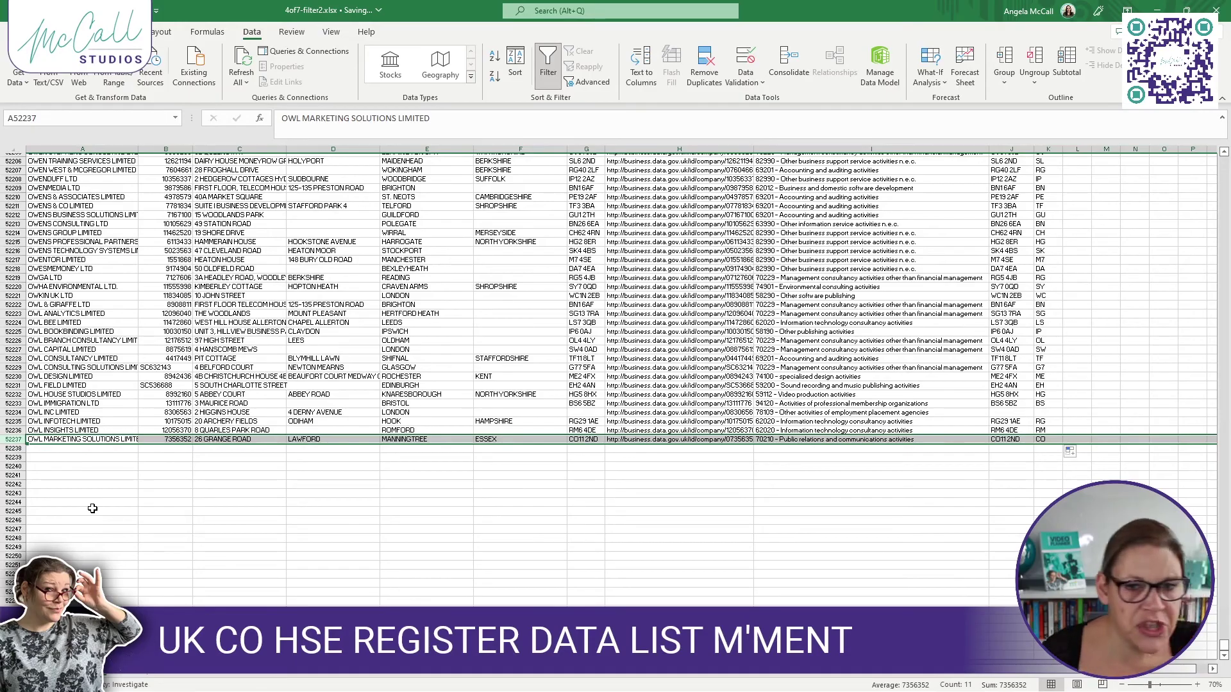
key(ctrl+Home)
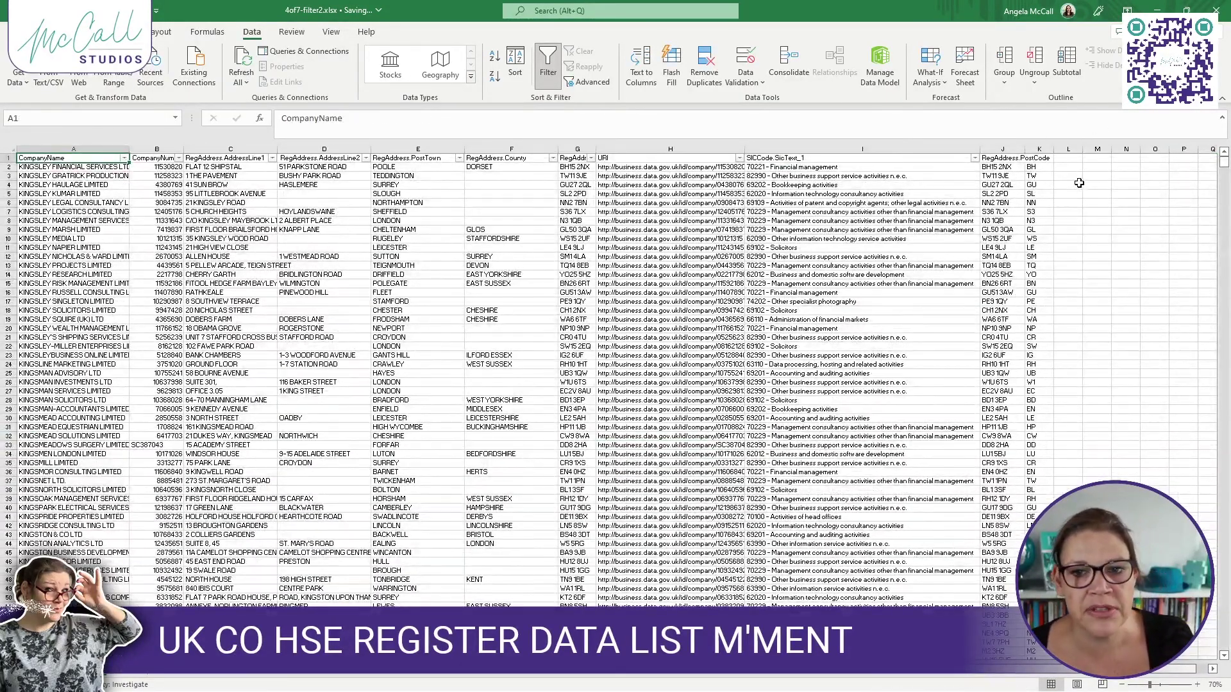
Copy the extracted postcode letters from column K into column L
click(1041, 166)
click(1043, 147)
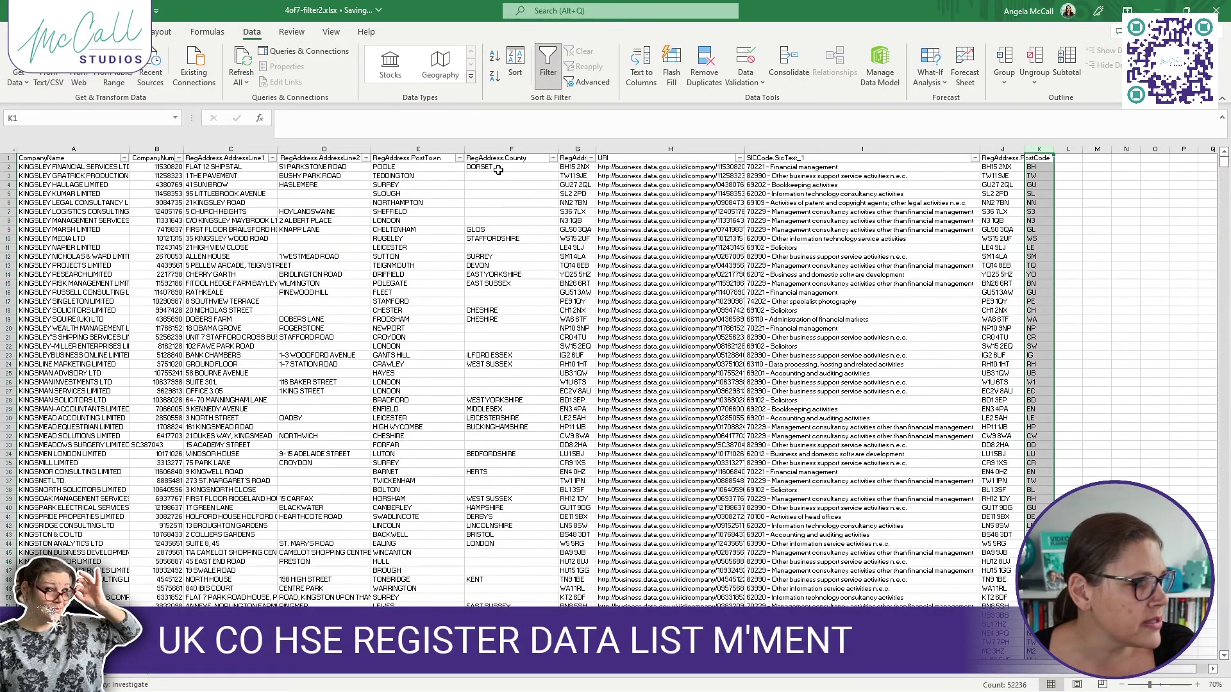
click(1040, 167)
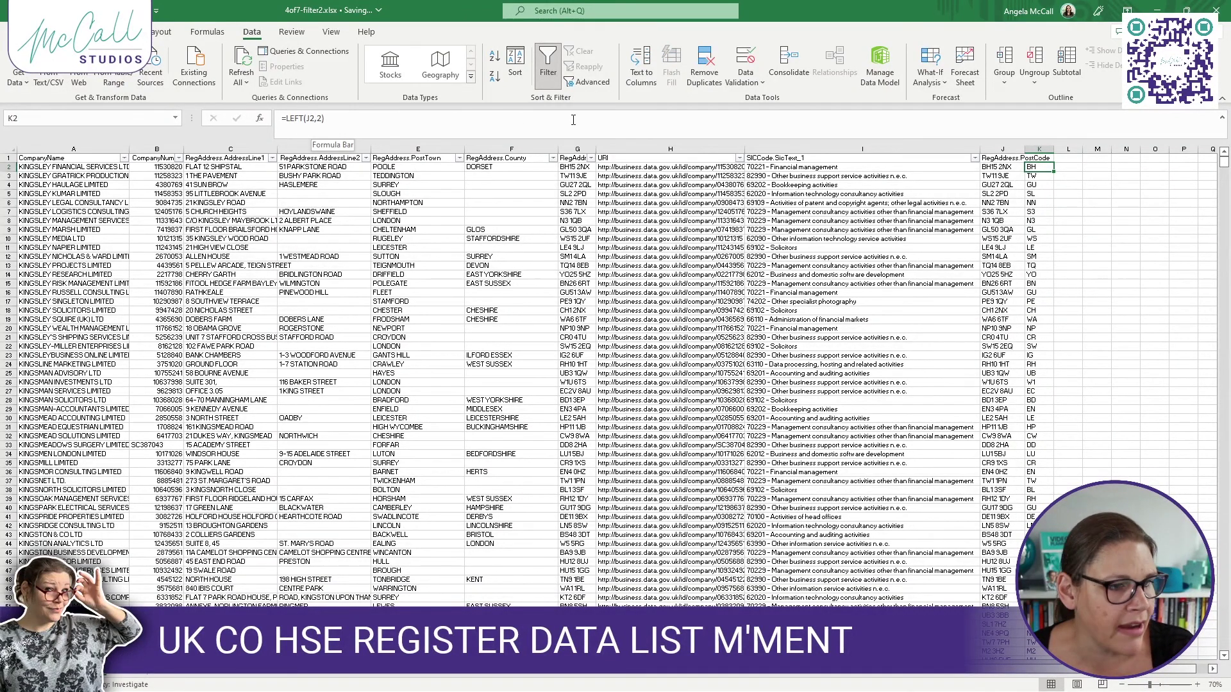
click(1040, 149)
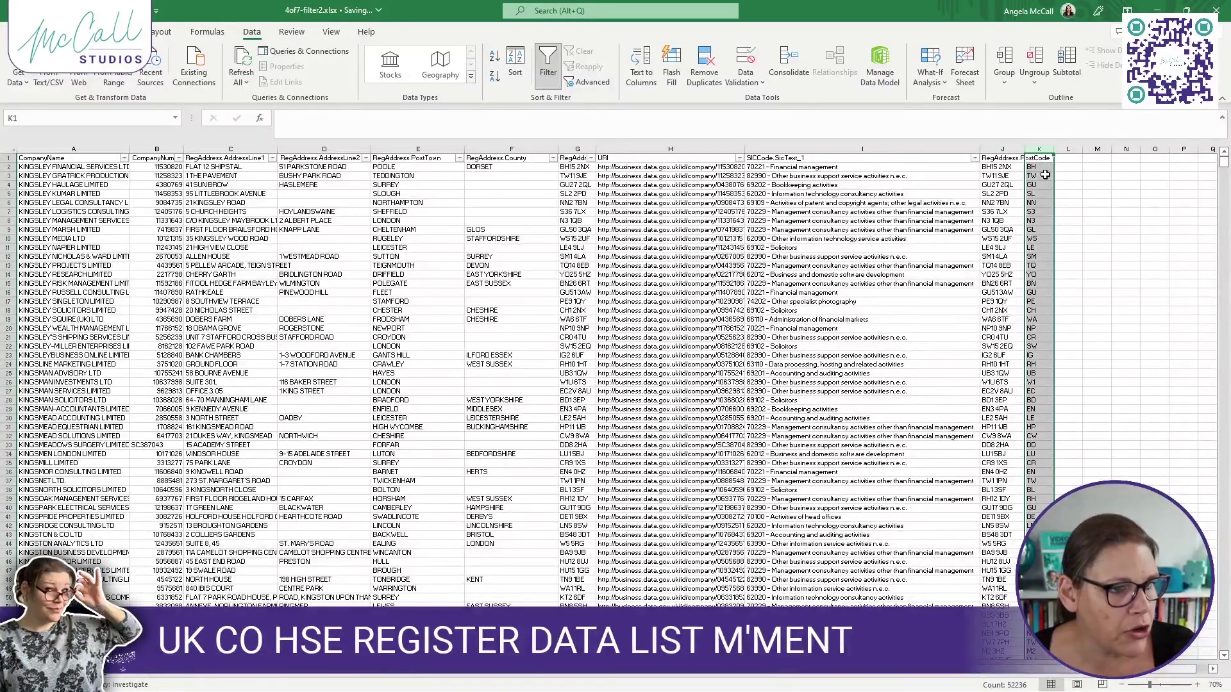
right_click(1046, 174)
click(1077, 204)
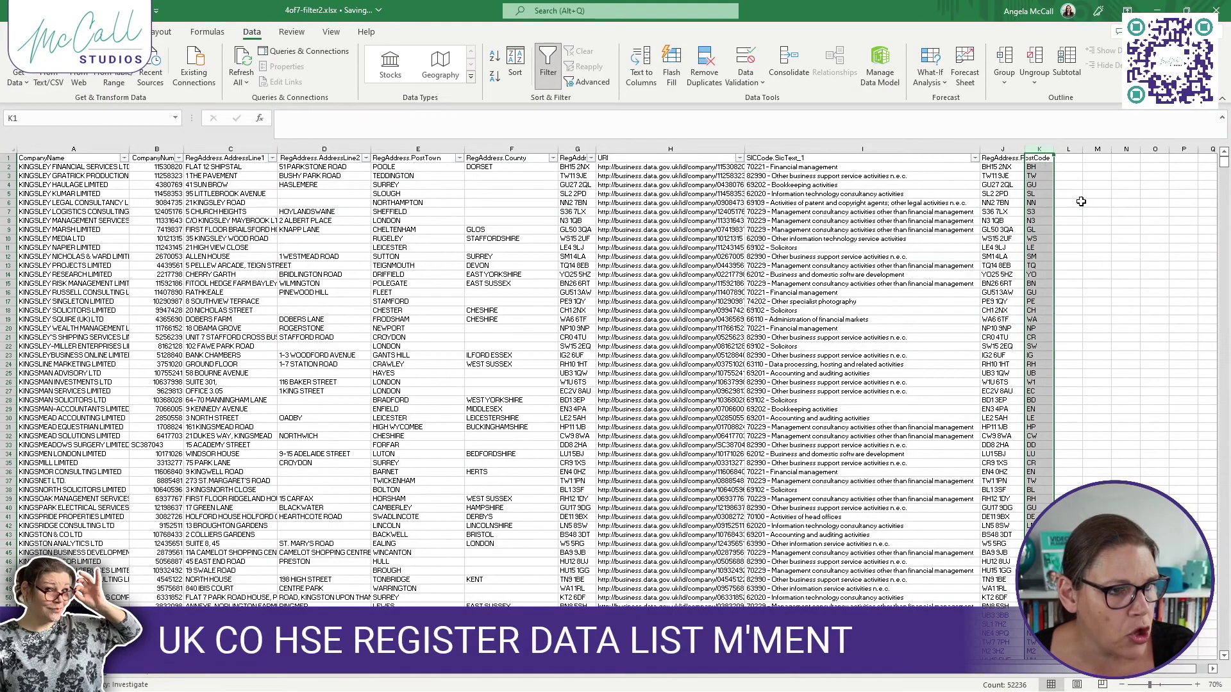
right_click(1076, 148)
click(1094, 212)
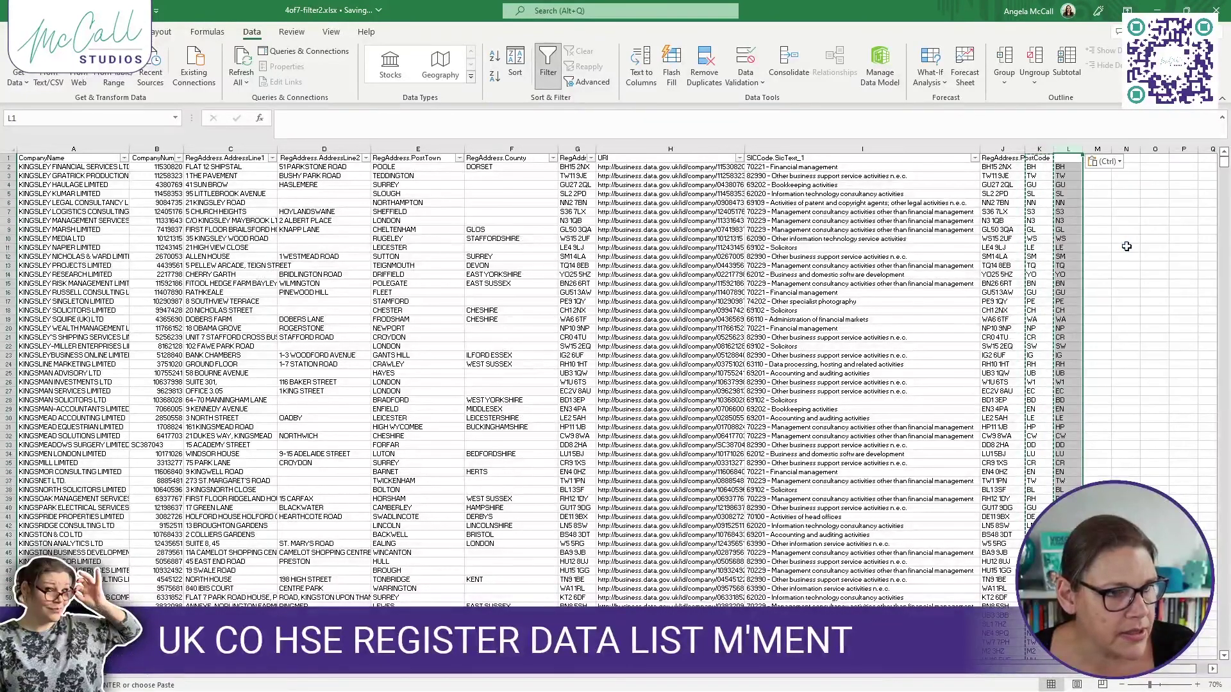
Delete column K with the LEFT formulas and the copied RegAddress.PostCode column J, keeping only the pasted postcode letters
click(1040, 149)
right_click(1044, 172)
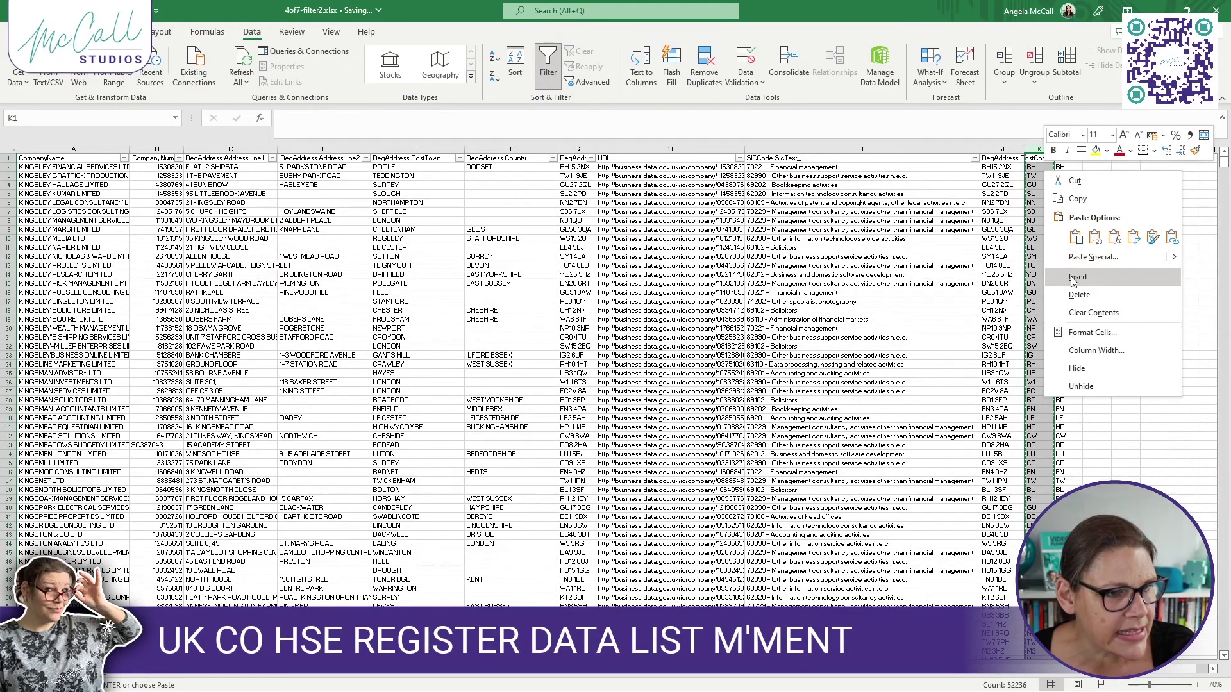
click(1078, 294)
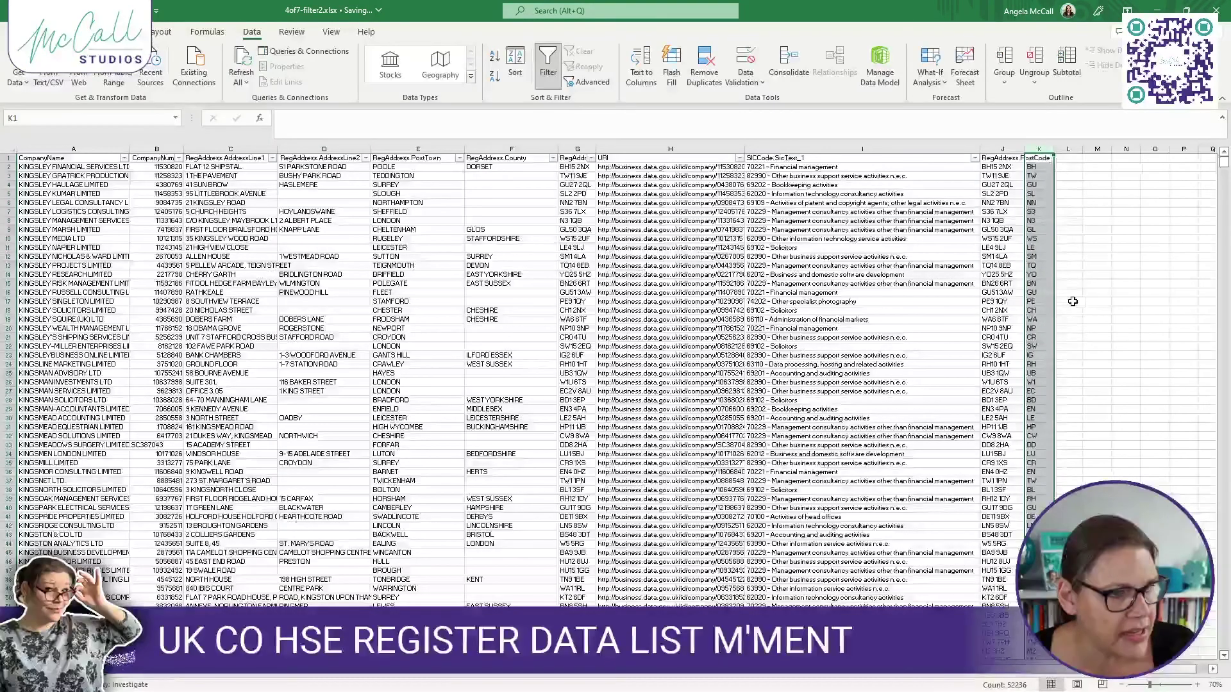
click(1003, 149)
right_click(1006, 193)
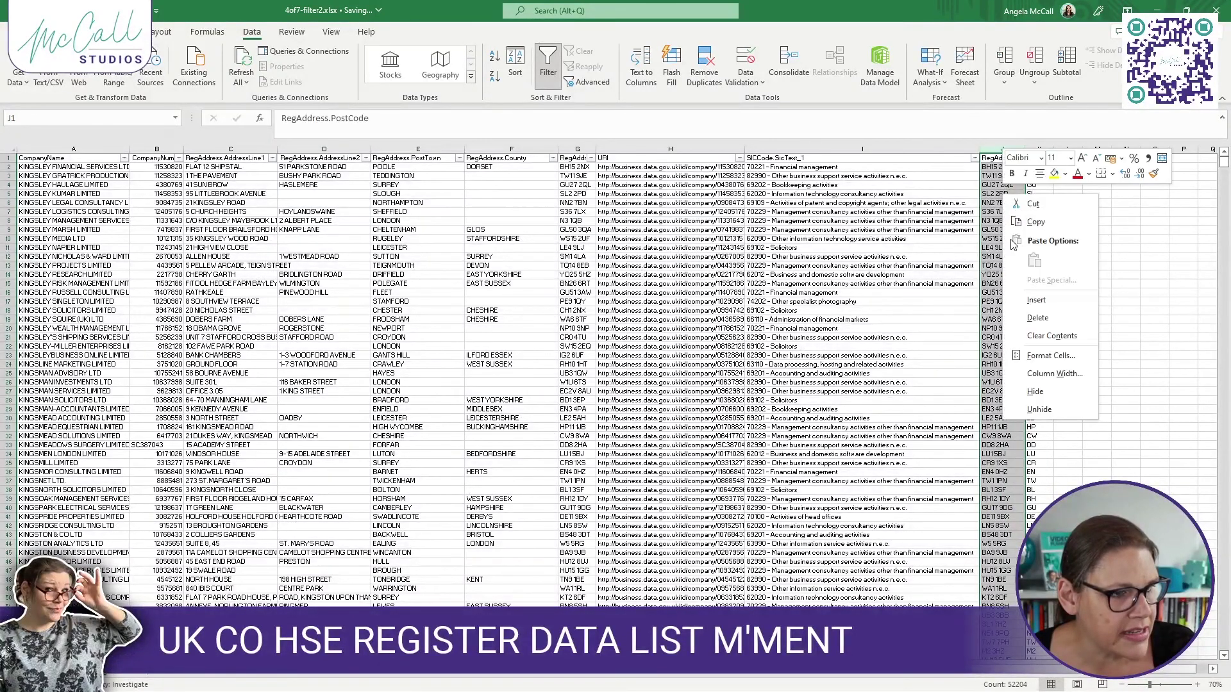
click(1037, 319)
click(1110, 265)
click(992, 167)
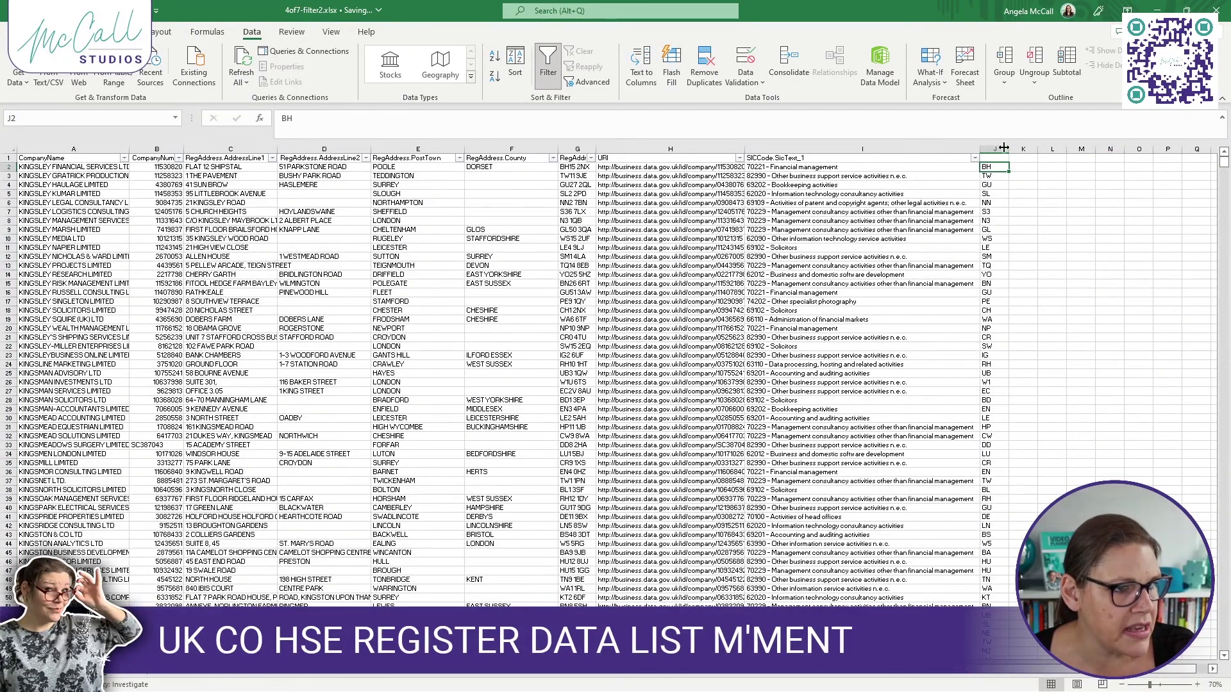
Run Text to Columns on the postcode letters in column J with the Delimited type and General format
click(995, 149)
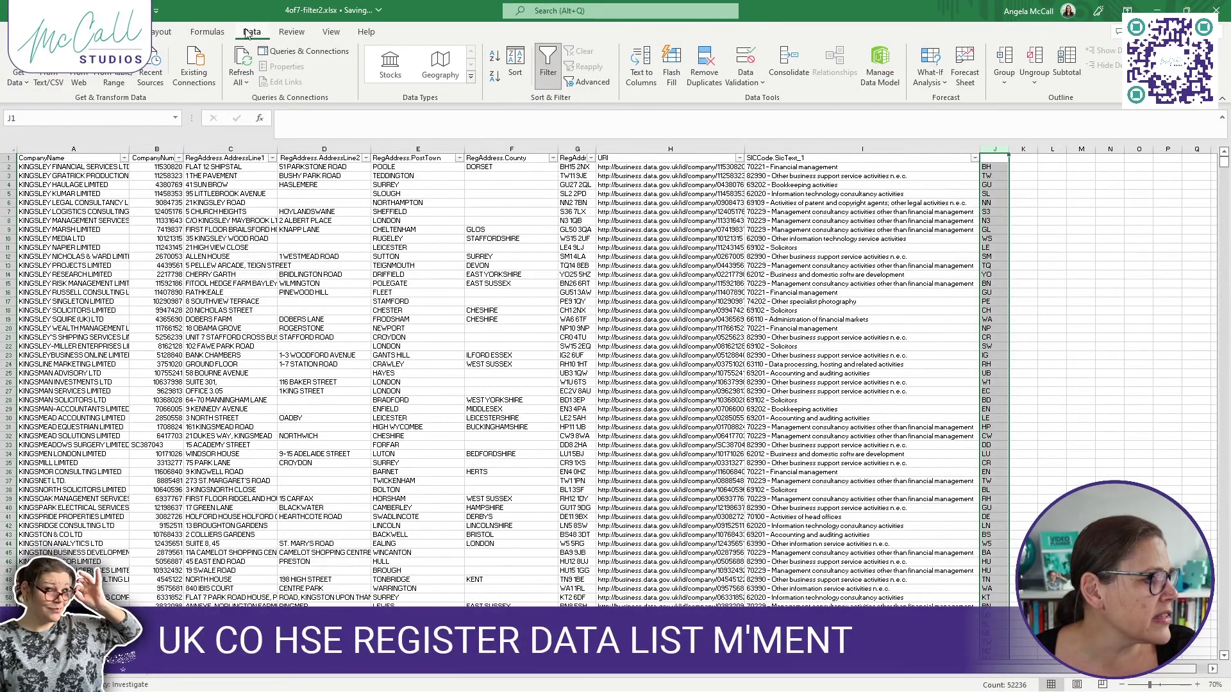
click(647, 55)
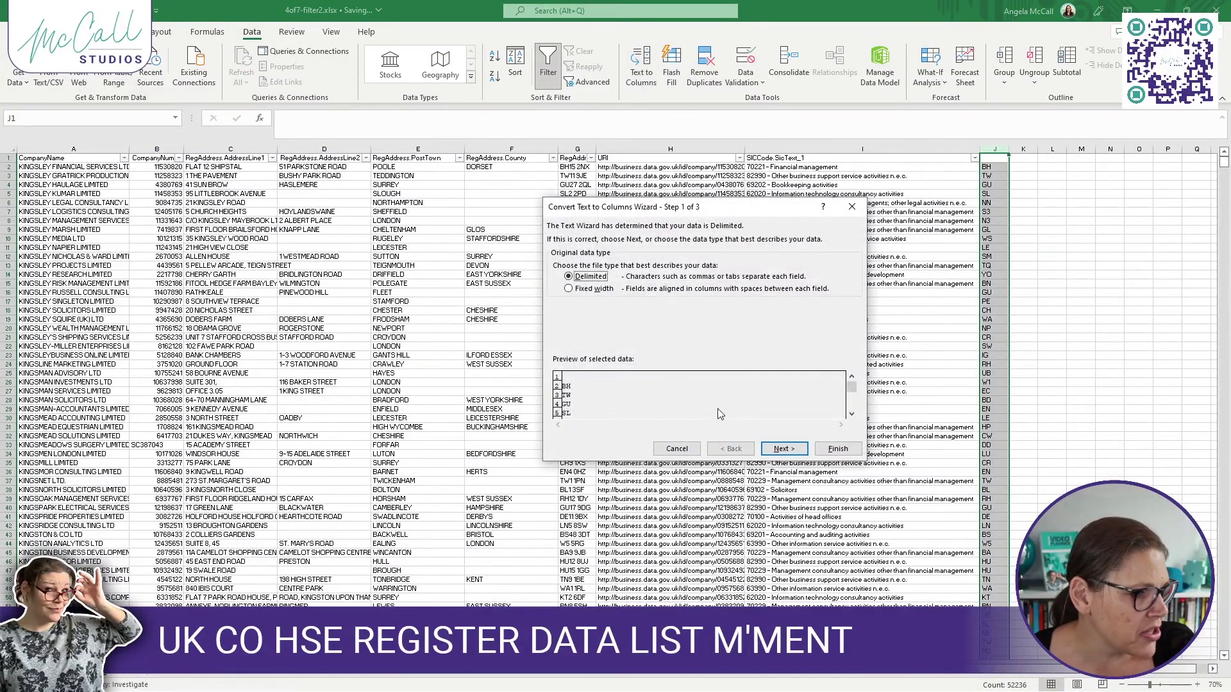
click(780, 451)
click(781, 450)
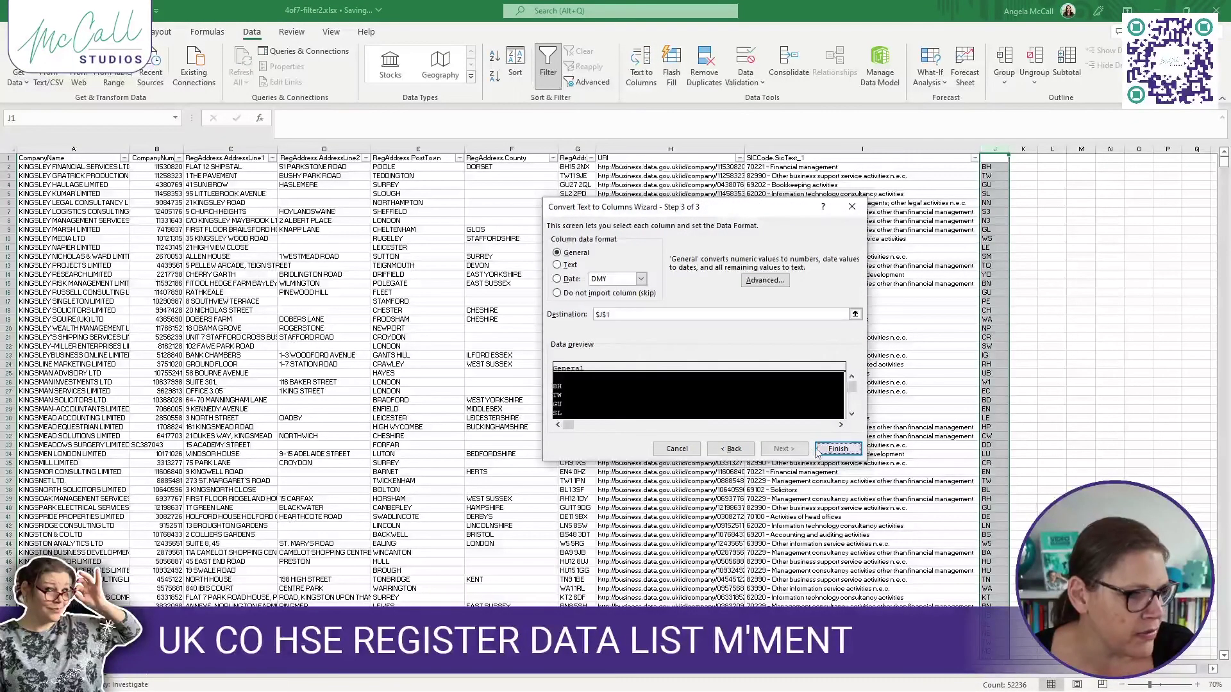
click(838, 450)
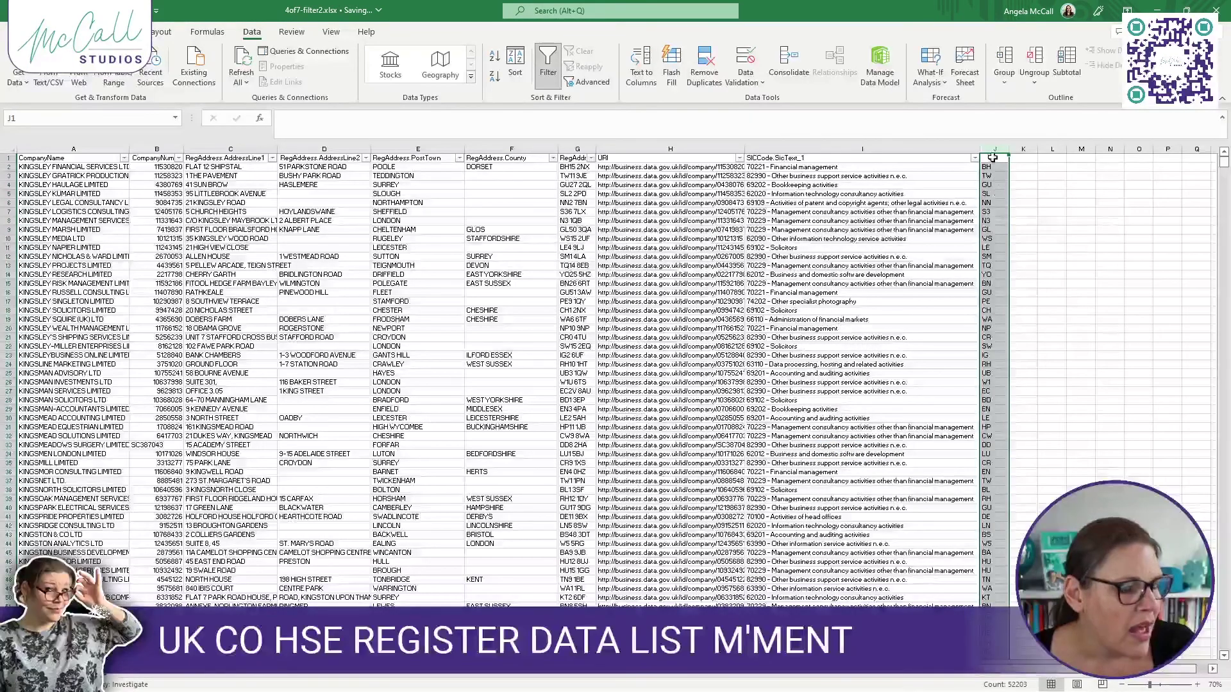
List the postcode areas MK and NN in cells A1 and A2 of the blank Sheet2
click(124, 672)
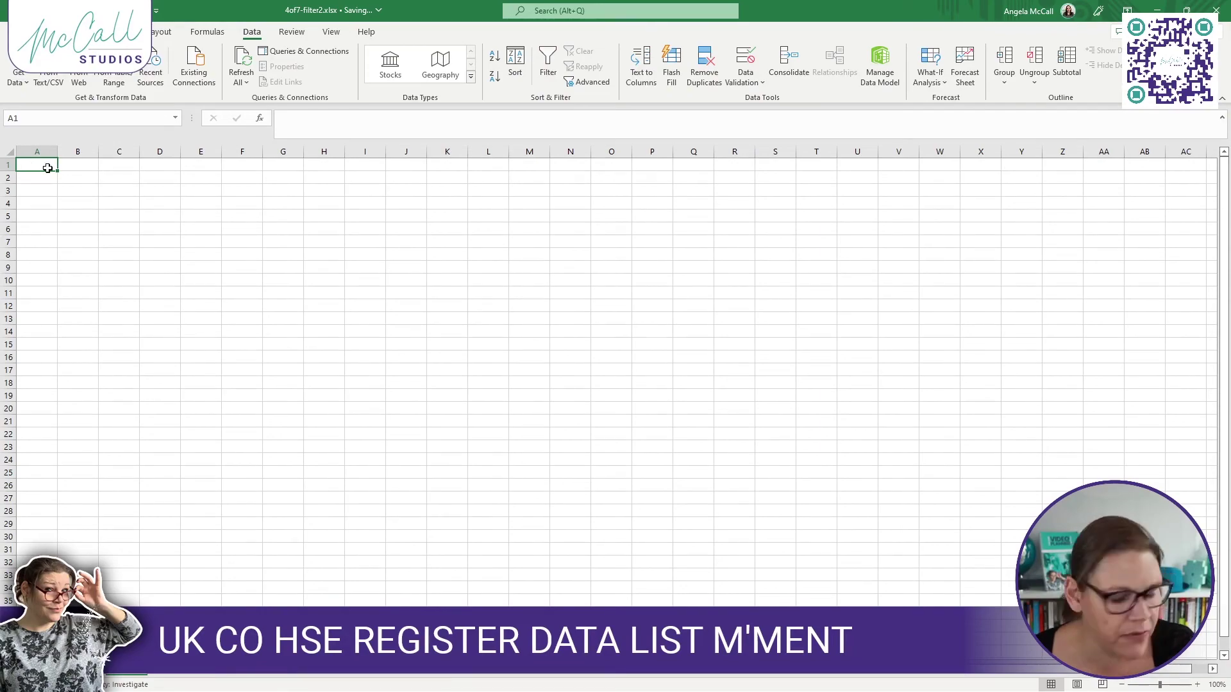
text(MK)
key(Return)
text(NN)
key(Return)
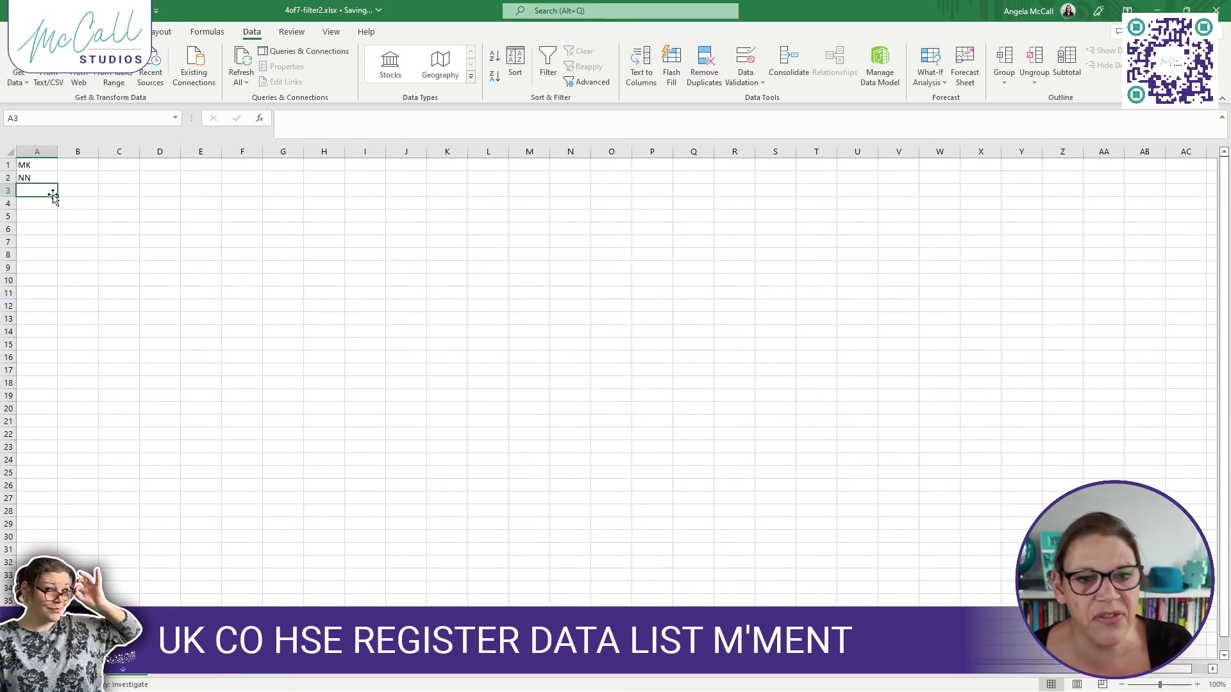
drag(40, 189, 35, 234)
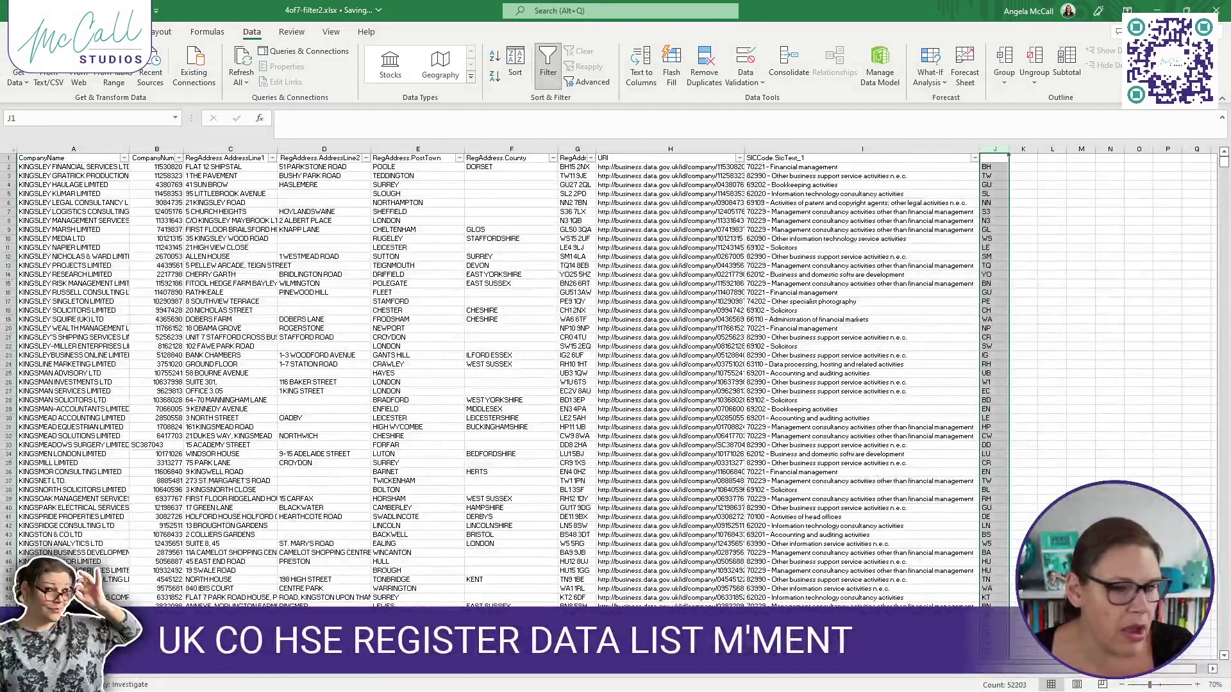
Start a VLOOKUP function in cell K2 of the company sheet with J2 as the lookup value
click(1024, 168)
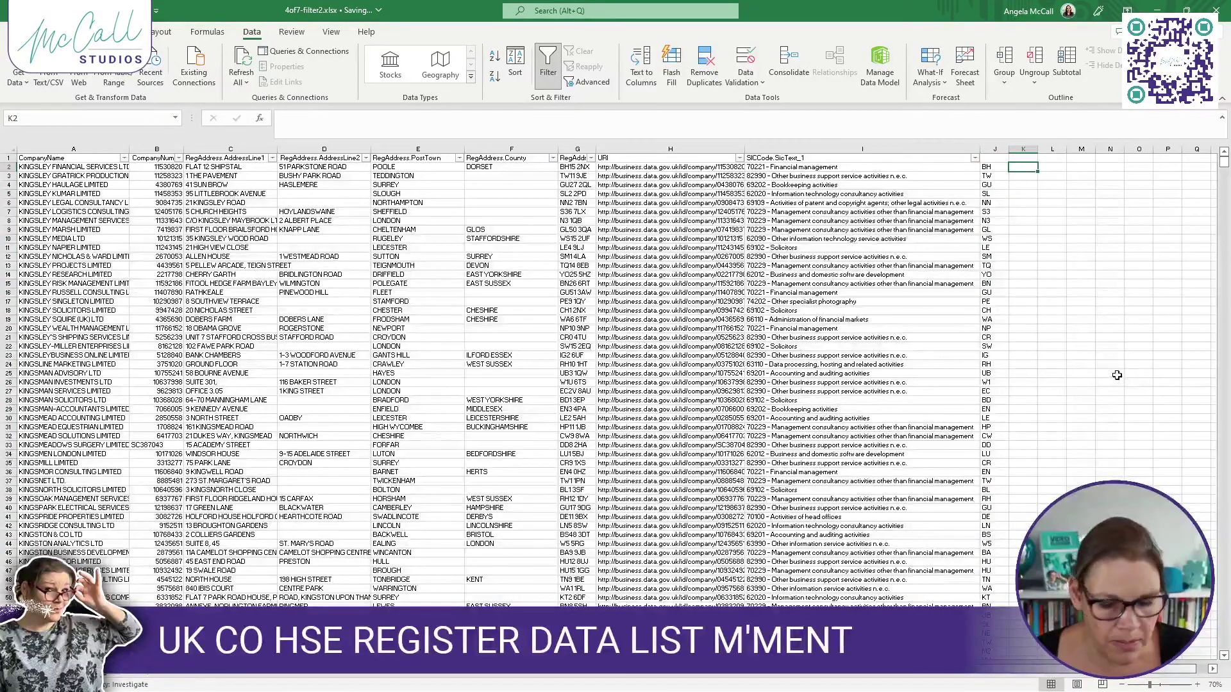
click(260, 119)
click(756, 434)
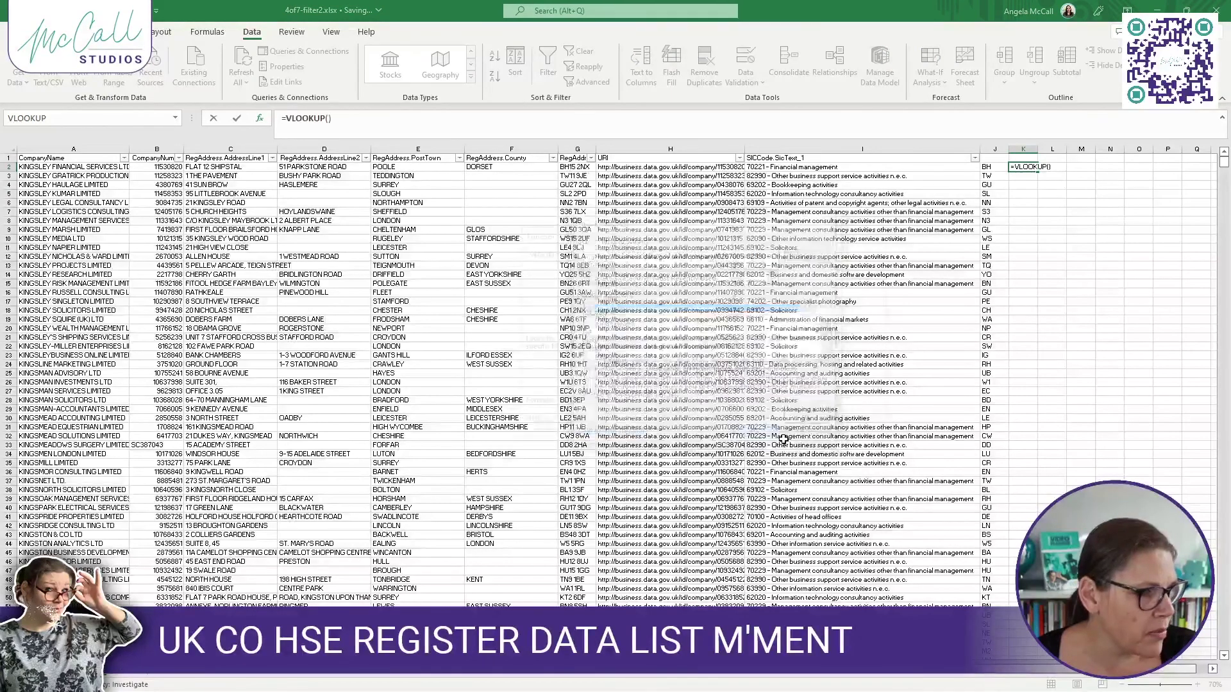
click(735, 267)
click(986, 167)
click(885, 250)
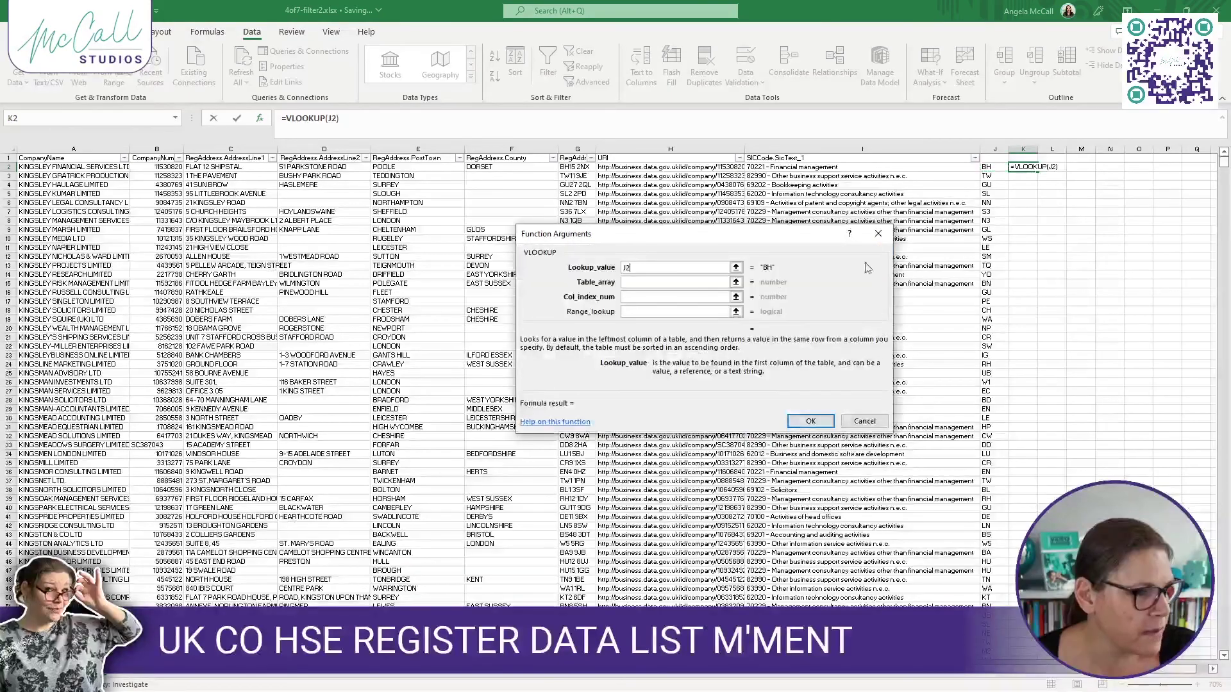
Set the VLOOKUP table array to the postcode area list in Sheet2!A1:A2
click(735, 282)
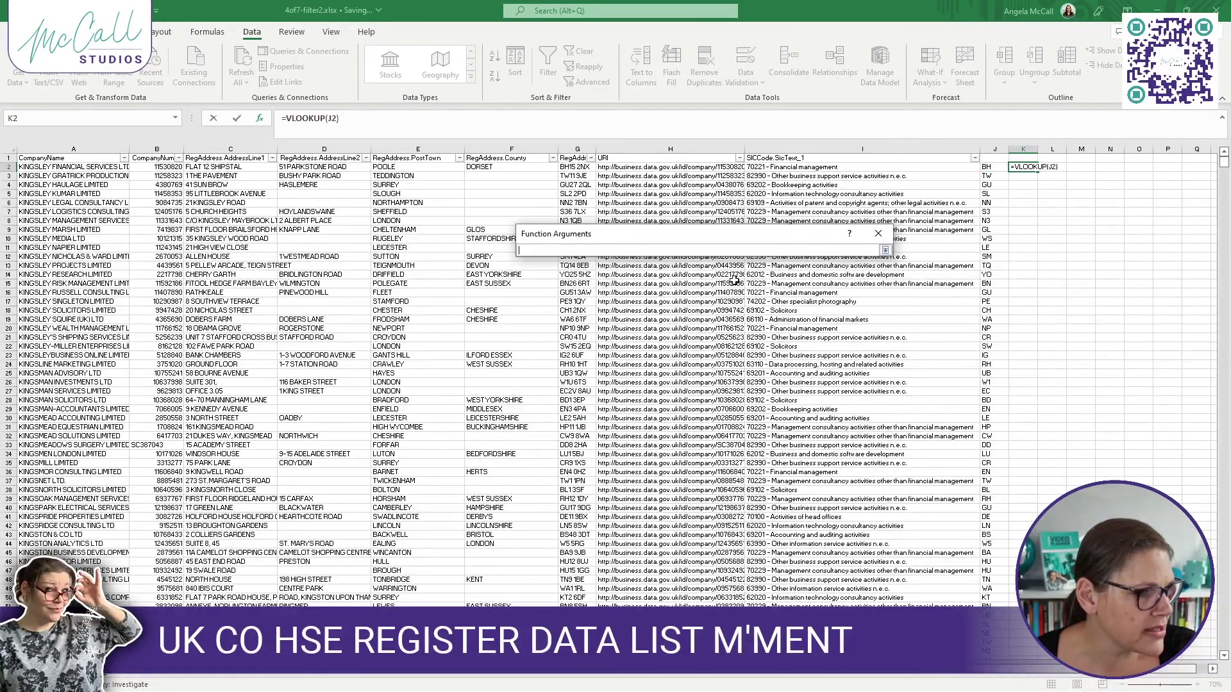
click(887, 250)
click(736, 282)
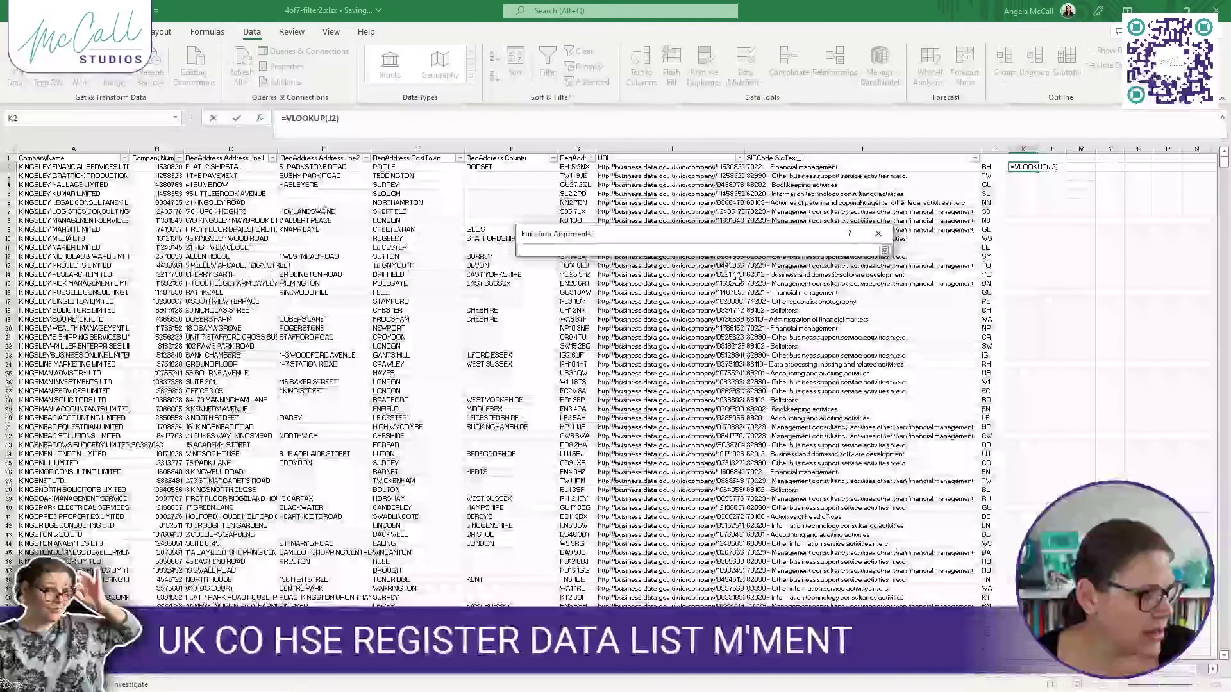
click(128, 674)
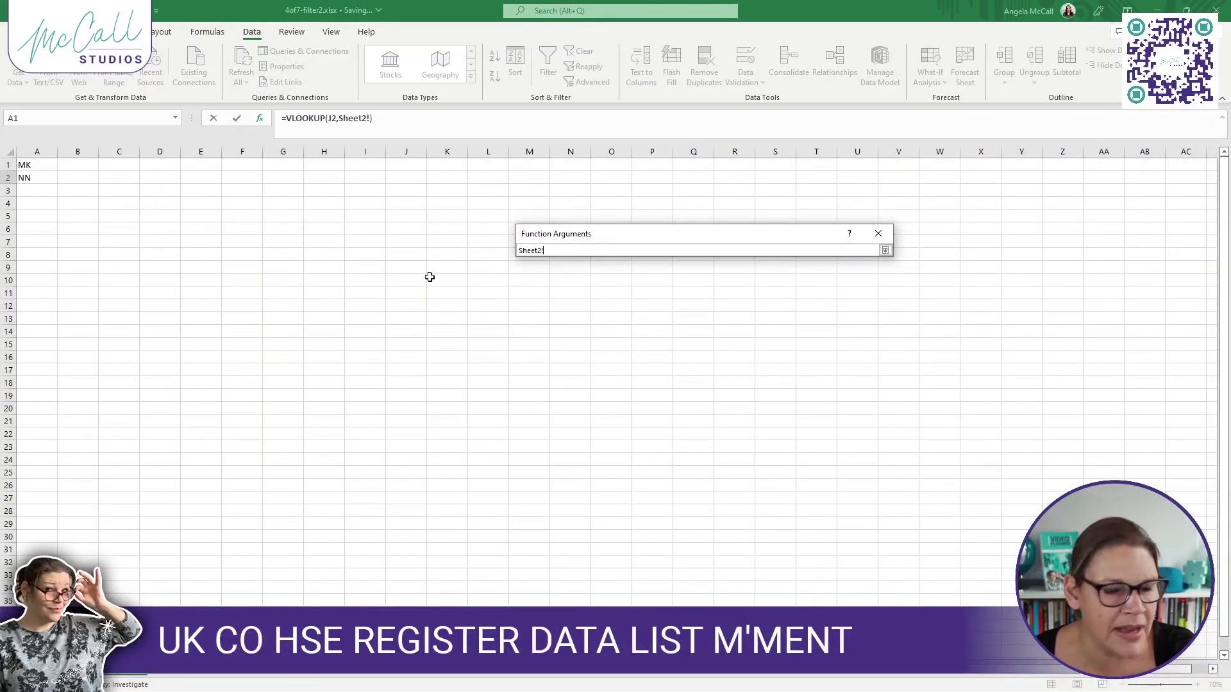
drag(45, 163, 44, 181)
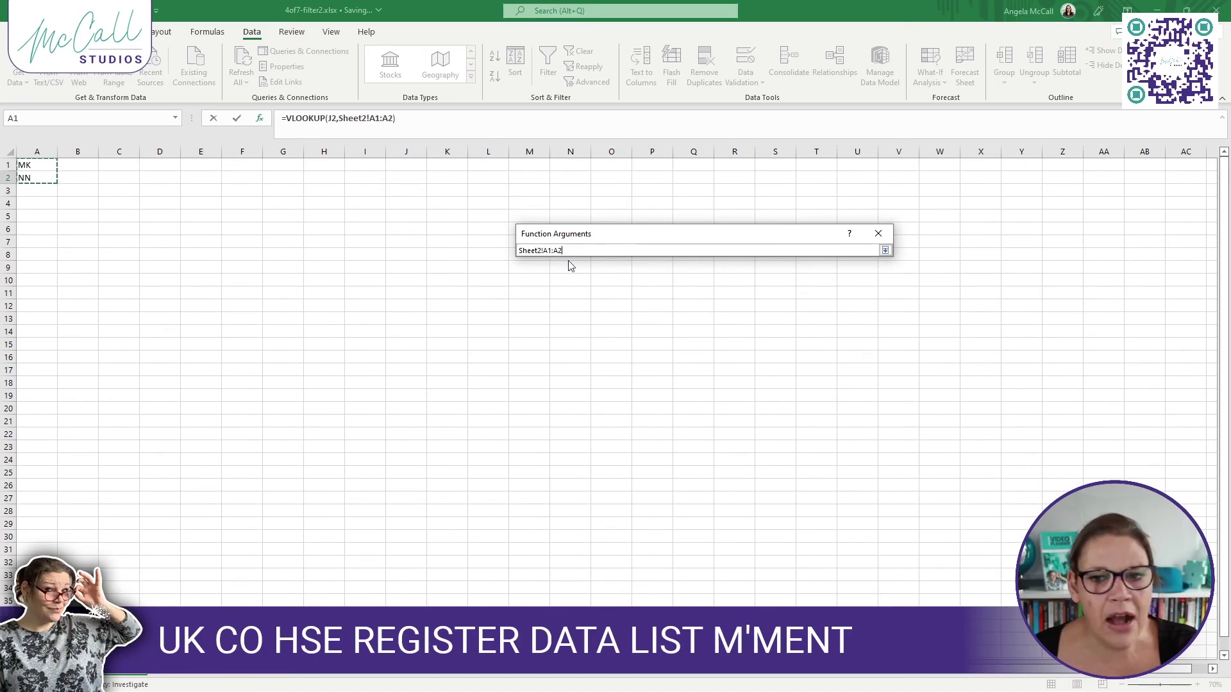
Make the table array reference absolute as Sheet2!$A$1:$A$2
click(543, 250)
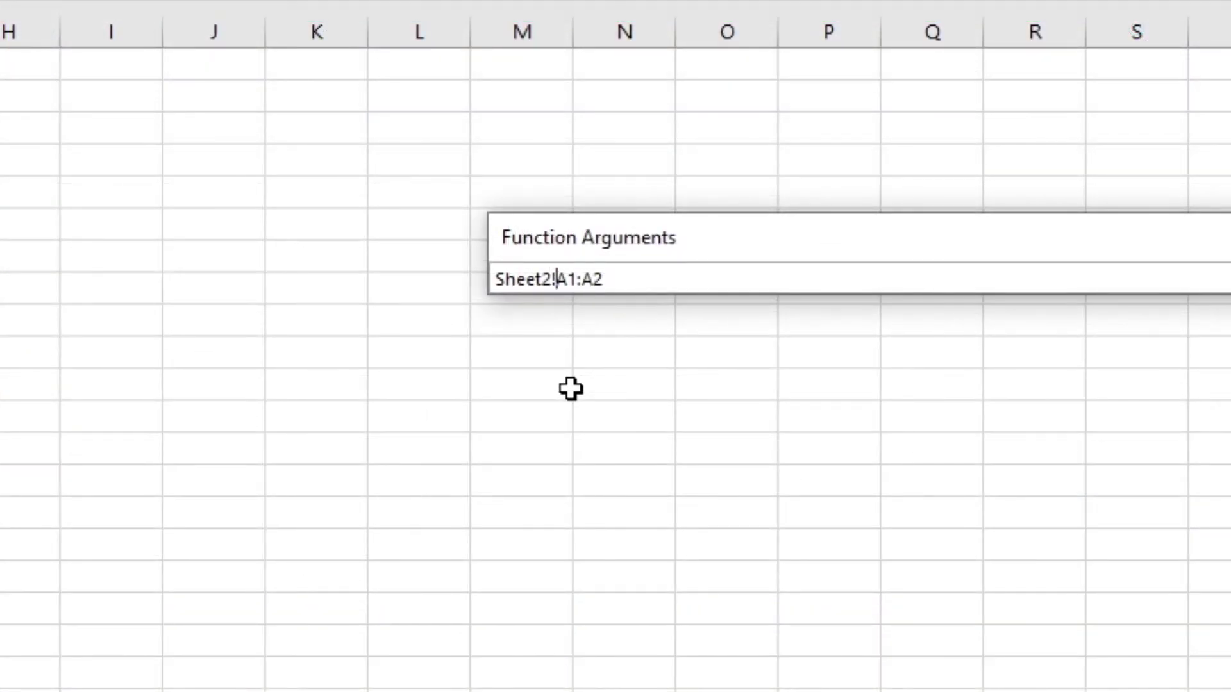
text($A)
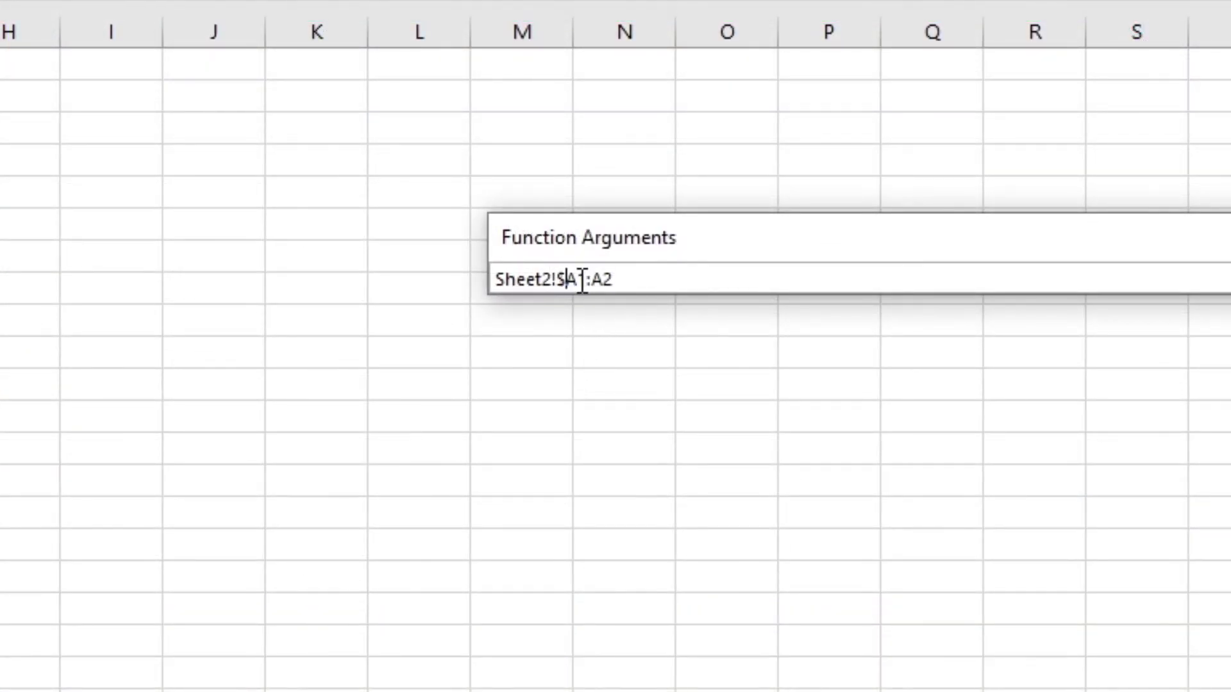
text($)
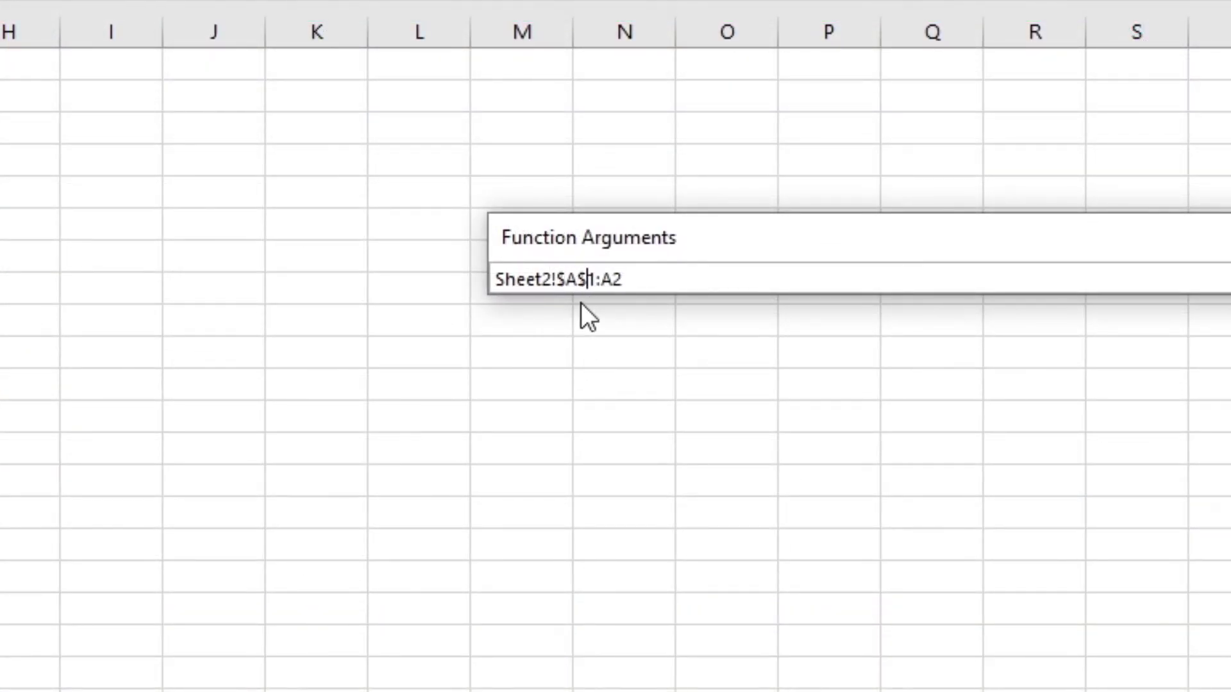
click(602, 281)
click(602, 280)
text($)
click(621, 280)
text($A$)
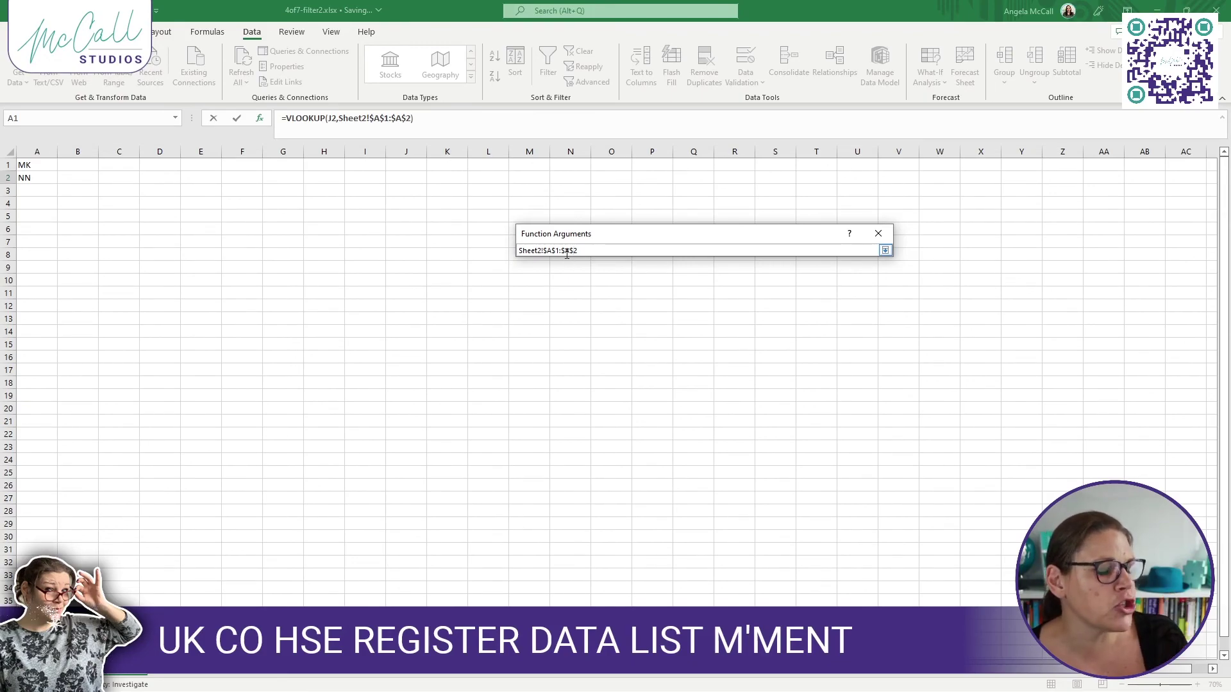
Complete the VLOOKUP with column index 1 and range lookup false, and fill it down column K
click(886, 250)
click(640, 298)
text(1)
key(Tab)
text(false)
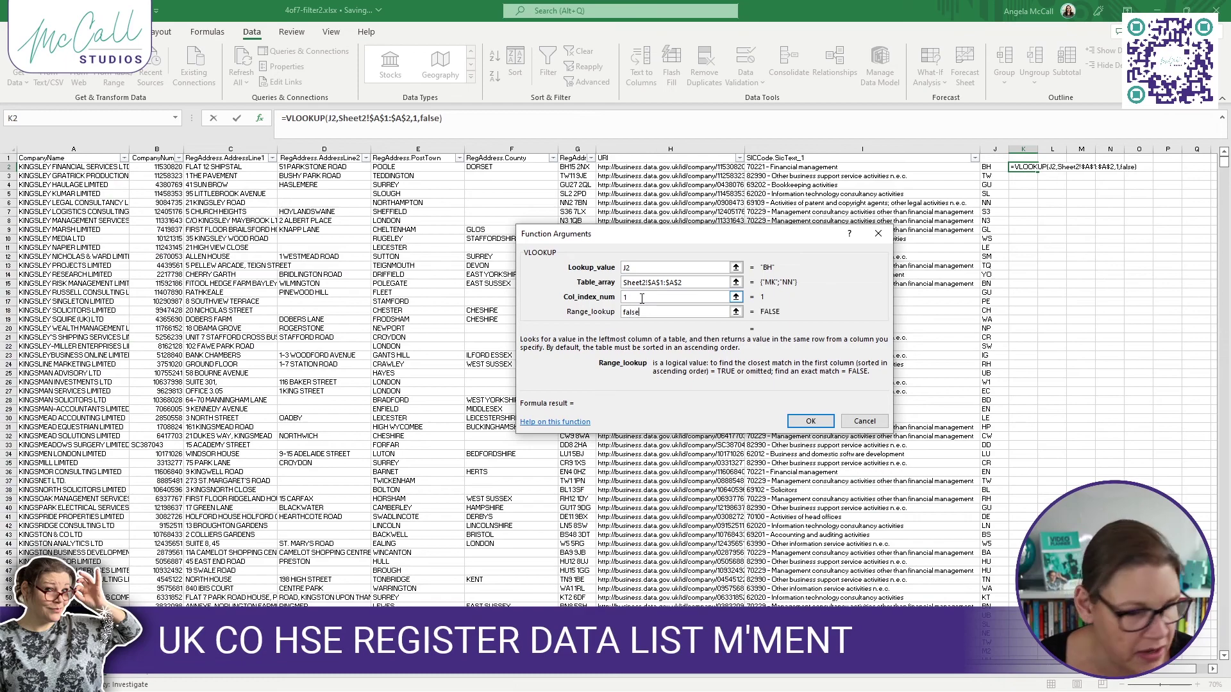
click(811, 422)
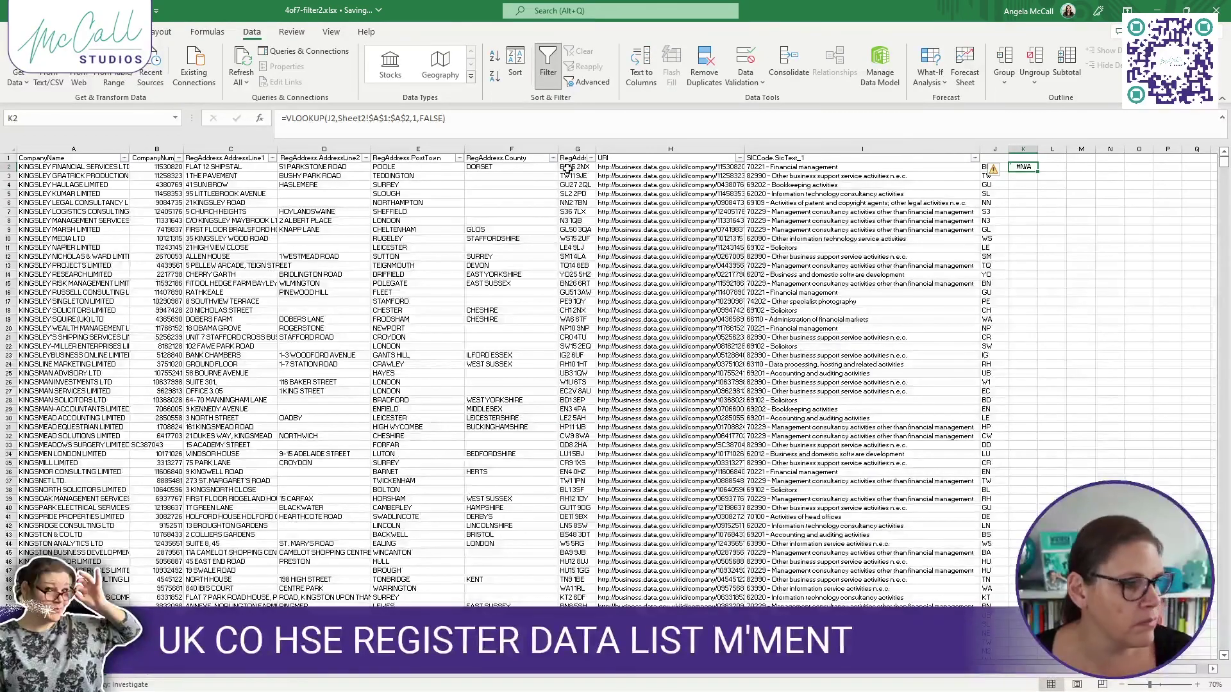
double_click(1037, 171)
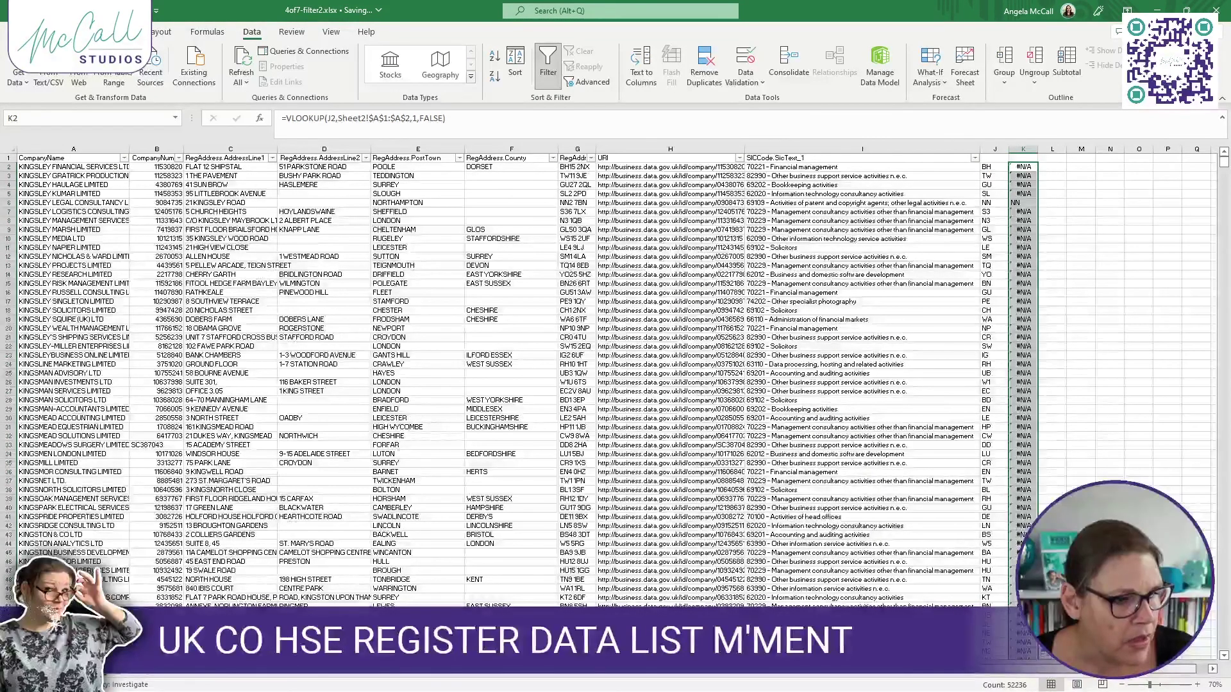
Check the lookup results in column K against the postcode letters and post towns of the matching rows
click(1025, 205)
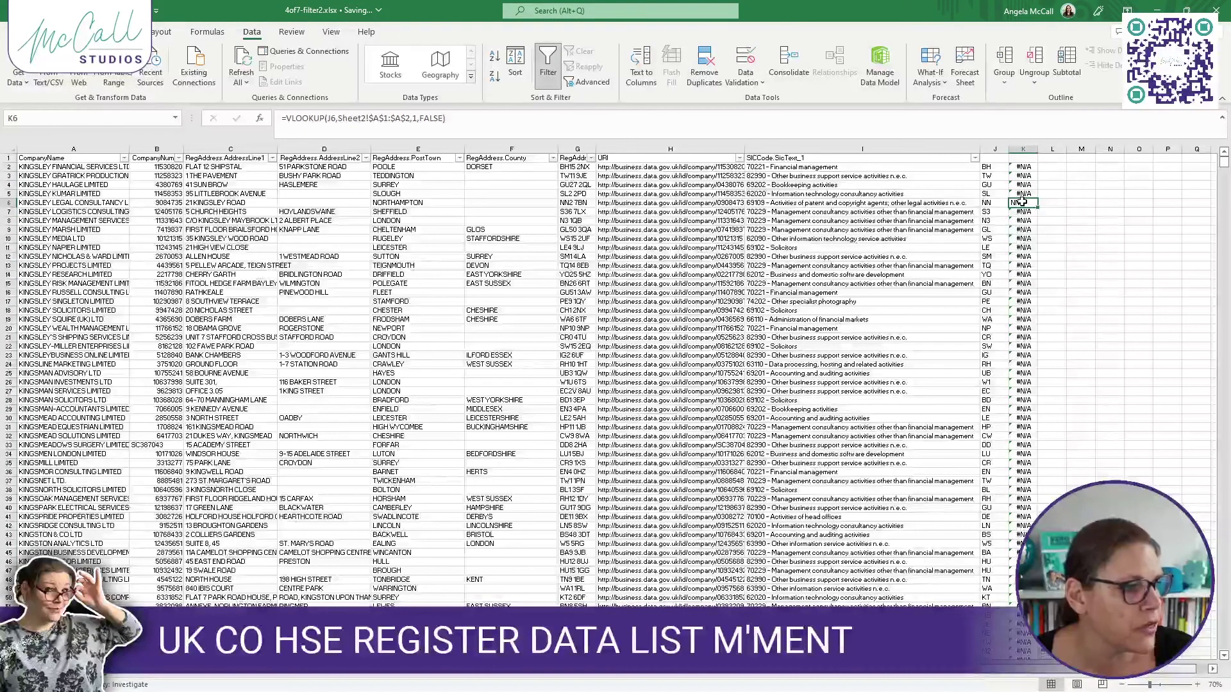
click(987, 203)
key(Left)
key(Left)
key(Left)
key(Left)
key(Left)
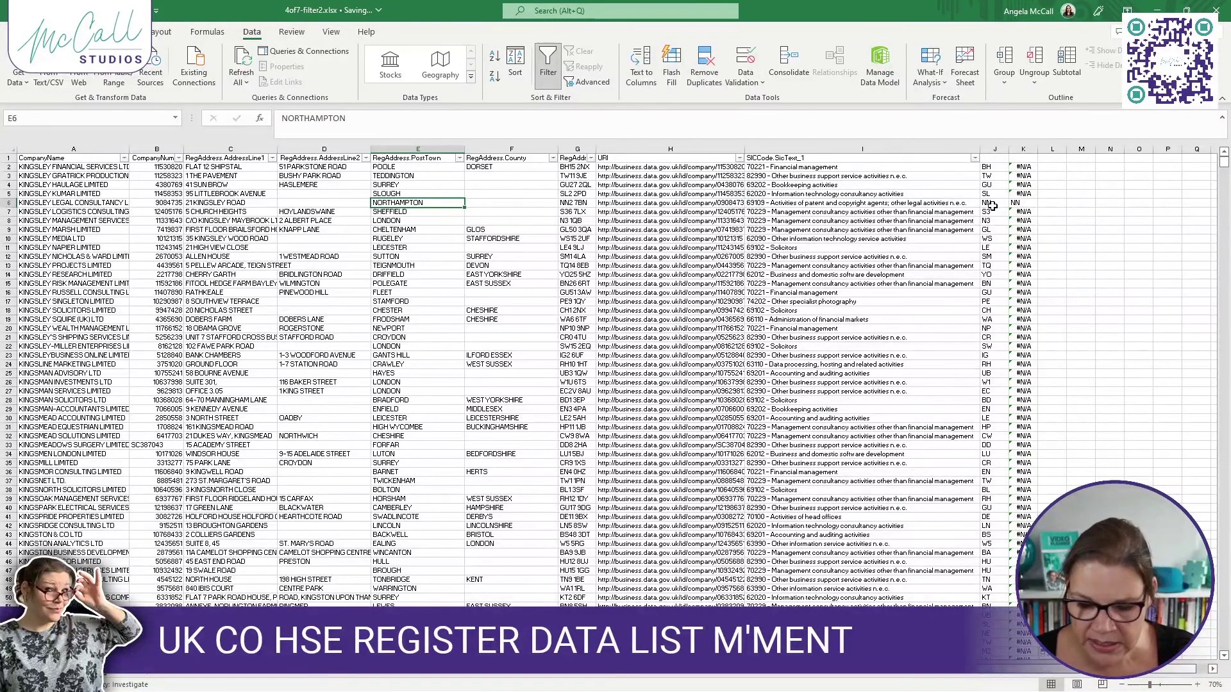
key(Page_Down)
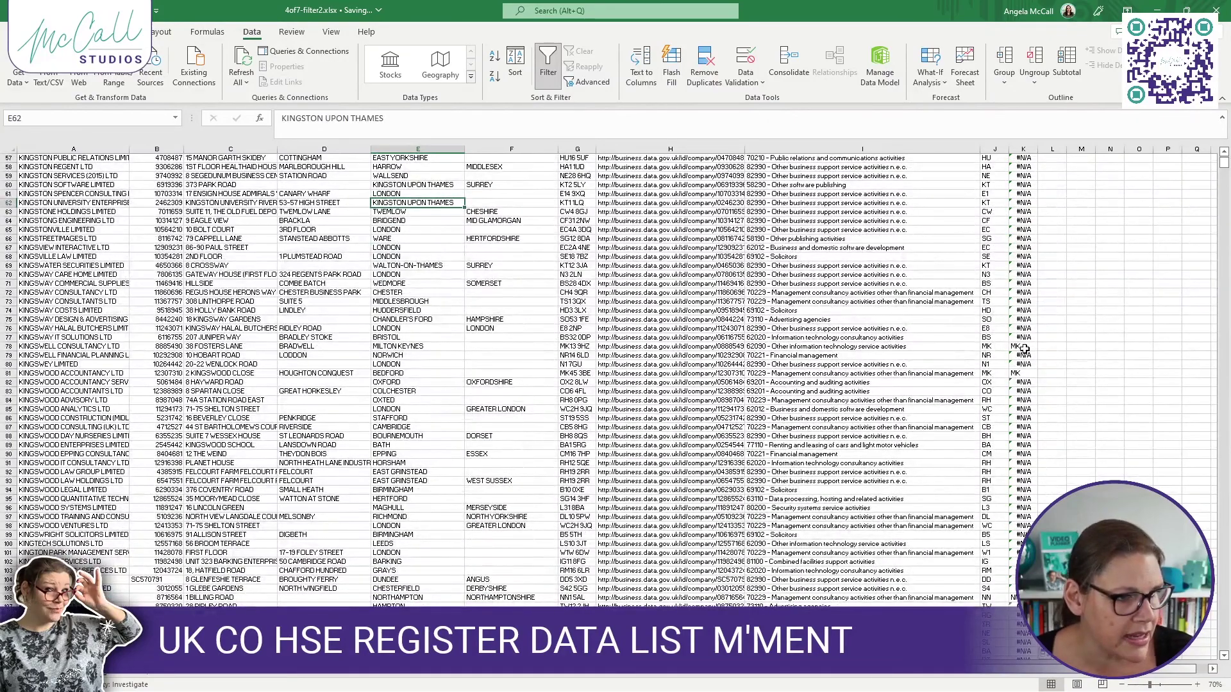
click(1014, 598)
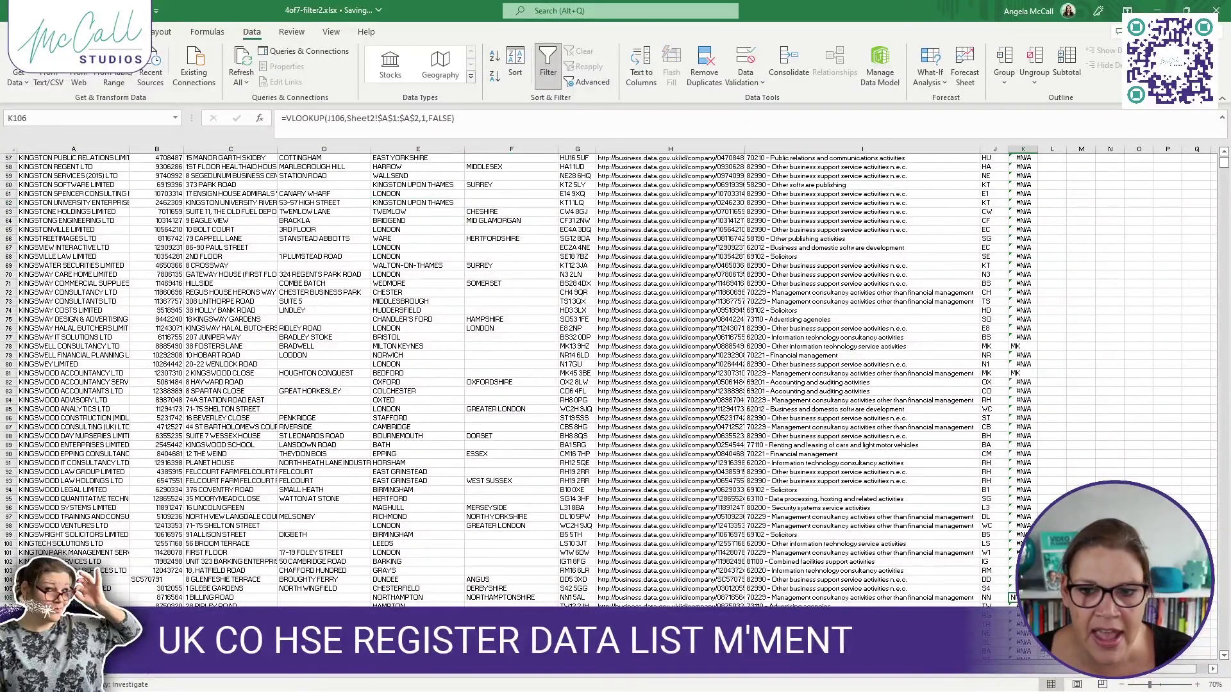
key(Page_Down)
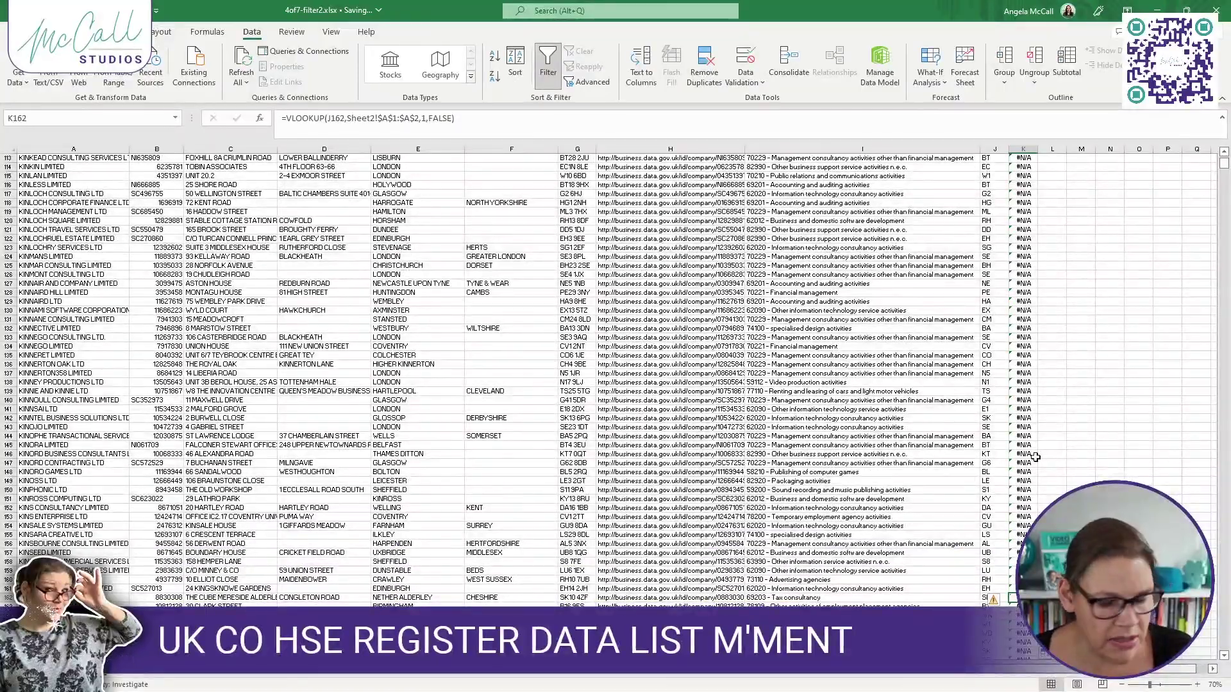
Enter the header Valid? in cell K1 above the lookup results
key(ctrl+Up)
click(1029, 158)
text(Valid?)
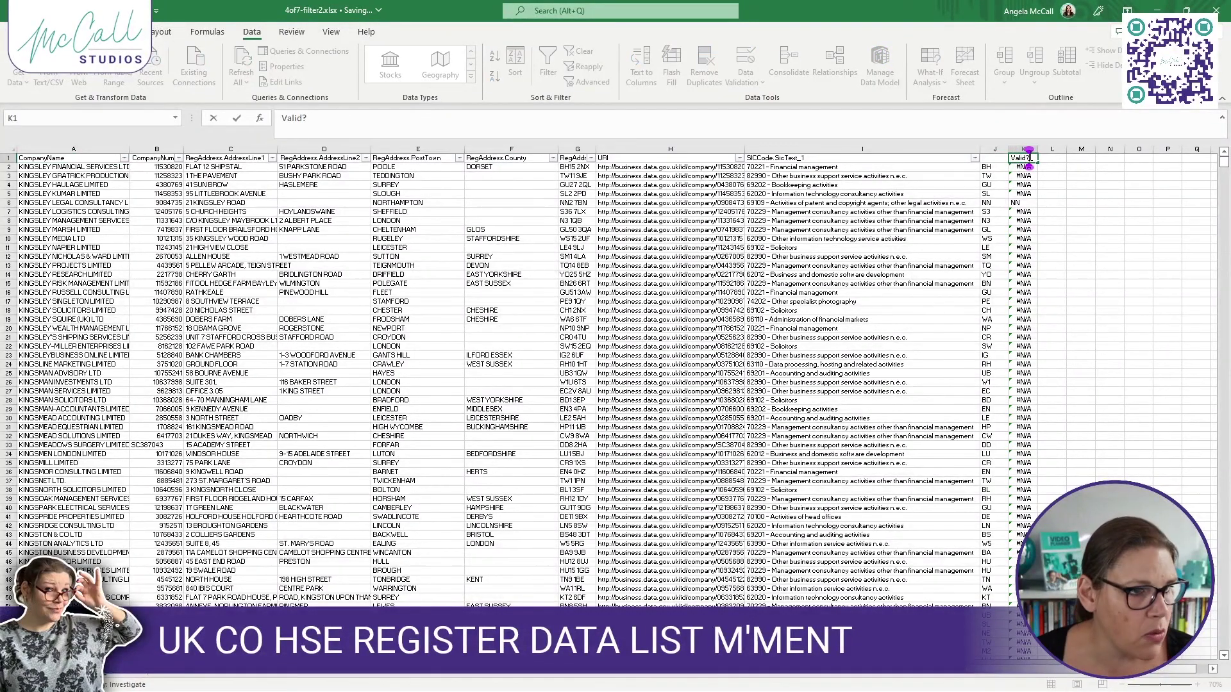
key(ctrl+Return)
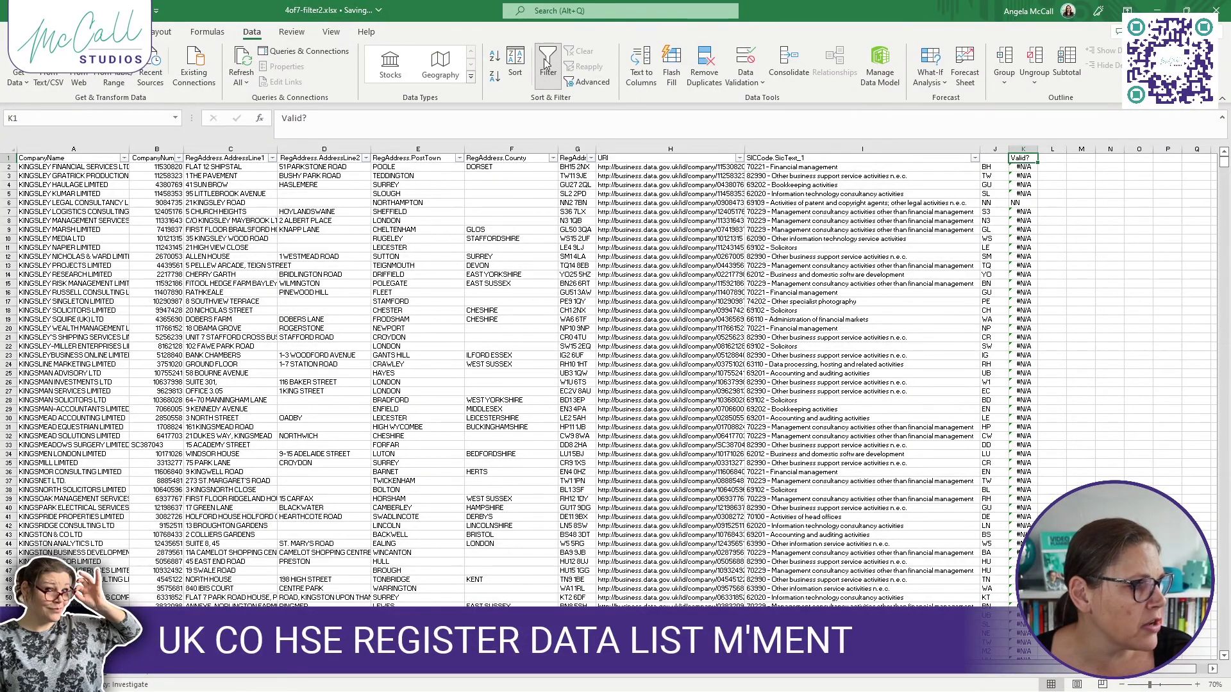
Reapply the header row filter so that it also covers the Valid? column
scroll(834, 73, up, 4)
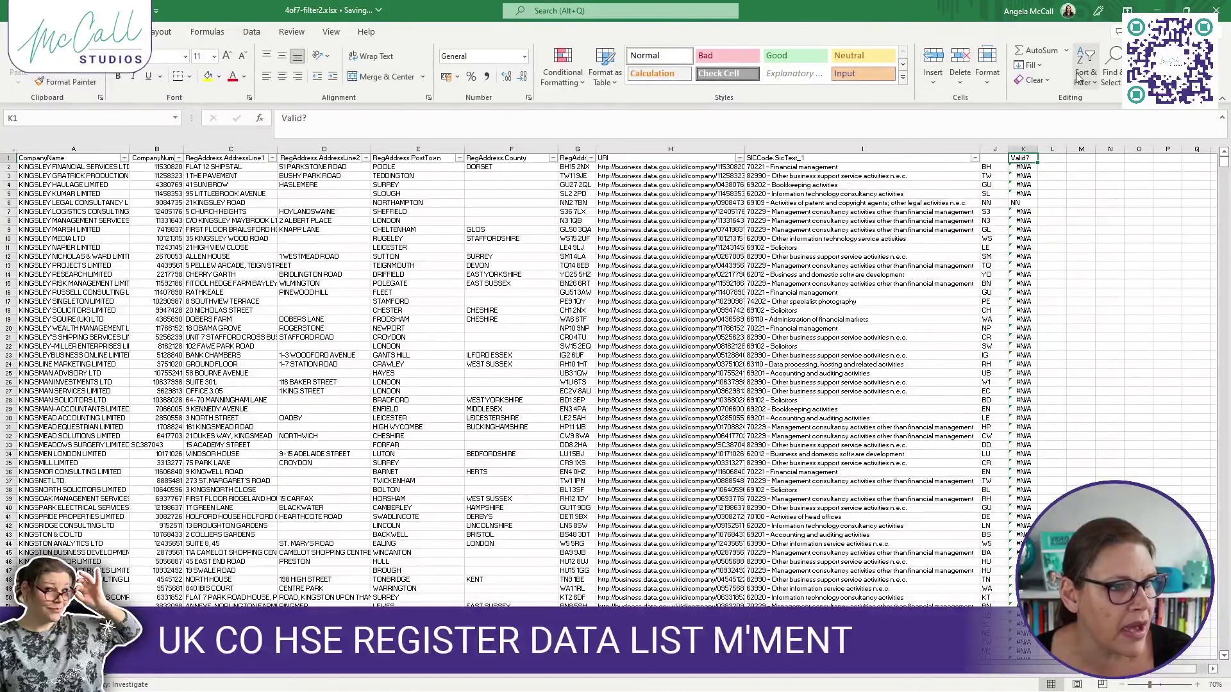
click(251, 34)
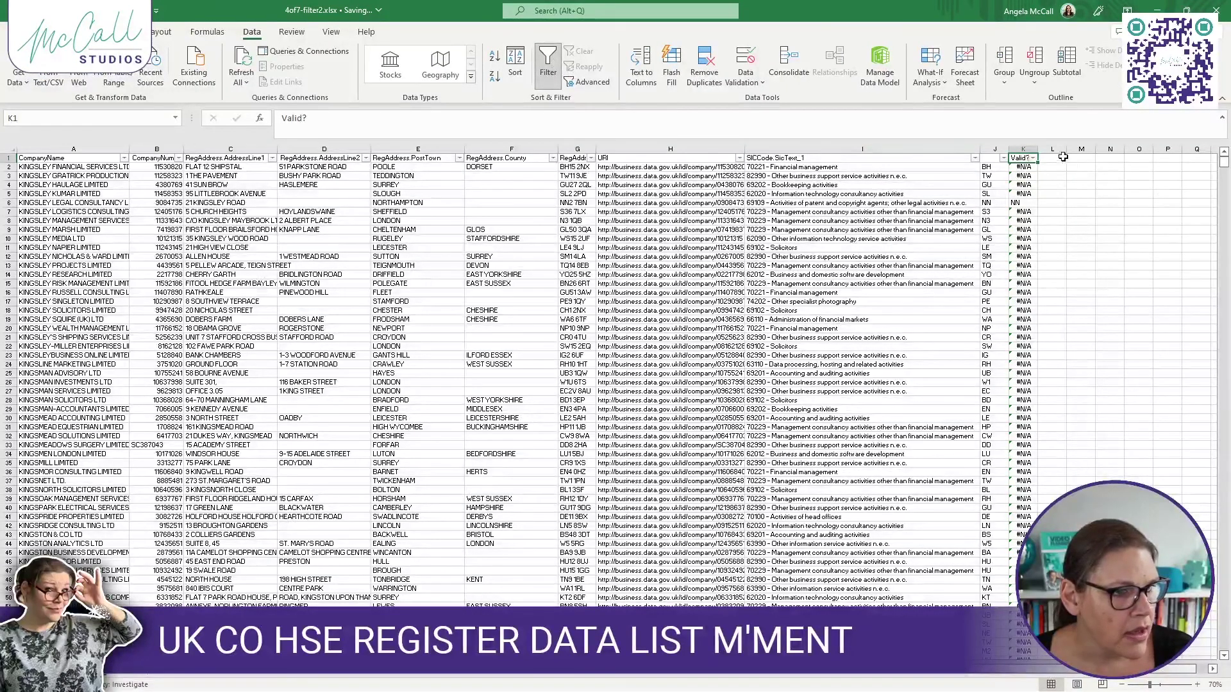
click(1033, 158)
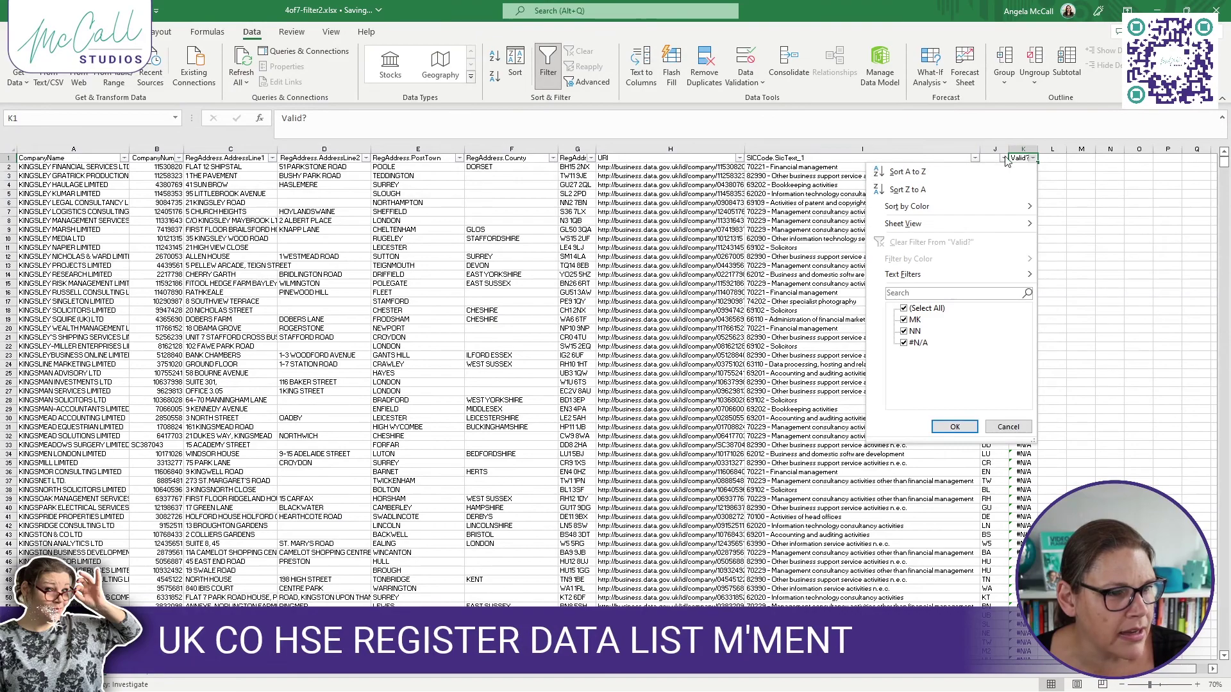
key(Escape)
Try deleting the postcode letters column J, and undo the deletion
click(995, 149)
right_click(988, 193)
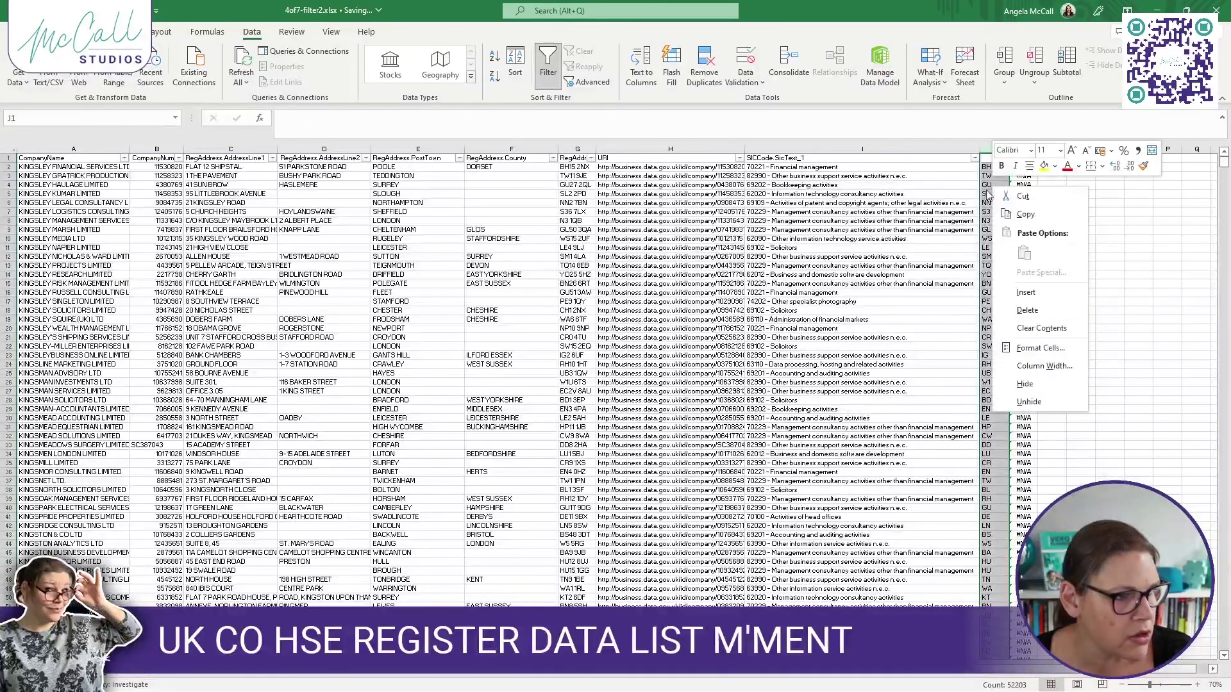
click(1021, 308)
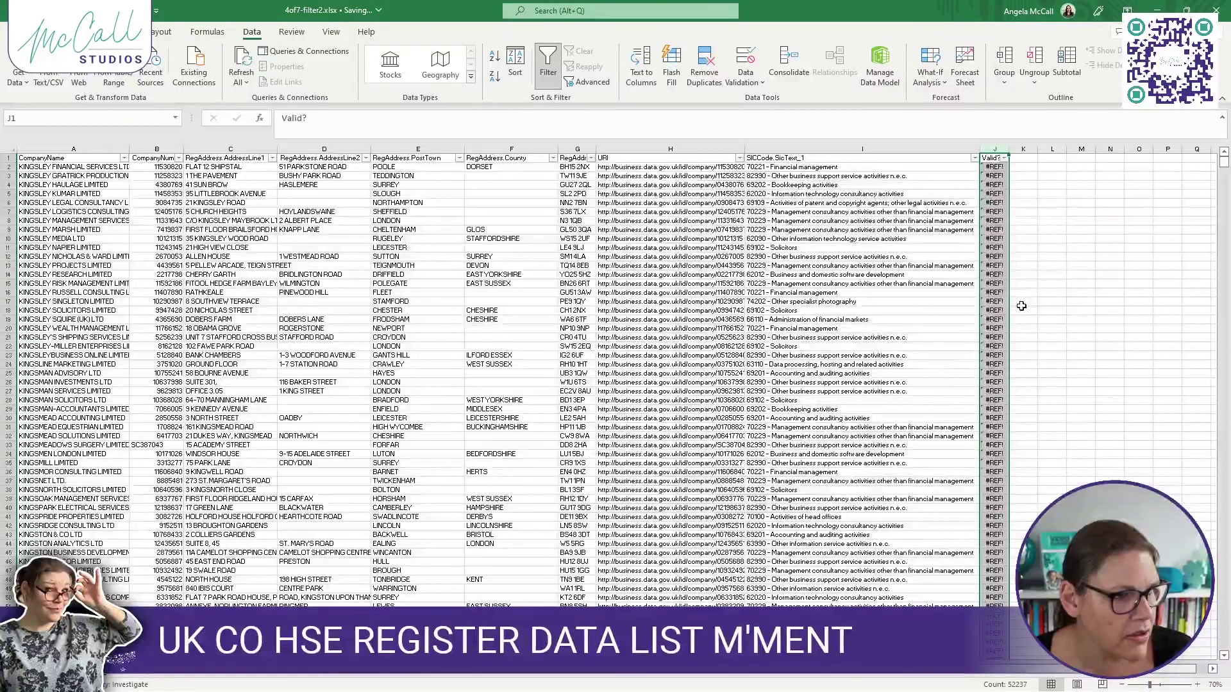
key(ctrl+z)
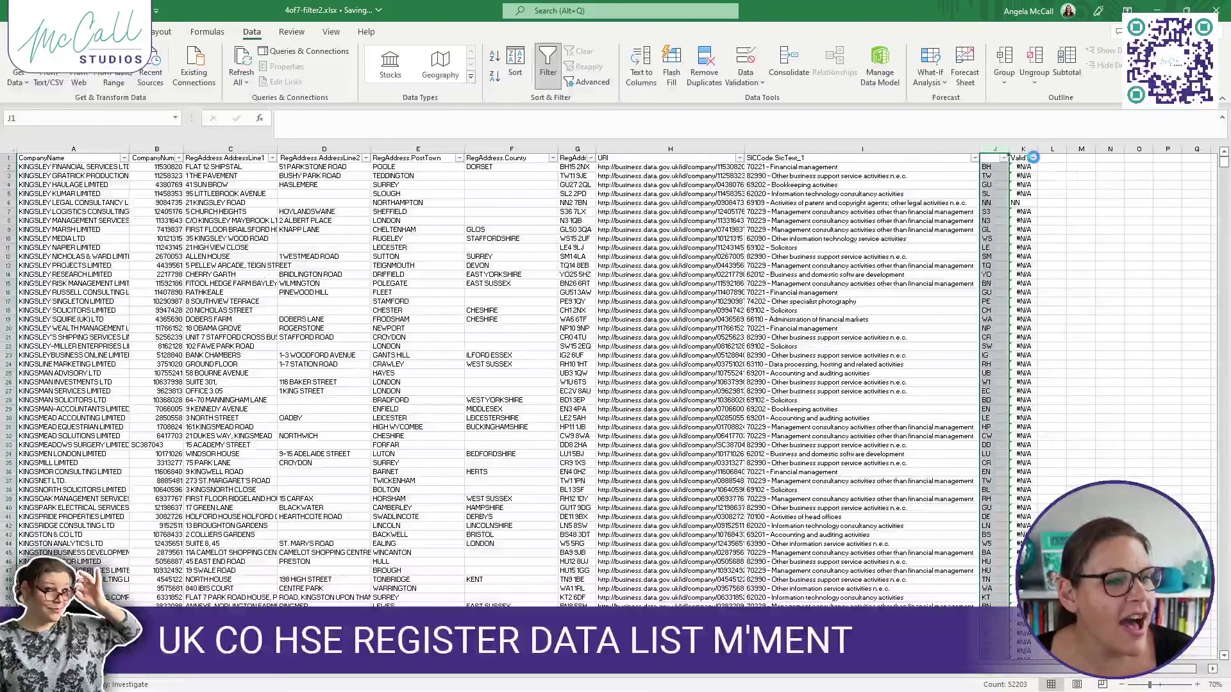
Filter the Valid? column to exclude #N/A, keeping only the MK and NN matches
click(1033, 159)
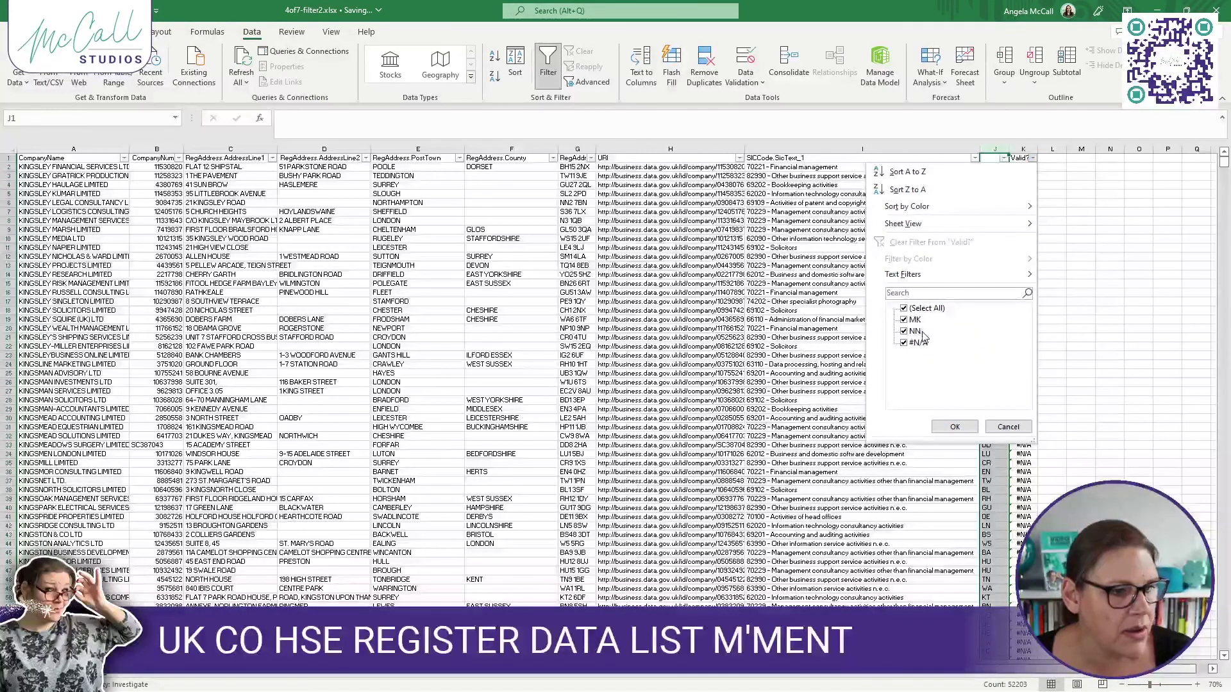
click(904, 344)
click(953, 427)
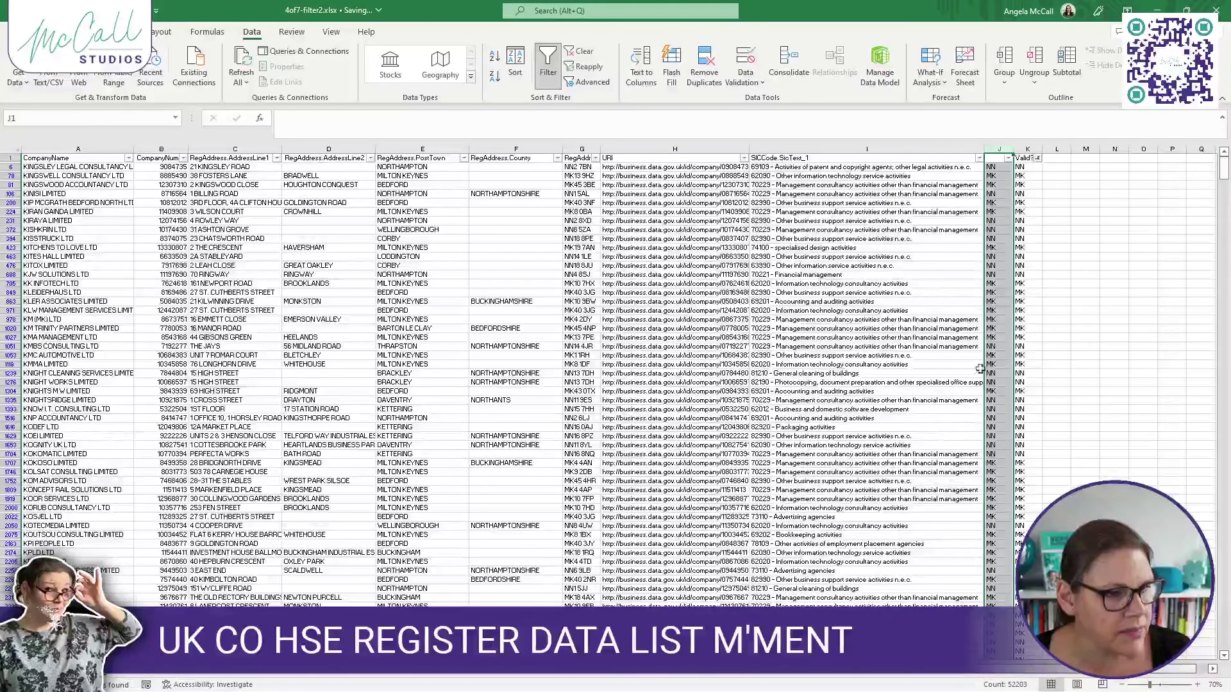
Check the lookup formula of the first match and view the filtered companies down to the last row
click(1026, 167)
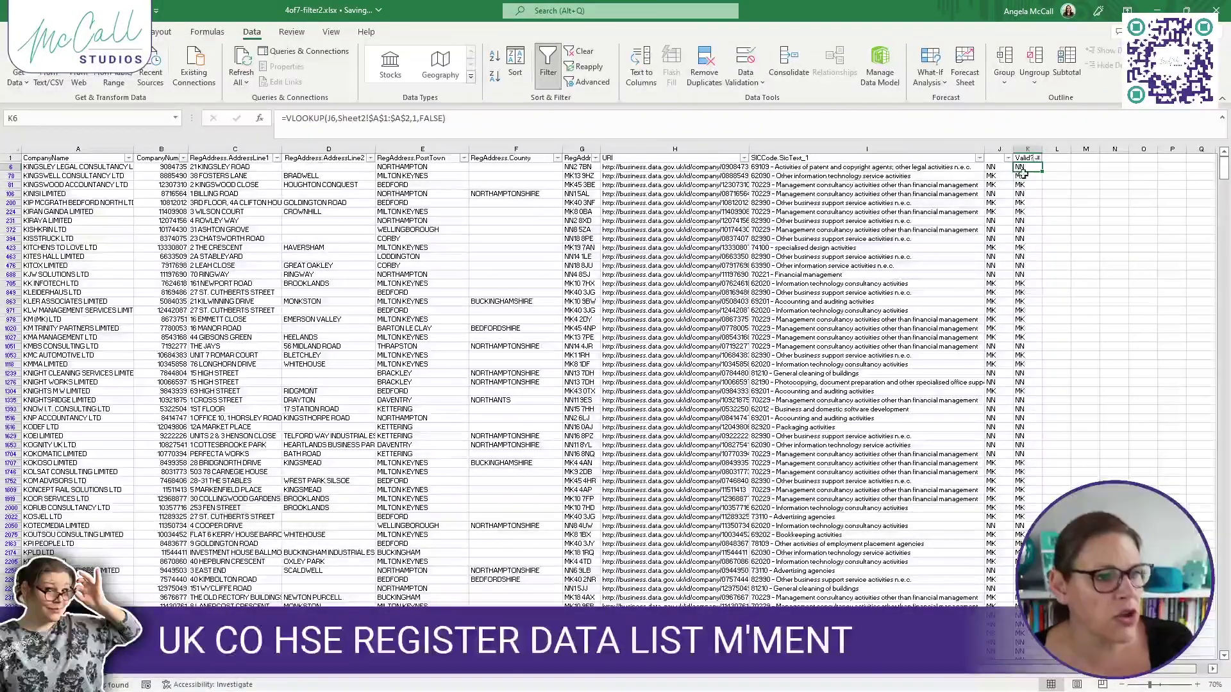
drag(1224, 168, 1223, 632)
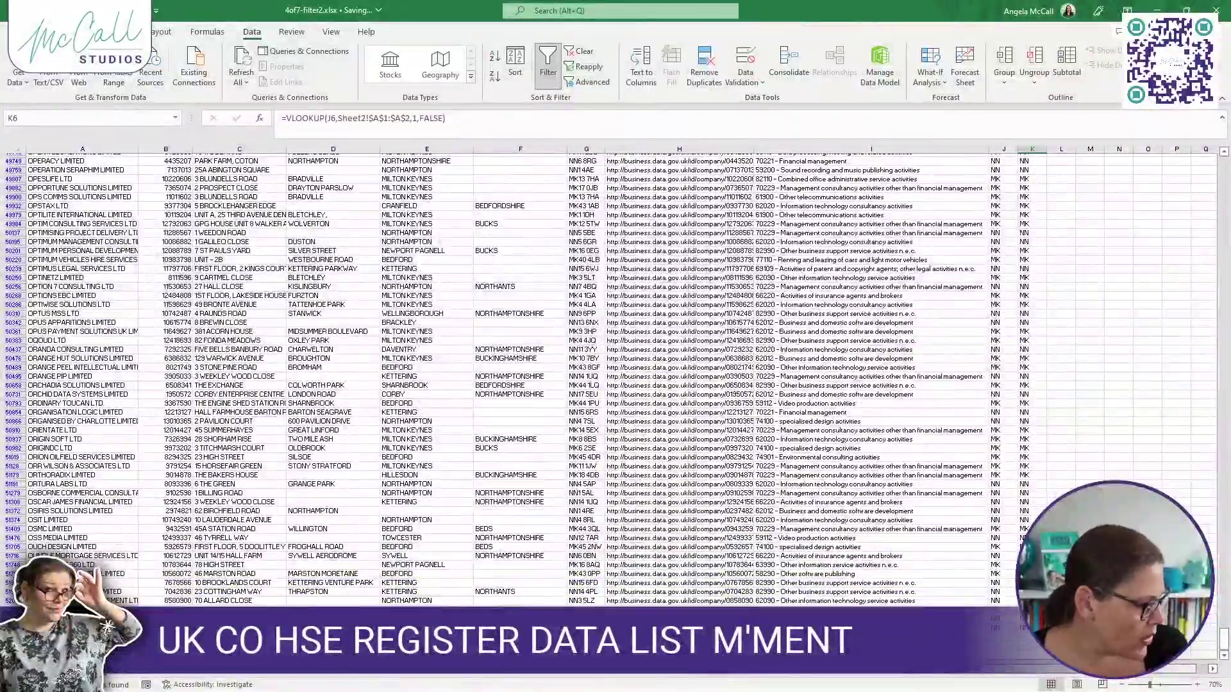
click(13, 619)
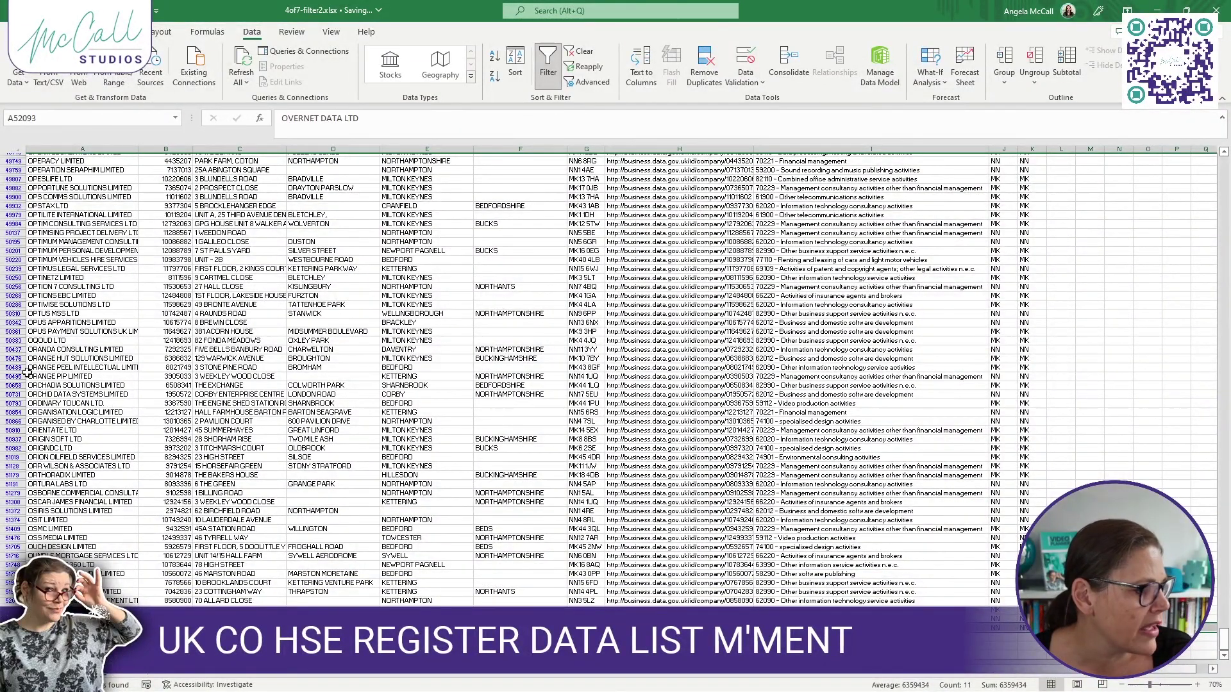
key(ctrl+Home)
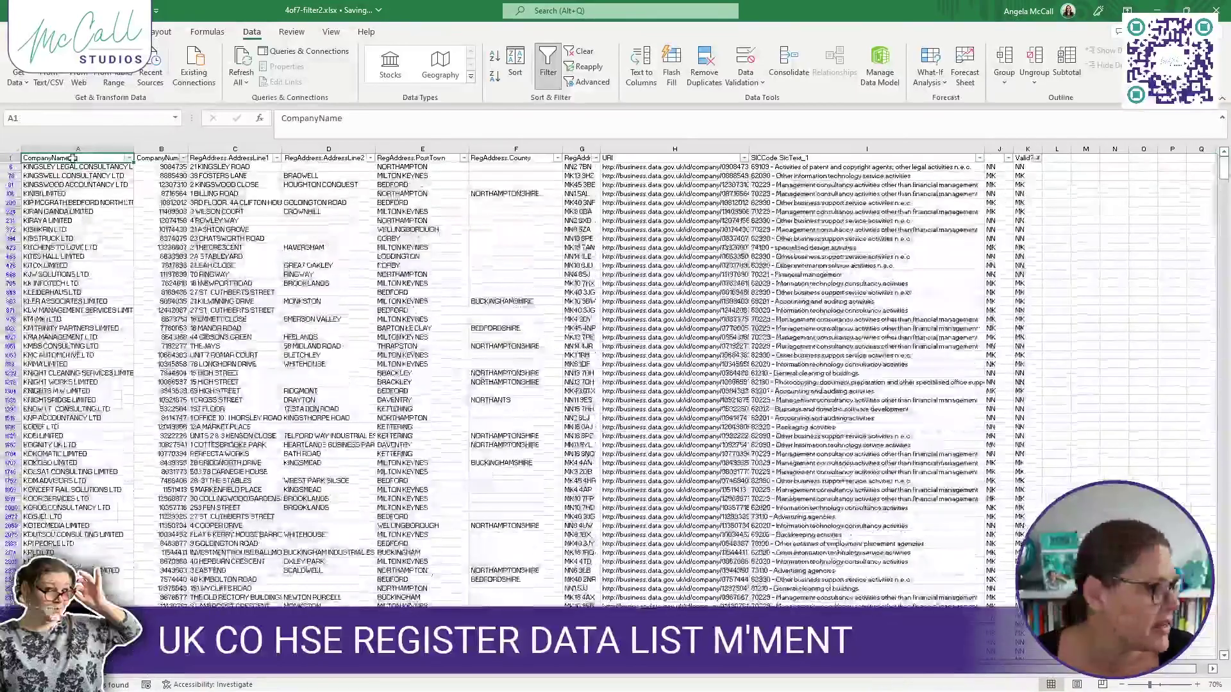
Copy columns A to I of the filtered list and paste them into a new workbook at A1
drag(77, 149, 971, 146)
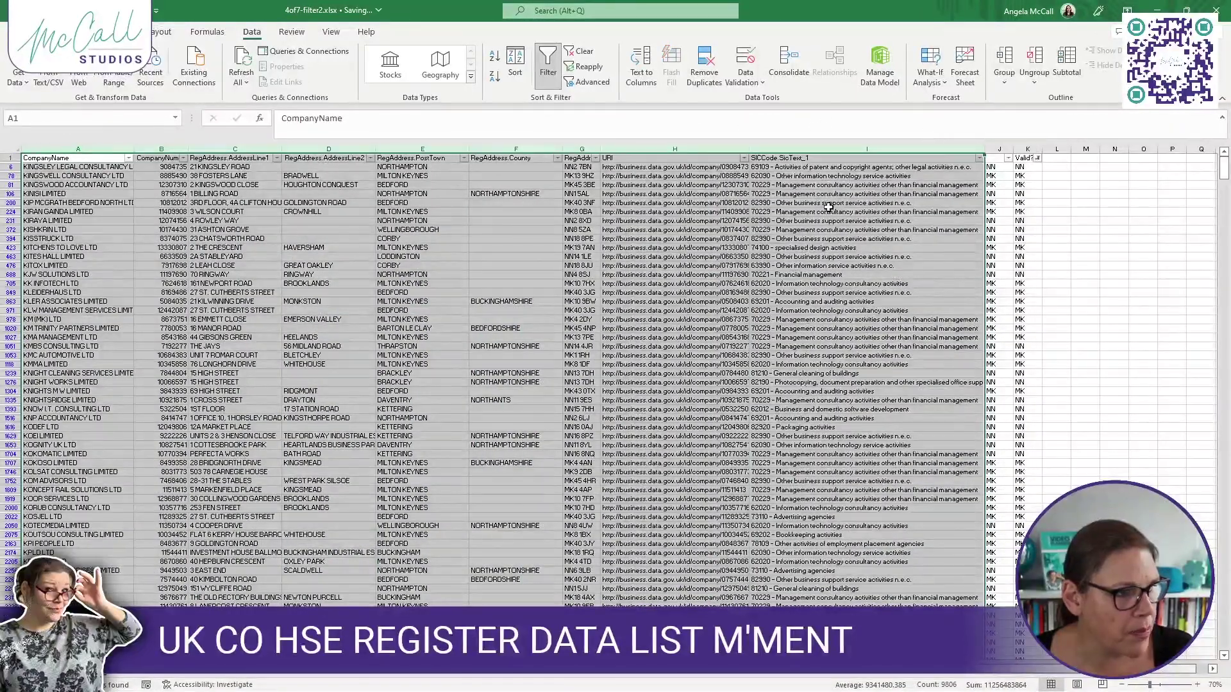
right_click(827, 163)
click(867, 237)
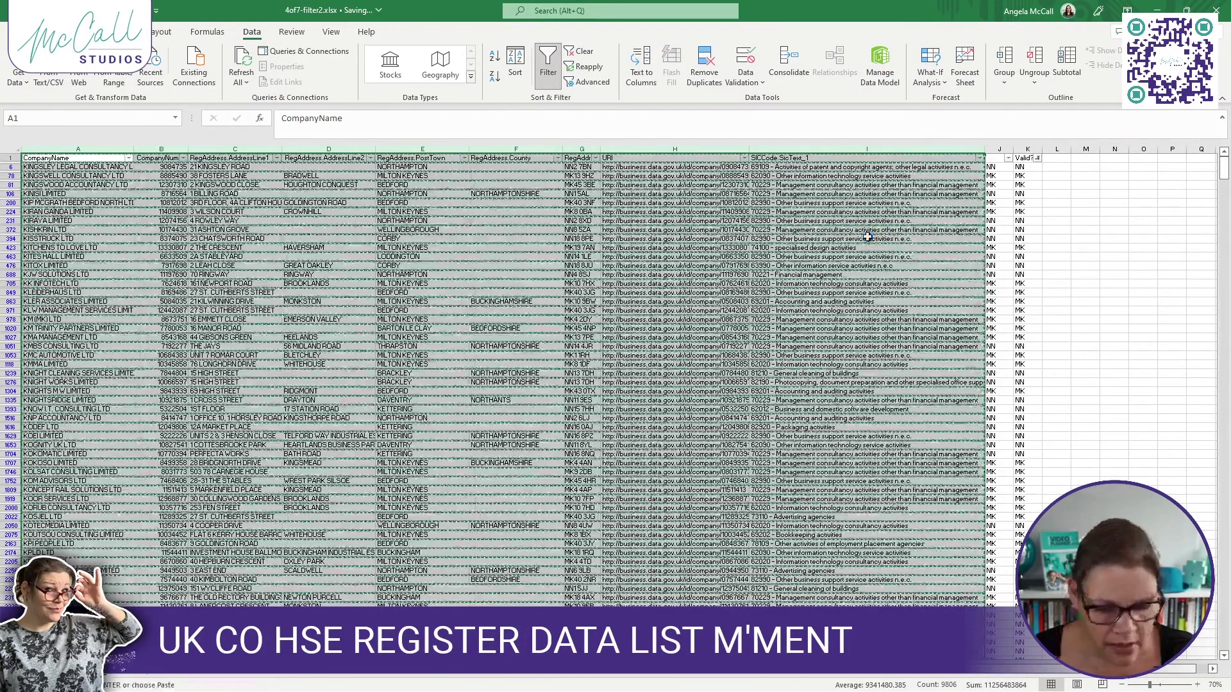
key(ctrl+n)
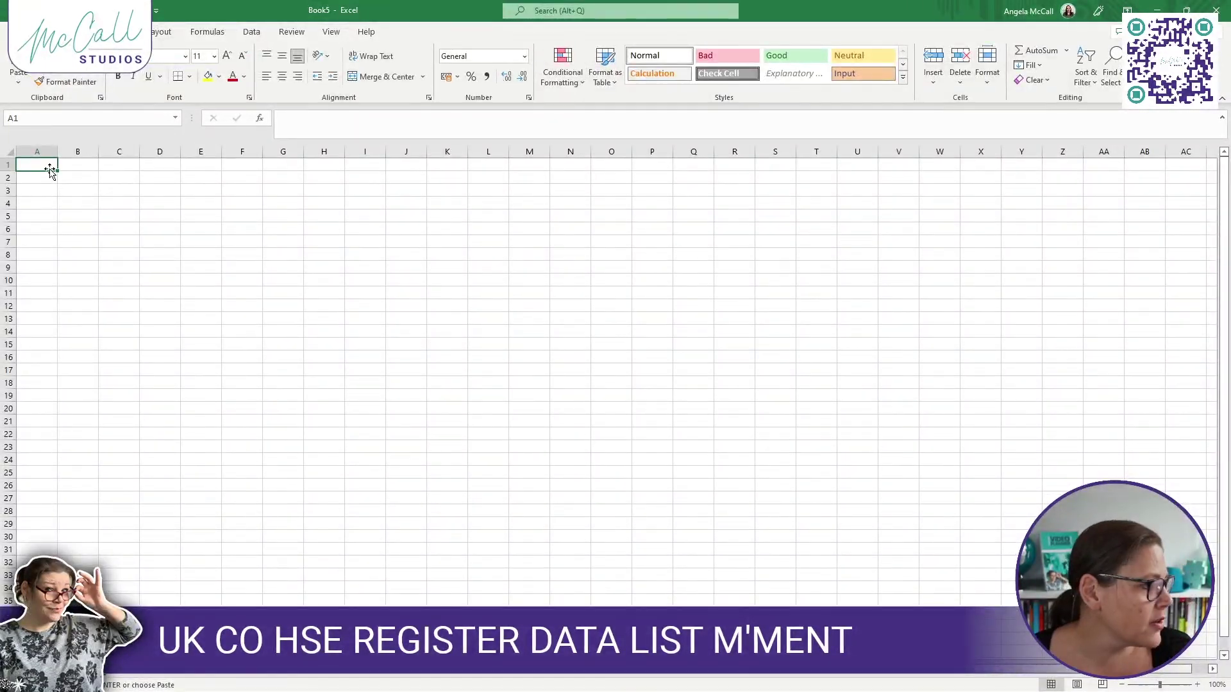
right_click(50, 170)
click(105, 228)
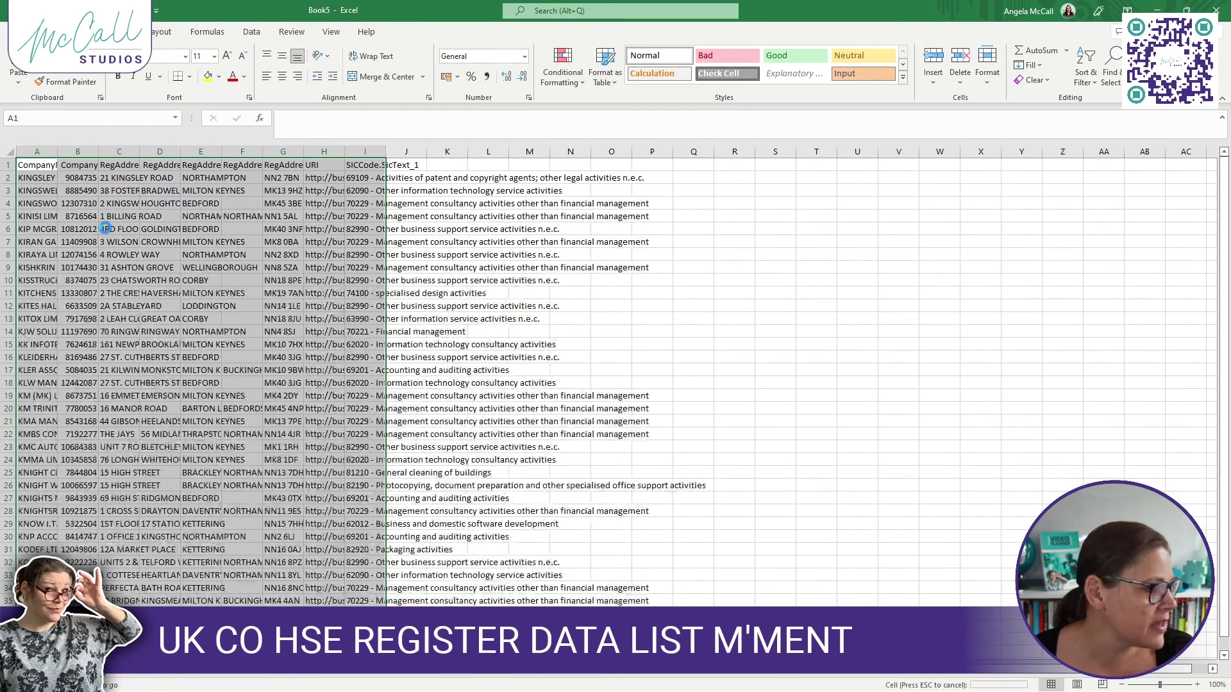
Autofit the pasted columns, then narrow company name column A and columns B to G
click(8, 151)
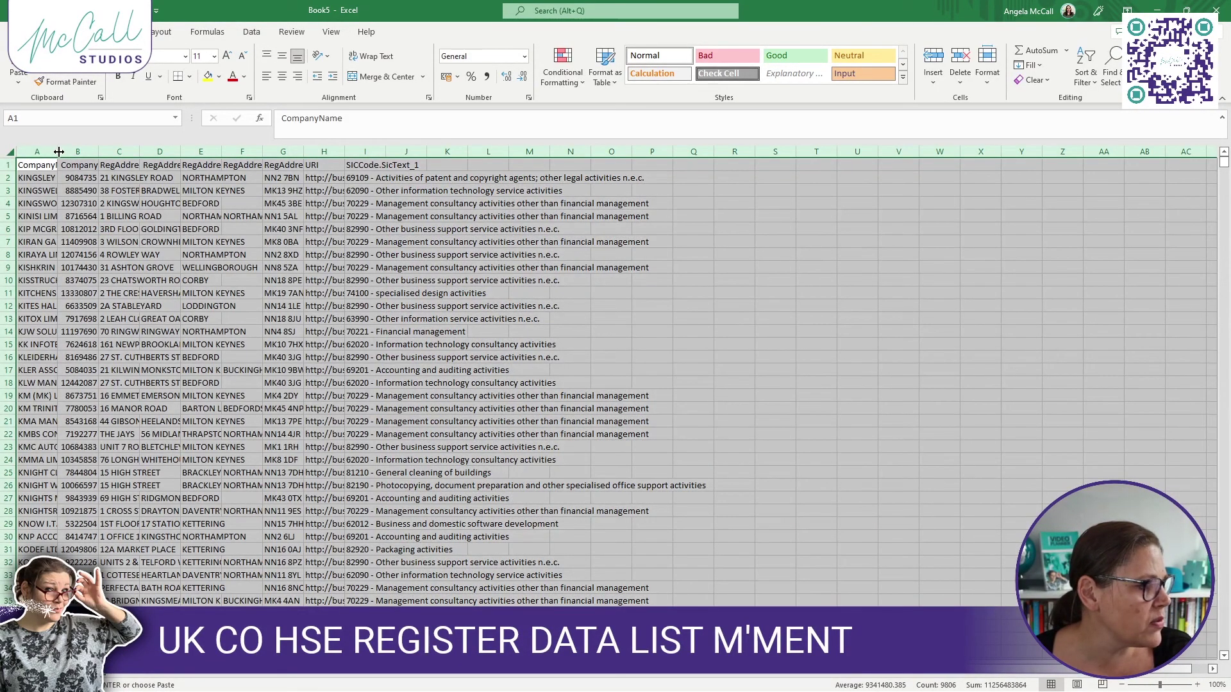
double_click(58, 151)
click(994, 204)
drag(354, 150, 1145, 152)
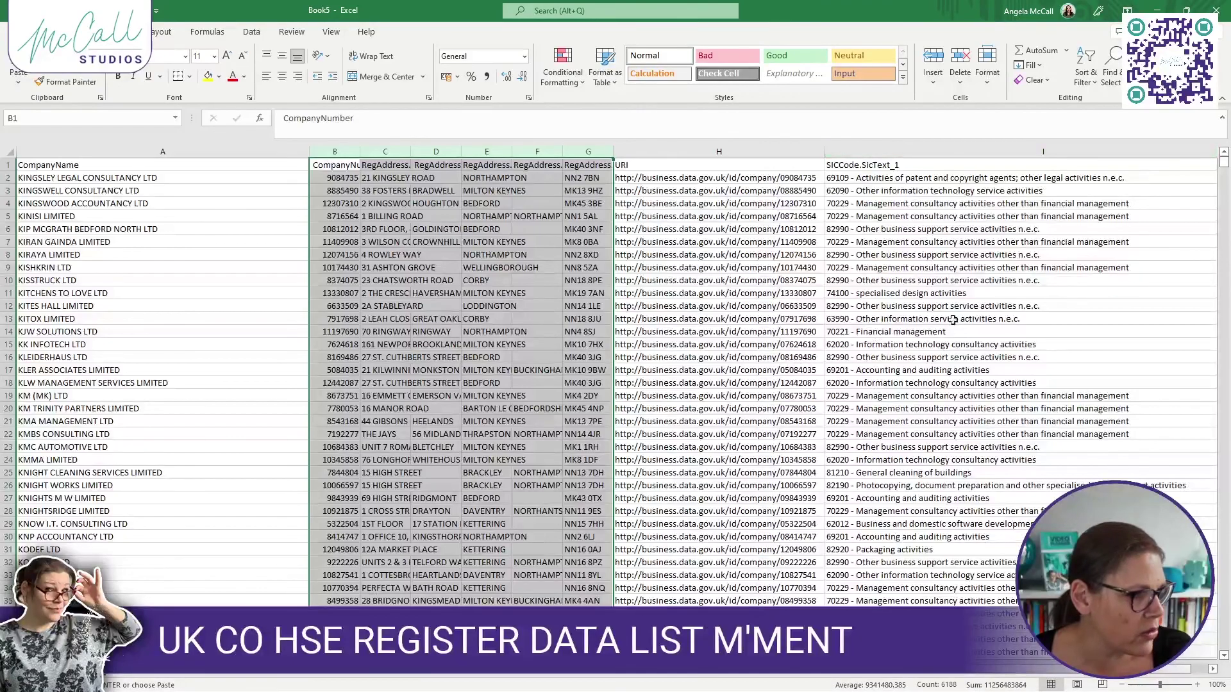
drag(310, 151, 177, 179)
click(1103, 330)
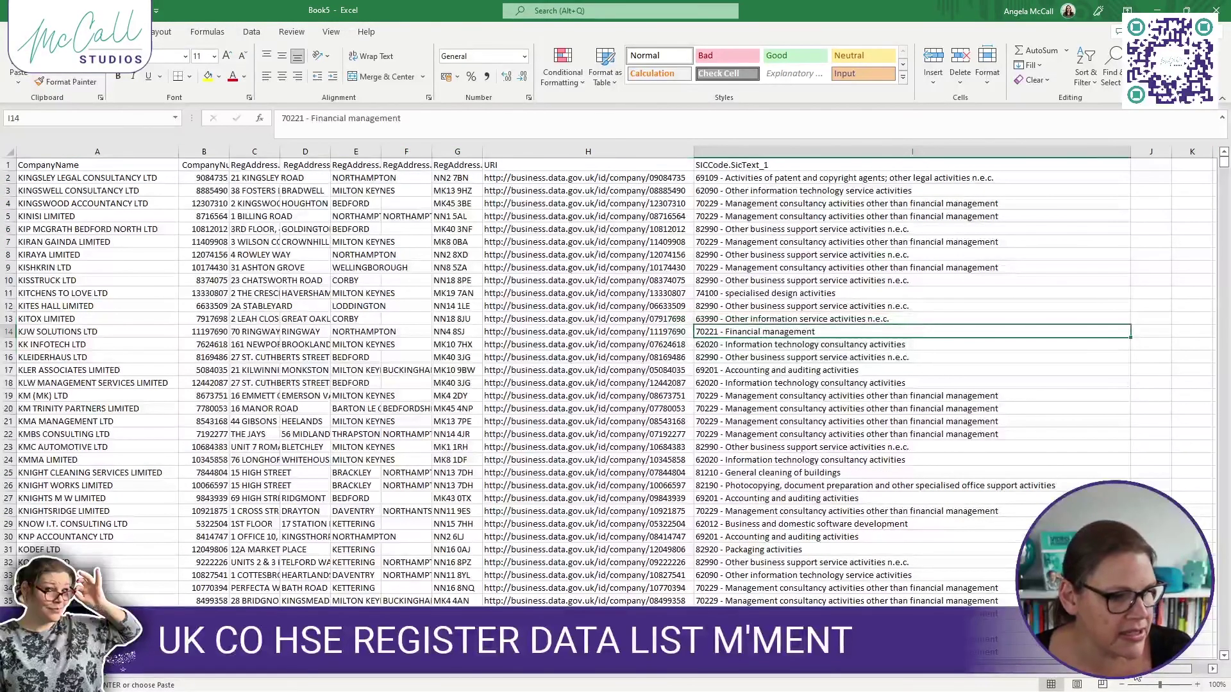
Examine the pasted company list down to its last row to see how many rows it has, and return to A1
mouse_move(1224, 165)
mouse_down()
mouse_move(1223, 255)
mouse_move(1225, 162)
mouse_up()
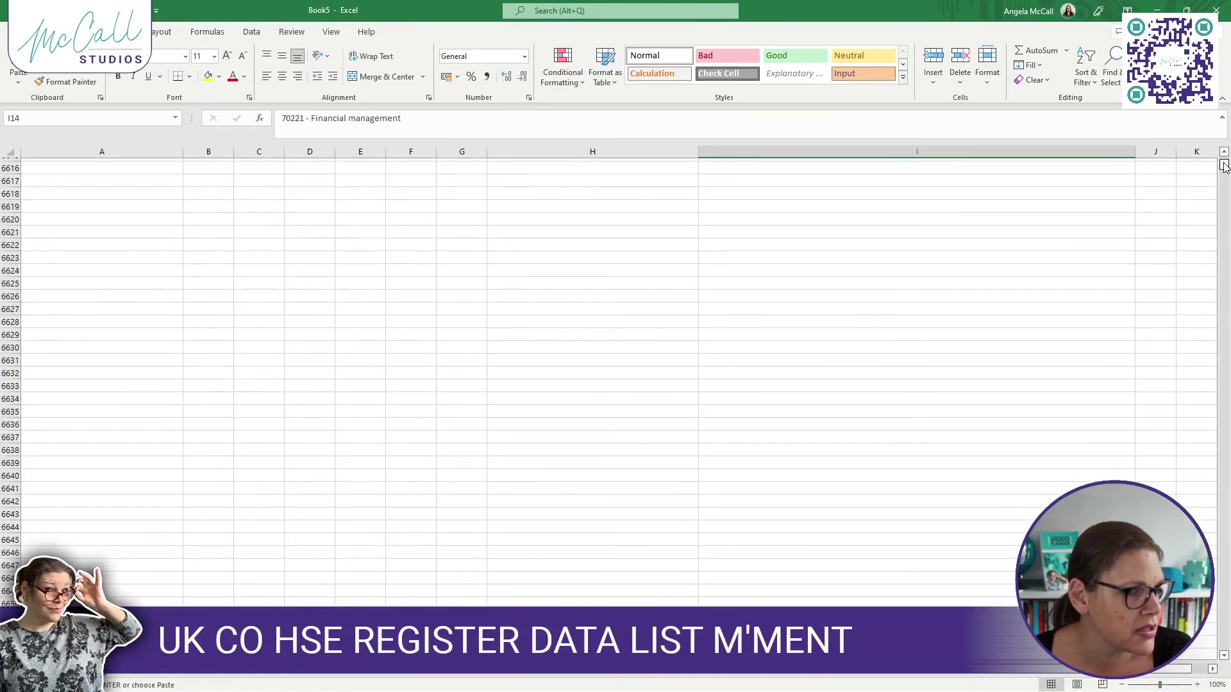
key(Page_Down)
key(Page_Down)
key(Page_Down)
key(Page_Down)
key(Page_Down)
key(Page_Down)
key(Page_Down)
key(Page_Down)
key(Page_Down)
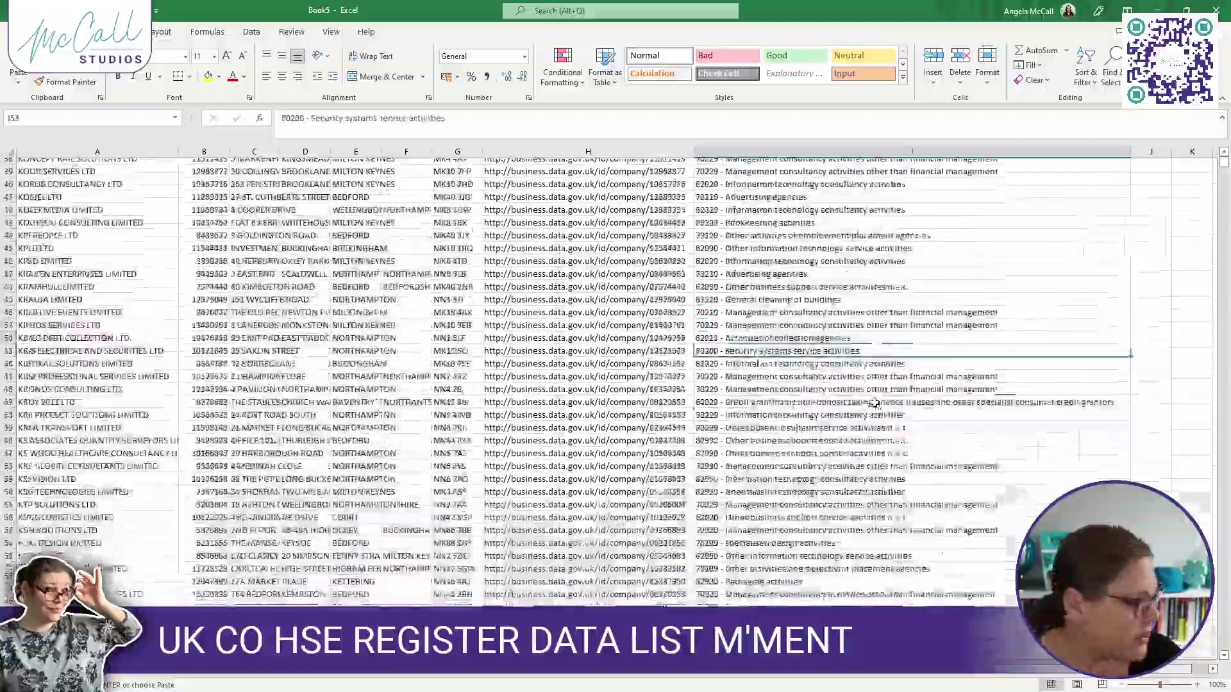
key(Page_Down)
key(Page_Down)
key(Page_Down)
key(Page_Down)
key(Page_Down)
key(Page_Down)
key(Page_Down)
key(Page_Down)
key(Page_Down)
key(Page_Down)
key(Page_Down)
key(Page_Down)
key(Page_Down)
key(Page_Down)
key(Page_Down)
key(Page_Down)
key(Page_Down)
key(Page_Down)
key(Page_Down)
key(Page_Down)
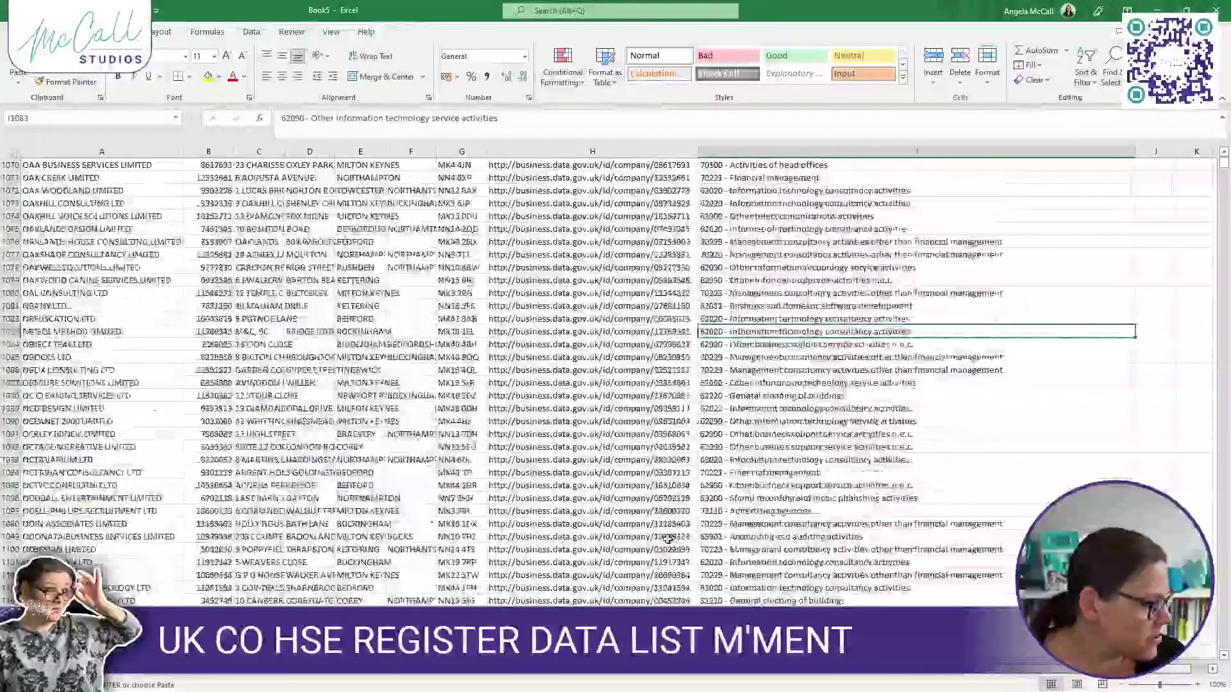
key(Page_Up)
key(Page_Up)
key(Page_Up)
key(Page_Up)
key(Page_Up)
key(Page_Up)
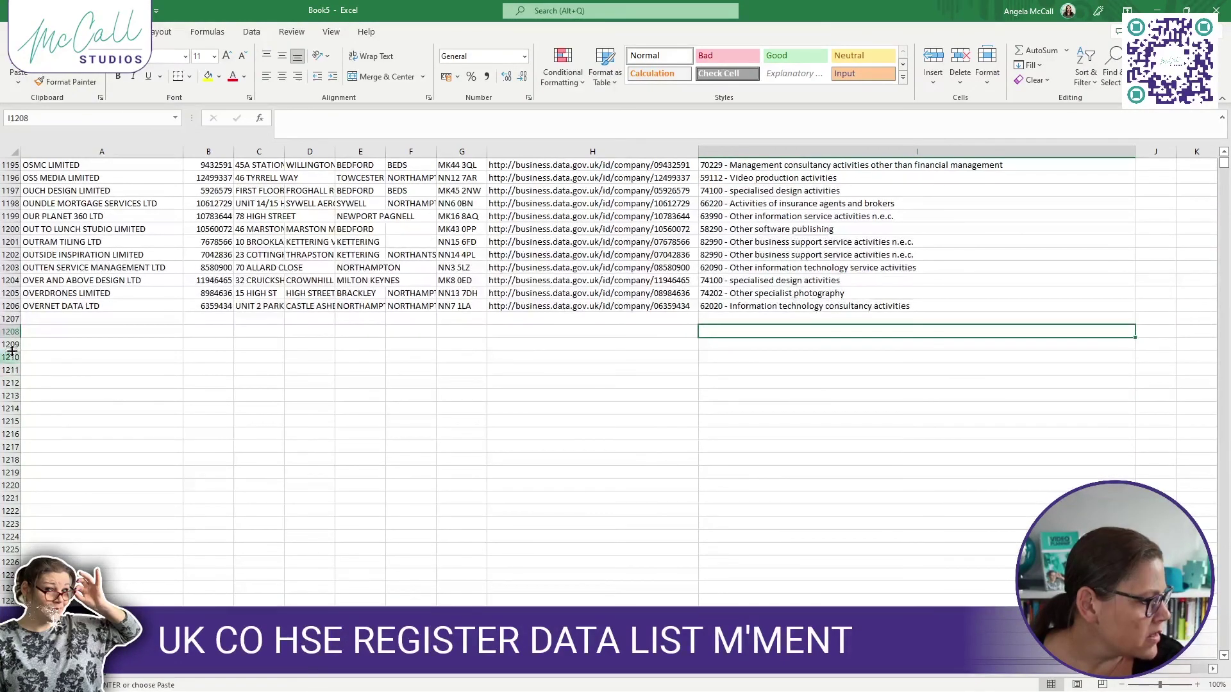
click(11, 306)
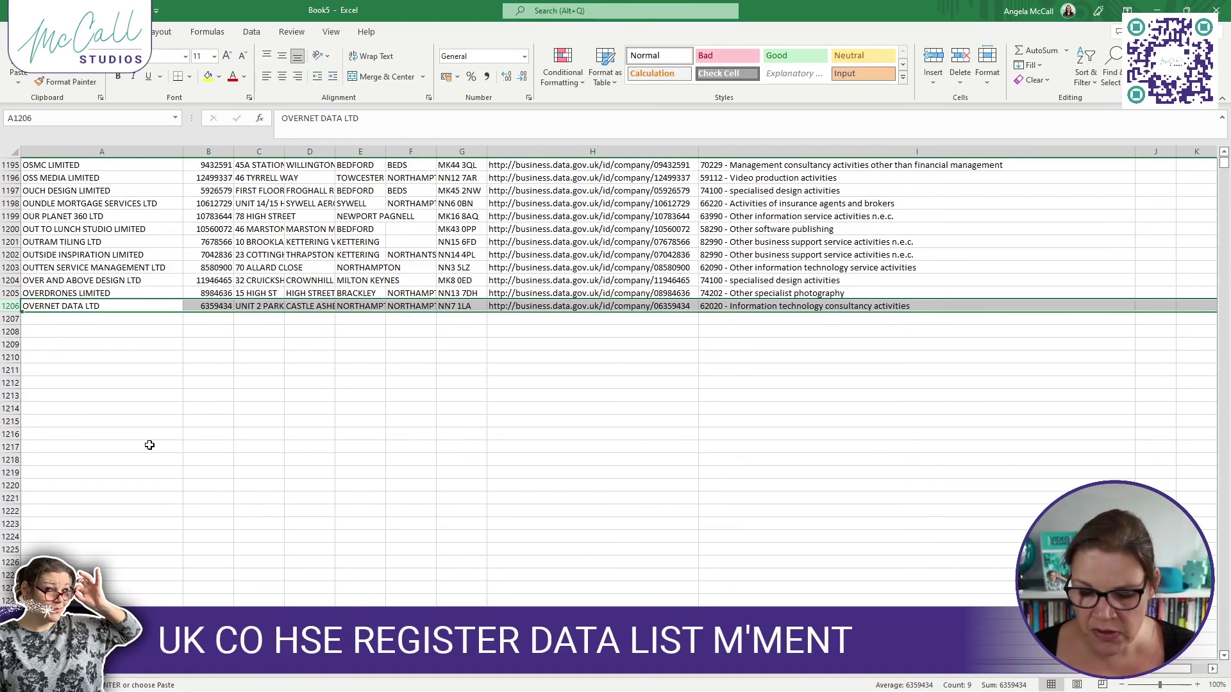
key(ctrl+Home)
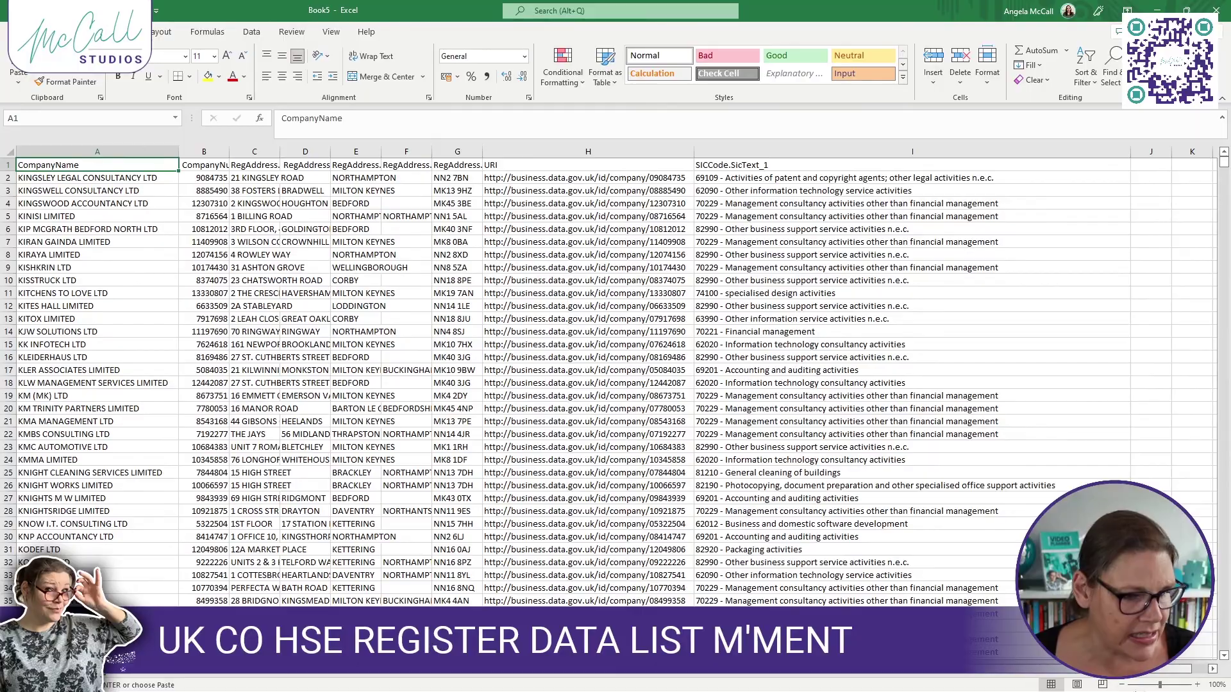
Give header row 1 a yellow fill and bold text
scroll(183, 168, down, 2)
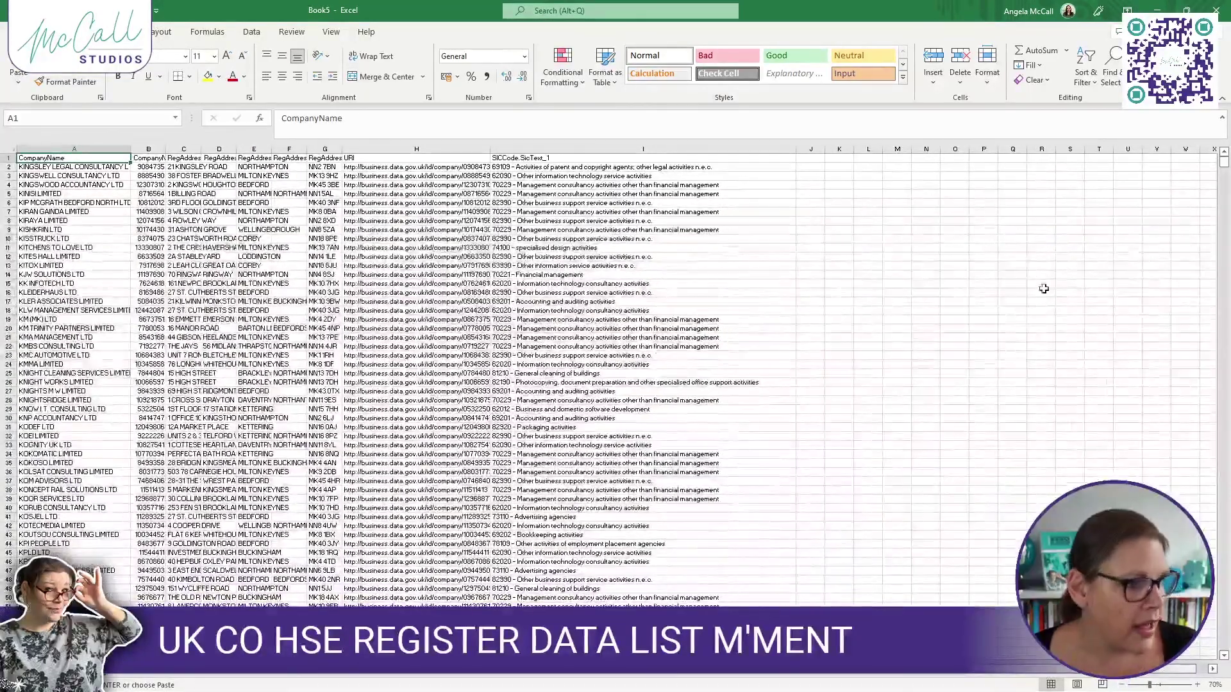
click(9, 157)
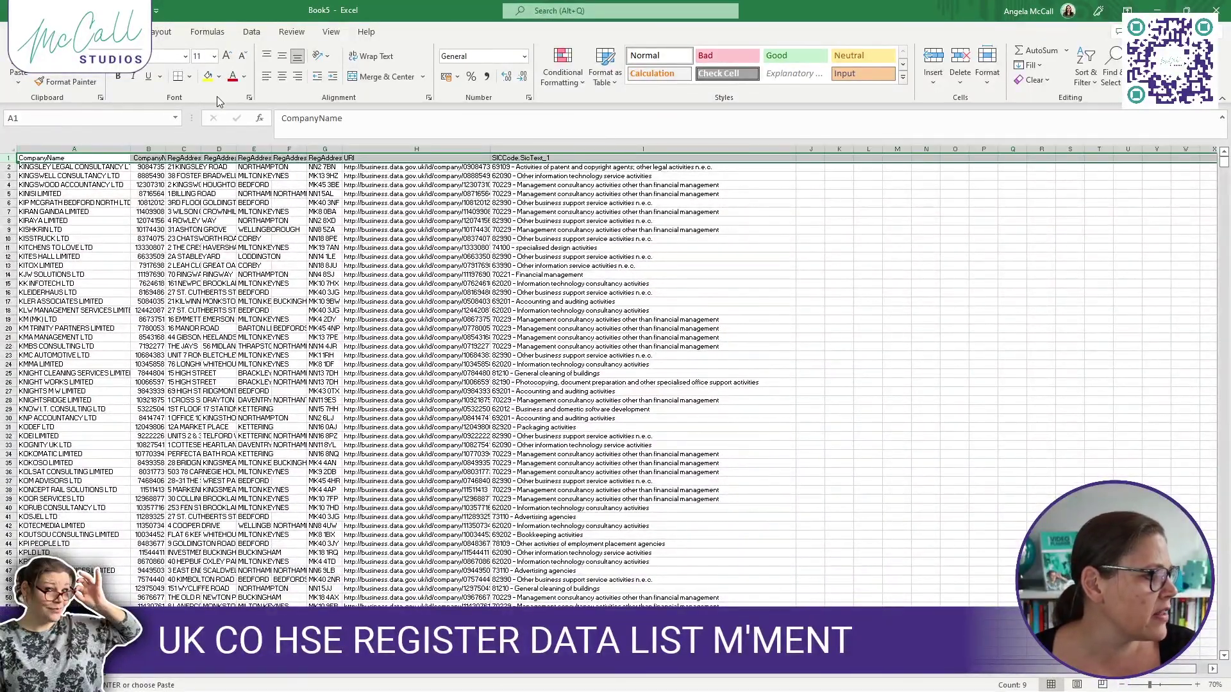
click(208, 76)
click(118, 76)
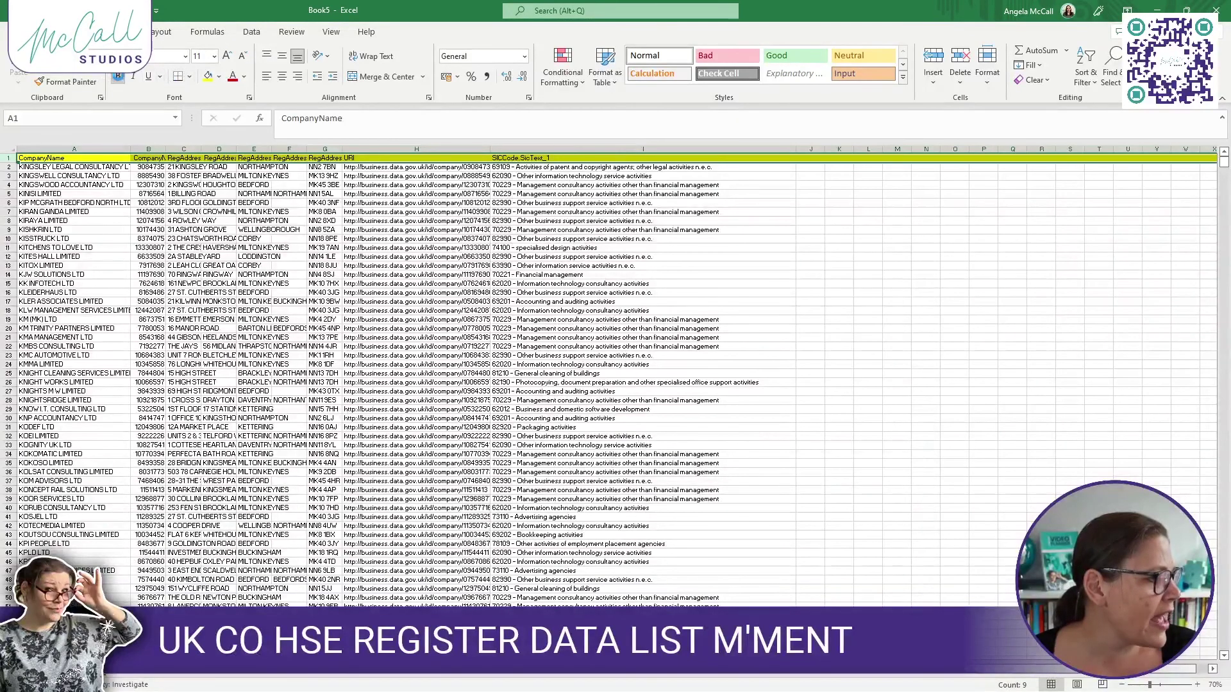
click(827, 212)
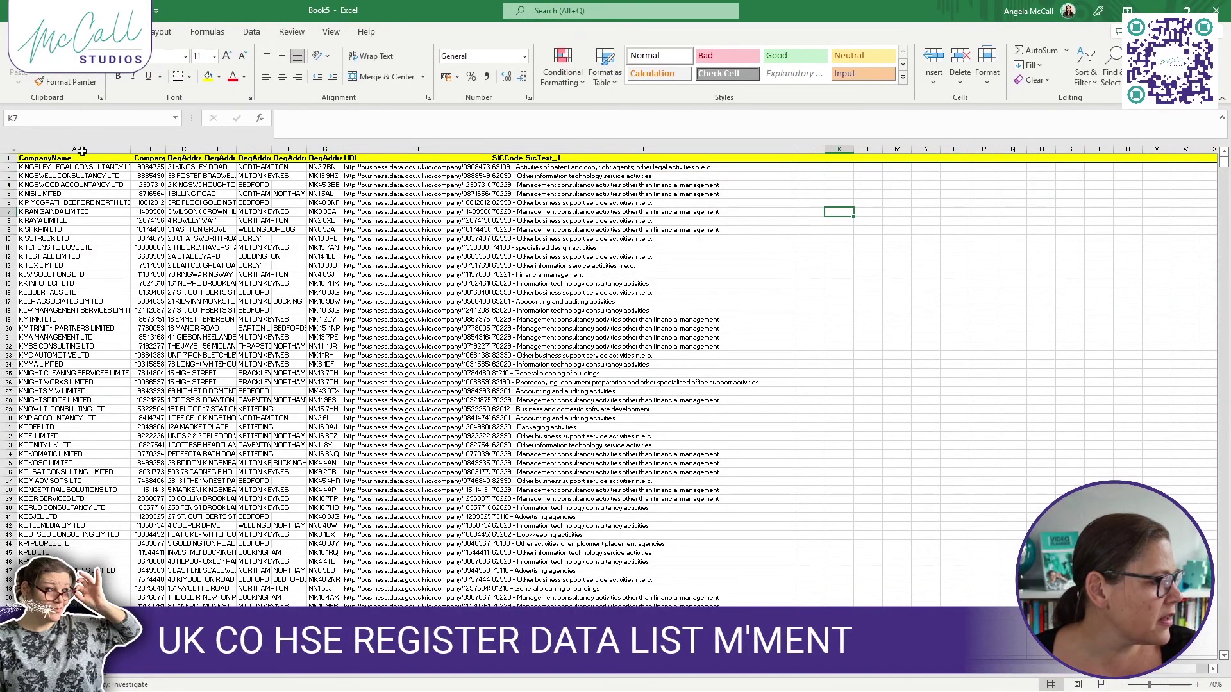
Autofit the width of every column in the company list
key(ctrl+a)
key(alt+h)
key(o)
key(i)
click(731, 319)
Narrow the company number, two address line, post town and postcode columns to make the list more compact
drag(247, 150, 195, 150)
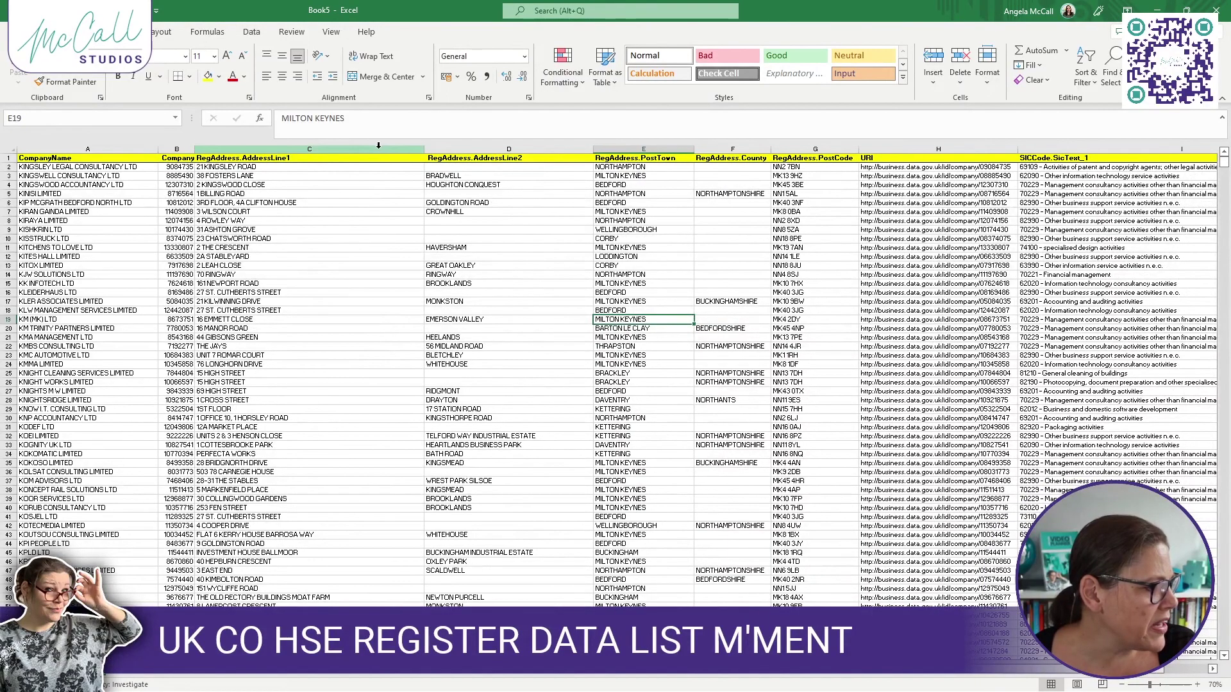
drag(424, 152, 317, 151)
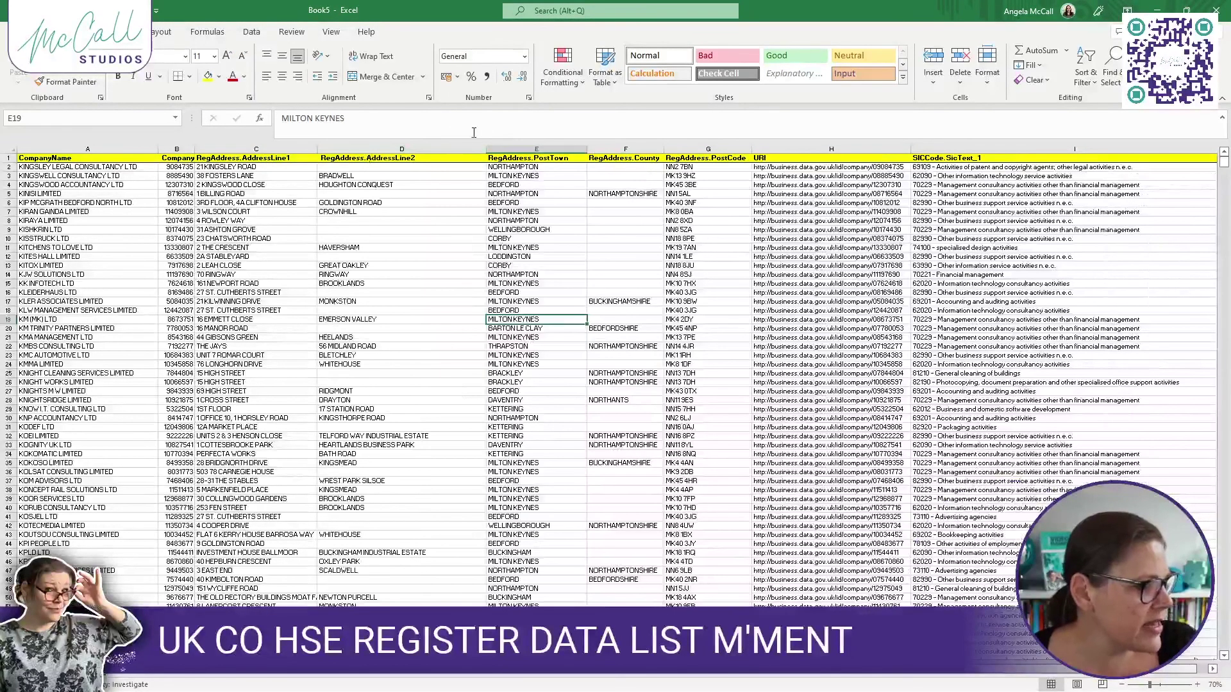
drag(485, 146, 432, 149)
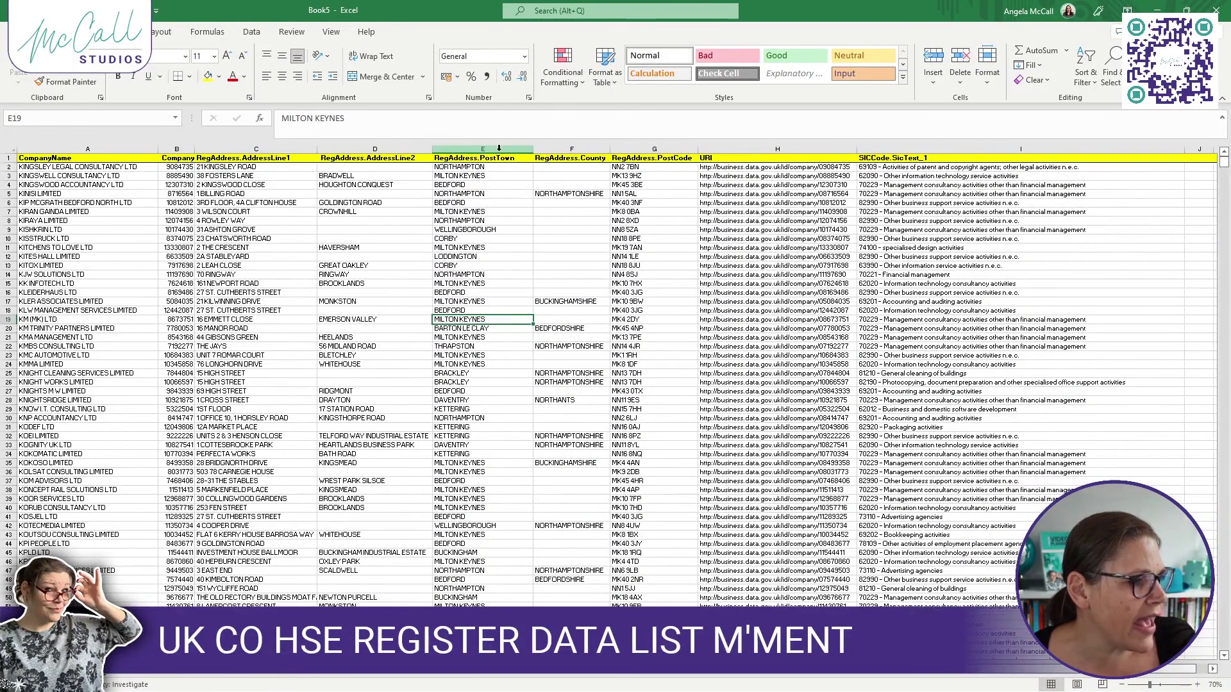
drag(531, 151, 501, 151)
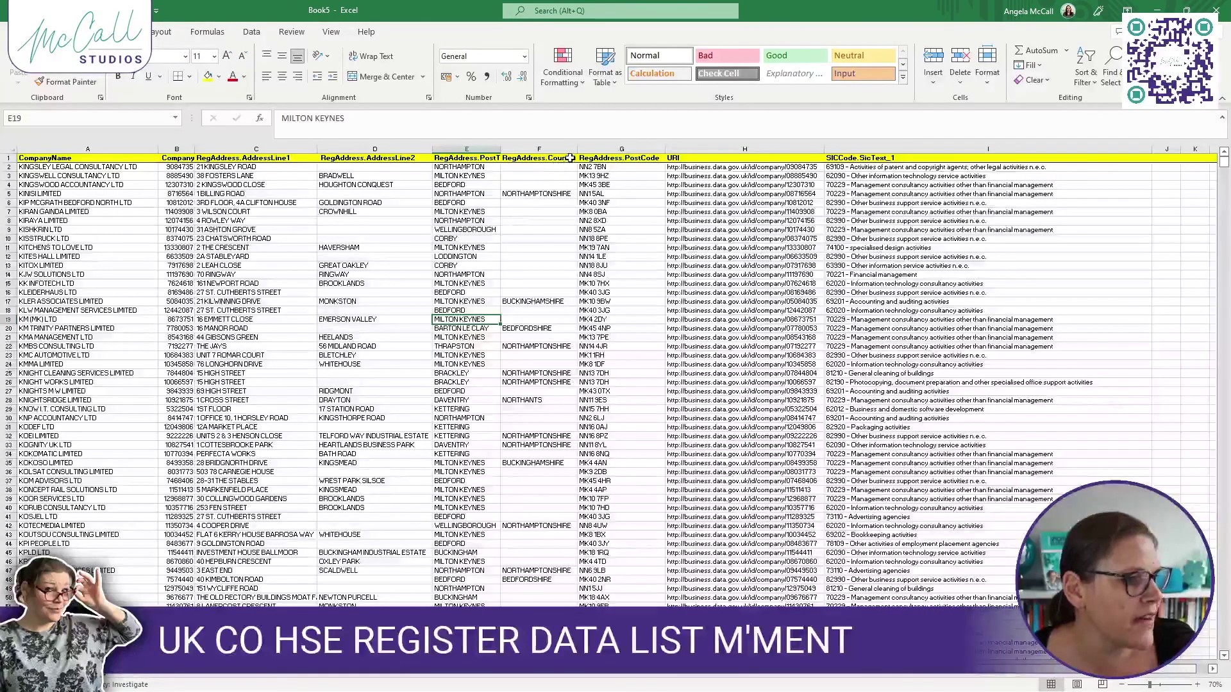
drag(666, 150, 619, 159)
Re-enter the company URI in cell H2 so that it becomes a clickable hyperlink
click(713, 168)
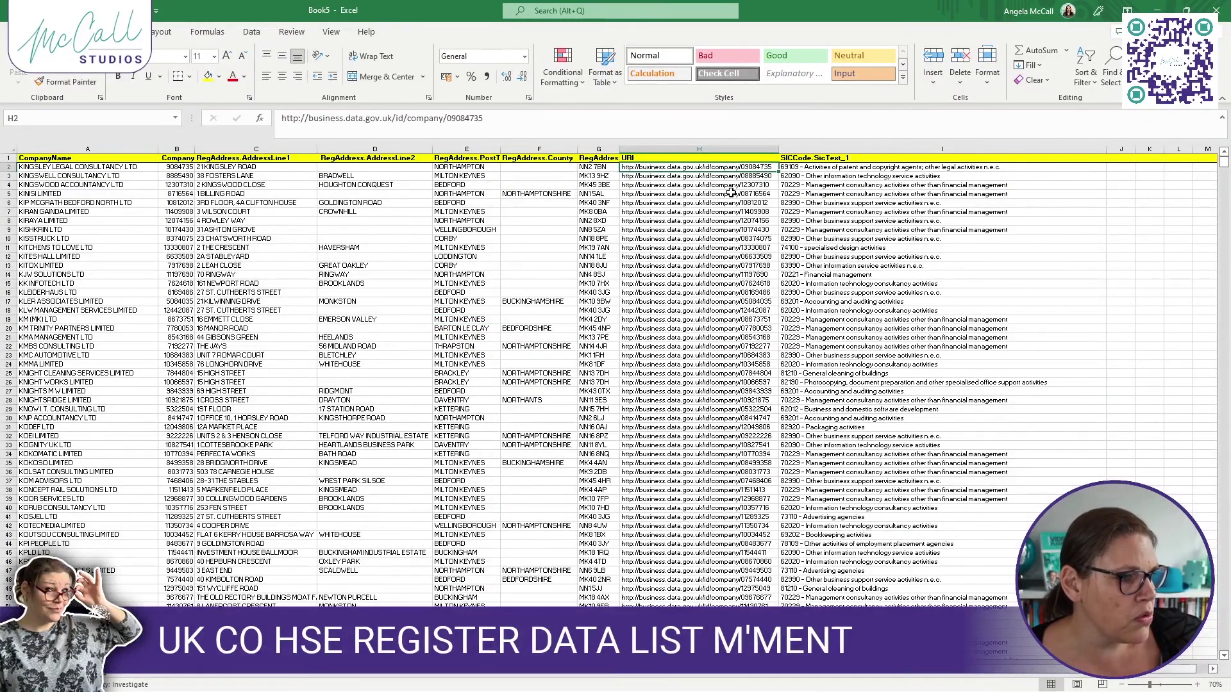
click(513, 118)
key(Return)
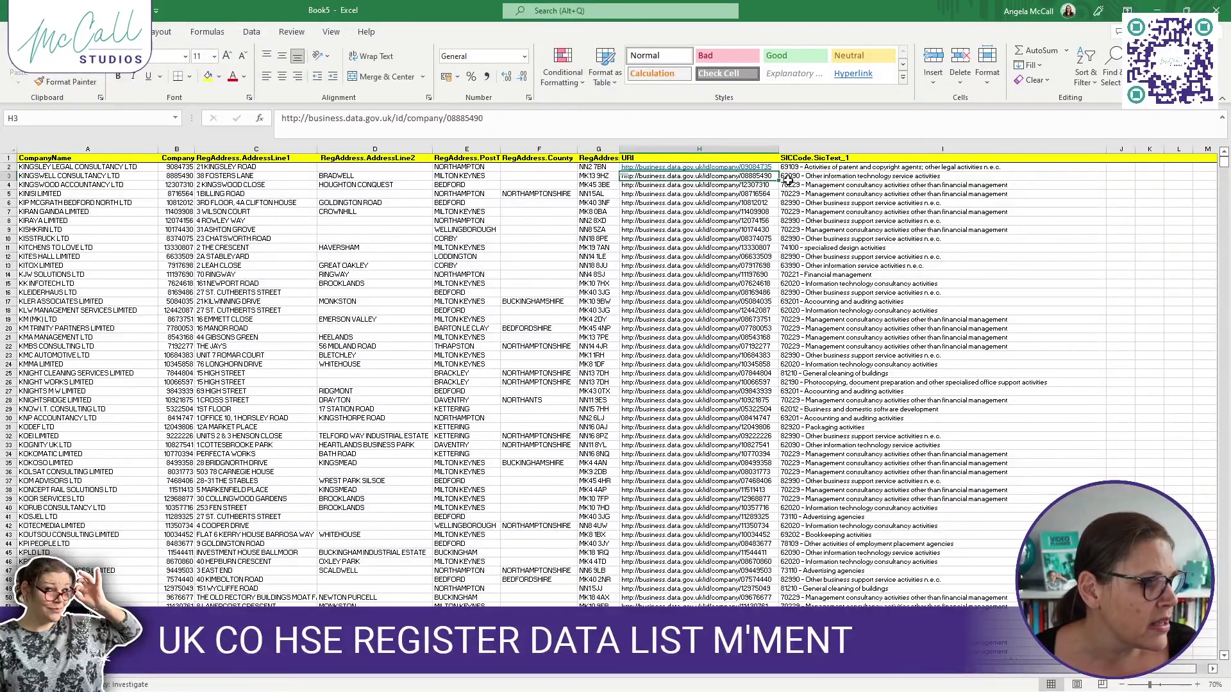
Follow the company hyperlink in cell H2 and narrow the SICCode.SicText_1 column
click(753, 165)
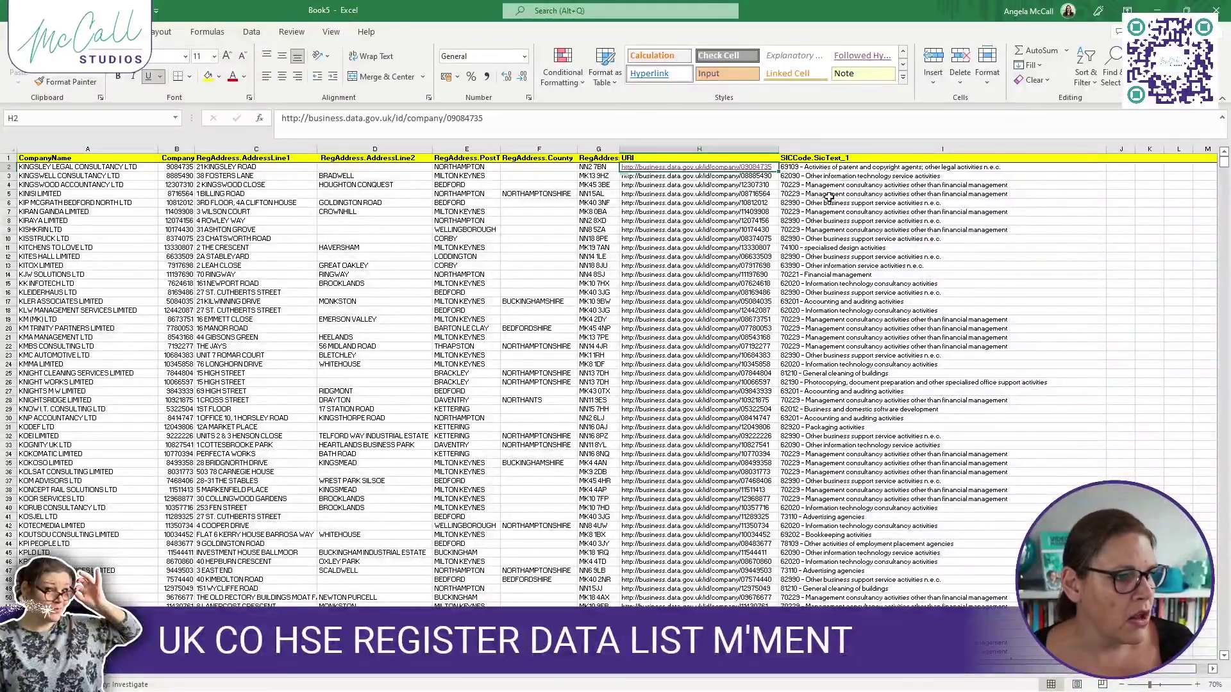
click(847, 167)
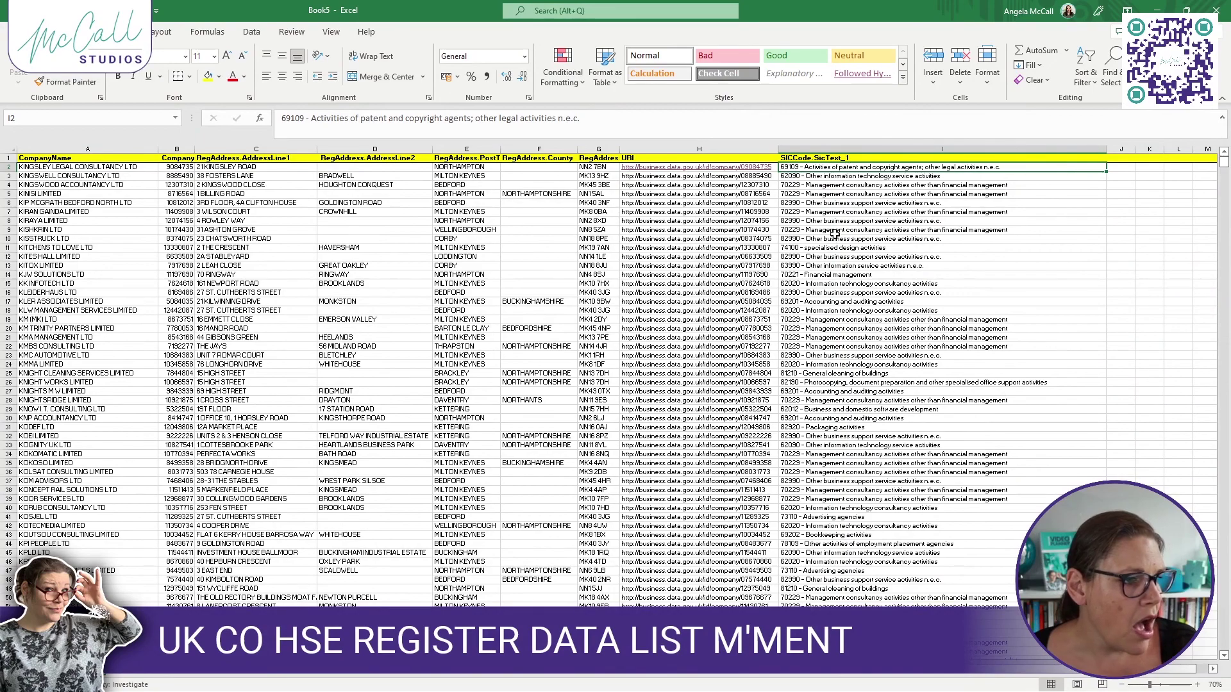
drag(1107, 150, 1017, 150)
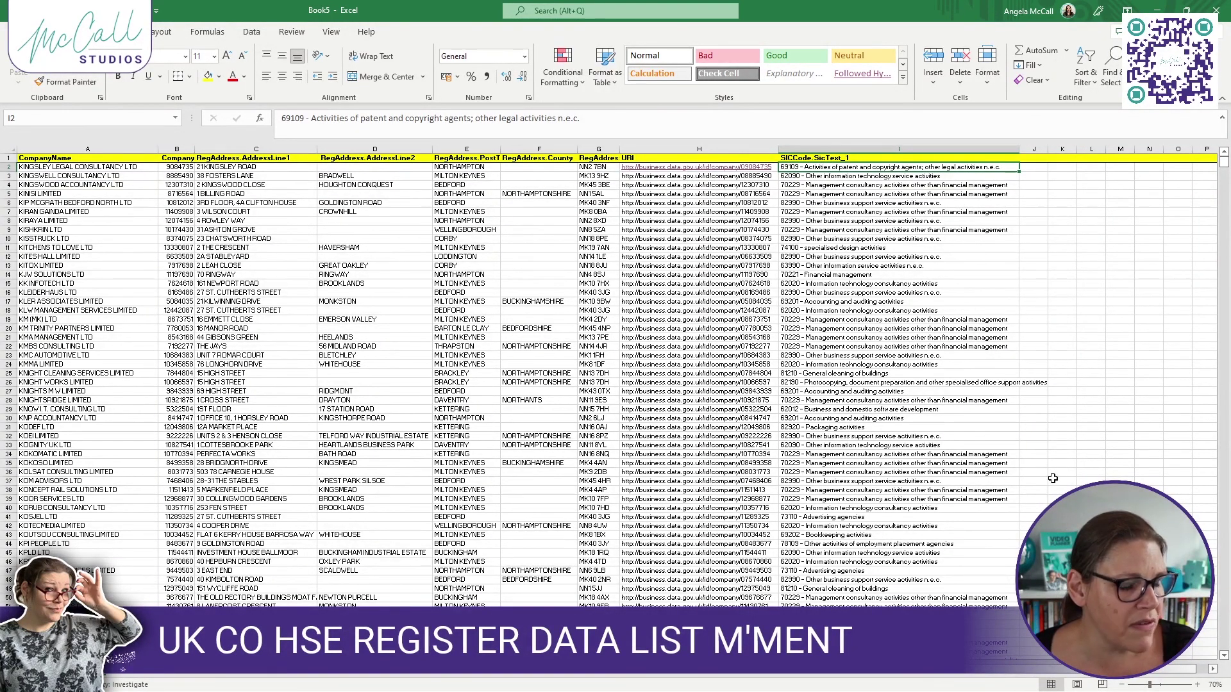
Add the headers Contact Name, Mobile and Email in cells J1 to L1, after the SIC text column
scroll(1186, 670, right, 1)
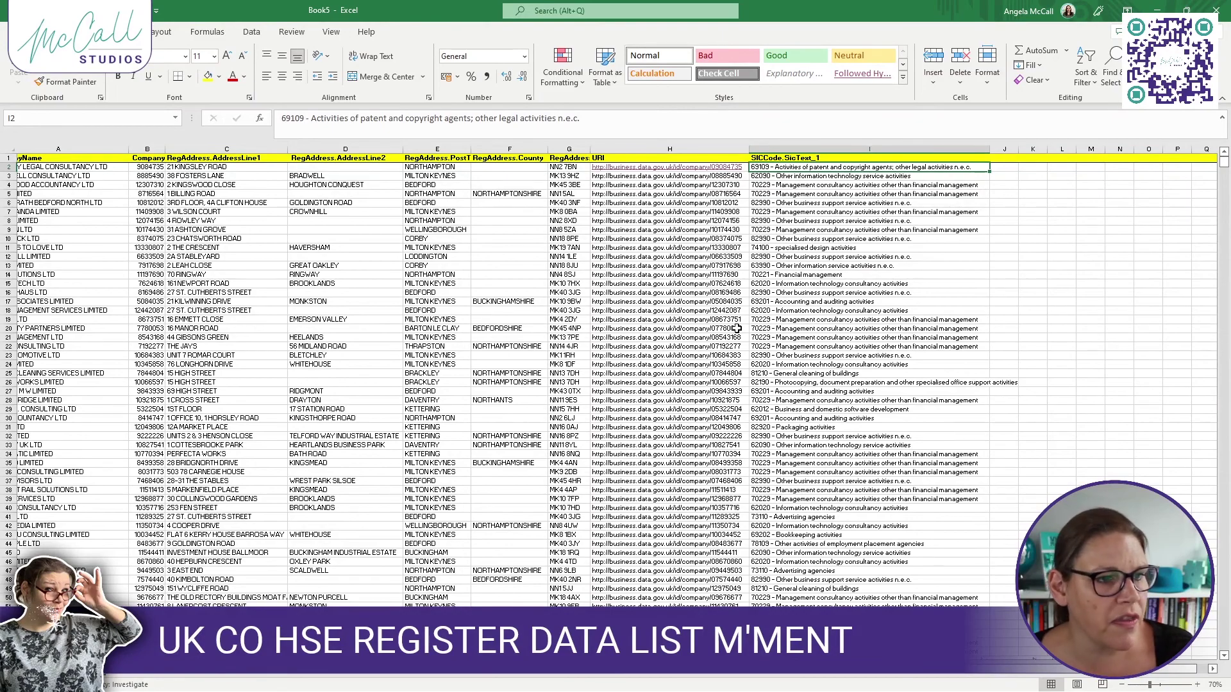
click(1008, 158)
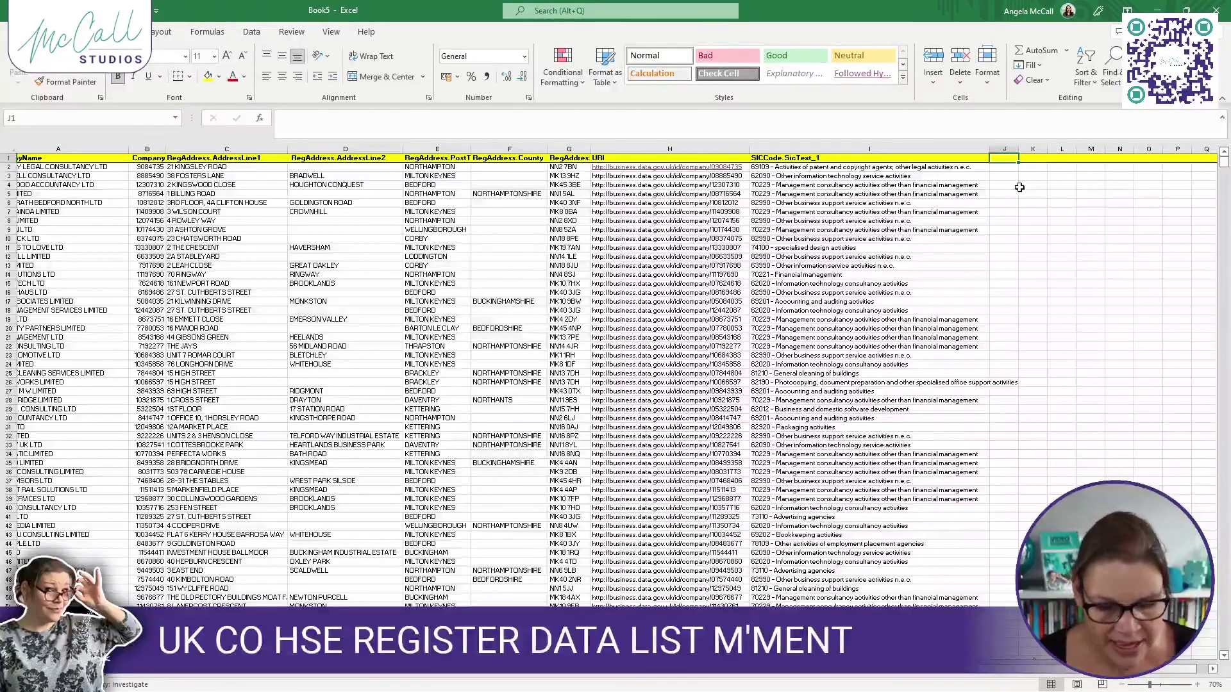
text(Contact Nam)
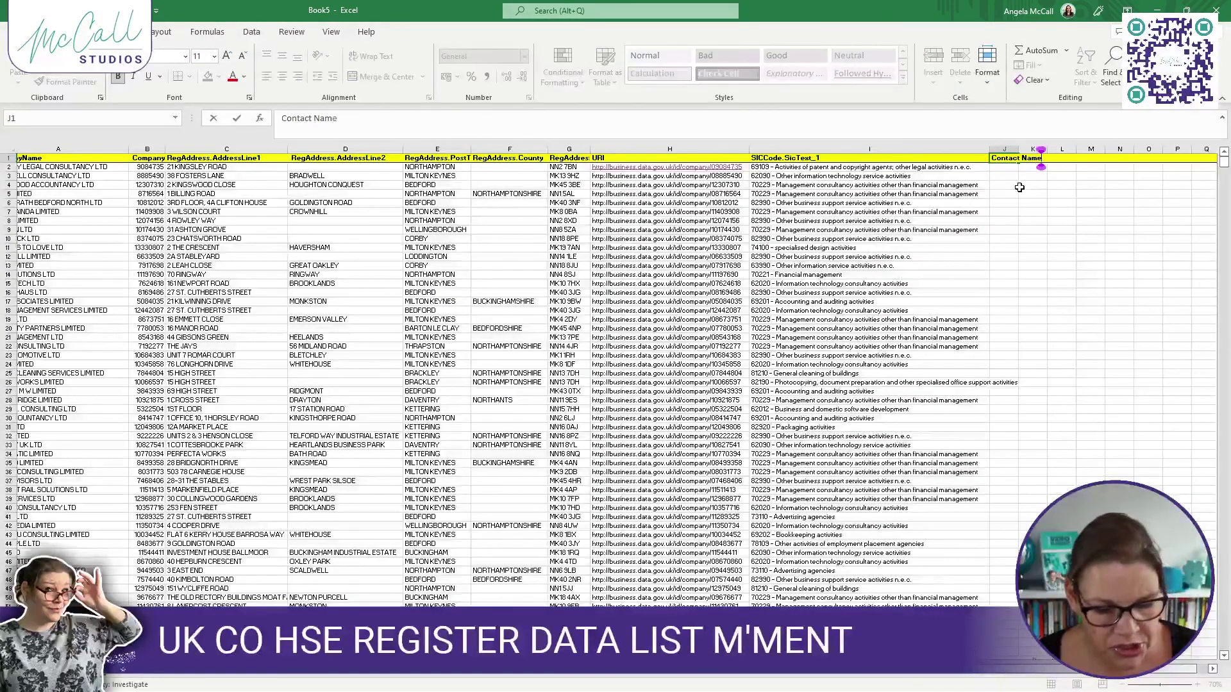
text(e)
key(Tab)
text(Mobile)
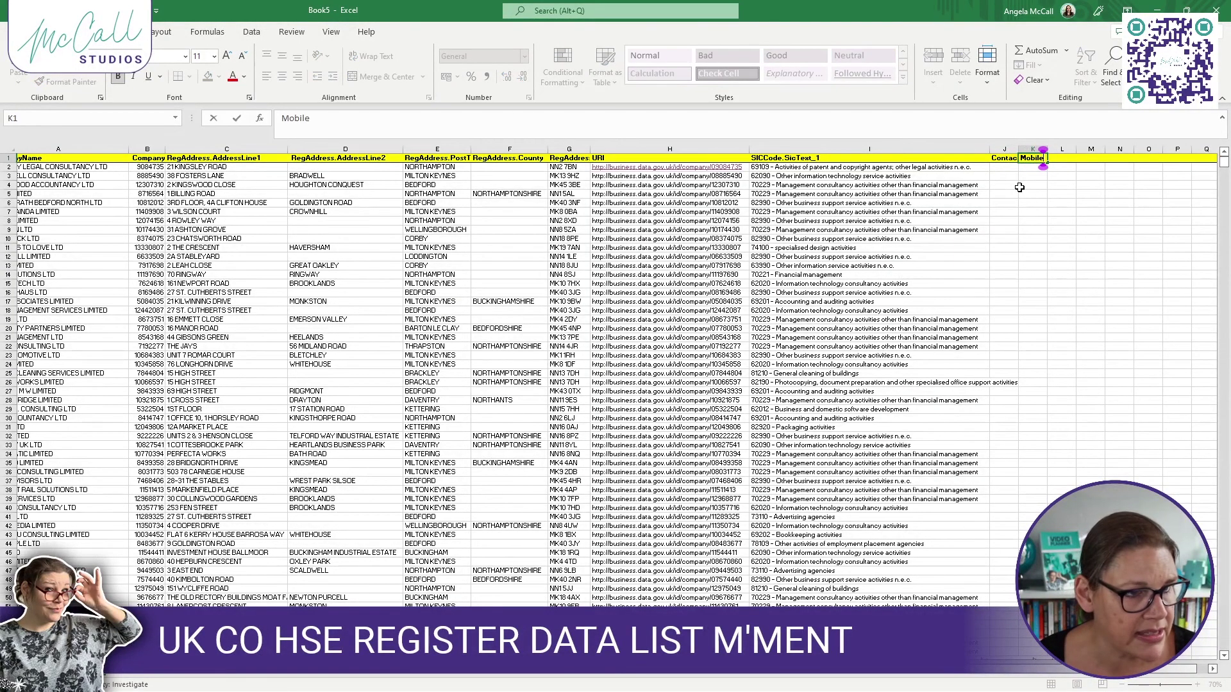
key(Tab)
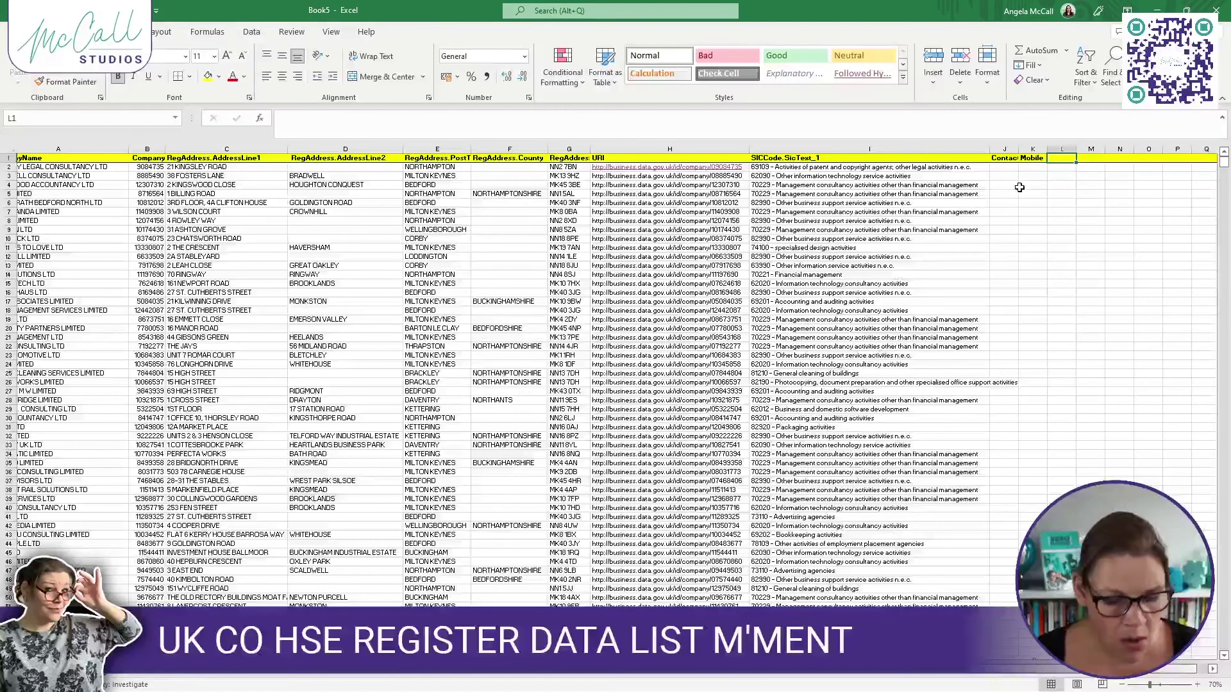
text(Email)
key(Tab)
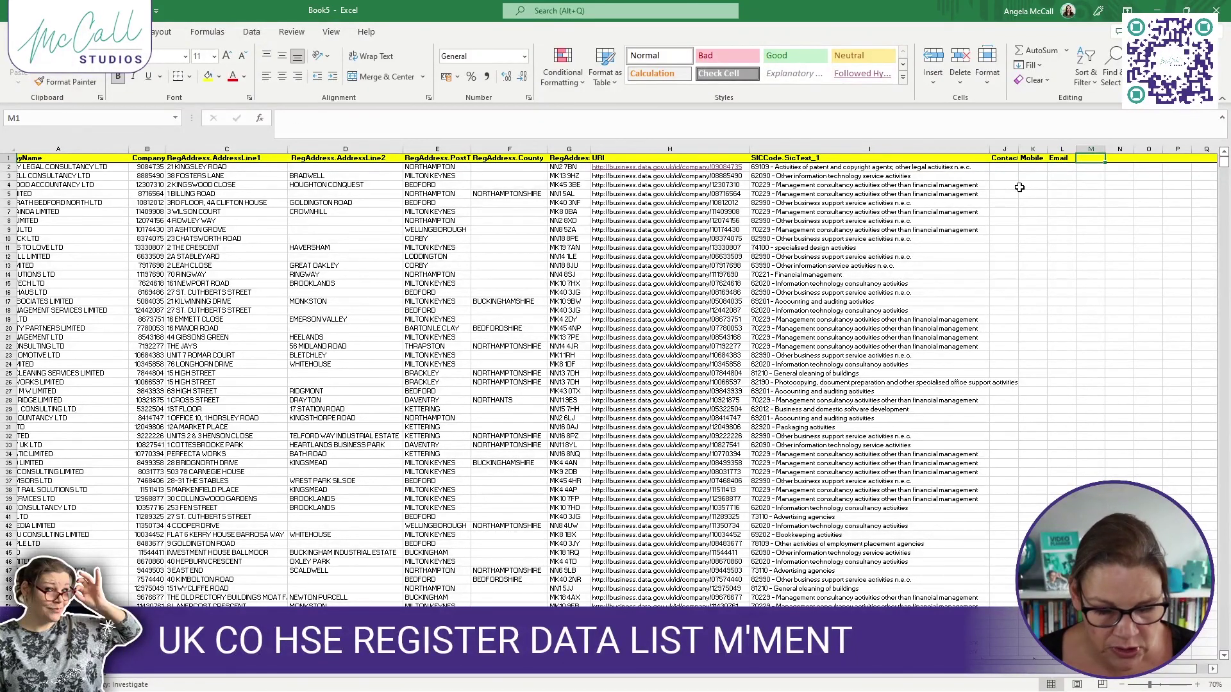
Add the headers Office Phone, Office Email and Website URL in cells M1 to O1
text(Office Phone)
key(Tab)
text(Office Email)
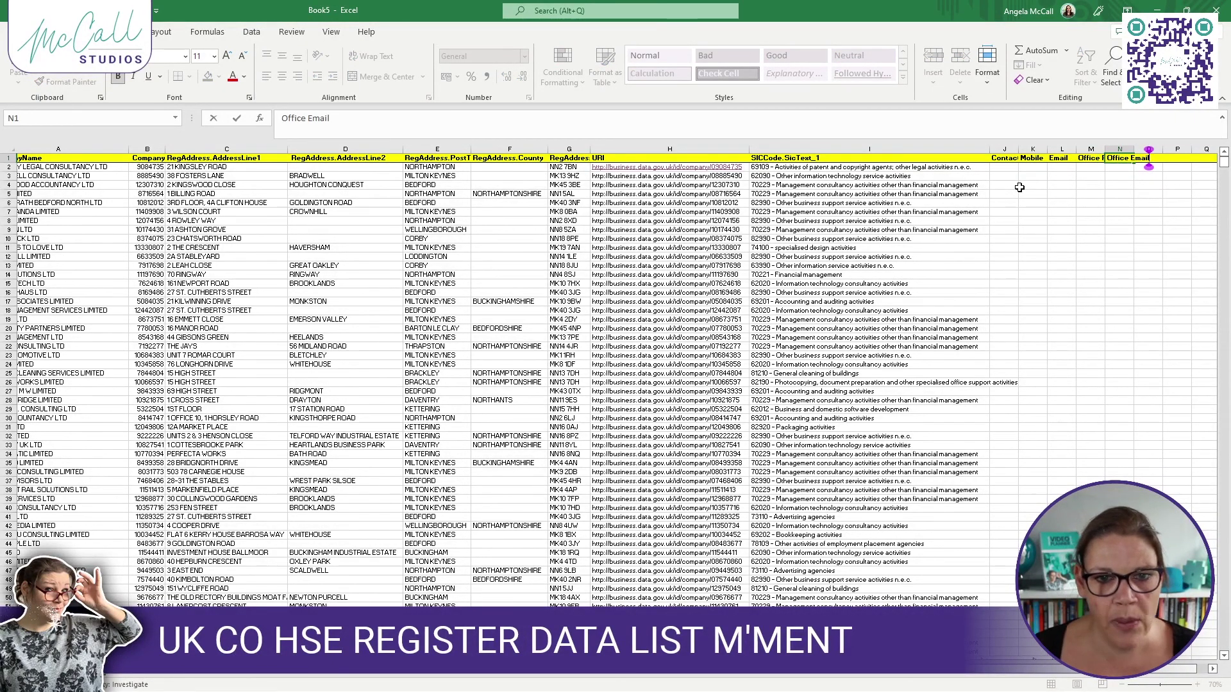
key(Tab)
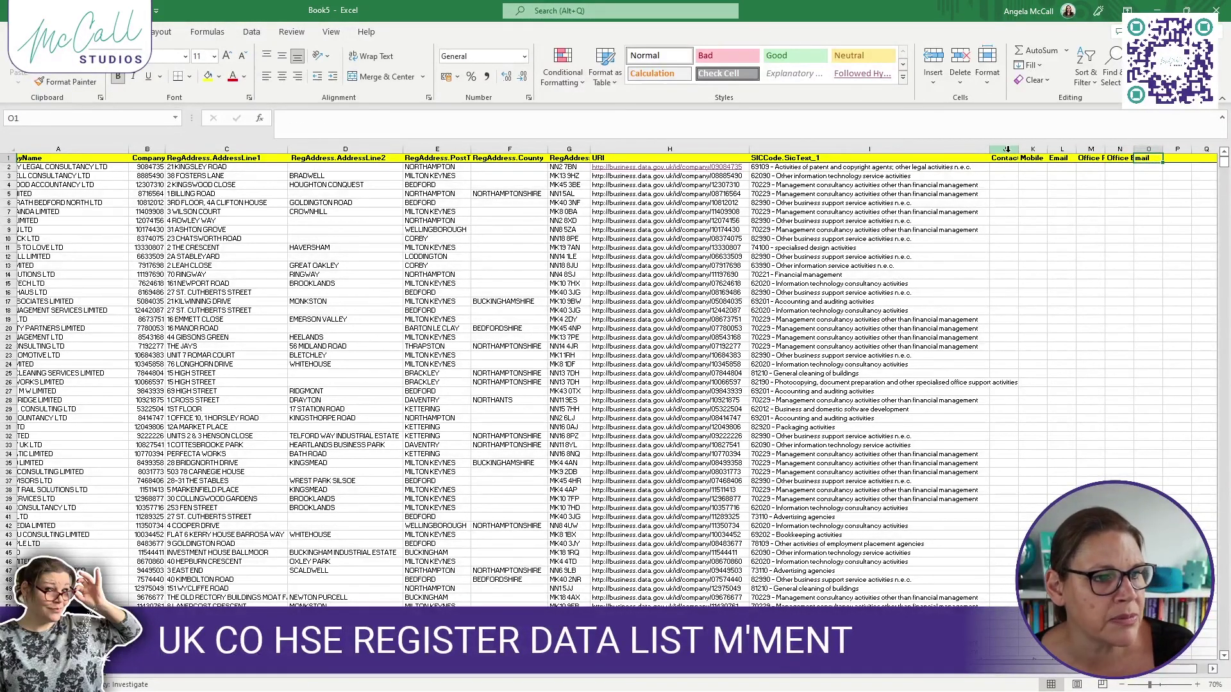
text(Website URL)
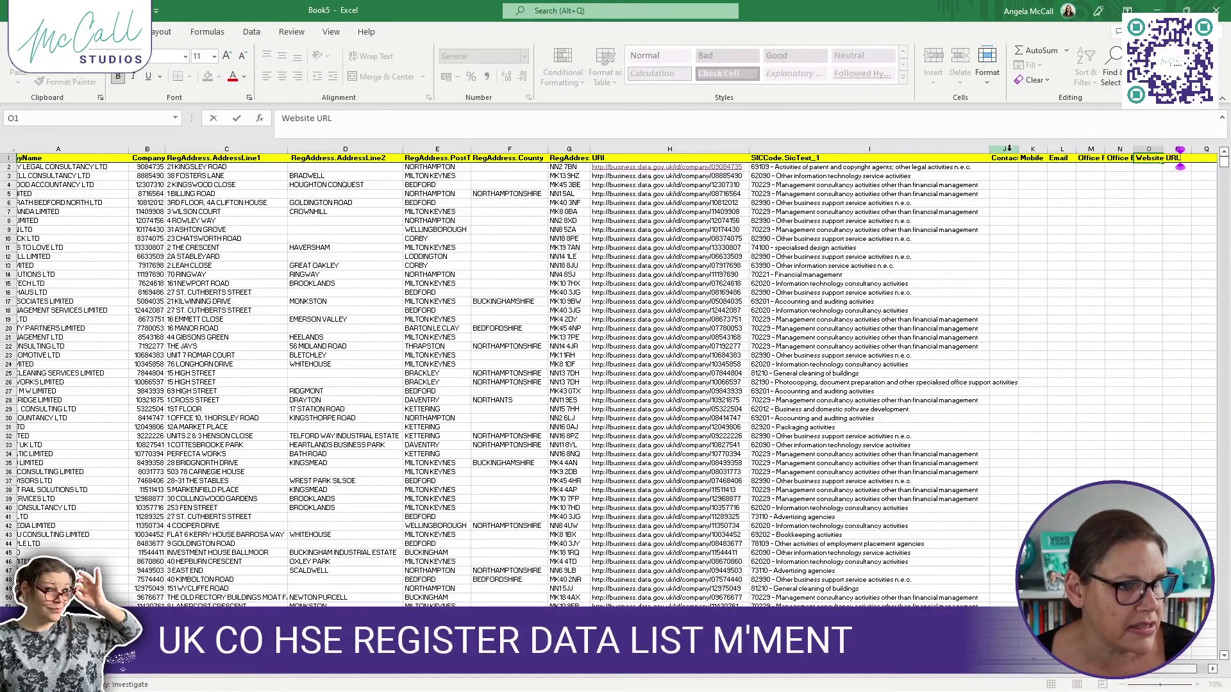
Autofit the widths of the new contact columns J to O
drag(1005, 149, 1162, 147)
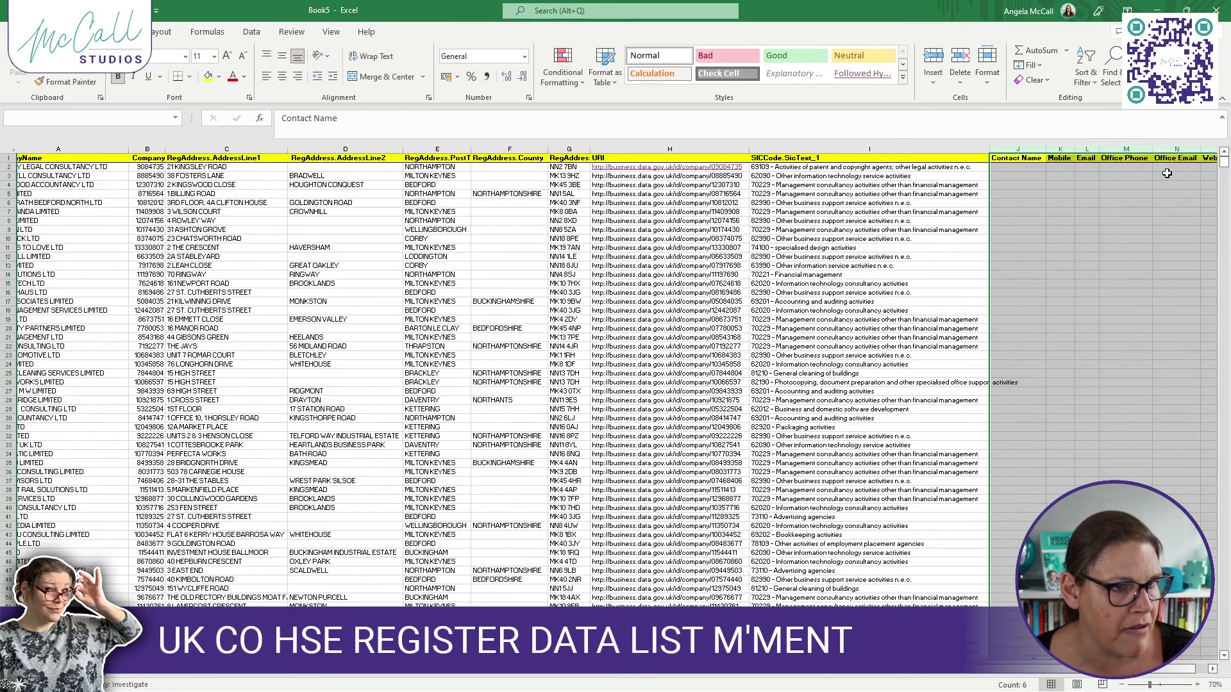
double_click(1163, 147)
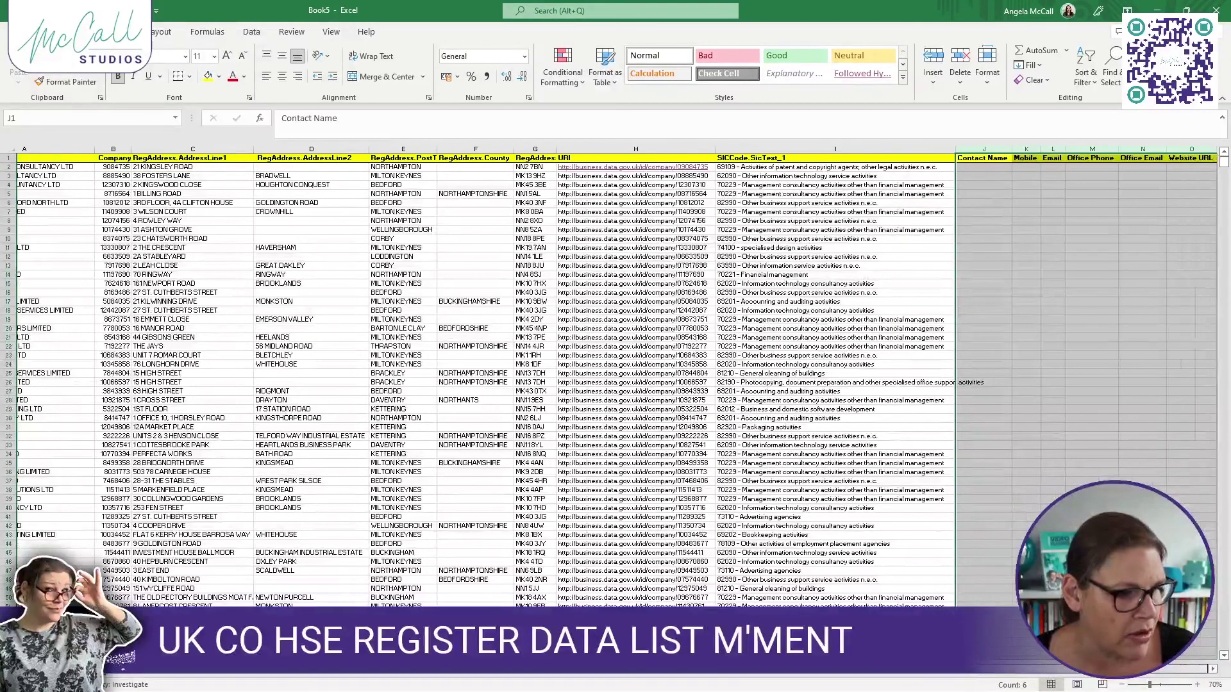
click(1077, 290)
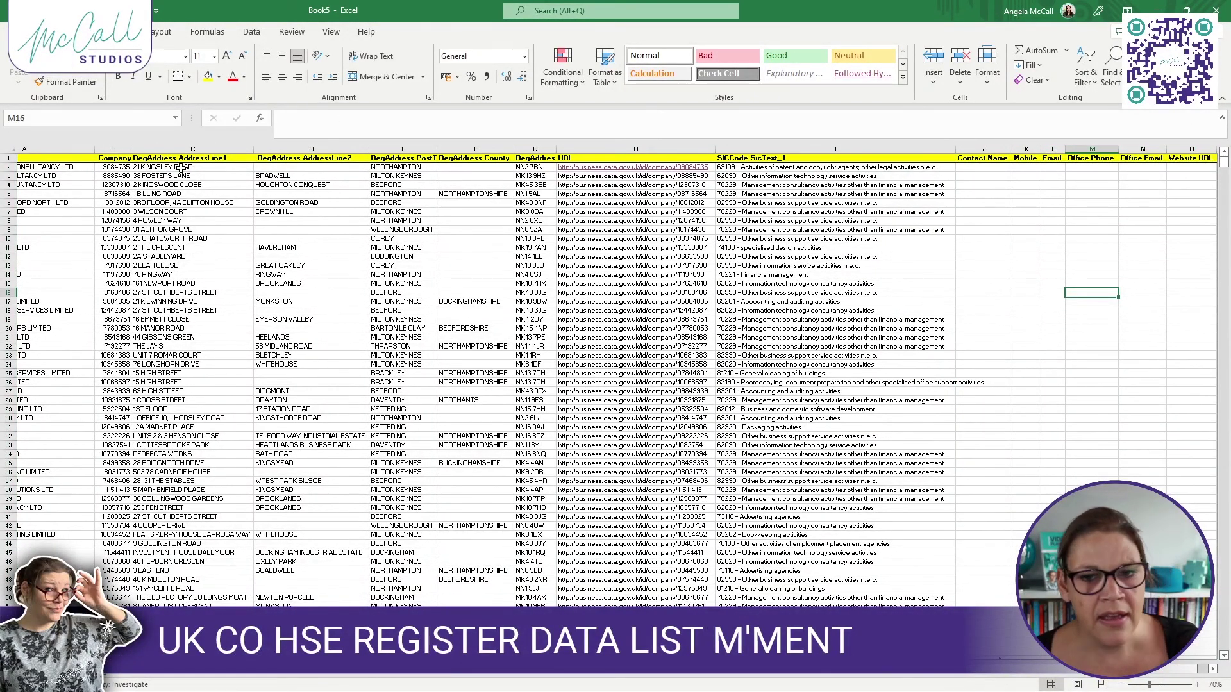
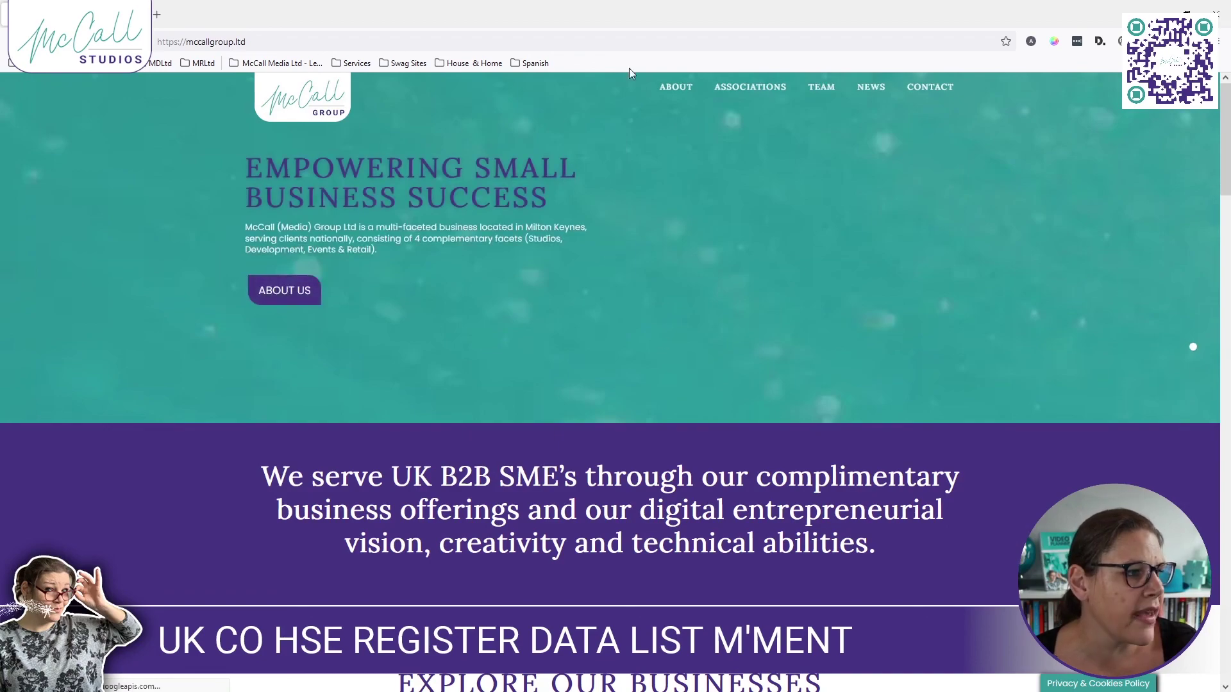
Switch to the browser and examine the emails, phone and correspondence details on the mccallgroup.ltd contact page
key(ctrl+t)
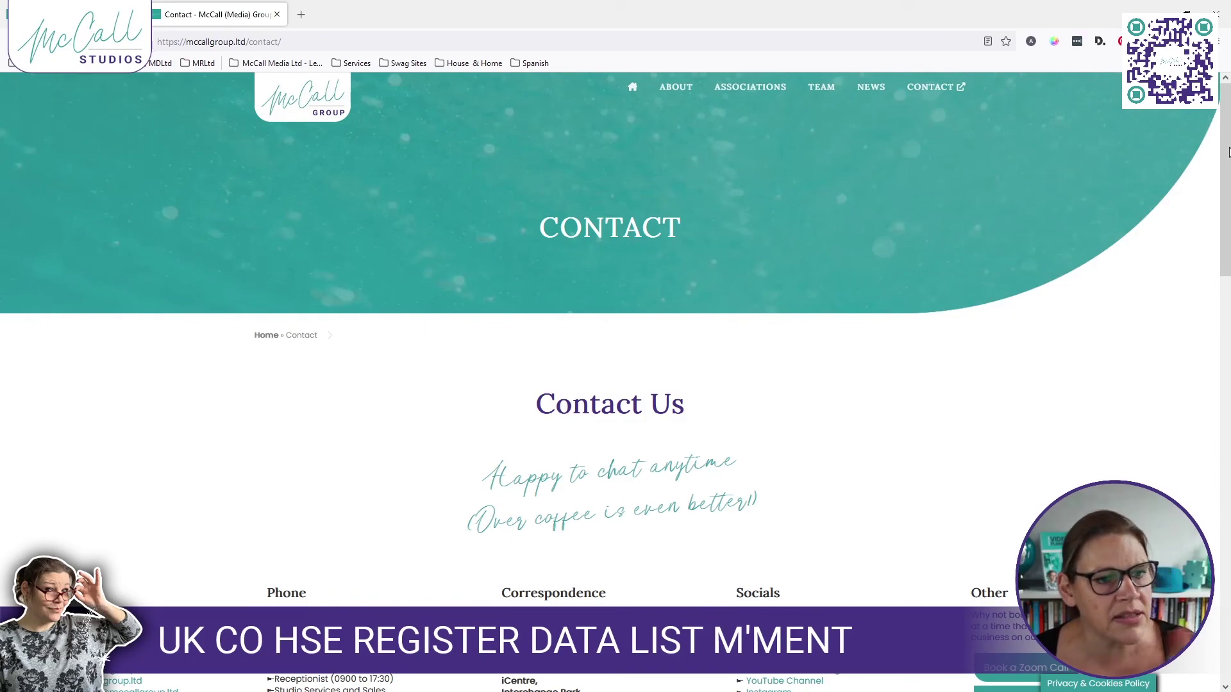
scroll(1227, 269, down, 5)
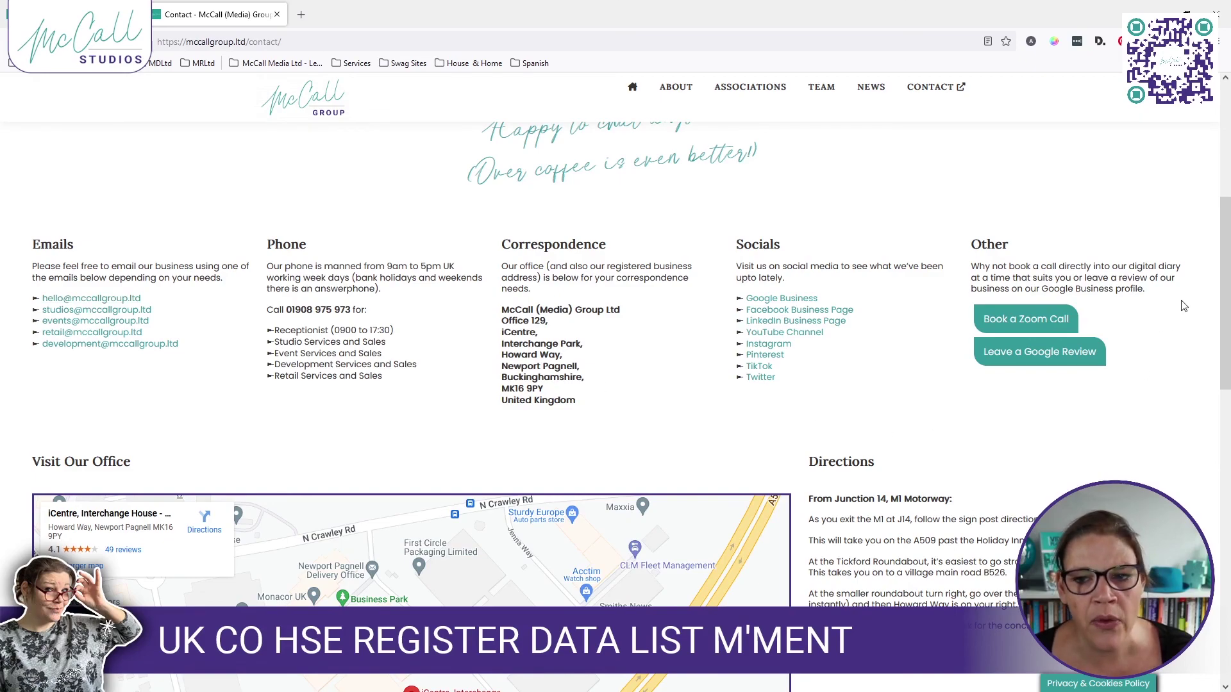
drag(1222, 292, 1222, 177)
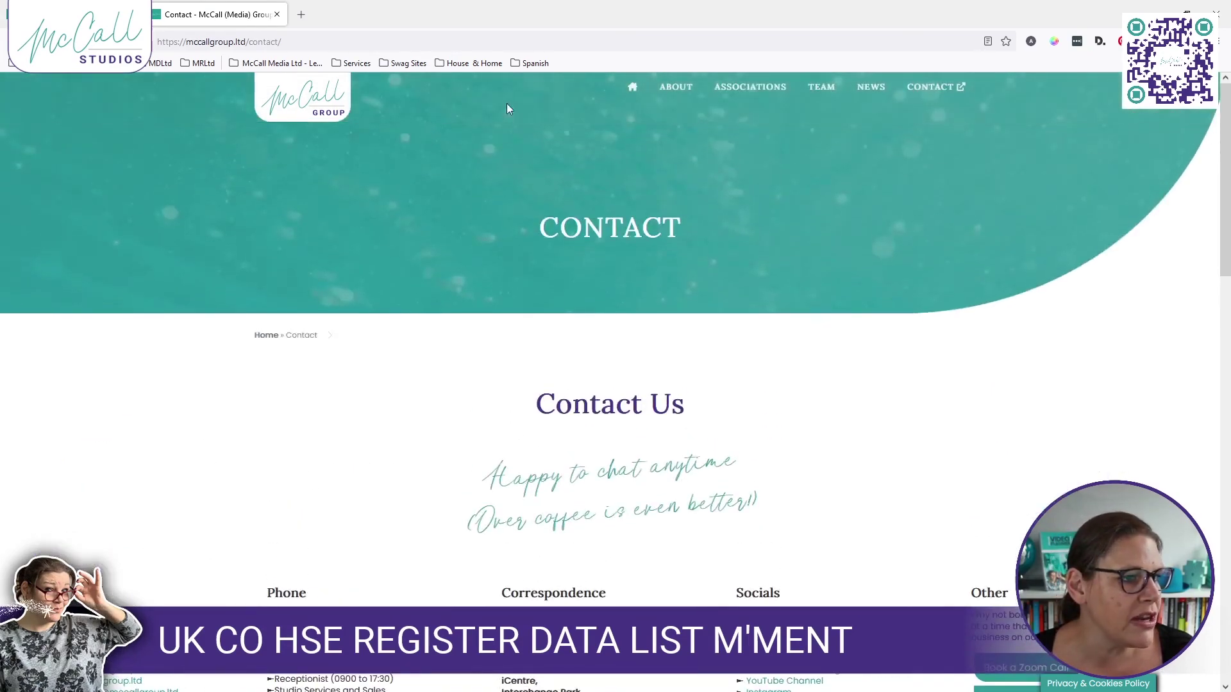
Open the company website's Team page and highlight the director's name
click(813, 88)
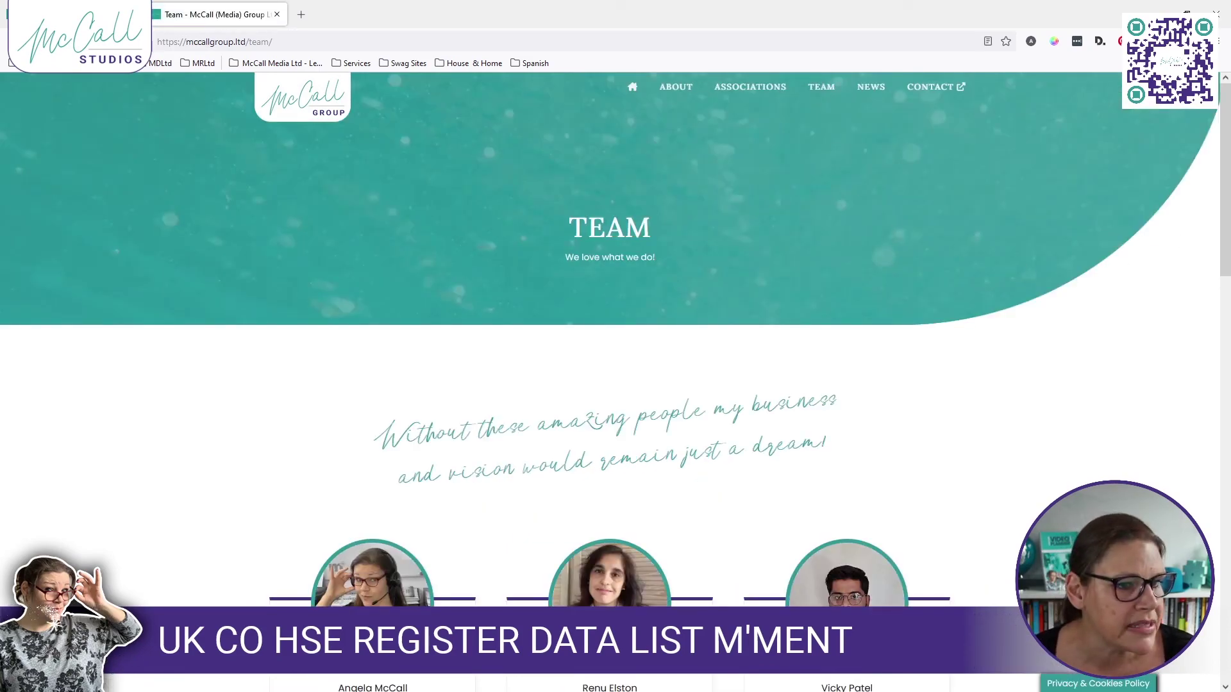
scroll(513, 387, down, 5)
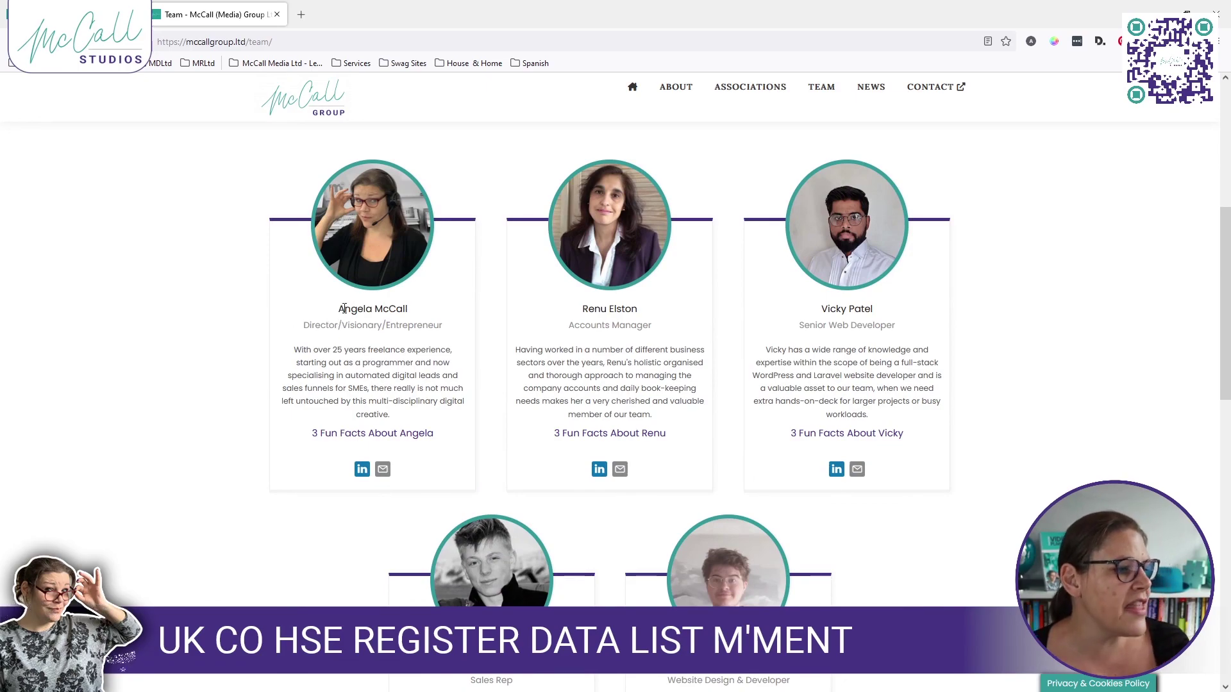
drag(340, 309, 419, 321)
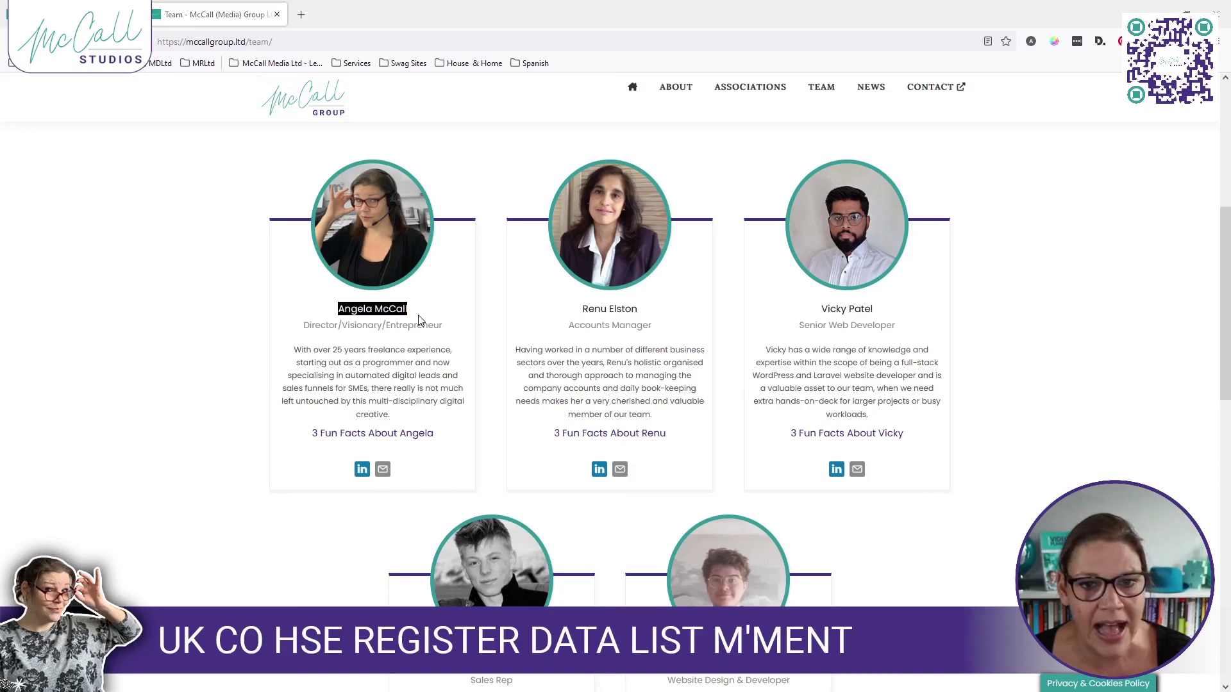
Compare the website's team details with the empty contact fields in row 2 of the Excel company list
key(alt+Tab)
click(999, 170)
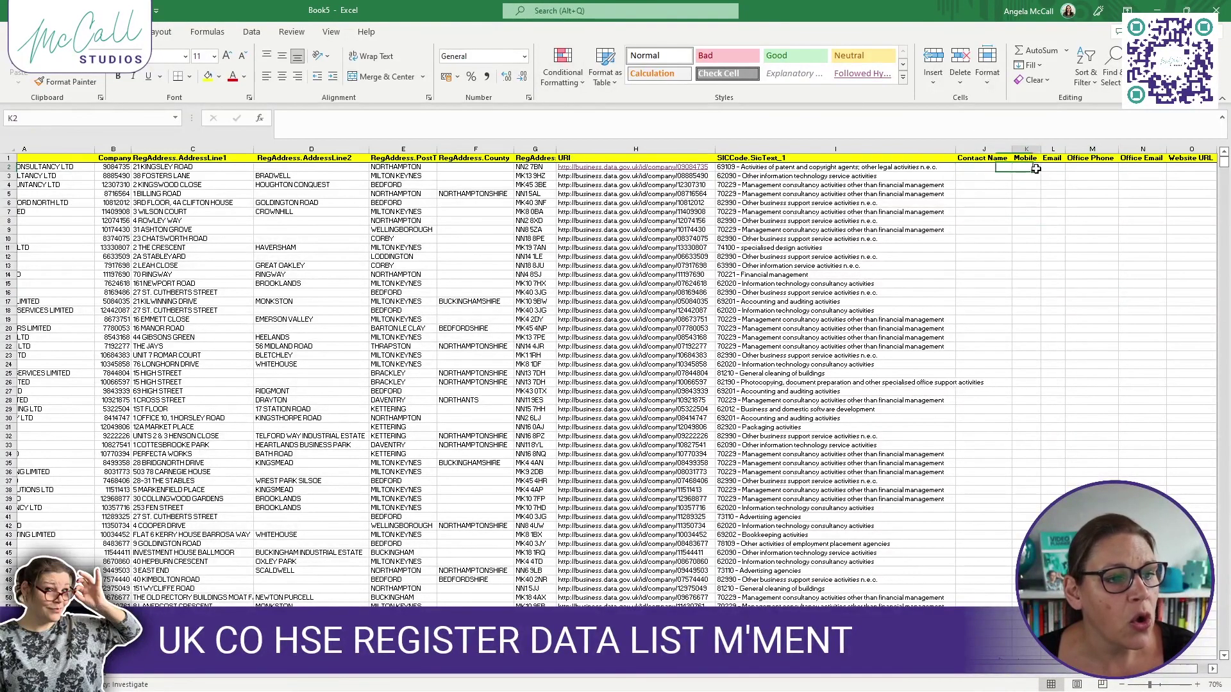
key(alt+Tab)
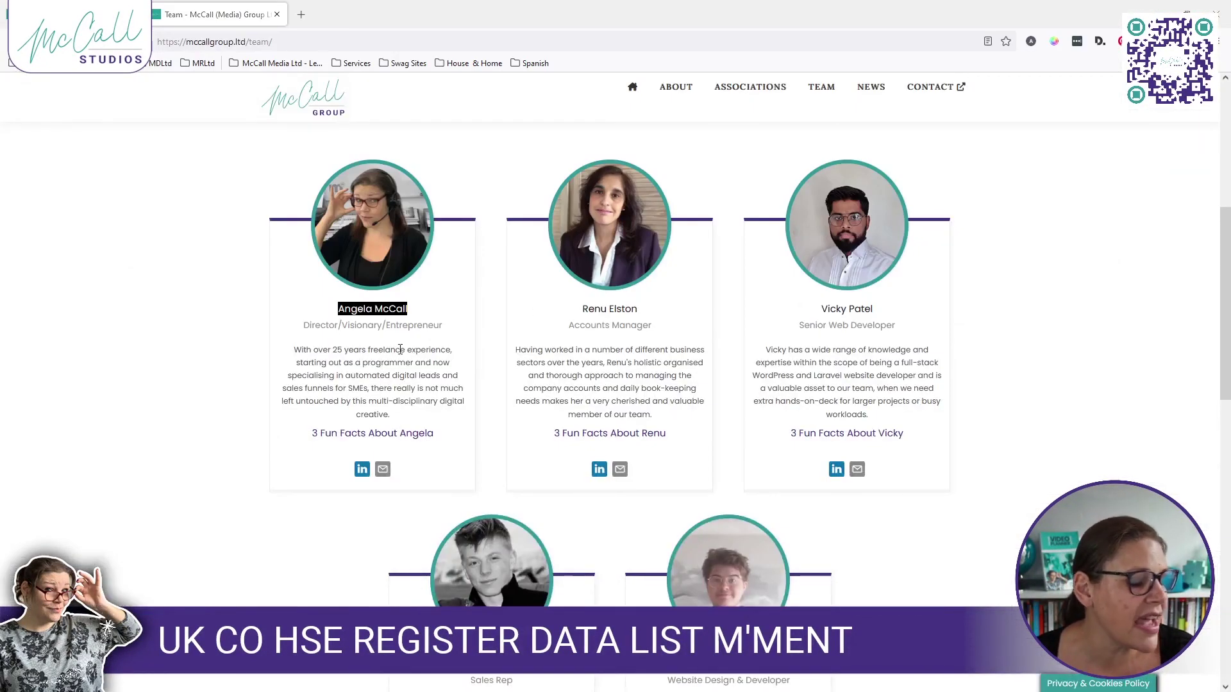
key(alt+Tab)
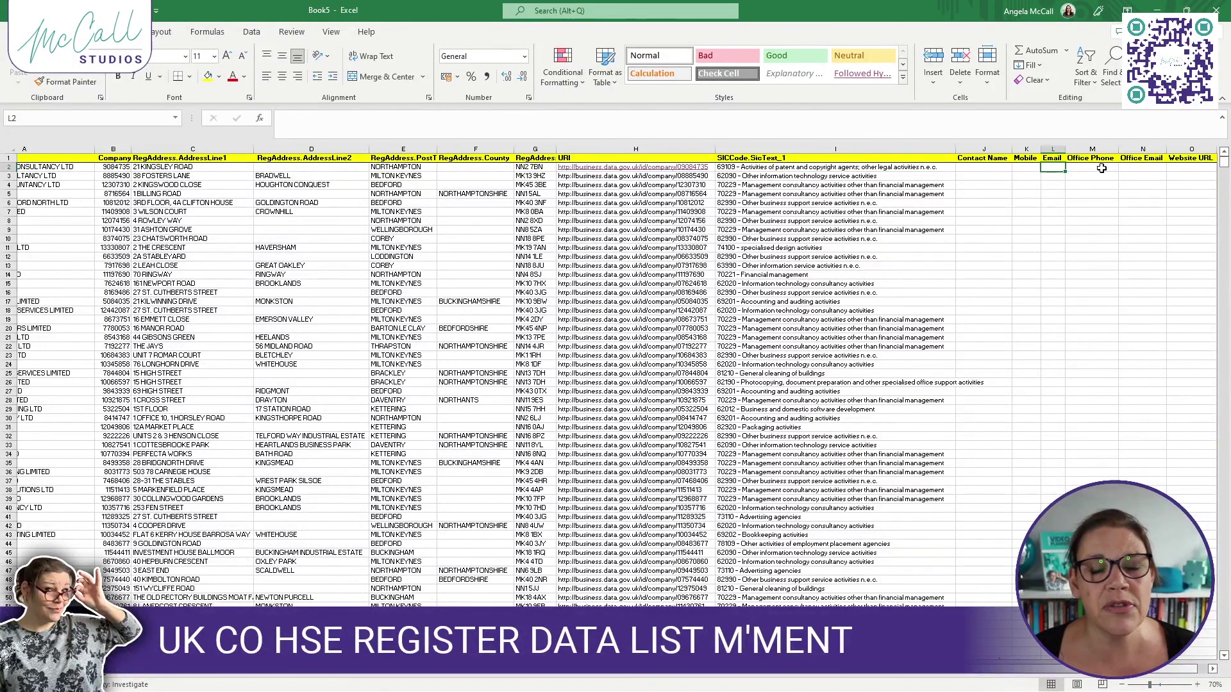
mouse_move(1055, 171)
mouse_down()
mouse_move(1039, 377)
mouse_move(1057, 163)
mouse_up()
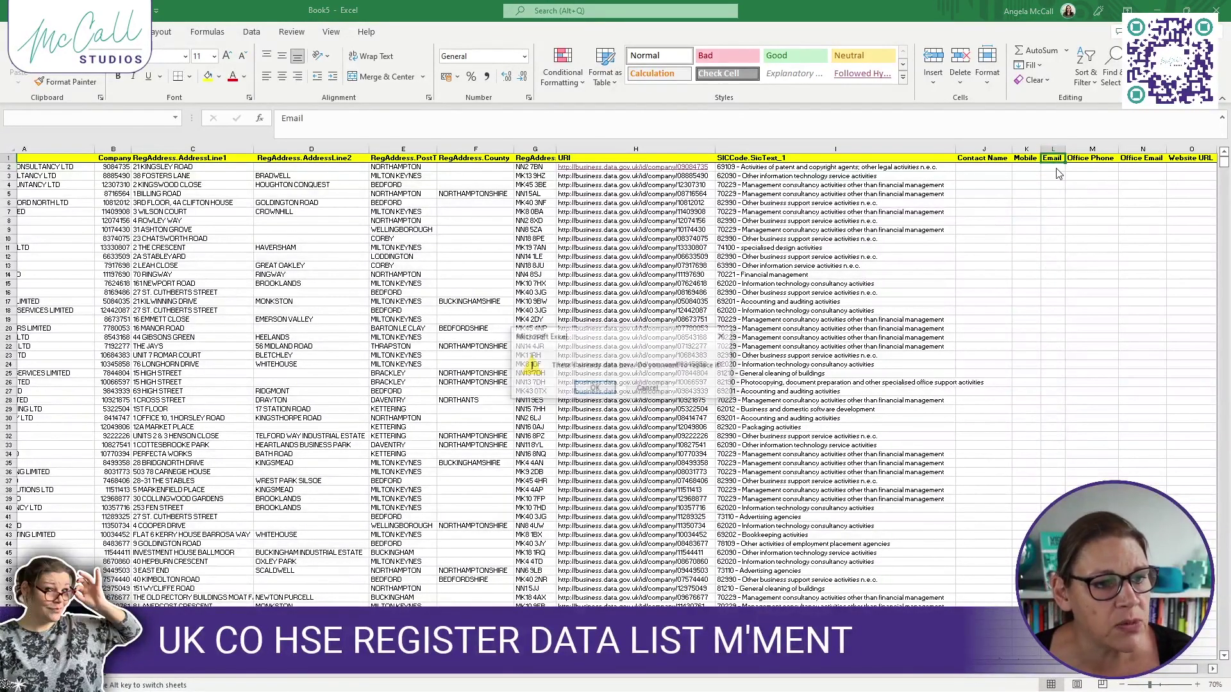
key(Escape)
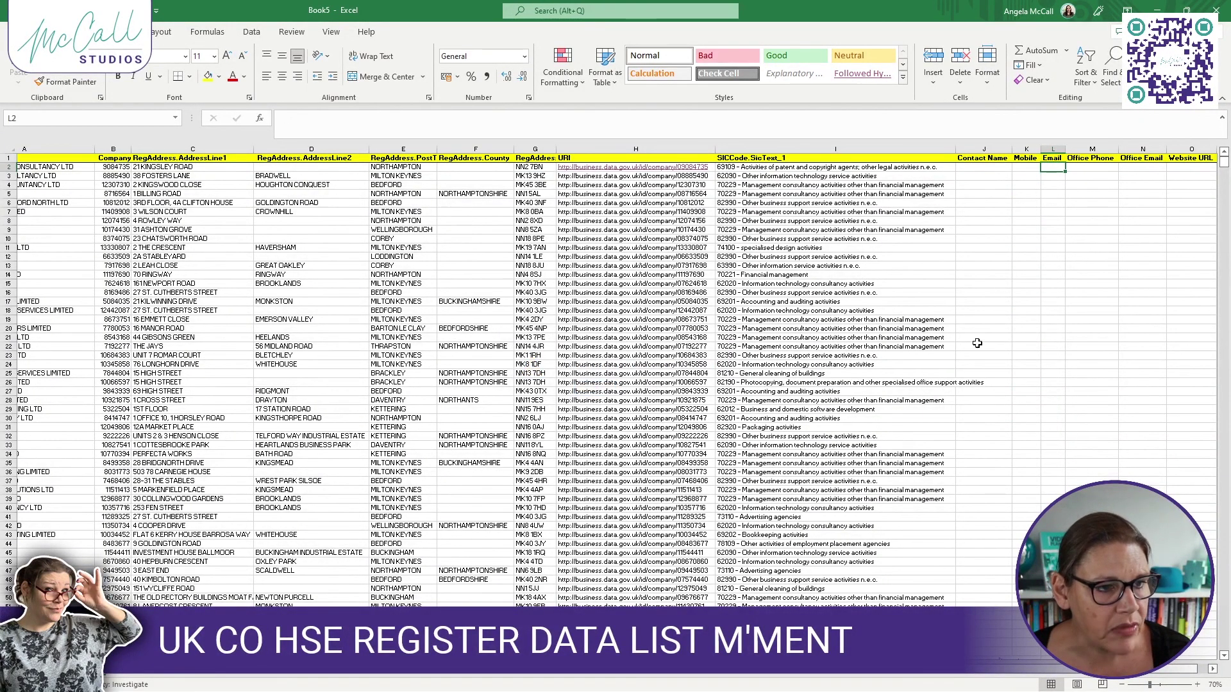
In a new Outlook message, insert the Cold Email Intro Invite TAOE2022 signature and remove the blank lines above the greeting
key(alt+Tab)
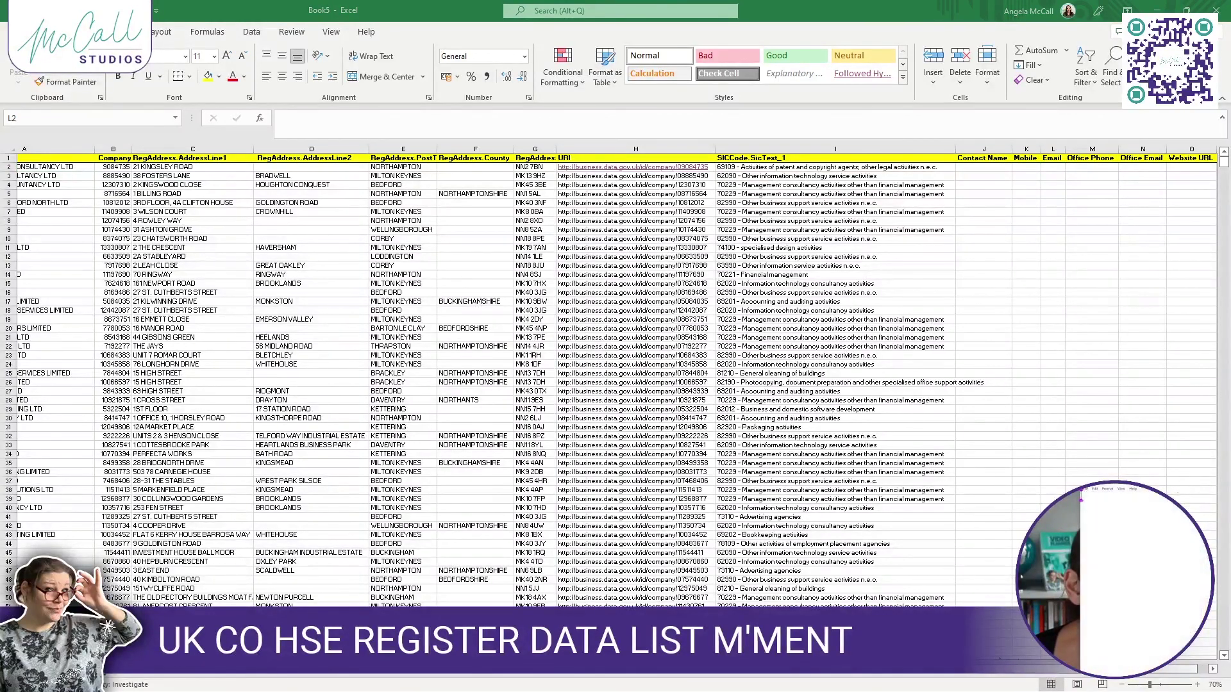
drag(1230, 156, 405, 109)
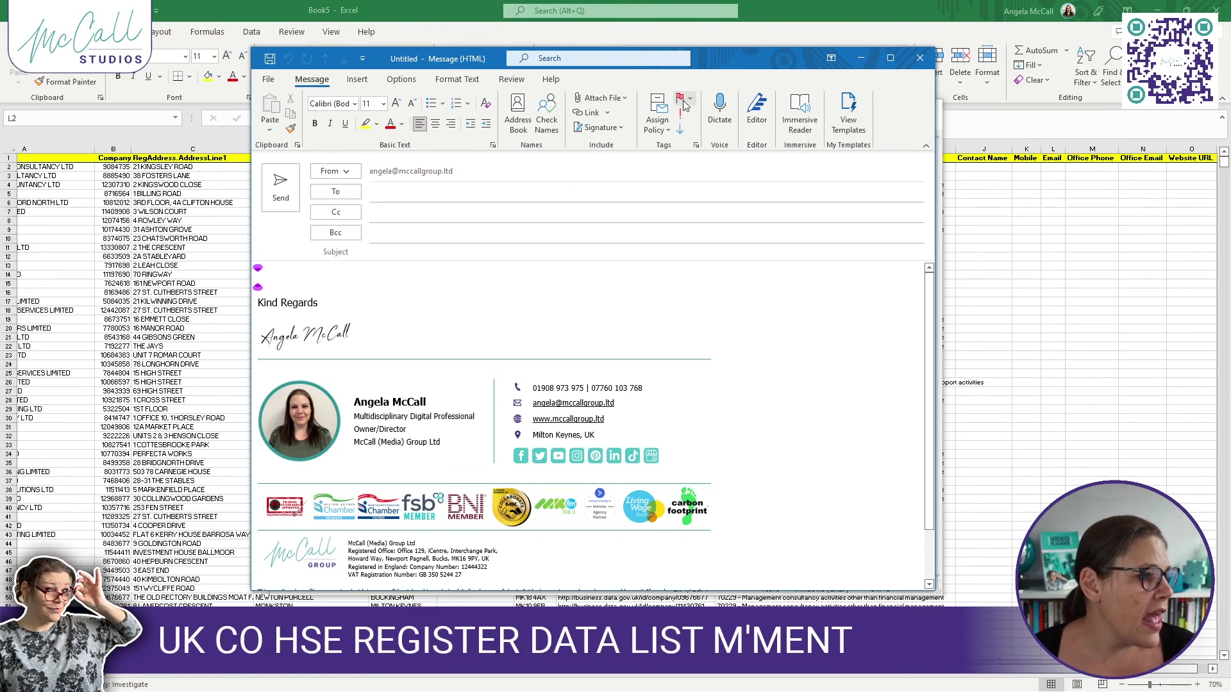
click(620, 129)
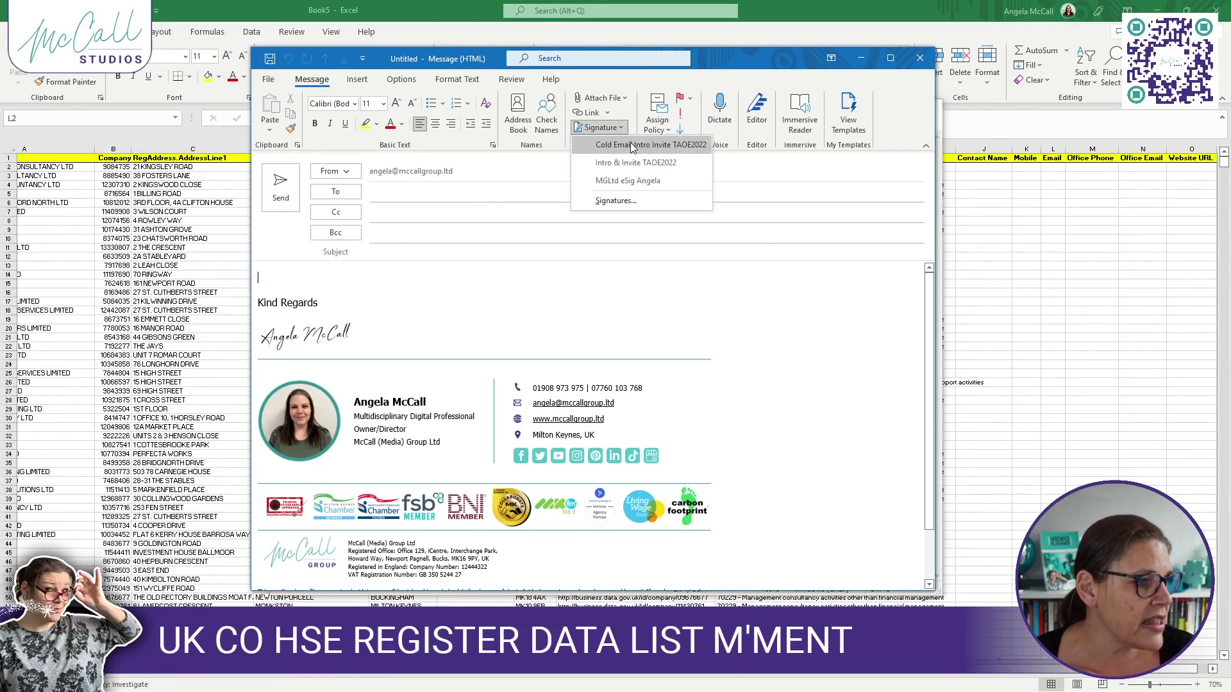
click(633, 145)
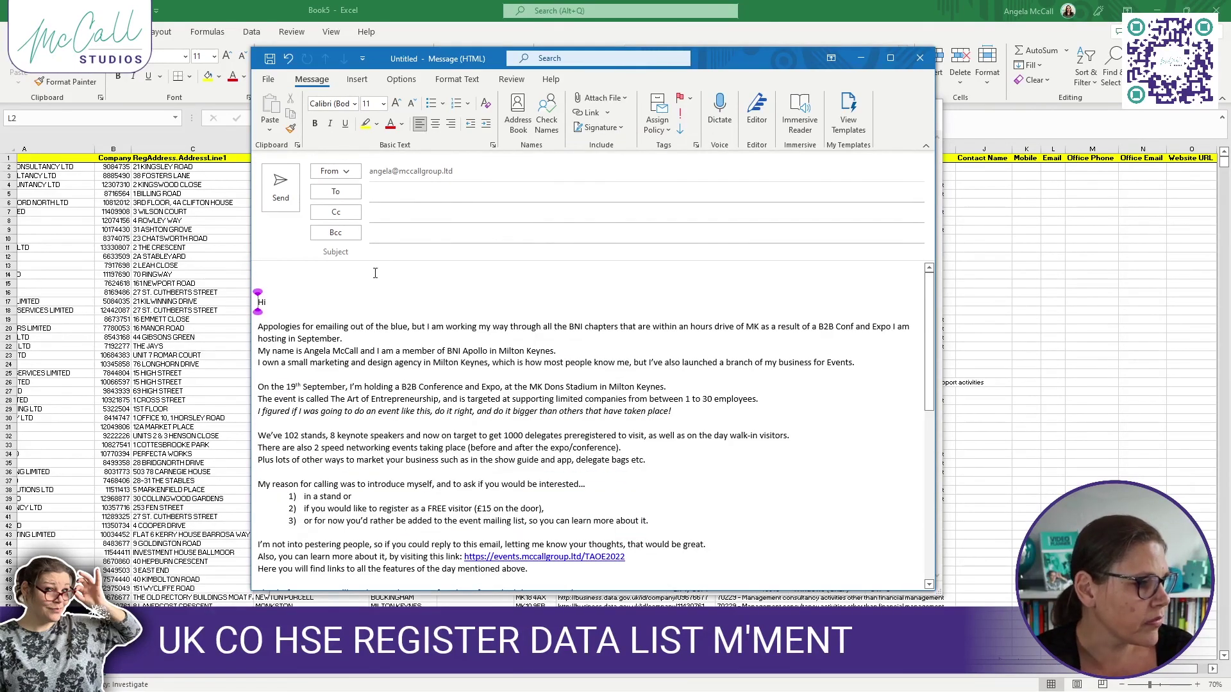
key(BackSpace)
key(BackSpace)
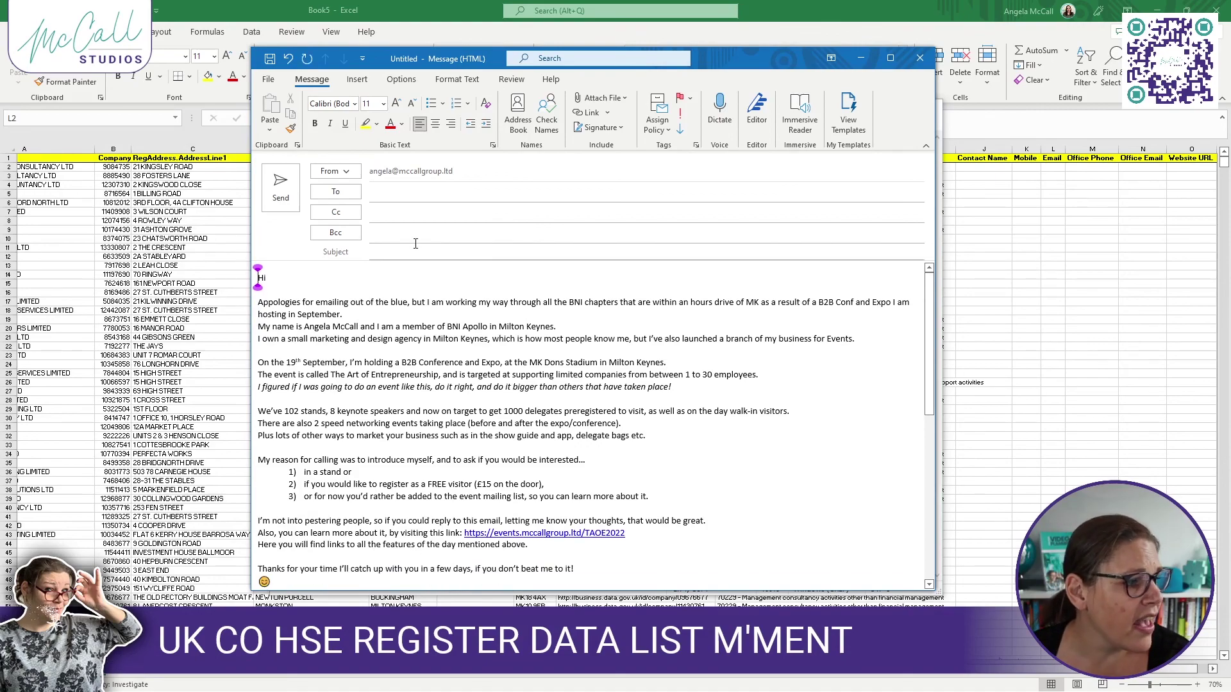
Review the invitation email's subject field and body, highlighting the paragraph with the event link
click(387, 250)
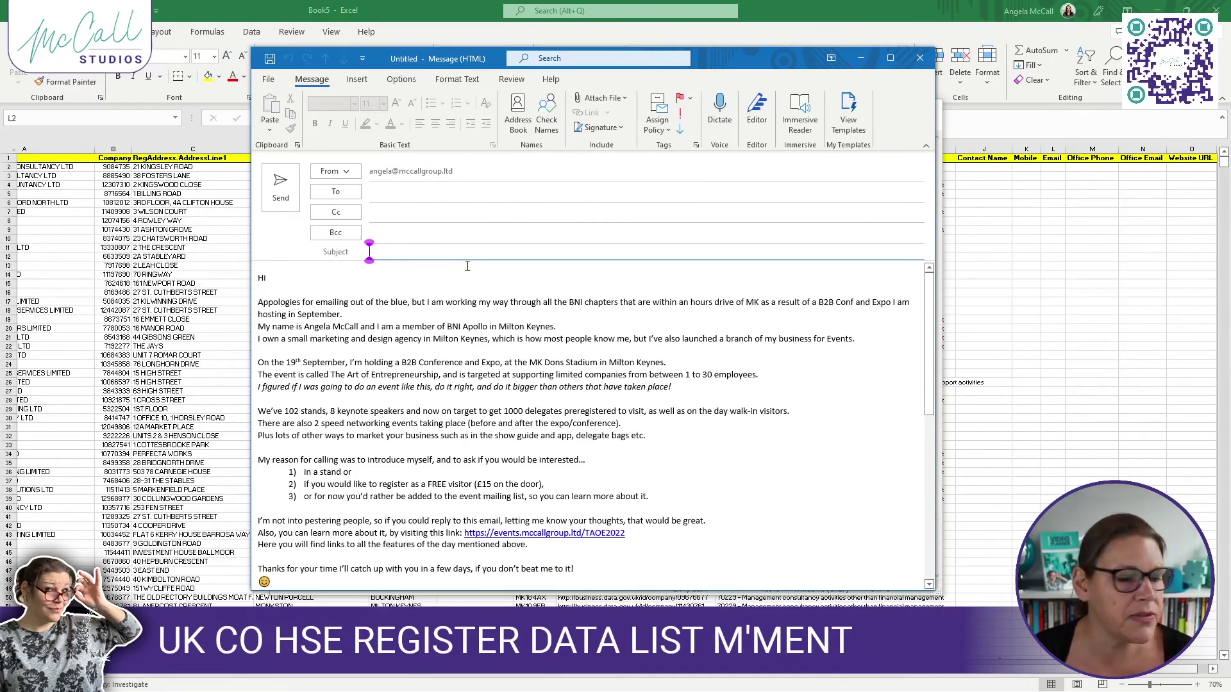
drag(933, 295, 933, 355)
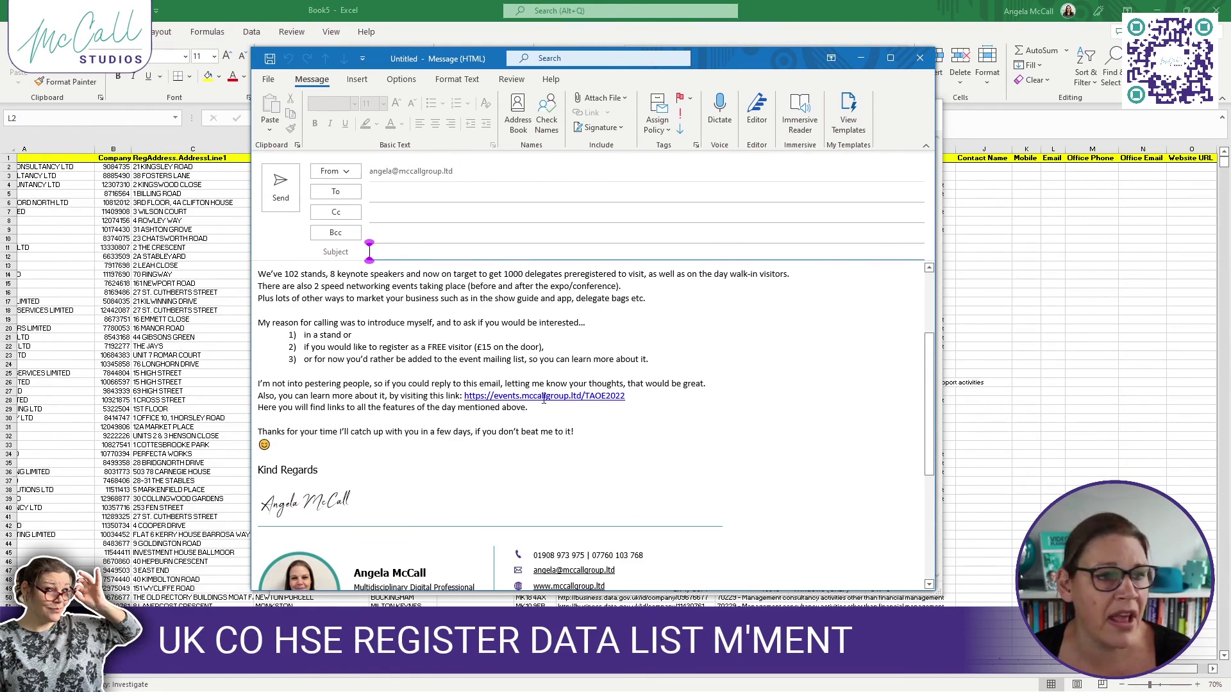
triple_click(621, 397)
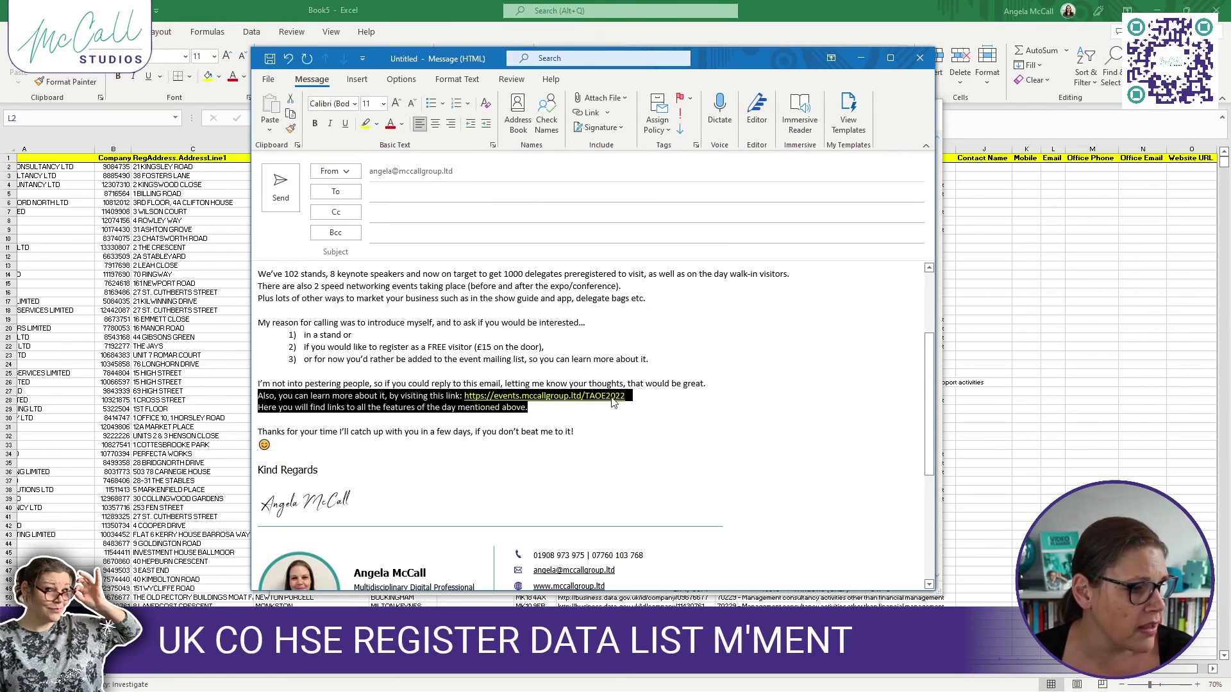
Open the event link from the invitation email, view the booking options, and open the free ticket page in a new tab
ctrl+click(609, 401)
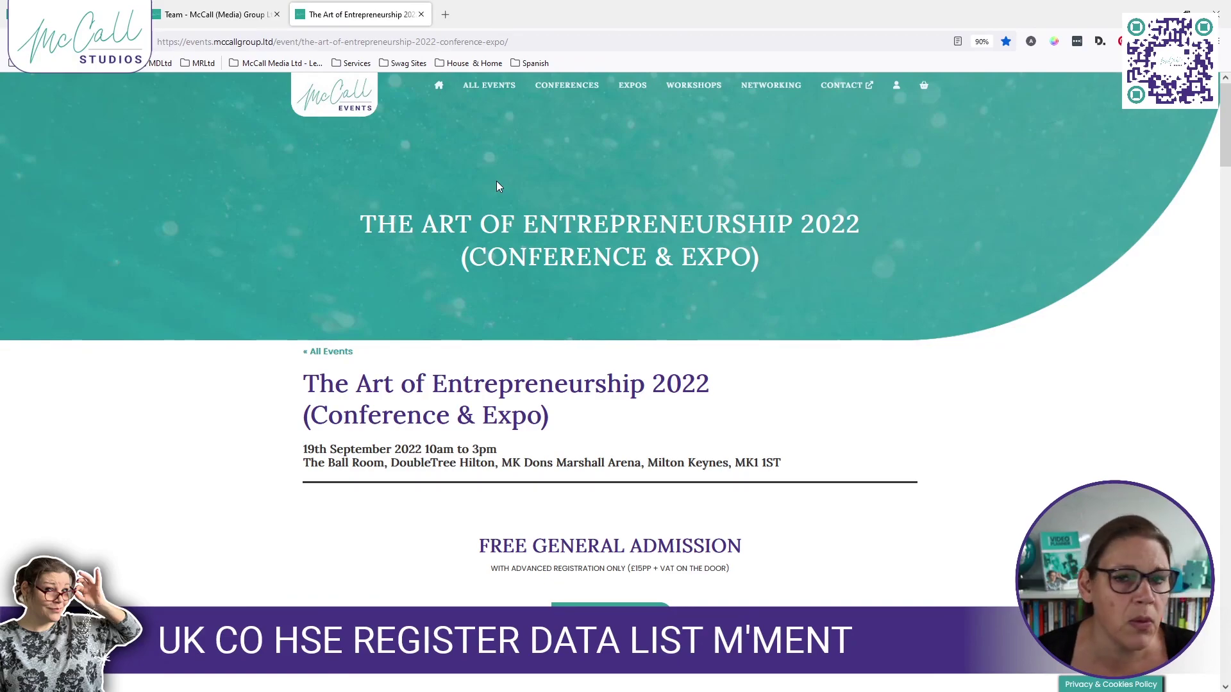
scroll(556, 198, down, 3)
drag(1216, 154, 1217, 301)
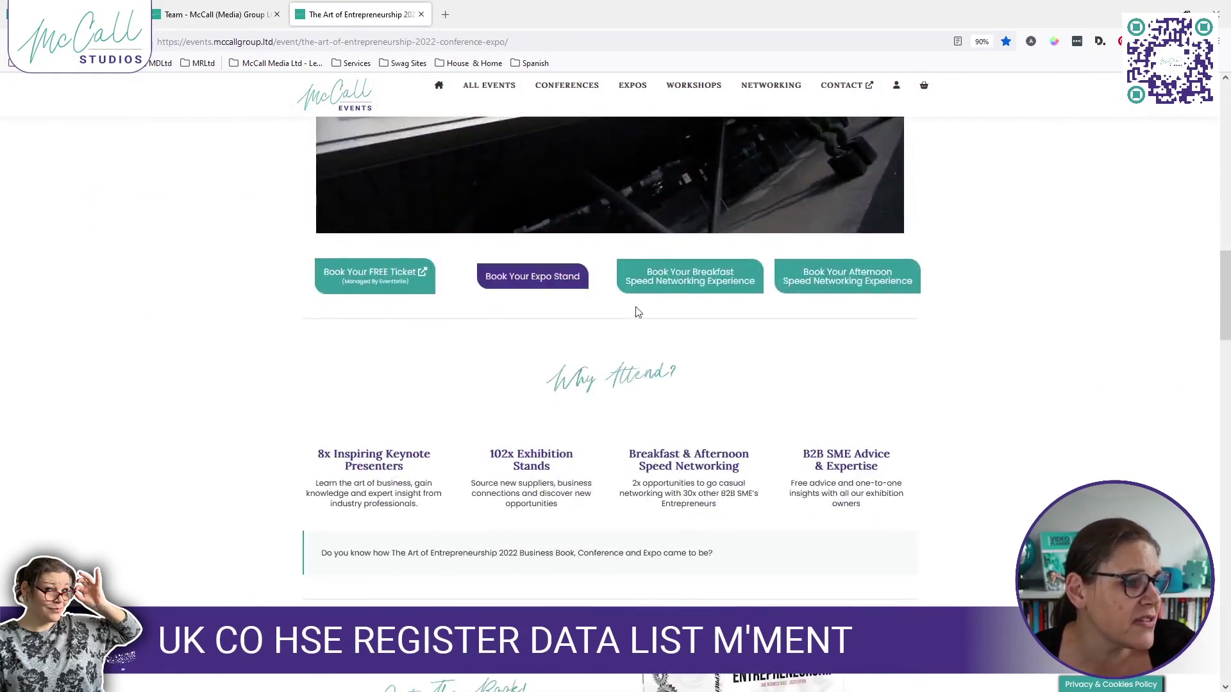
right_click(377, 279)
click(415, 283)
click(496, 5)
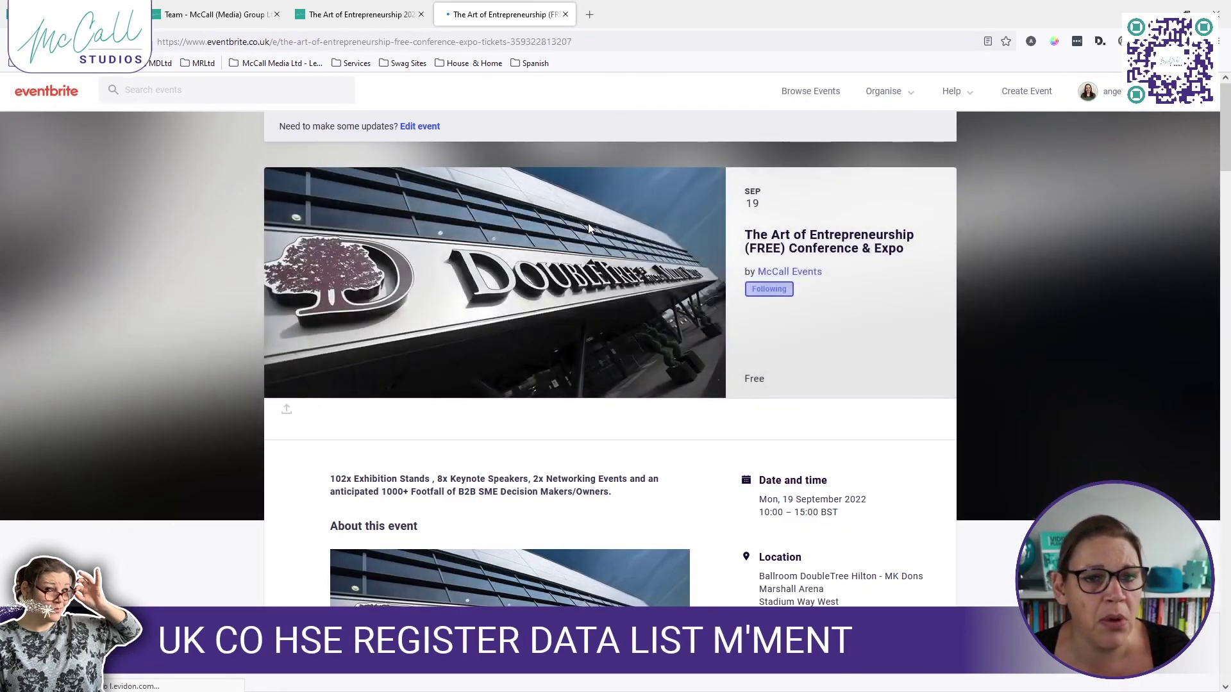
Start registering for one General Admission ticket on Eventbrite, look through the checkout form to its end, and close the checkout
click(829, 417)
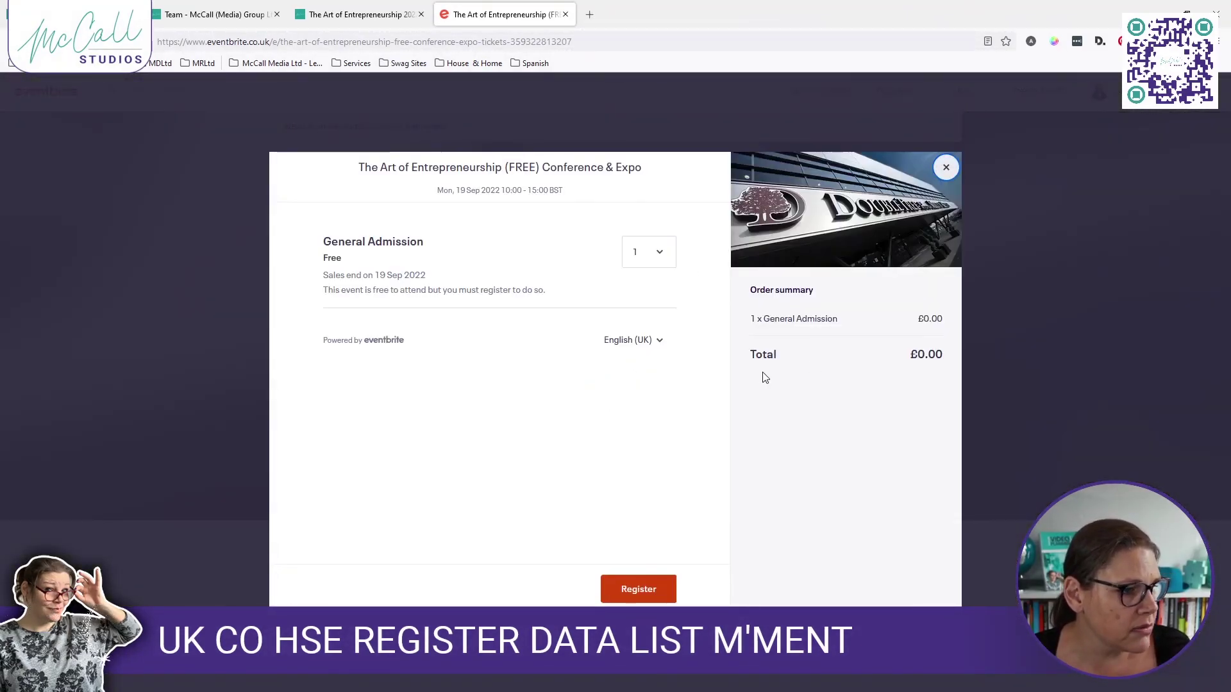
click(639, 591)
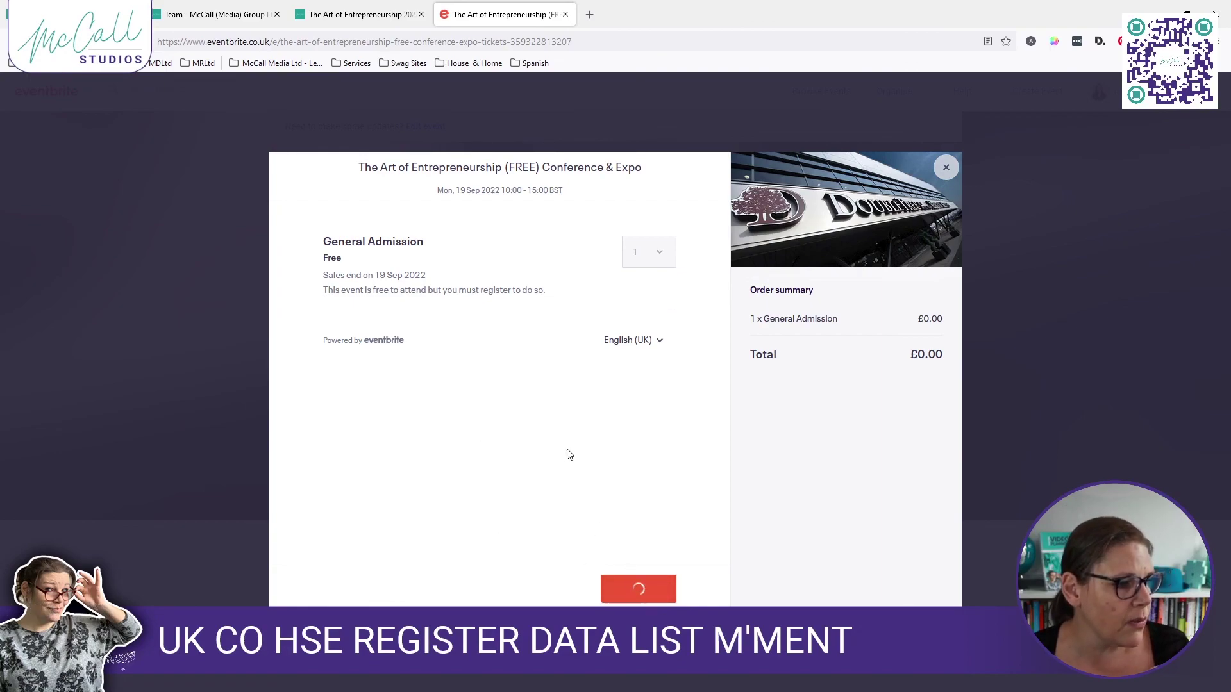
drag(723, 277, 717, 558)
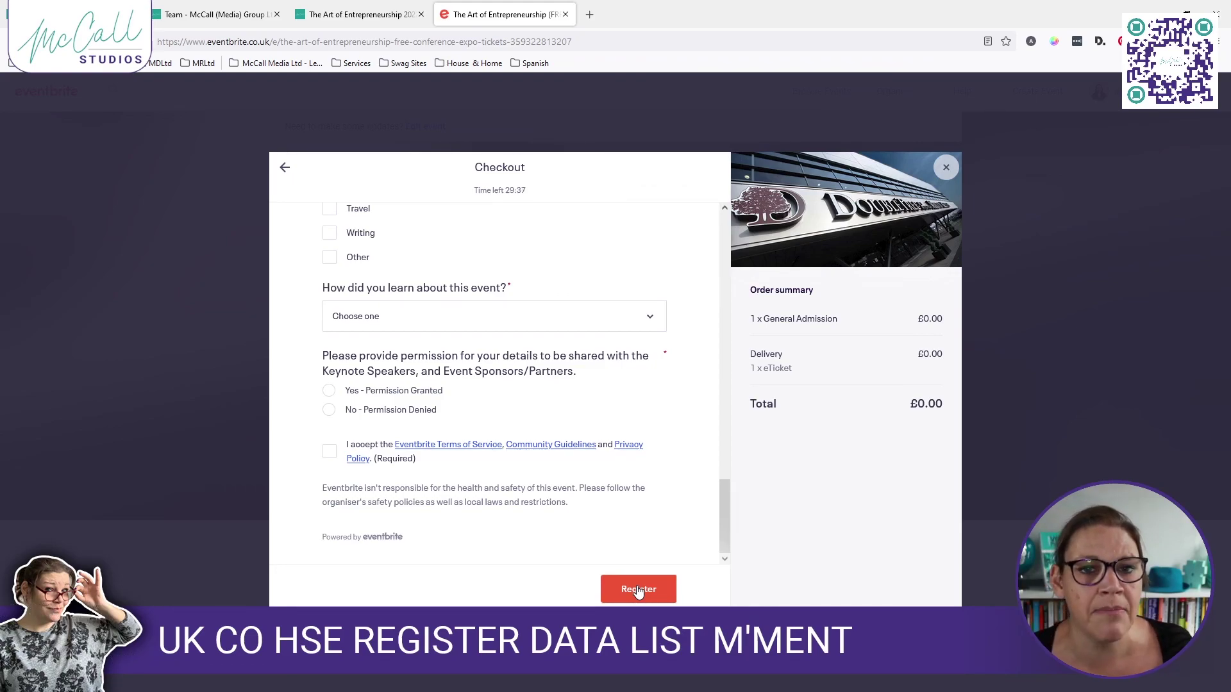
click(948, 168)
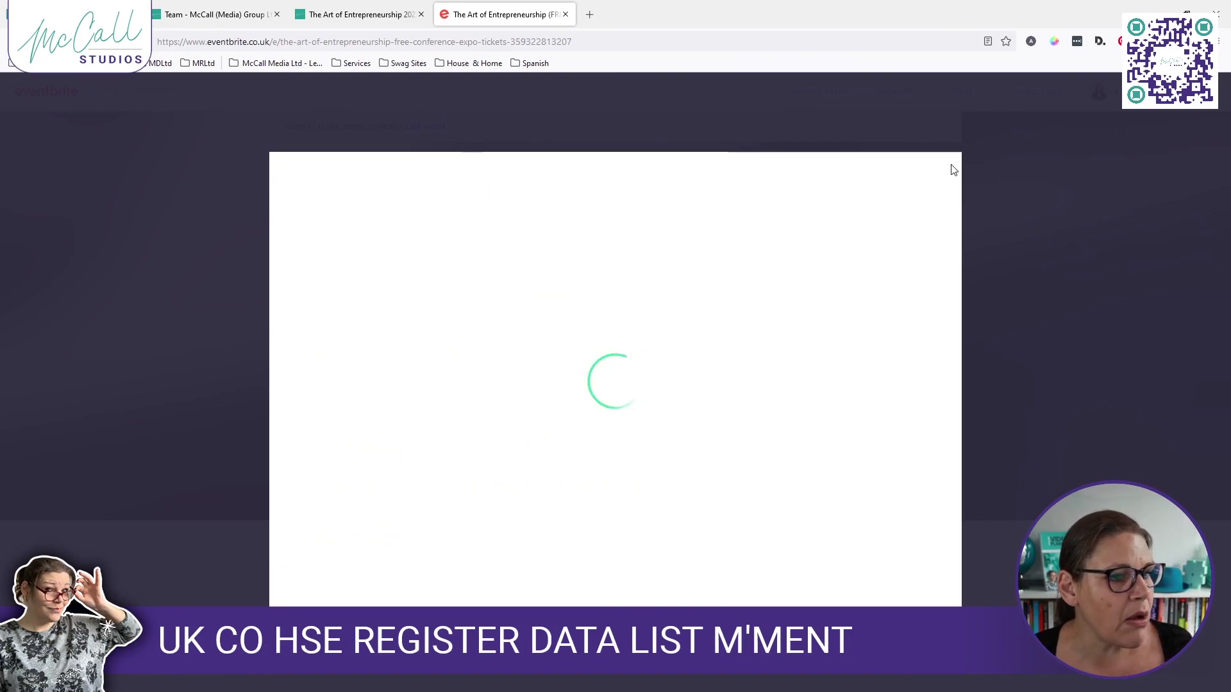
Return to the event page and open the expo stand booking page
click(359, 14)
click(518, 282)
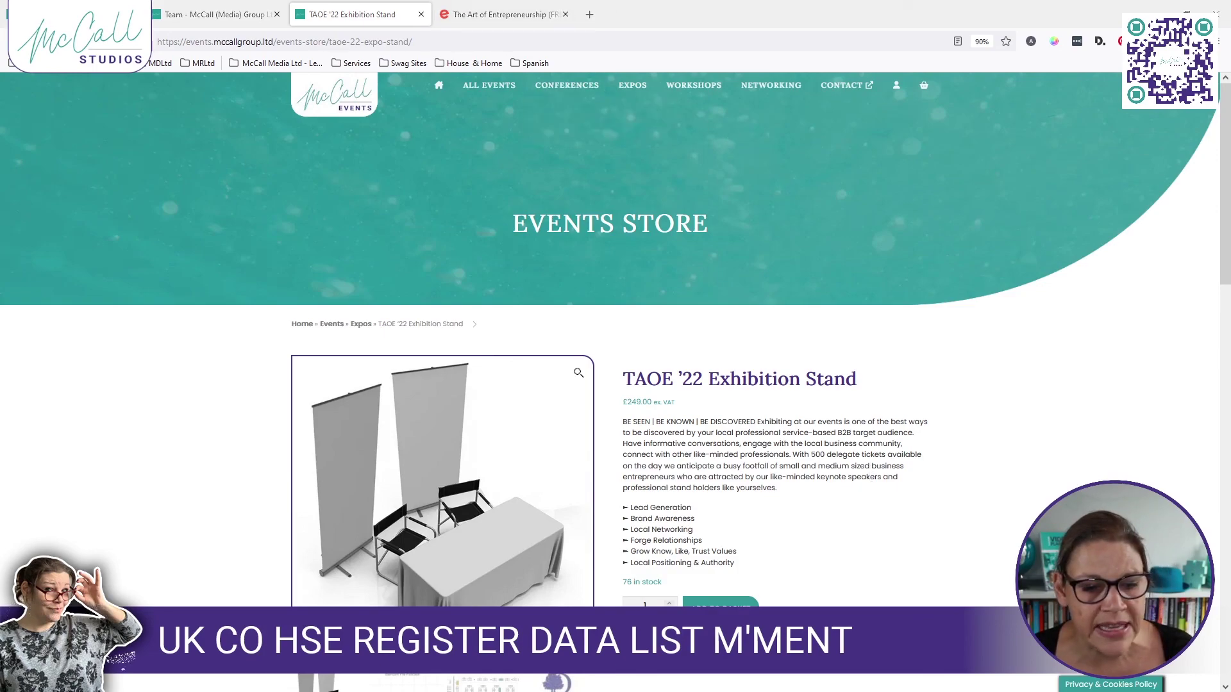
Switch back to the Outlook invitation email and highlight the opening sentence's wording about BNI chapters within an hour's drive
key(alt+Tab)
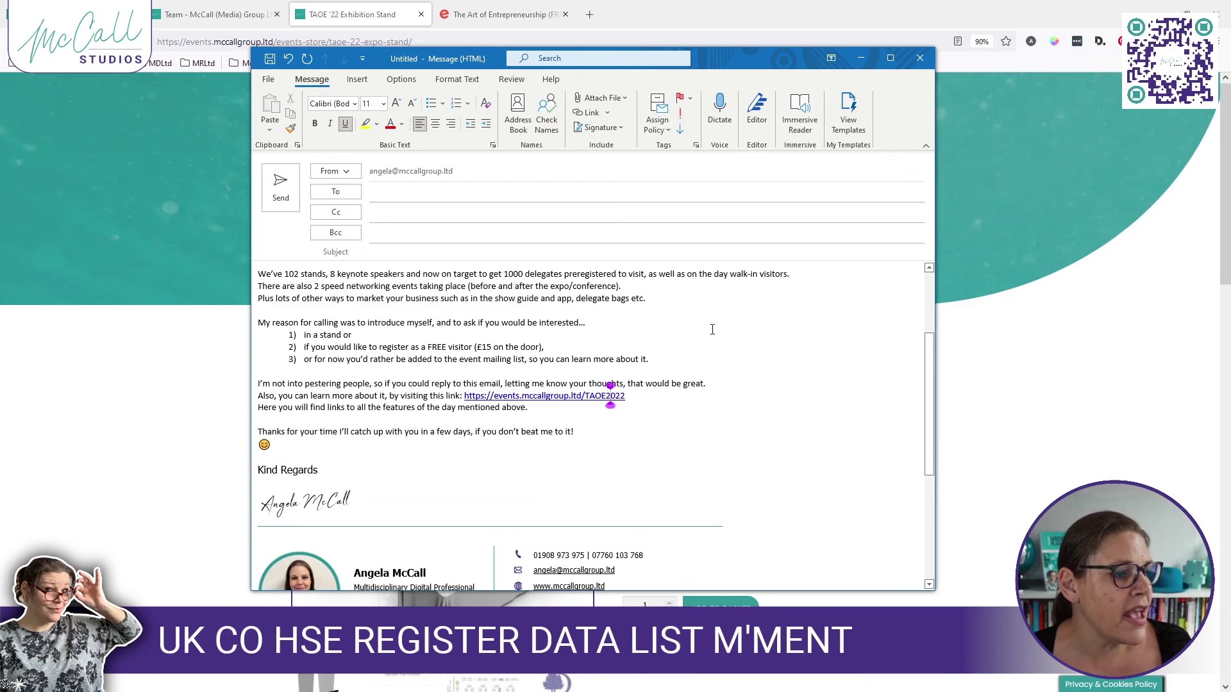
scroll(931, 293, up, 4)
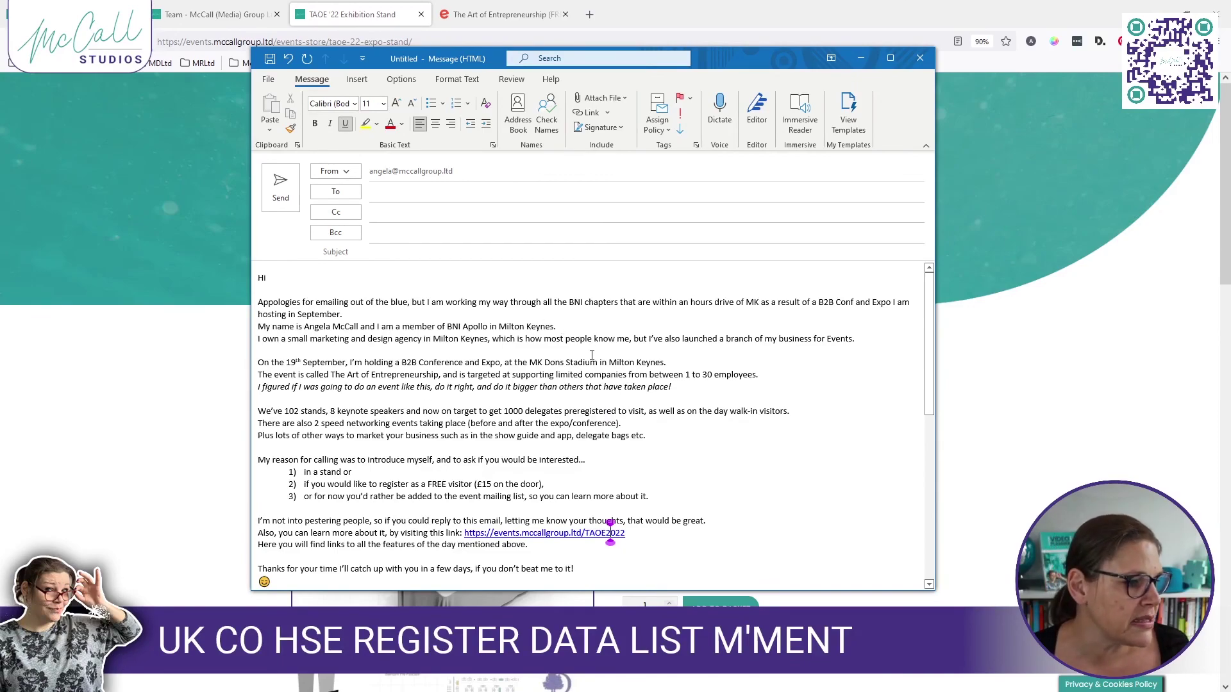
drag(554, 304, 731, 304)
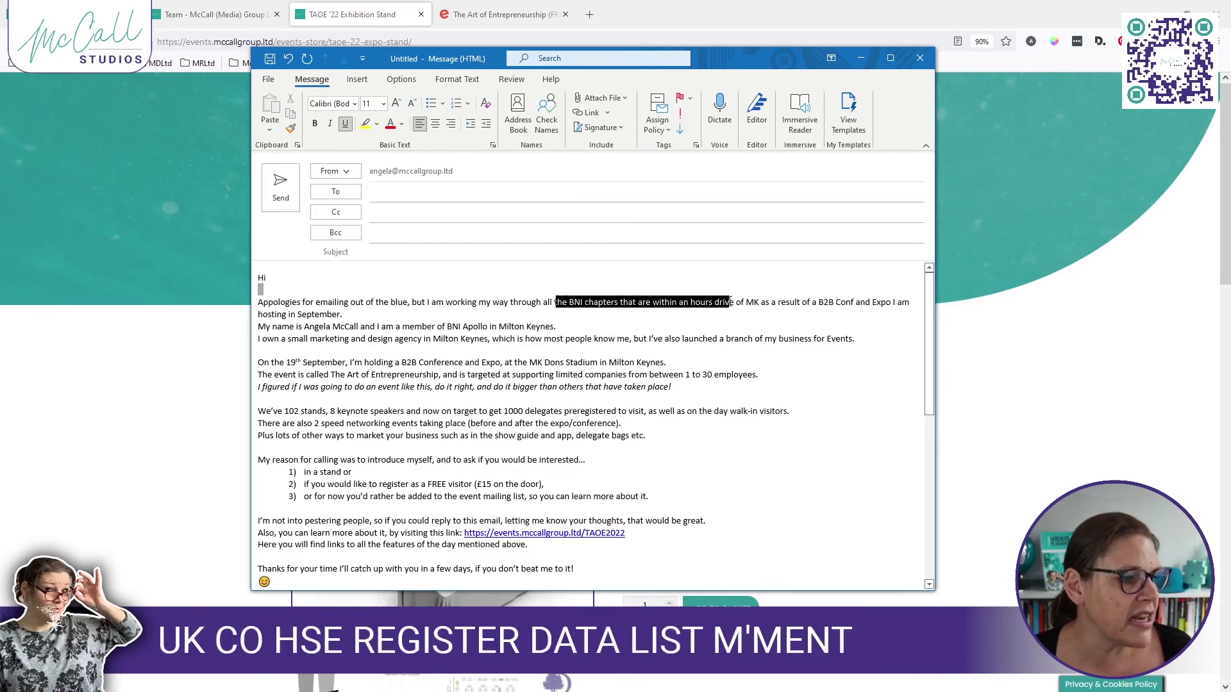